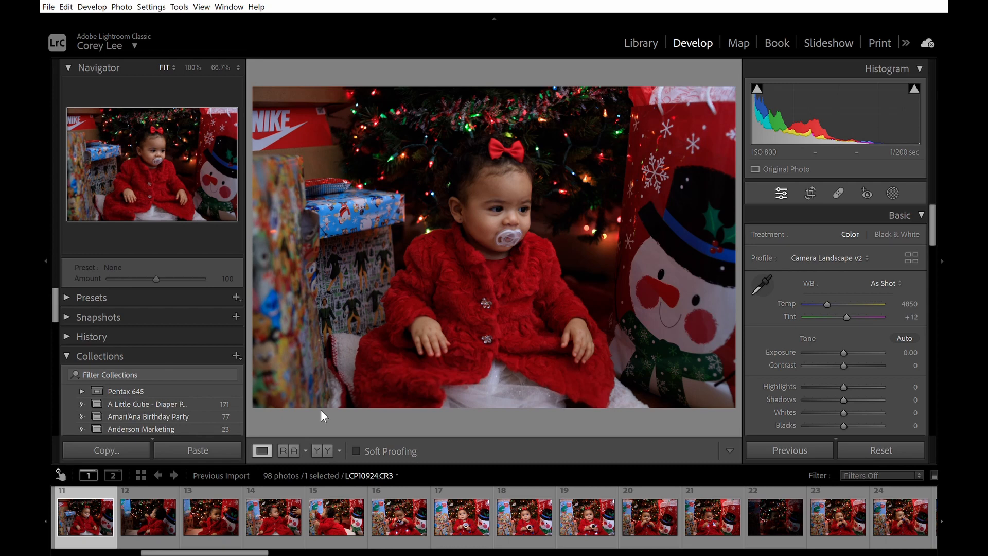
# Browse the Christmas portraits from LCP10924 onward, open LCP10930 and check the baby's face at 100%
pyautogui.click(502, 208)
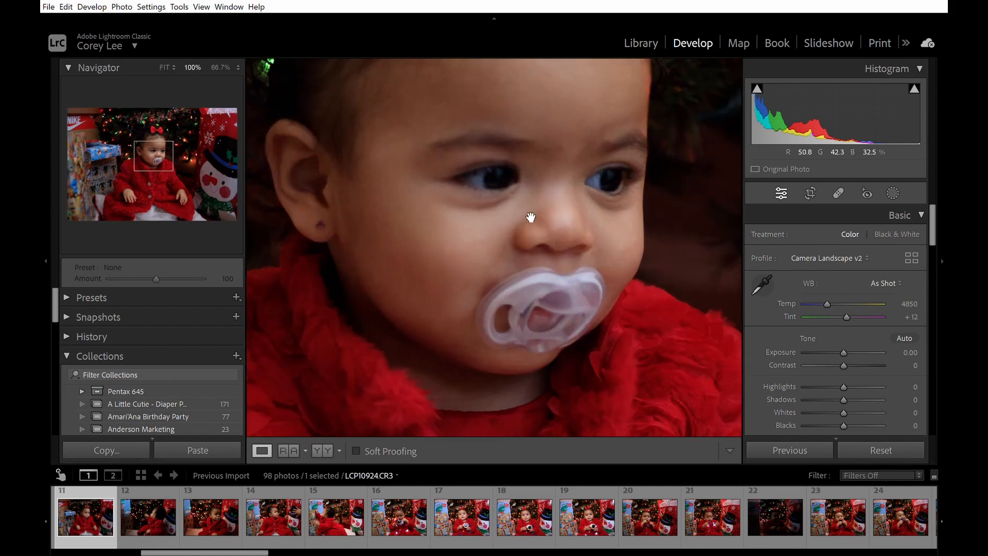
pyautogui.click(531, 217)
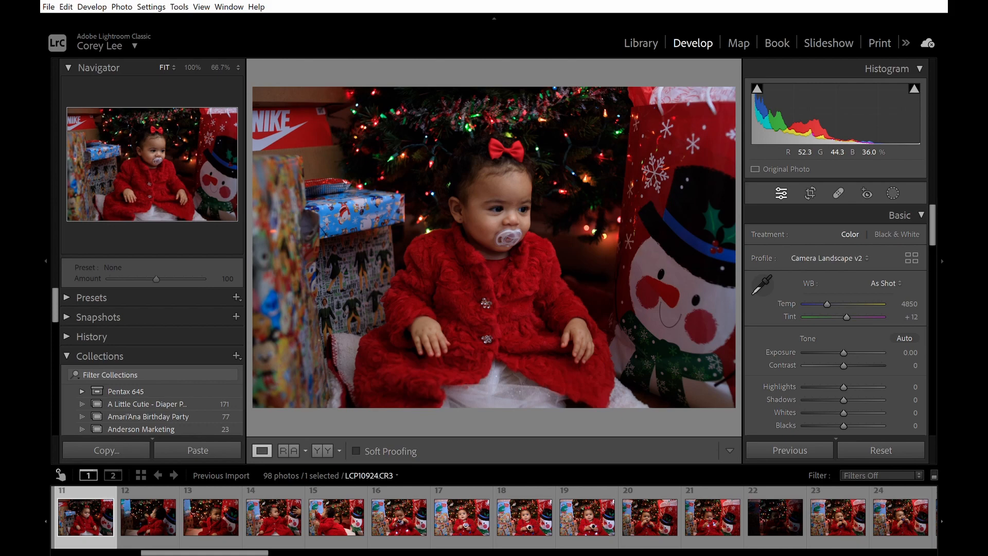
pyautogui.press('Right')
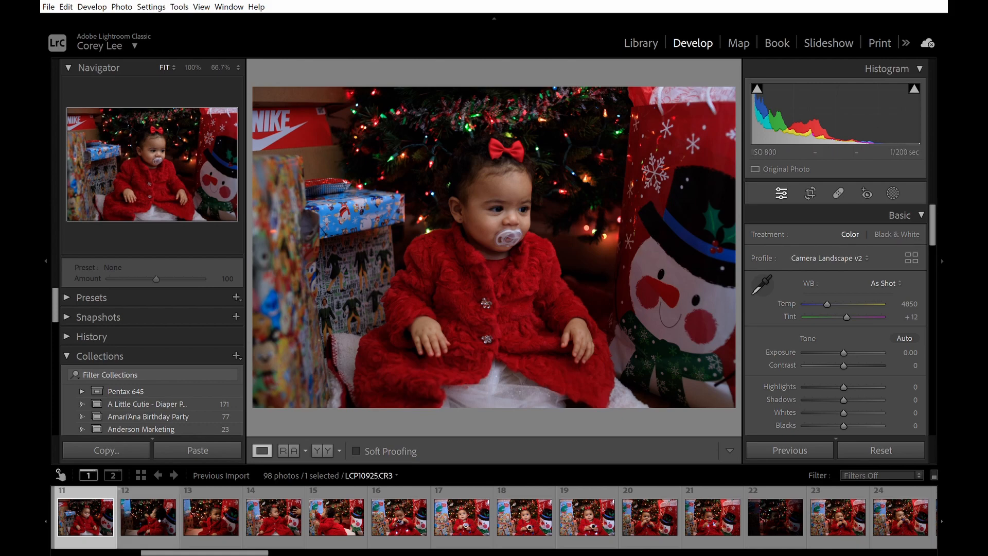
pyautogui.press('Right')
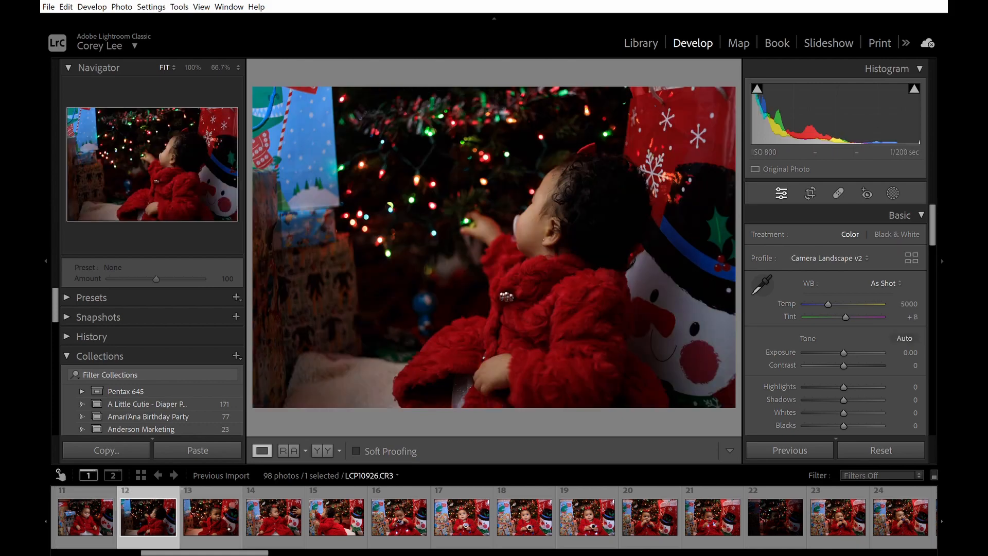
pyautogui.press('Right')
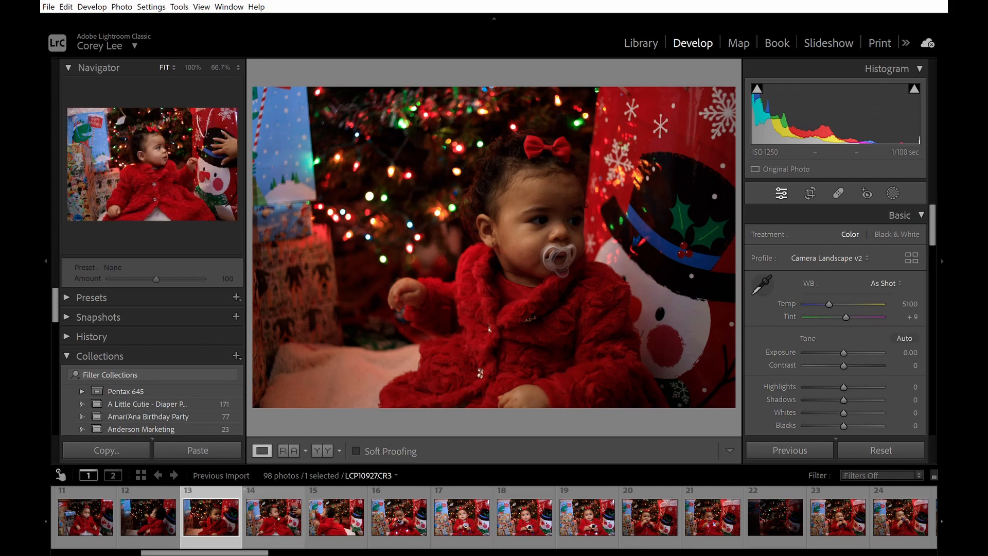
pyautogui.press('Right')
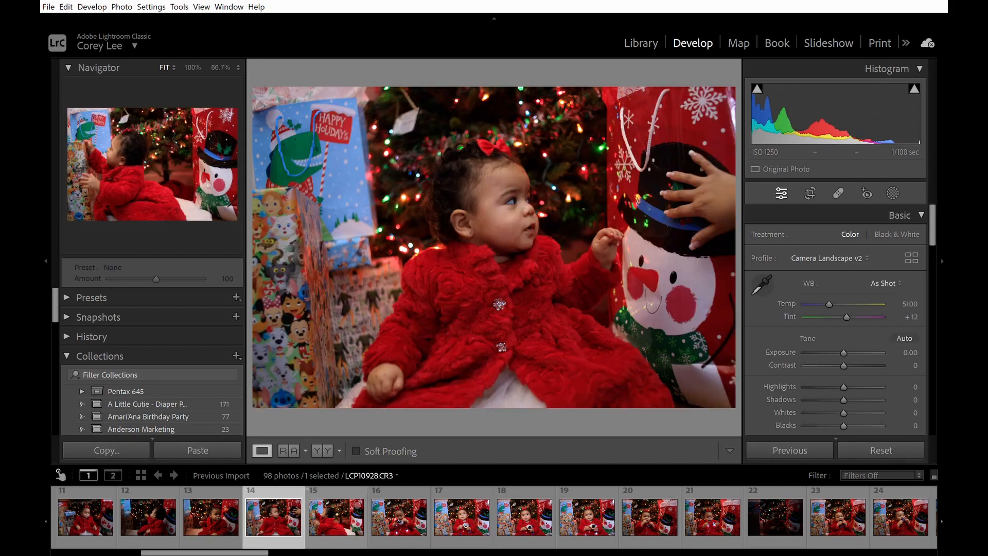
pyautogui.press('Right')
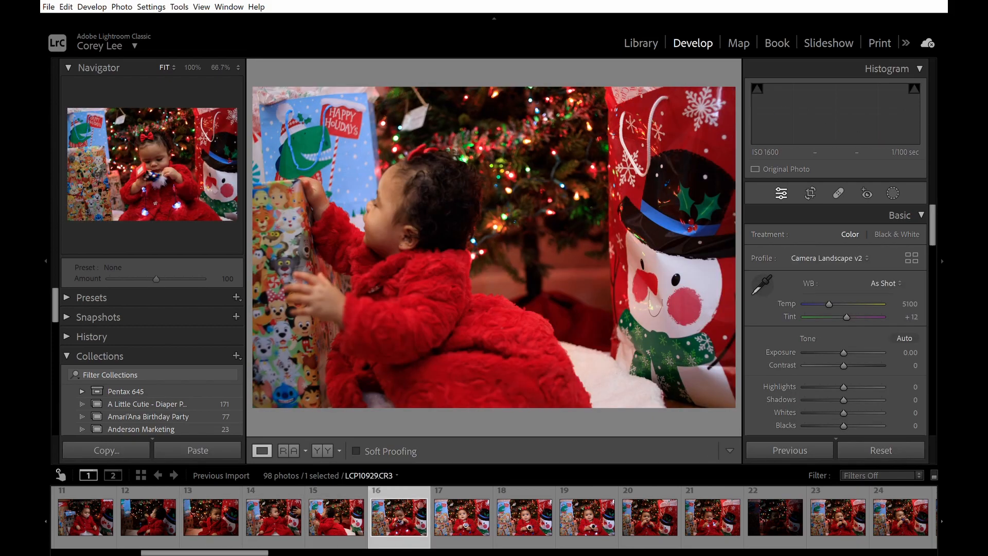
pyautogui.press('Right')
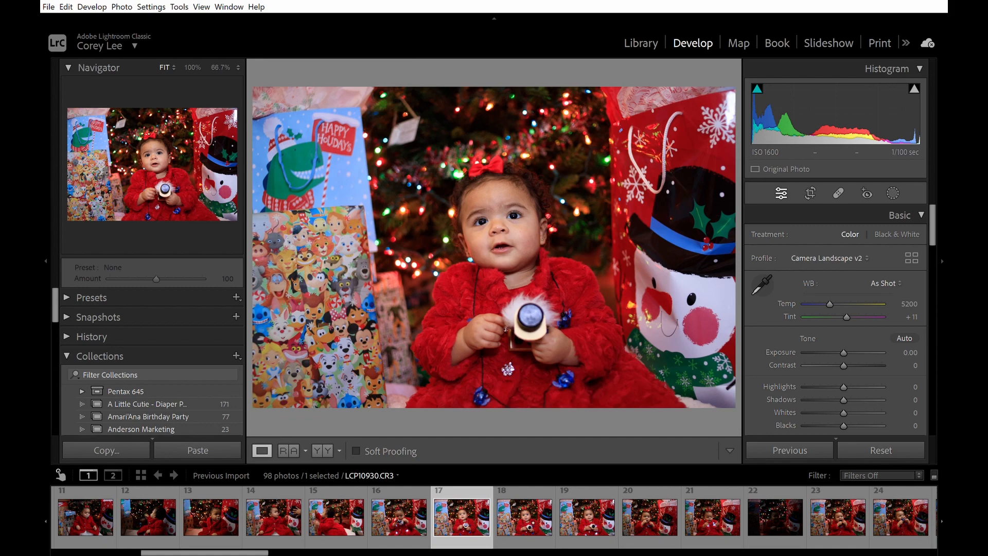
pyautogui.press('Right')
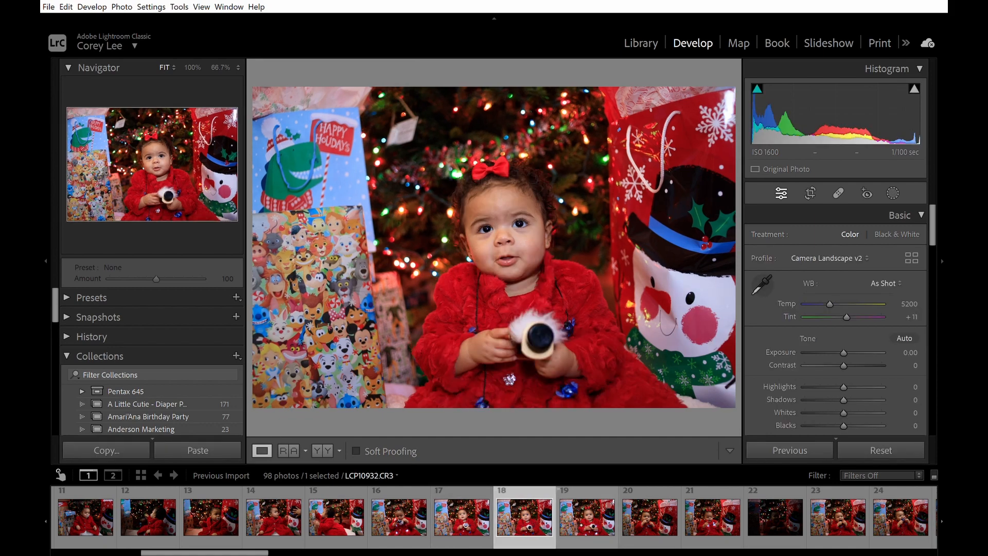
pyautogui.press('Left')
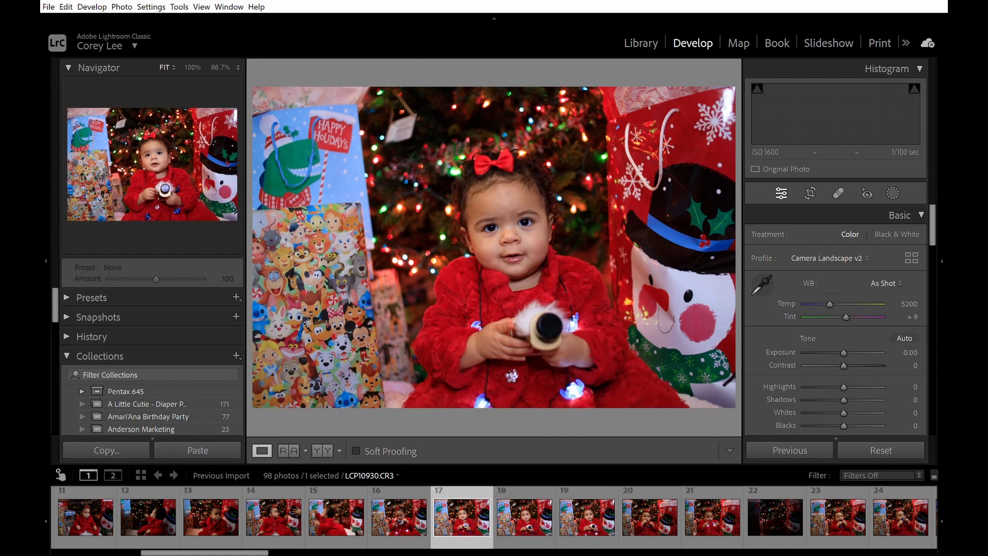
pyautogui.click(516, 209)
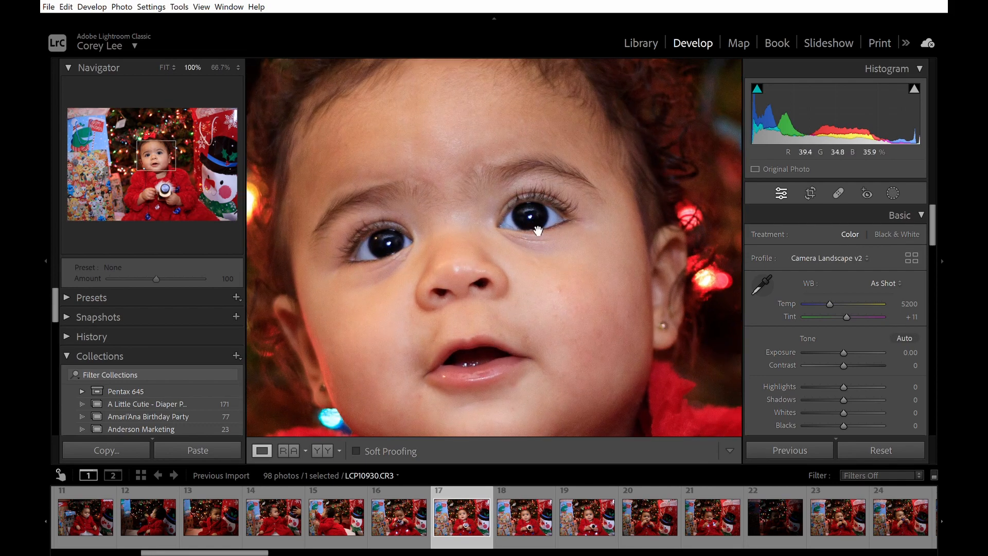
pyautogui.click(527, 224)
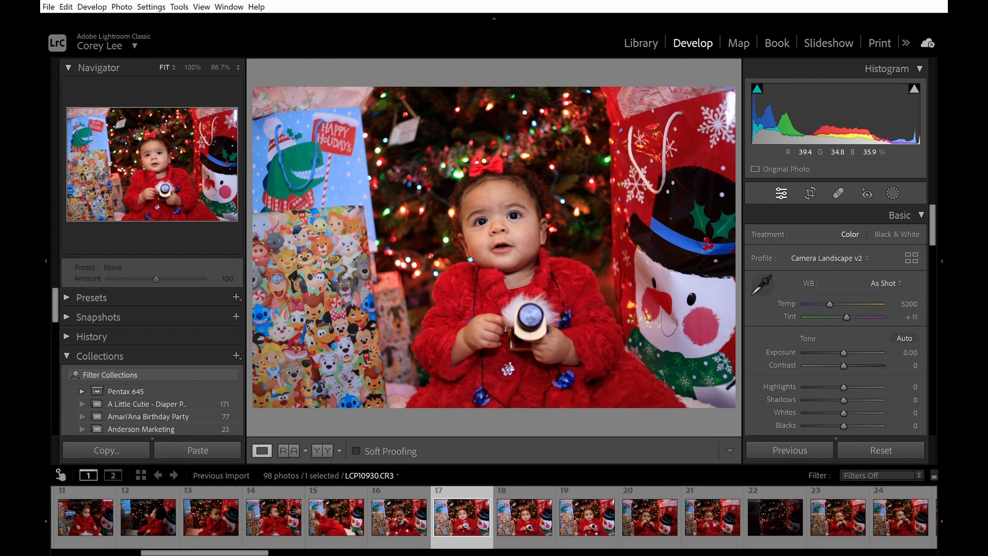
# Crop and straighten LCP10930 to an angle of 5.30 at the original aspect ratio, keeping the baby centred
pyautogui.click(810, 193)
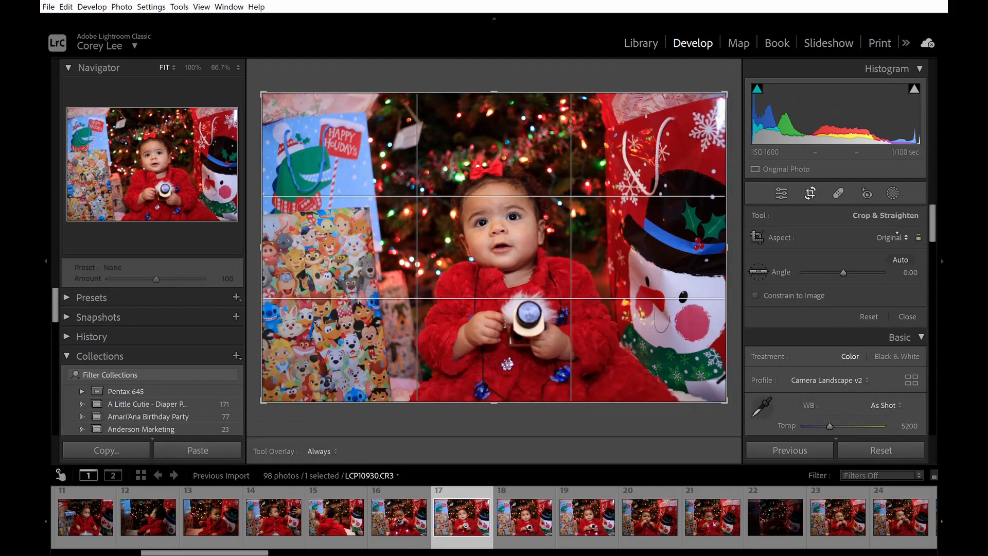
pyautogui.click(900, 259)
pyautogui.moveTo(907, 268); pyautogui.dragTo(926, 267)
pyautogui.moveTo(613, 283); pyautogui.dragTo(604, 282)
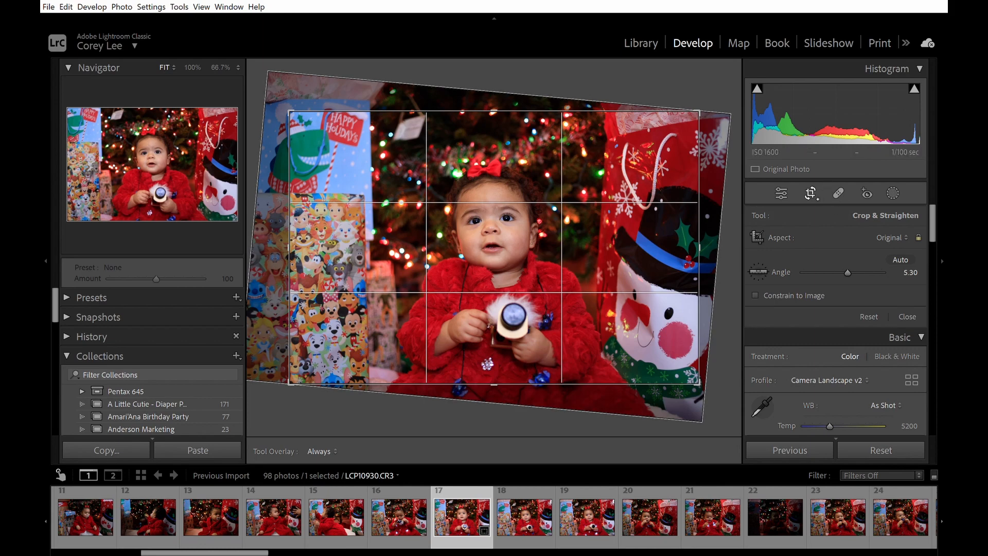
pyautogui.click(815, 195)
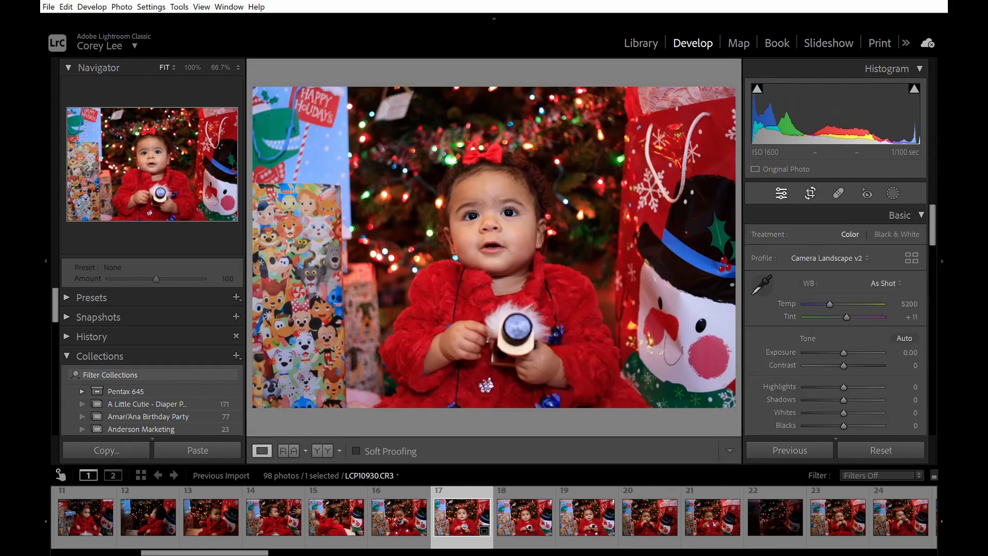
# Examine the sharpness of the baby's eyes and of the toy camera in the hands at 100%
pyautogui.click(509, 209)
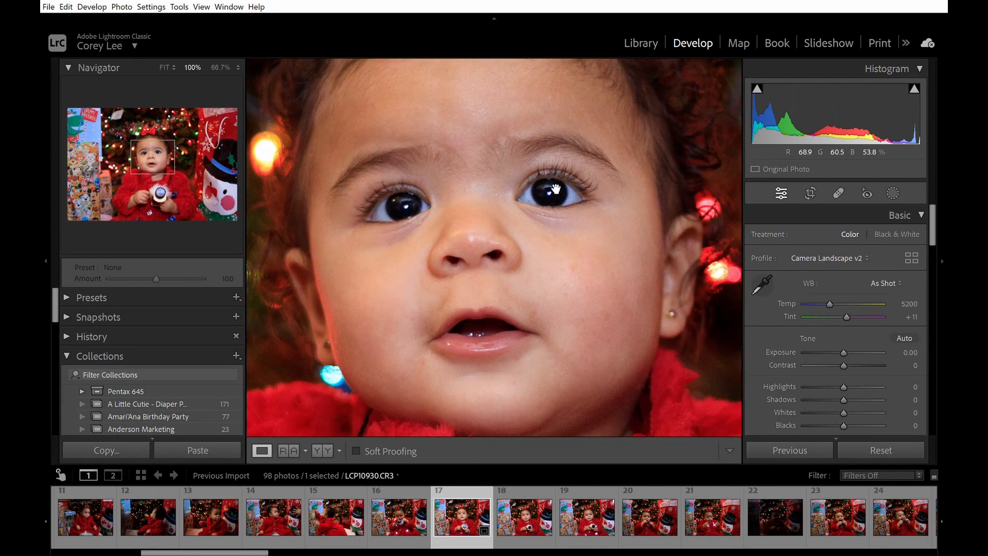
pyautogui.click(407, 203)
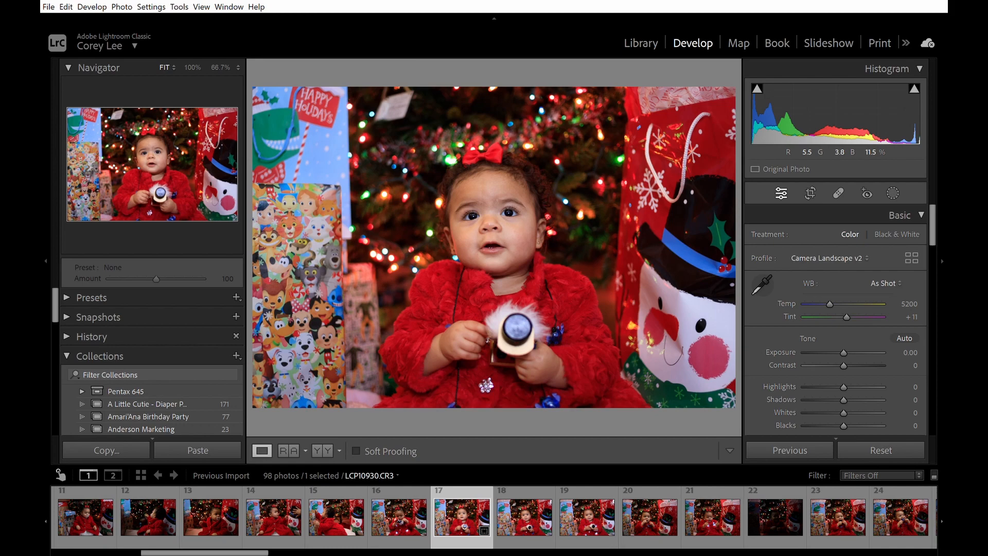
pyautogui.click(510, 208)
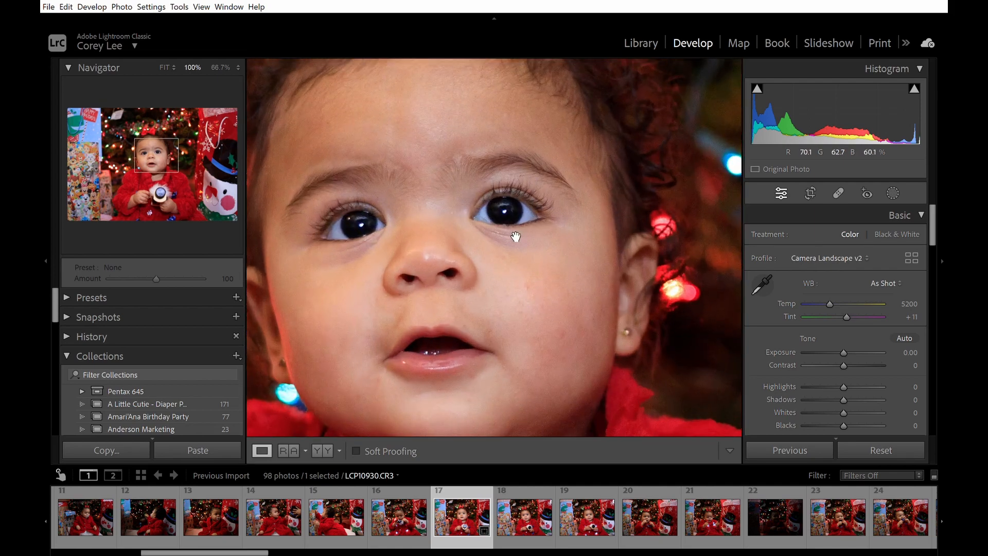
pyautogui.click(496, 220)
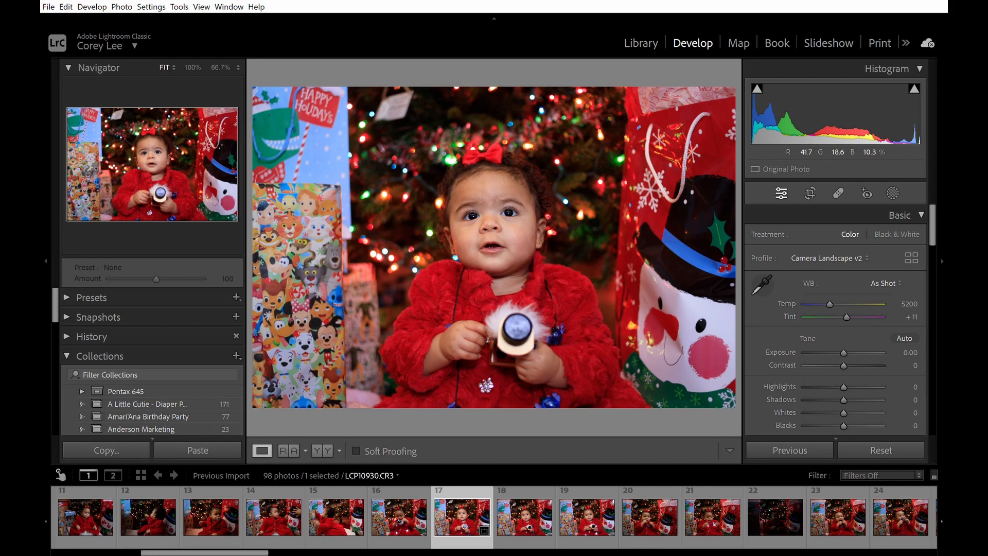
pyautogui.click(523, 321)
pyautogui.moveTo(569, 338); pyautogui.dragTo(581, 129)
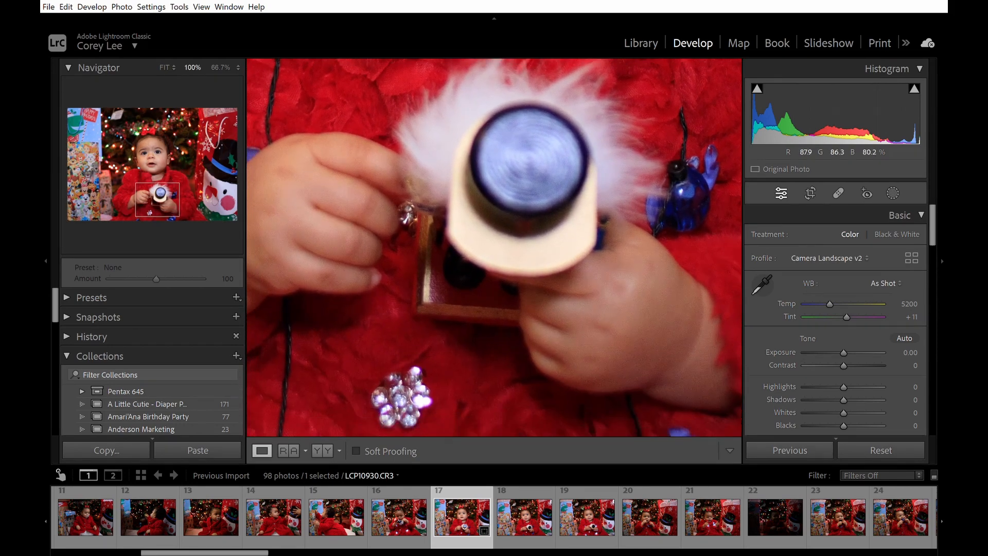
pyautogui.click(594, 181)
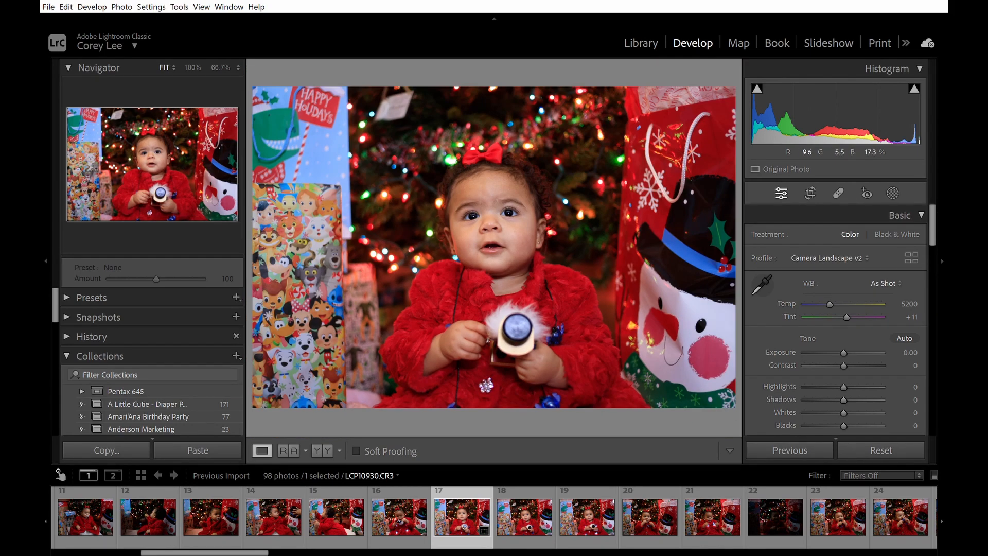
pyautogui.click(490, 210)
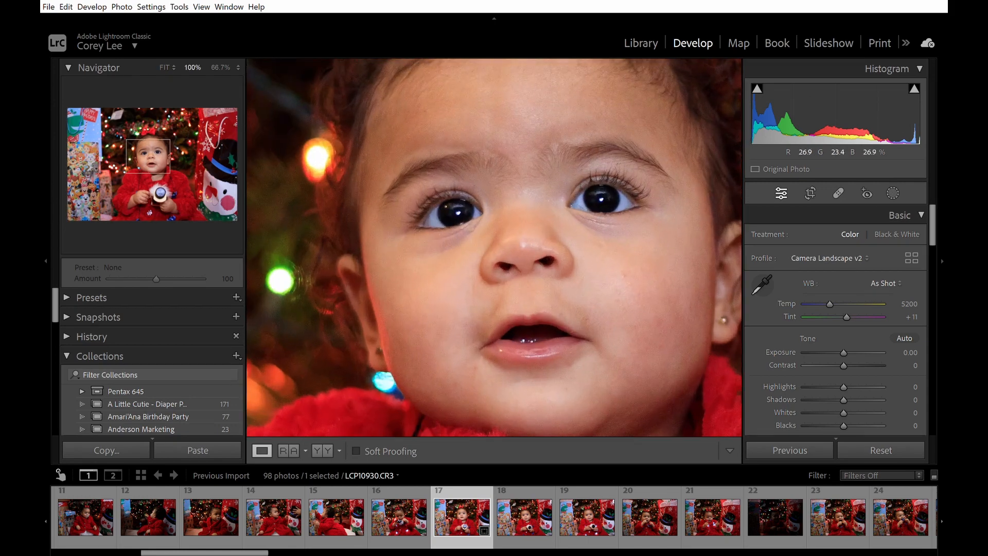
pyautogui.click(548, 197)
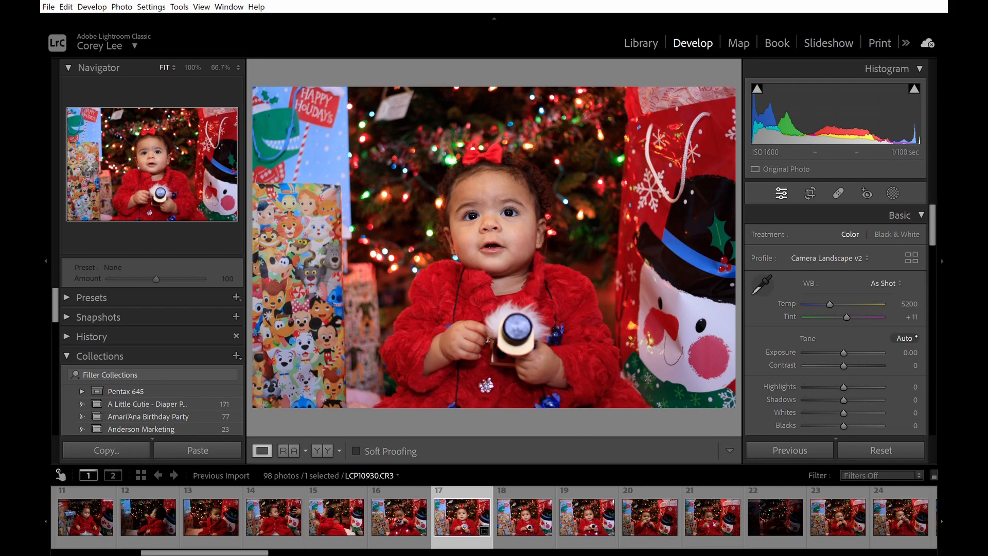
# Apply automatic tone to the photo and refine it with Shadows at +55 and Highlights at -64
pyautogui.click(904, 338)
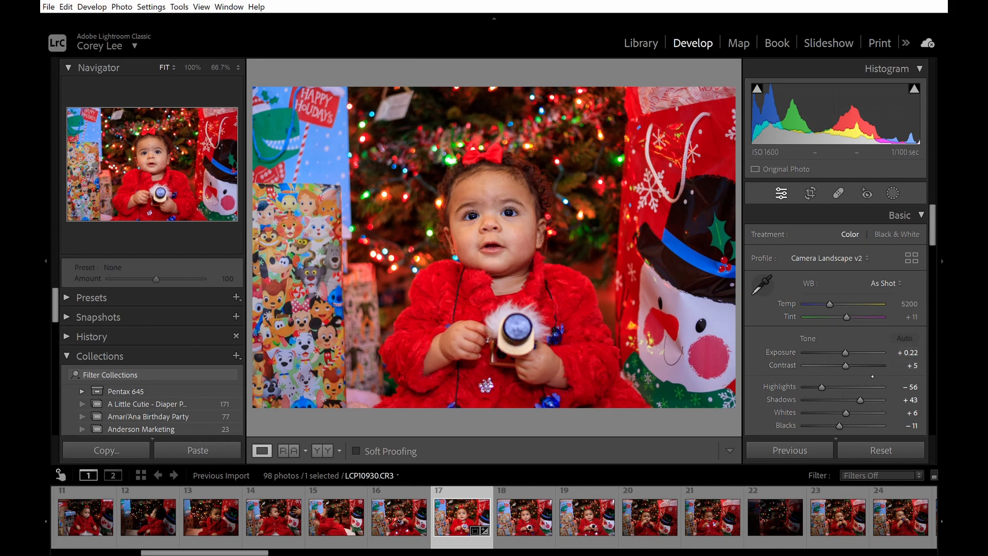
pyautogui.moveTo(870, 399); pyautogui.dragTo(831, 387)
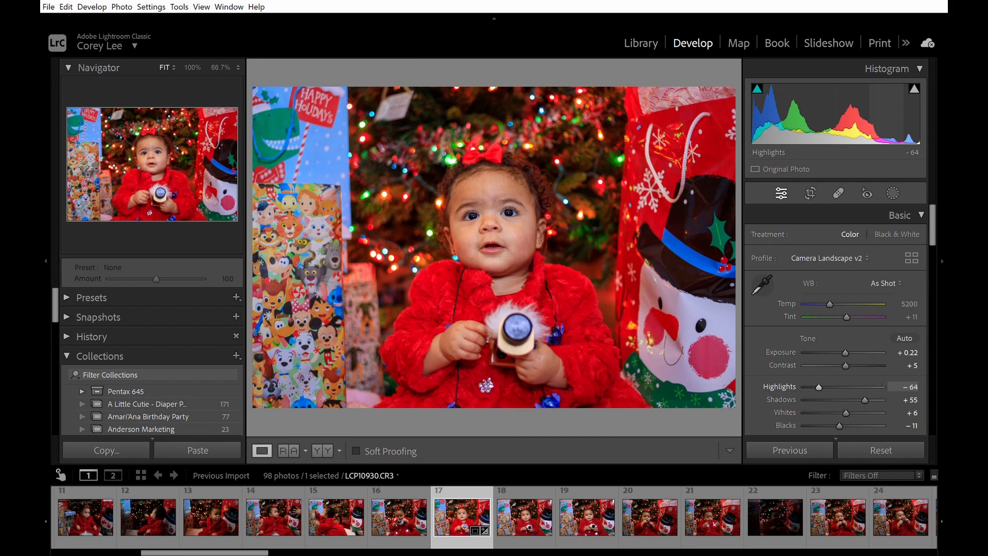
# Brighten the midtones with the tone curve by setting Lights to +14 and Darks to +15
pyautogui.scroll(-5, 943, 259)
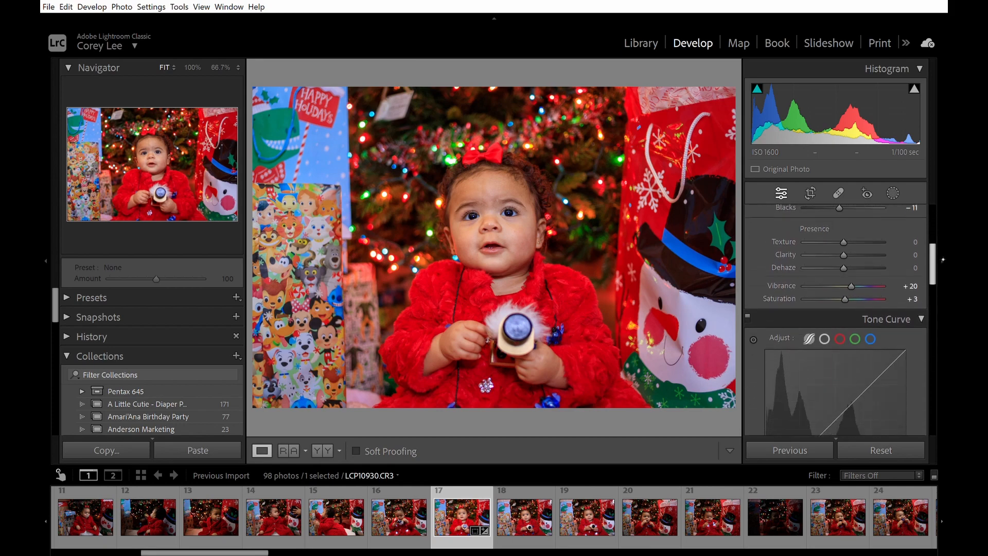
pyautogui.scroll(-5, 942, 258)
pyautogui.moveTo(856, 336); pyautogui.dragTo(860, 336)
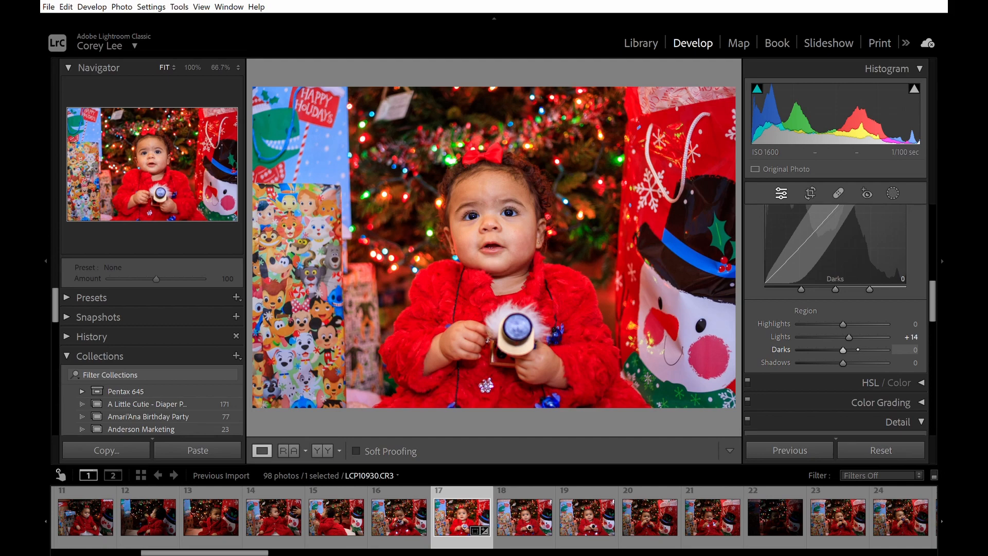
pyautogui.moveTo(857, 349); pyautogui.dragTo(860, 349)
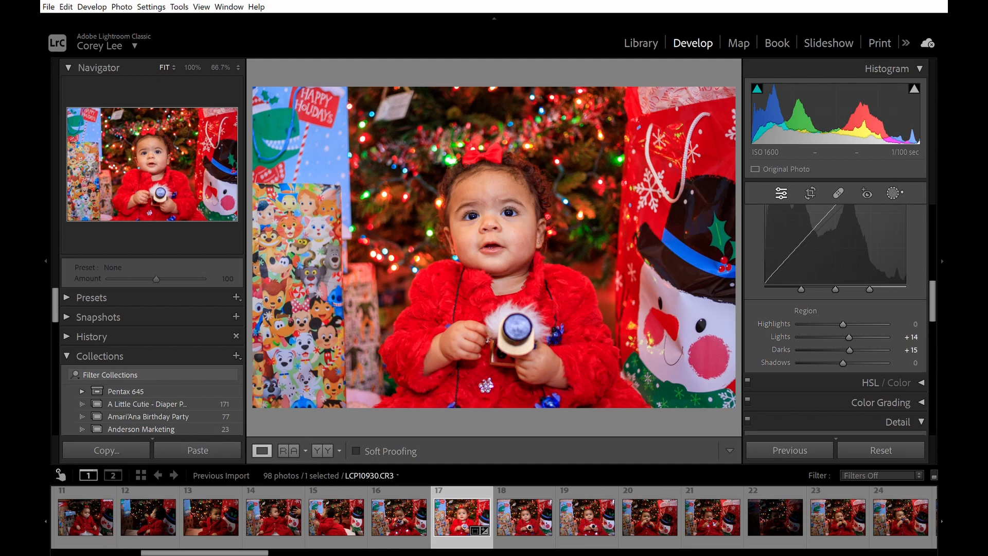
# Set up a masking brush with Shadows at 100
pyautogui.click(892, 193)
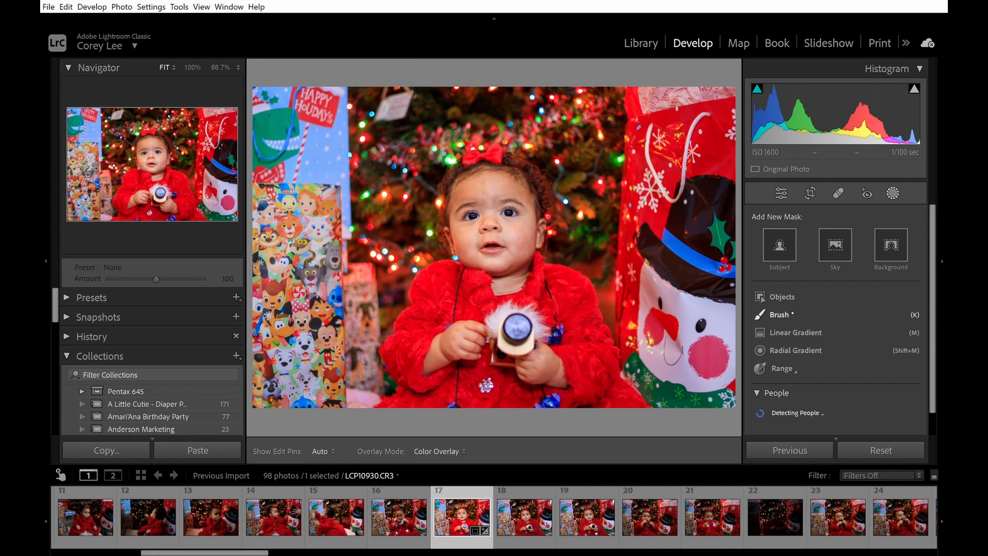
pyautogui.press('k')
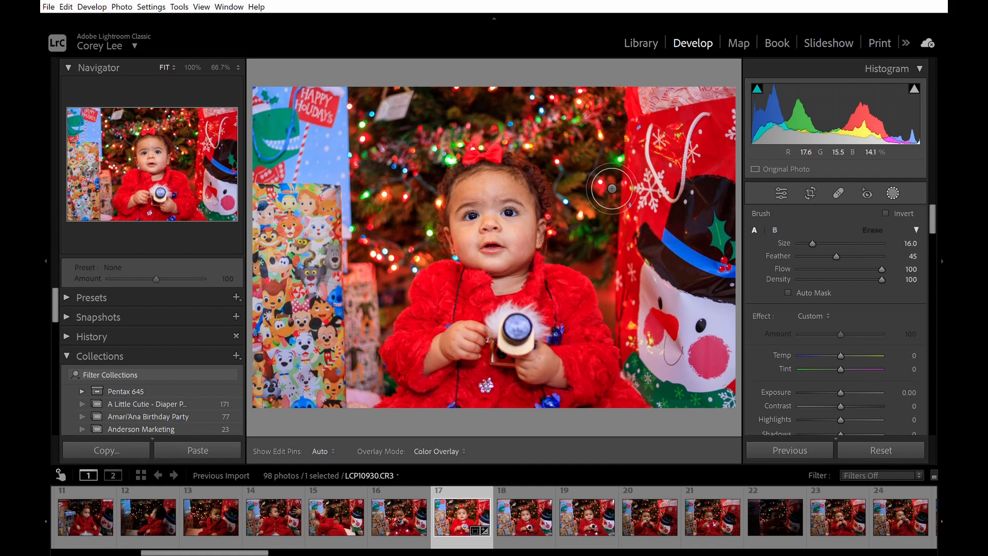
pyautogui.press('h')
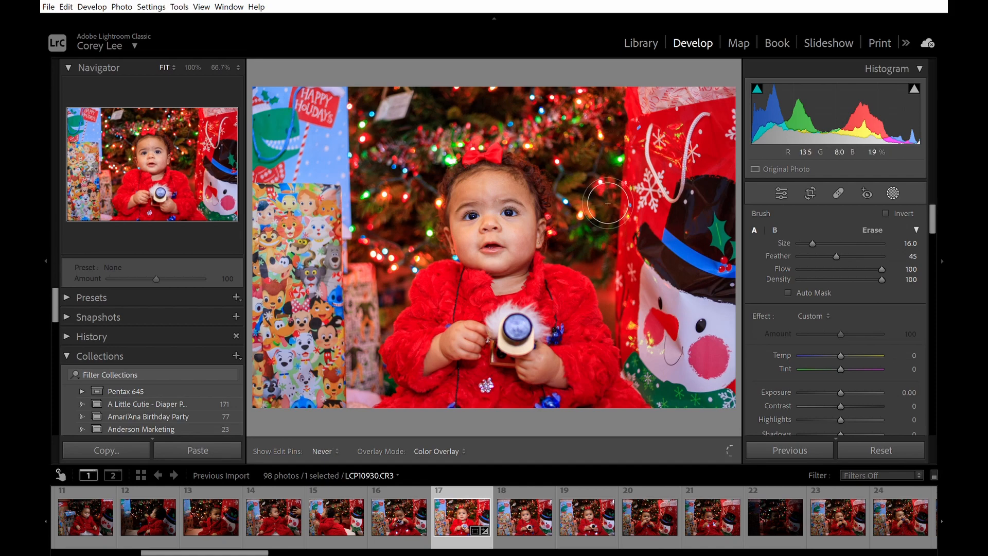
pyautogui.press('h')
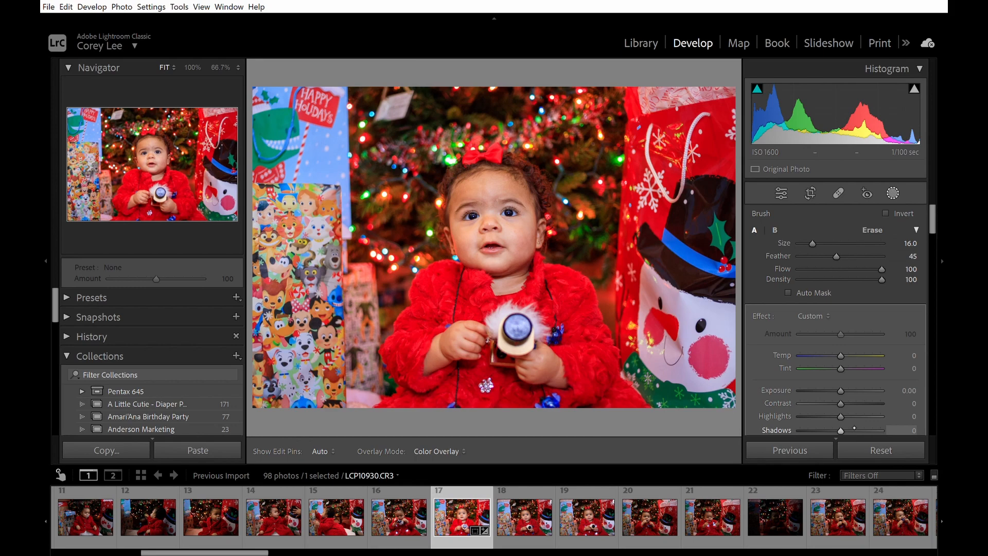
pyautogui.moveTo(854, 427); pyautogui.dragTo(885, 427)
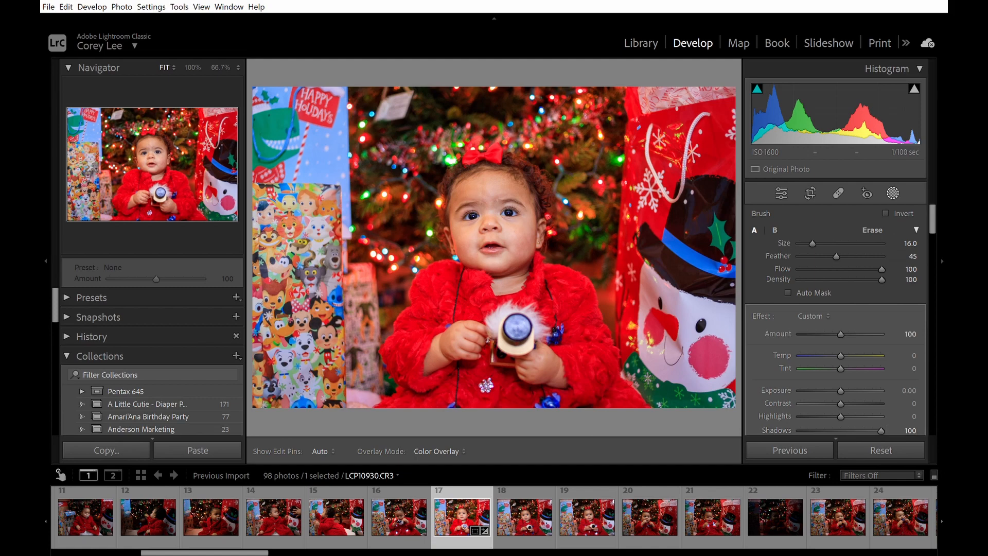
# Try a Blacks value of 52 for the masking brush and reset it to the default
pyautogui.moveTo(932, 219); pyautogui.dragTo(932, 233)
pyautogui.click(864, 340)
pyautogui.moveTo(864, 340); pyautogui.dragTo(862, 339)
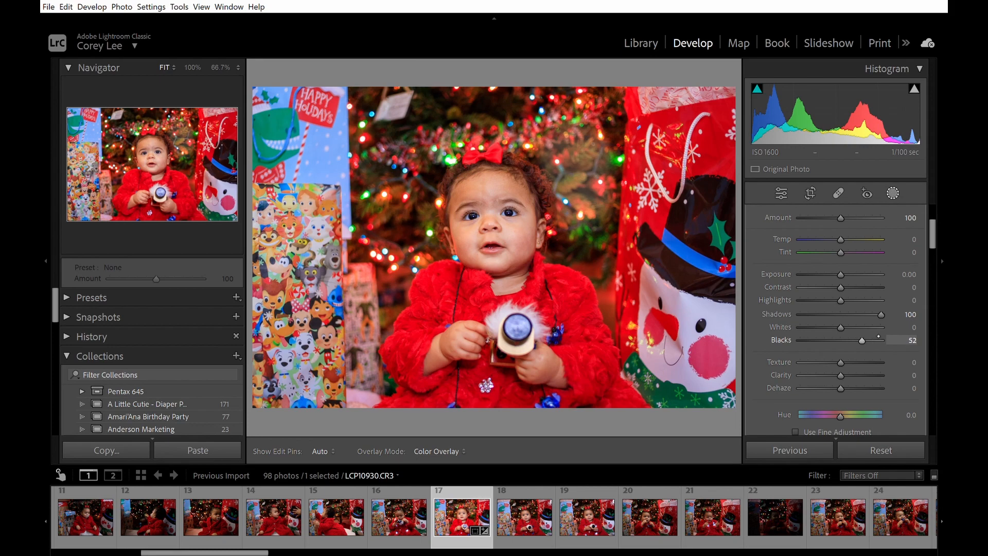
pyautogui.doubleClick(873, 339)
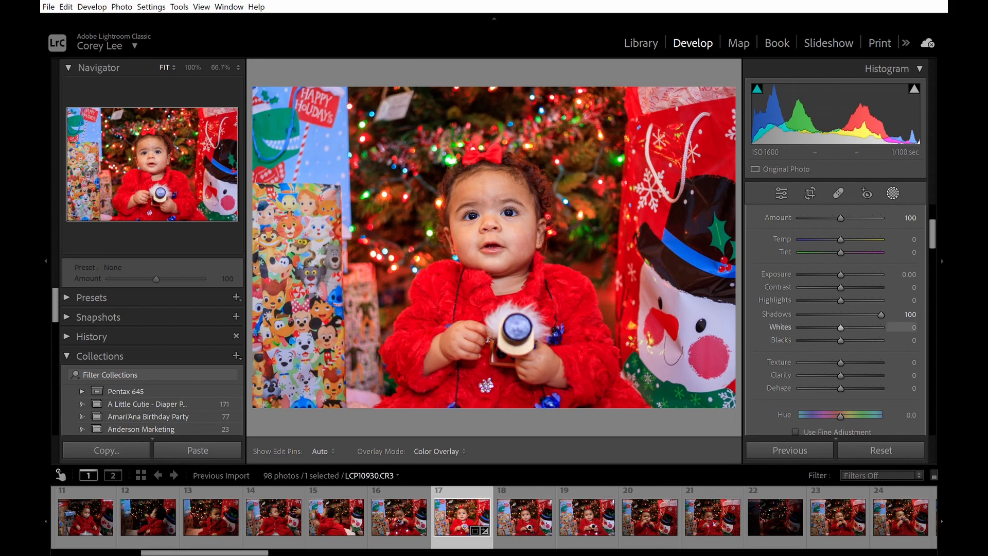
# Set the masking brush's Exposure to 0.50
pyautogui.click(920, 266)
pyautogui.write('0.3')
pyautogui.press('Return')
pyautogui.write('0.5')
pyautogui.press('Return')
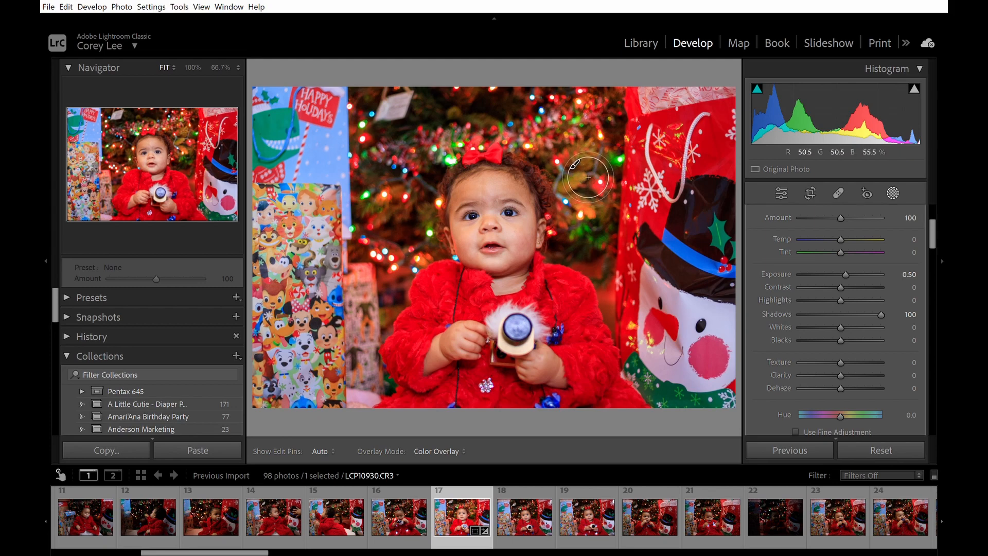
# Paint the brush mask over the Christmas tree background around the baby and check its coverage with the mask overlay
pyautogui.press('h')
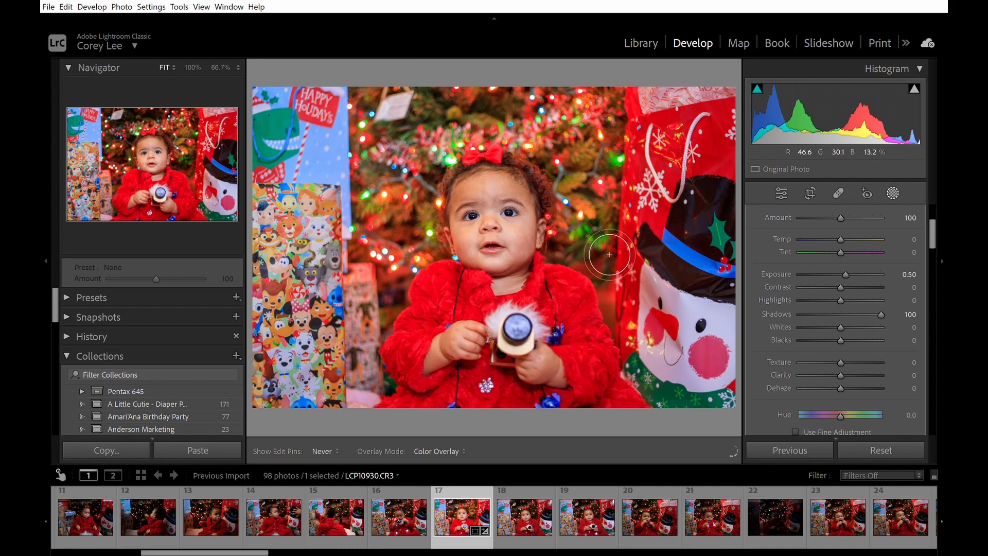
pyautogui.moveTo(532, 133); pyautogui.dragTo(476, 108)
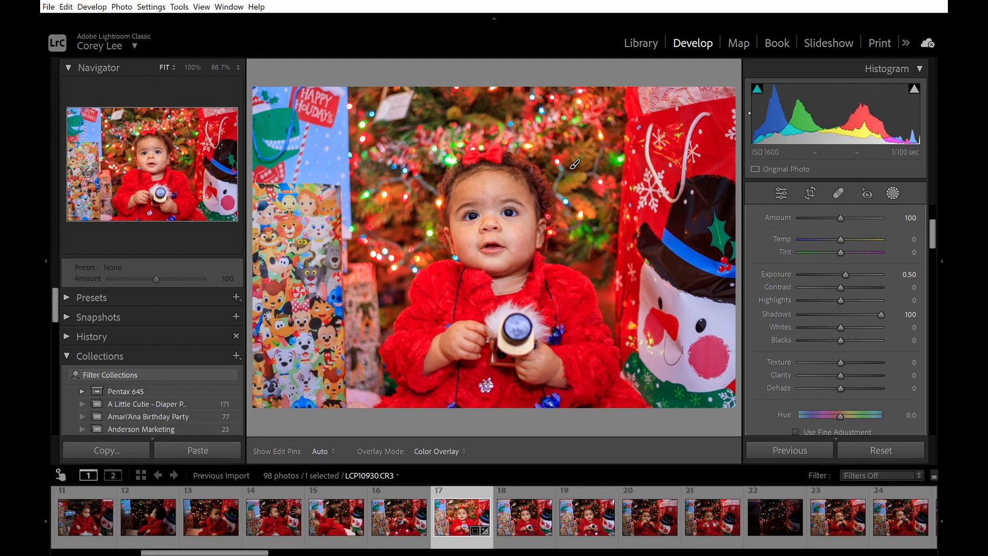
pyautogui.press('o')
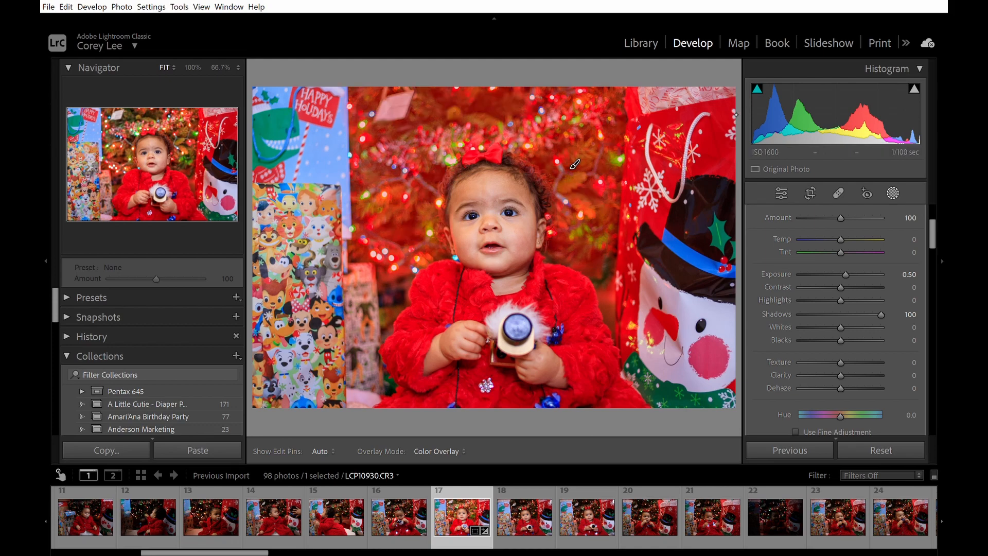
pyautogui.press('o')
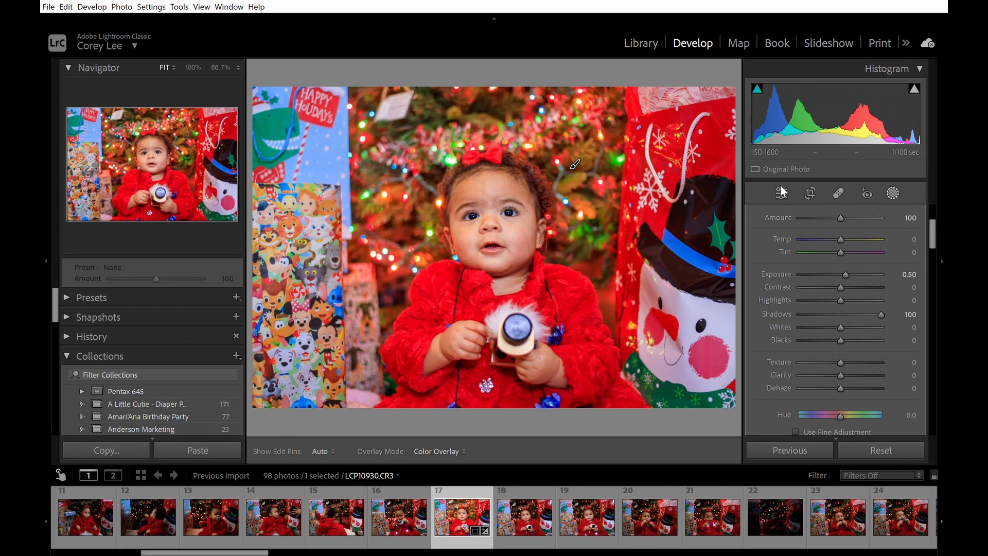
# Delete the tree background's brush mask and undo the deletion to compare the photo without it
pyautogui.press('Delete')
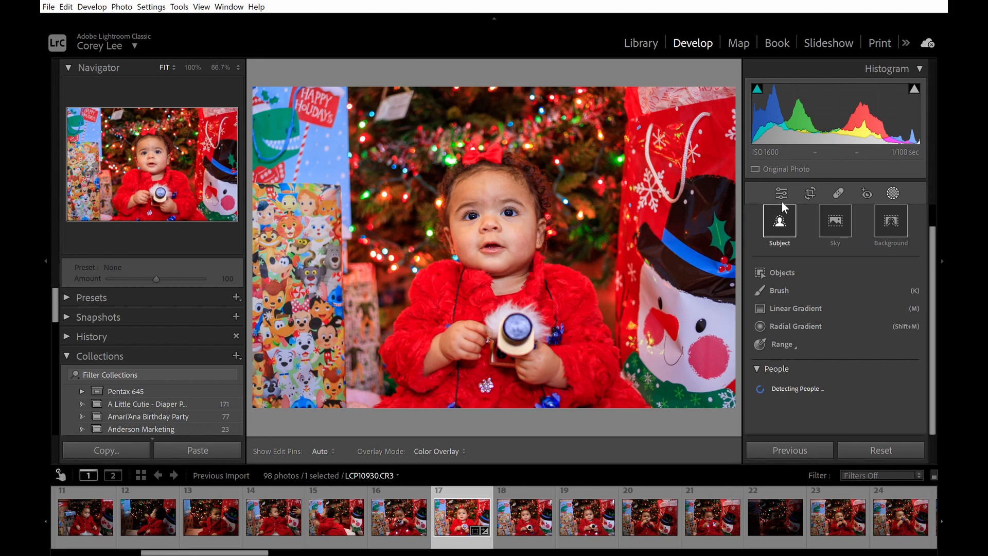
pyautogui.hotkey('ctrl', 'z')
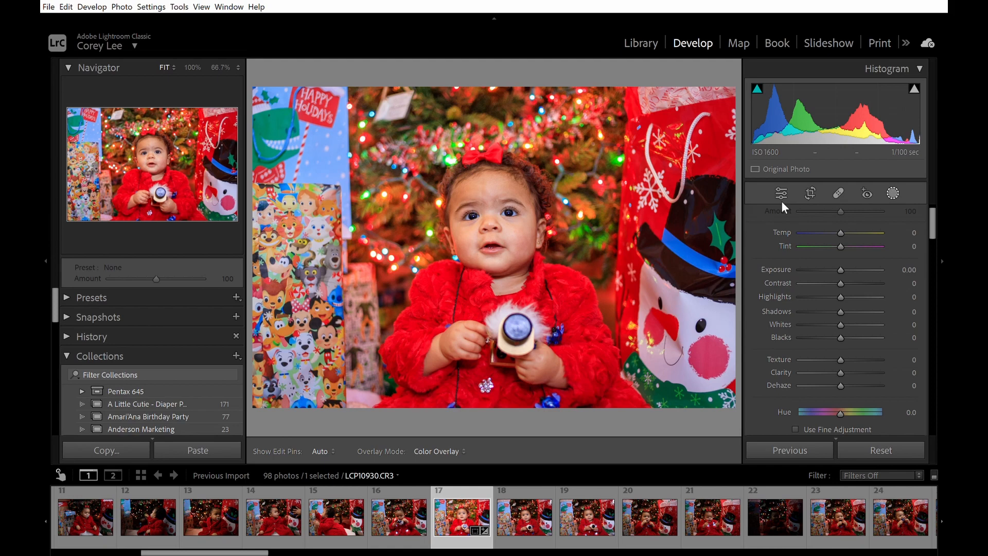
pyautogui.hotkey('ctrl', 'z')
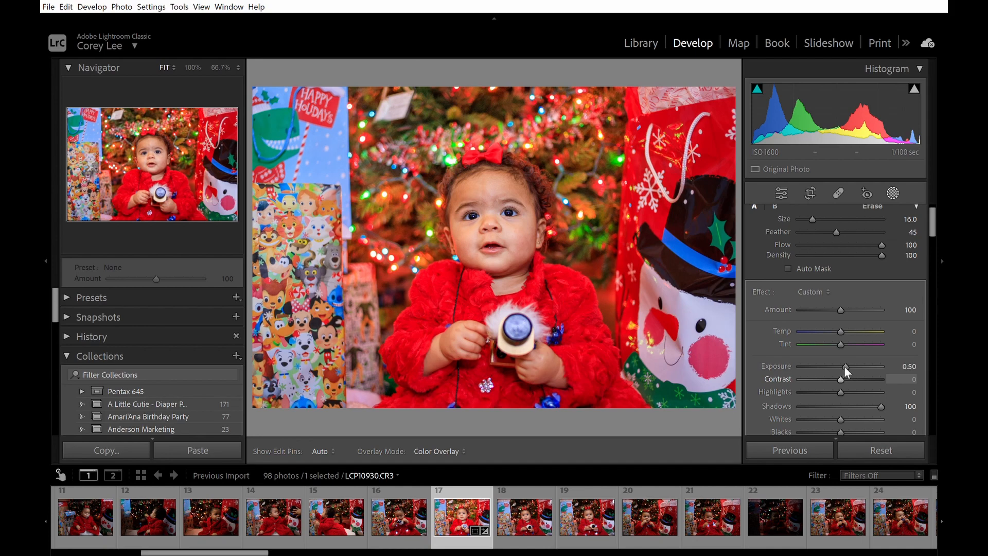
# Set the brush mask's Contrast to 54 and reset the photo's overall Shadows to 0
pyautogui.moveTo(843, 366); pyautogui.dragTo(868, 365)
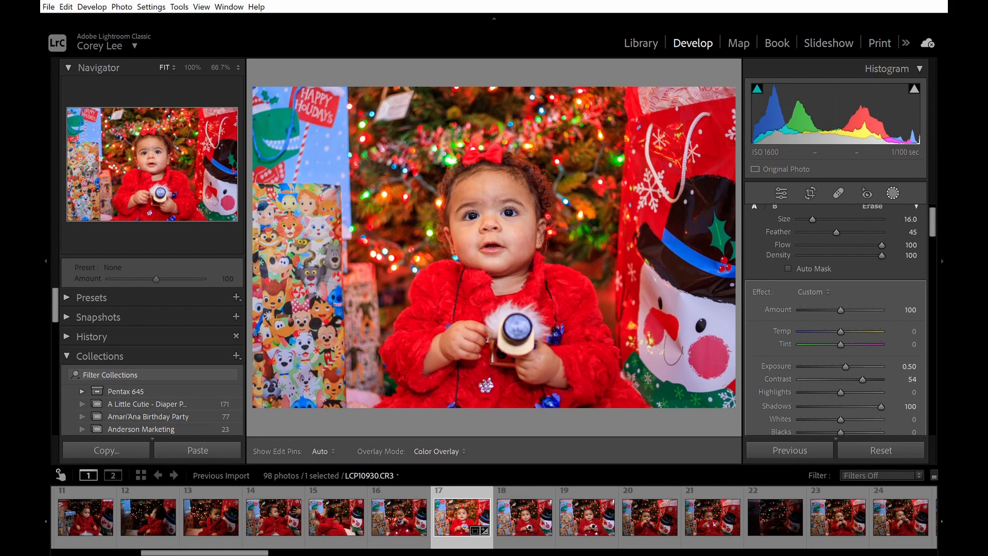
pyautogui.click(935, 214)
pyautogui.click(935, 225)
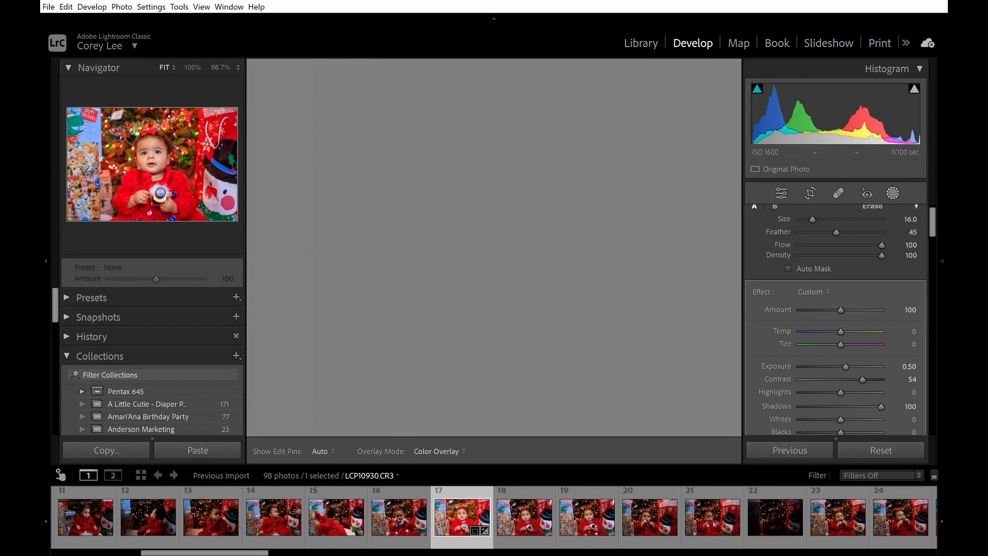
pyautogui.moveTo(935, 220); pyautogui.dragTo(932, 293)
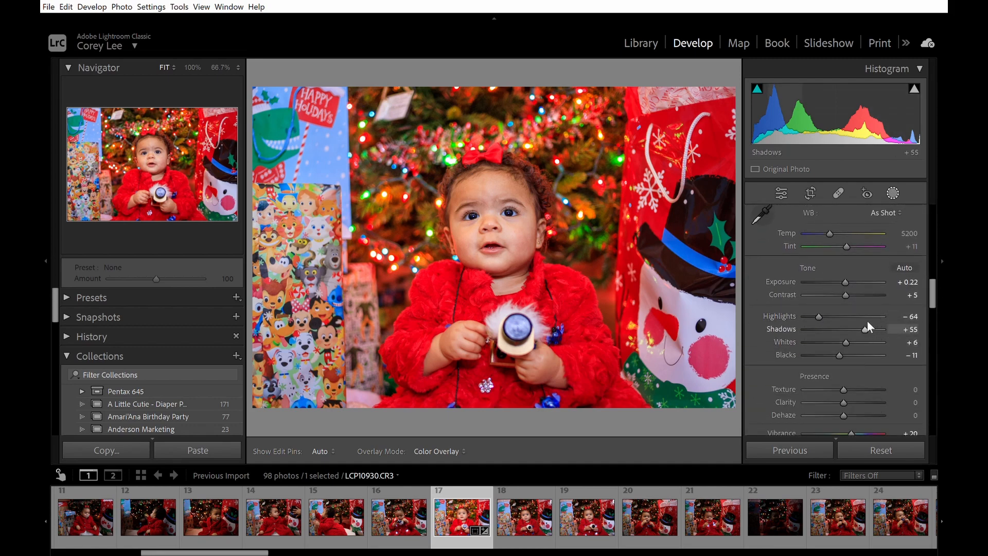
pyautogui.moveTo(866, 316); pyautogui.dragTo(853, 319)
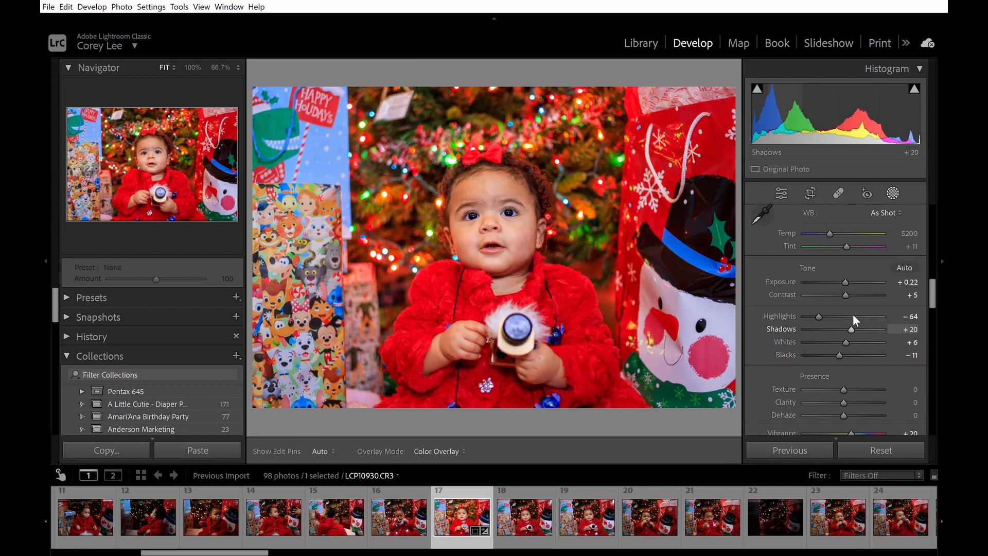
pyautogui.doubleClick(853, 317)
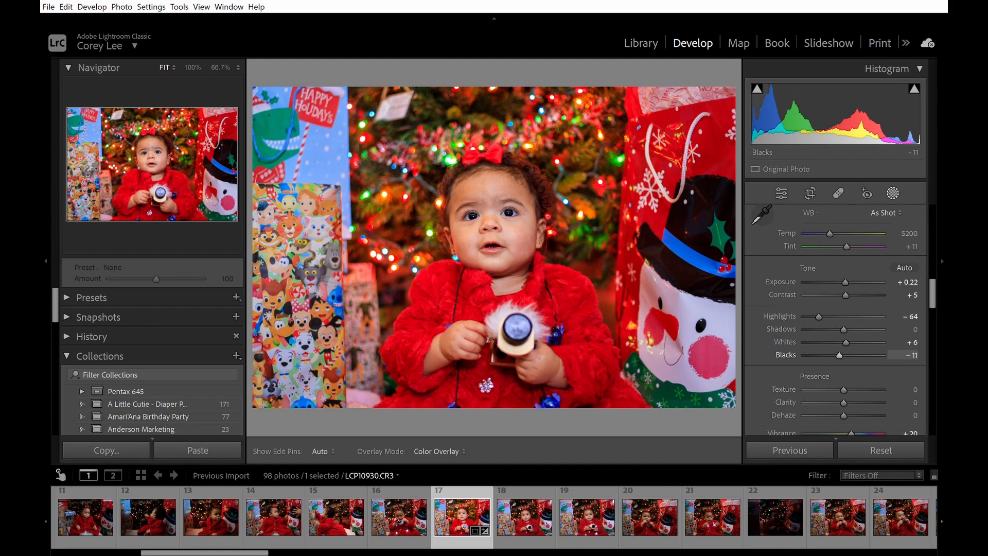
# Add a post-crop vignette with an Amount of -15
pyautogui.hotkey('ctrl', '5')
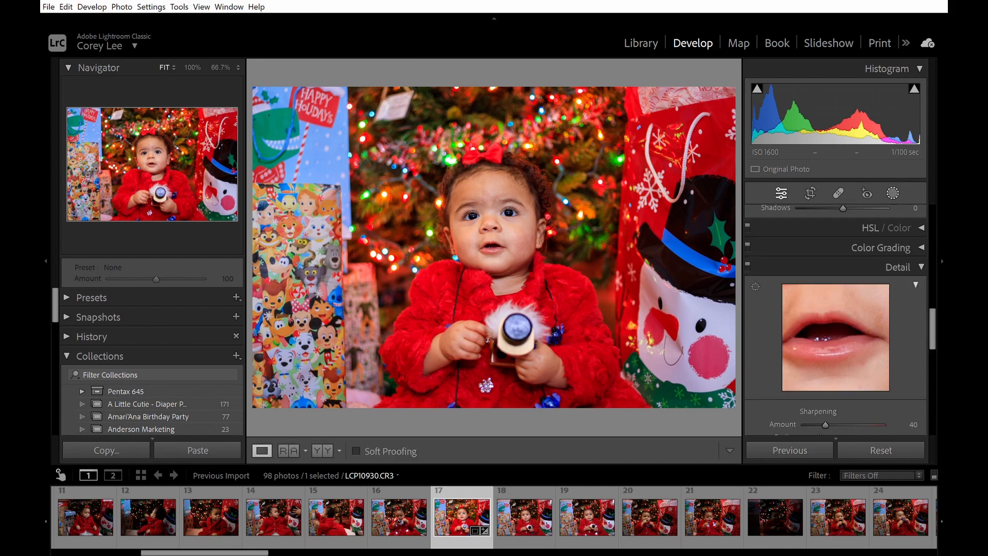
pyautogui.moveTo(933, 311); pyautogui.dragTo(931, 344)
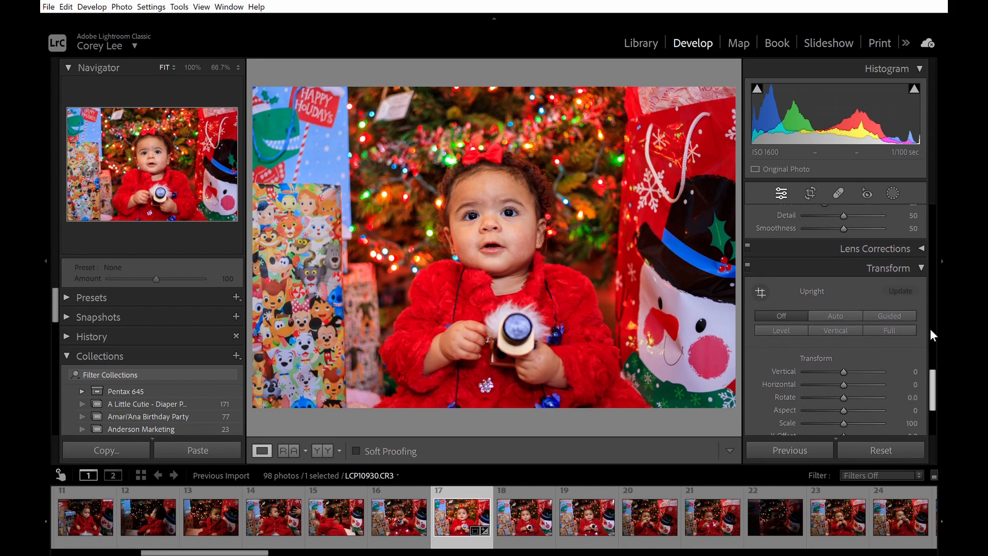
pyautogui.click(921, 247)
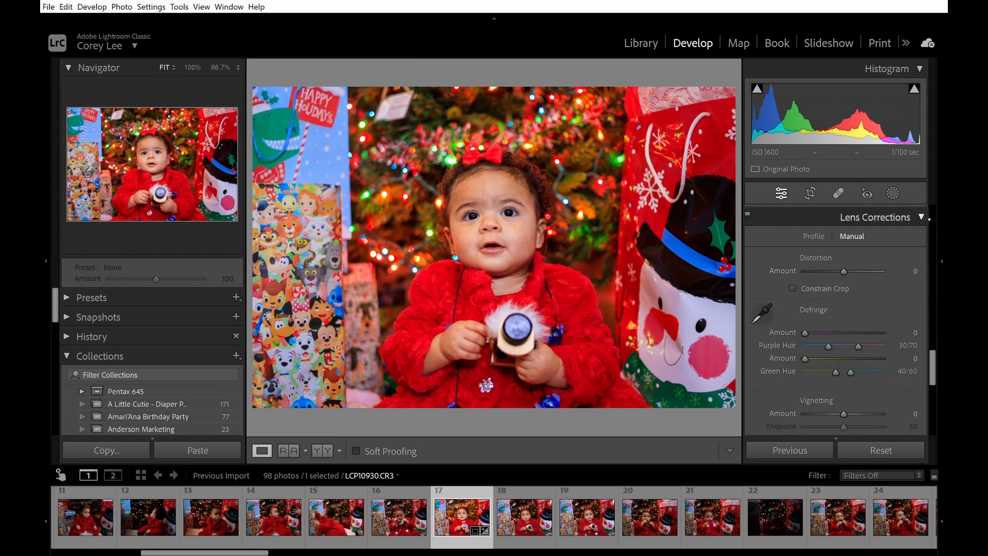
pyautogui.click(885, 216)
pyautogui.click(887, 236)
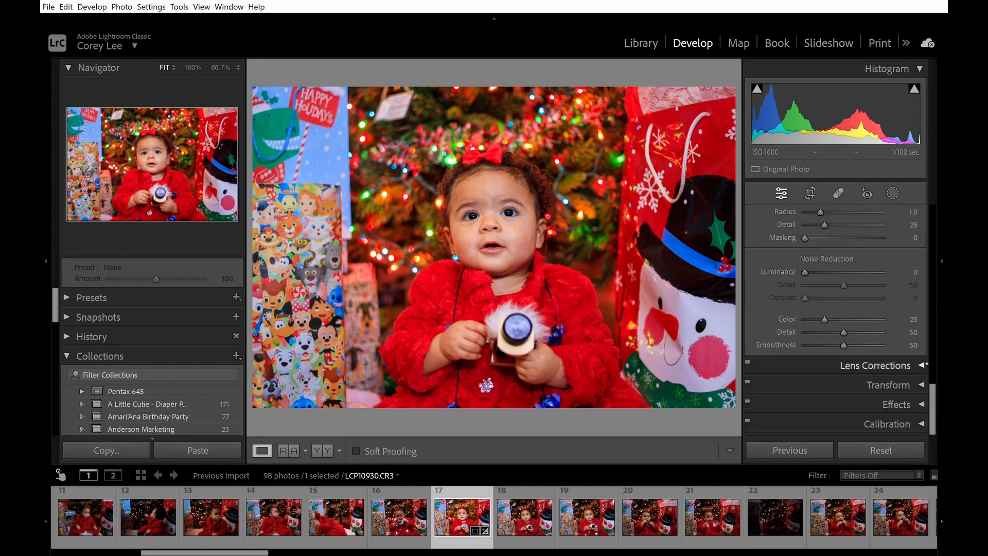
pyautogui.click(895, 404)
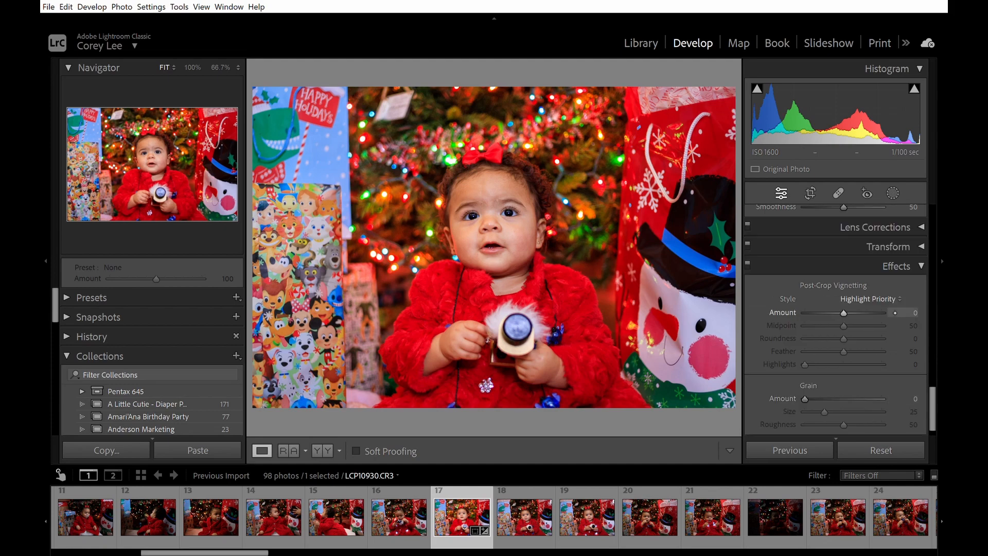
pyautogui.moveTo(855, 313); pyautogui.dragTo(846, 310)
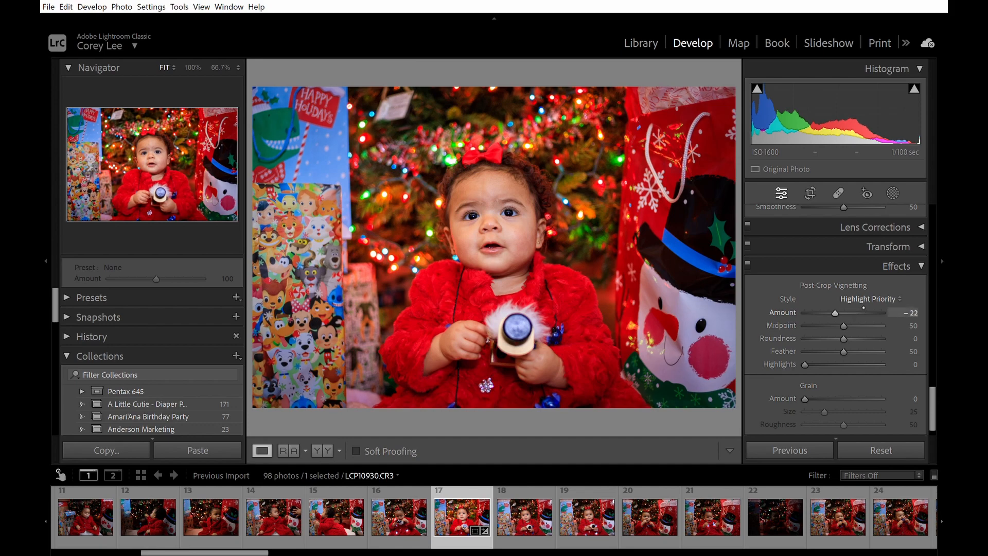
pyautogui.moveTo(849, 312); pyautogui.dragTo(851, 310)
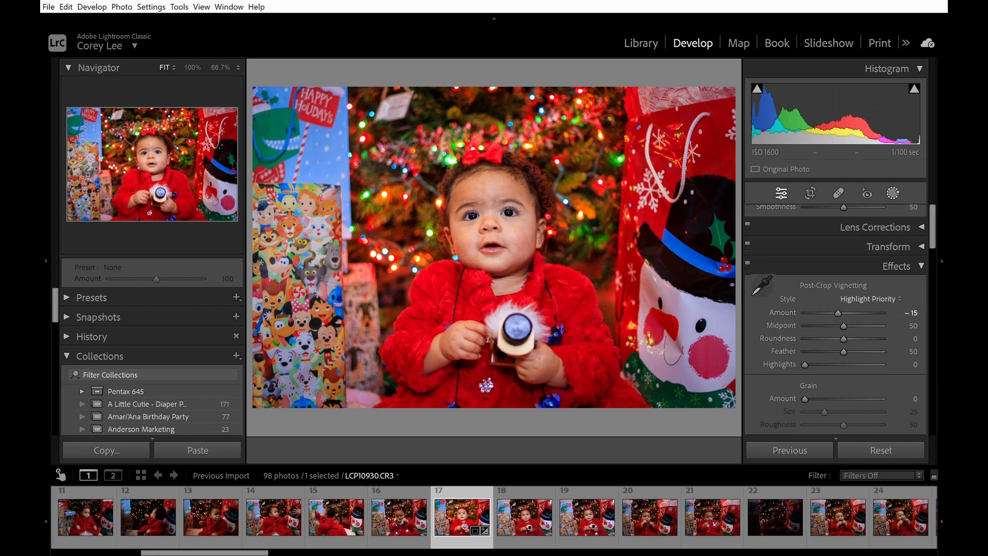
# Reselect the background brush mask and raise its Exposure to 0.80
pyautogui.press('k')
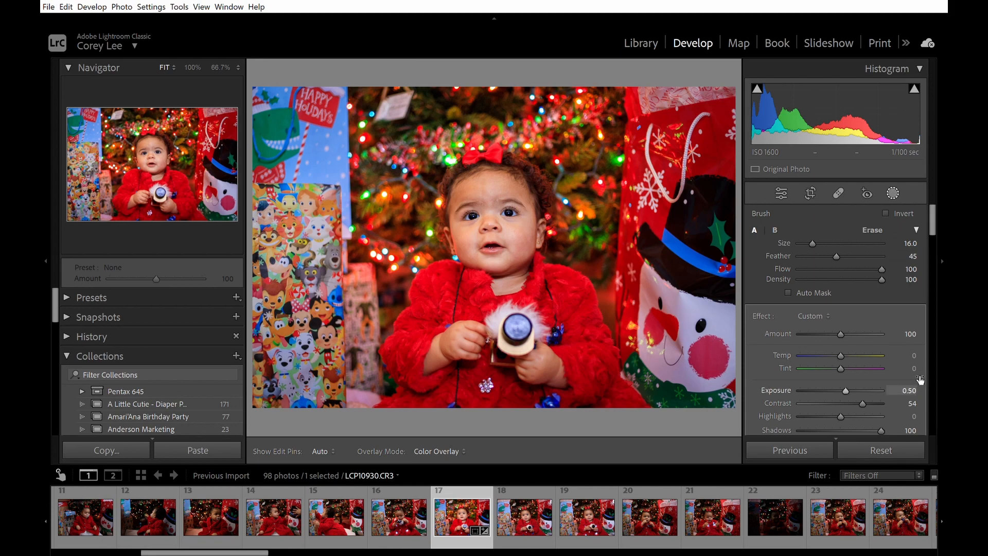
pyautogui.press('Up')
pyautogui.press('Up')
pyautogui.press('Down')
pyautogui.press('Down')
pyautogui.press('Down')
pyautogui.press('Up')
pyautogui.press('Up')
pyautogui.press('Up')
pyautogui.press('Up')
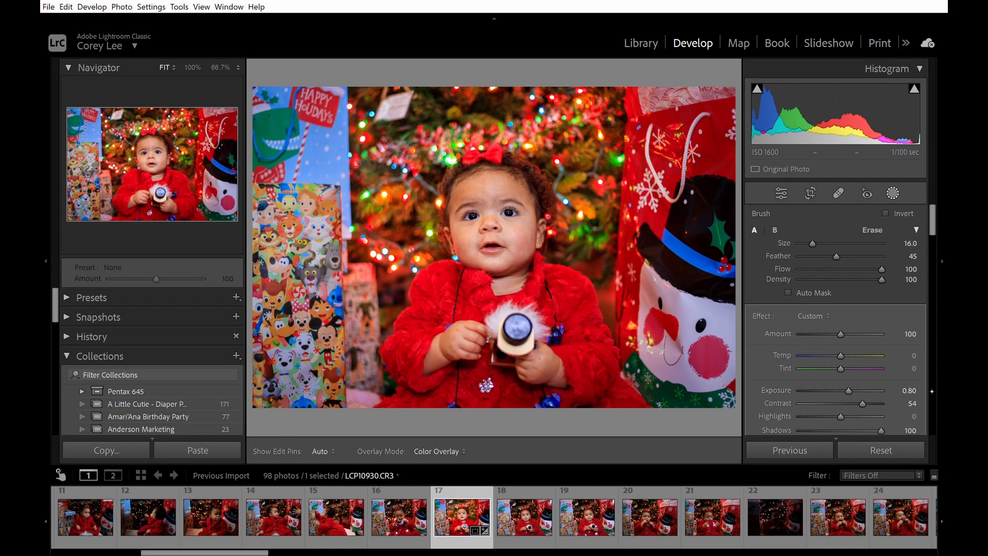
# Check the mask overlay and, at 100% zoom, paint the missed background between the gift boxes and the baby's sleeve
pyautogui.press('o')
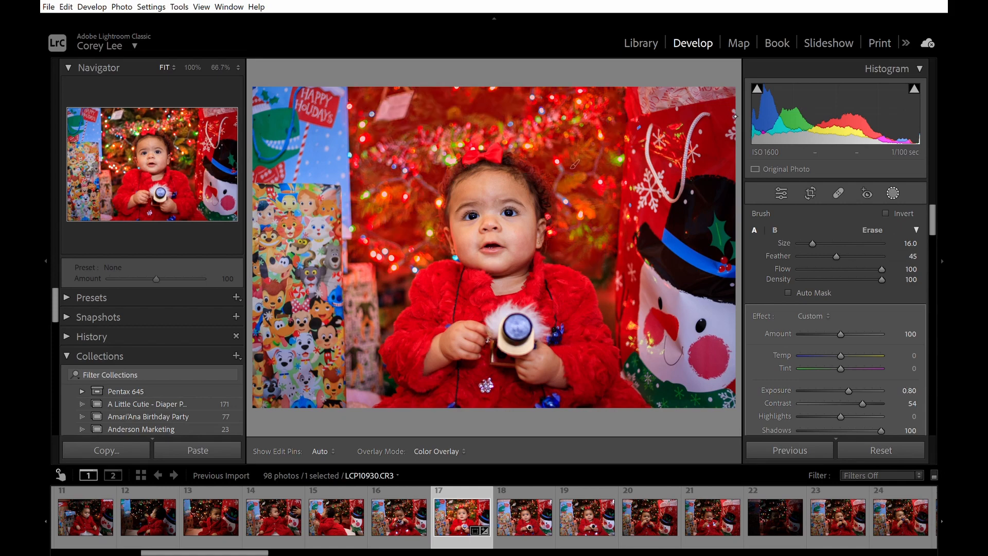
pyautogui.press('o')
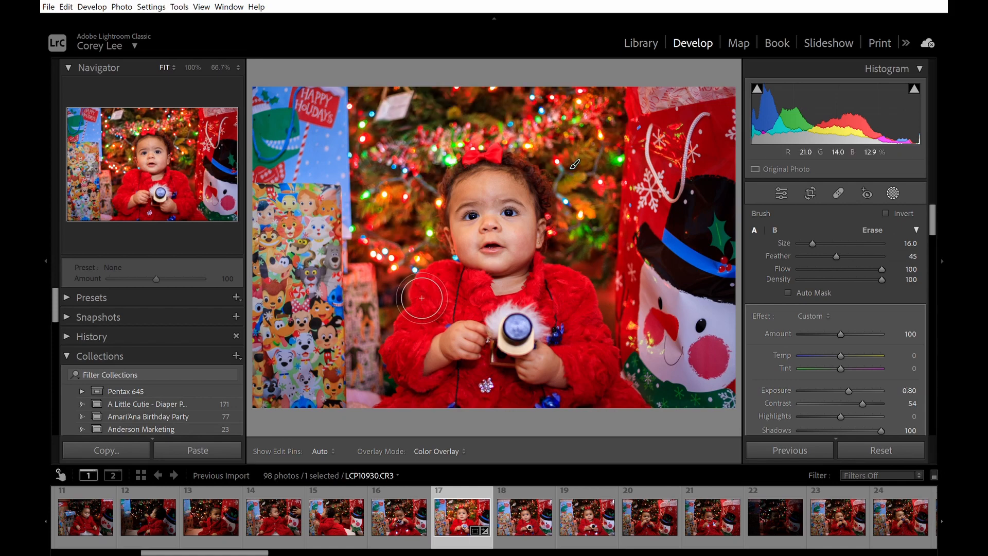
pyautogui.click(122, 176)
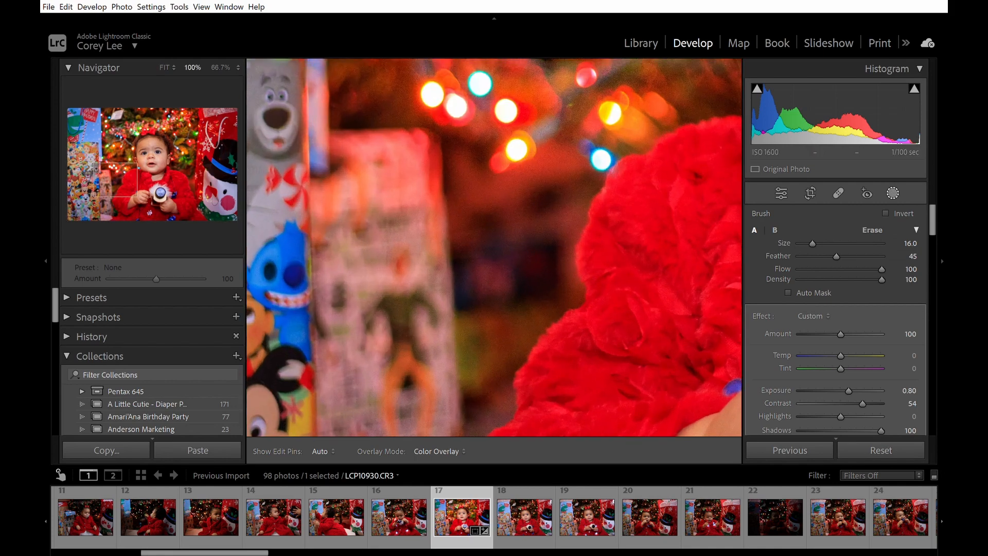
pyautogui.press('h')
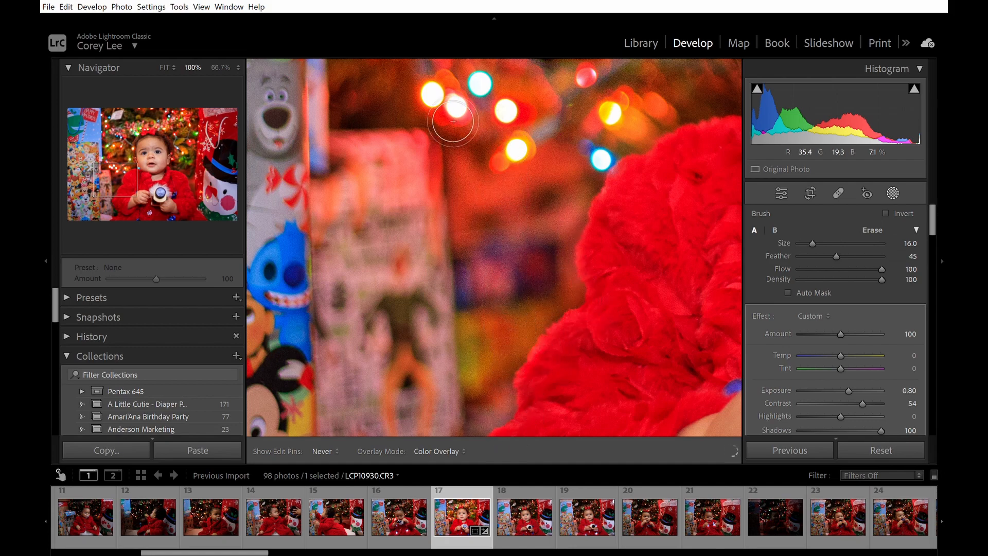
pyautogui.press('h')
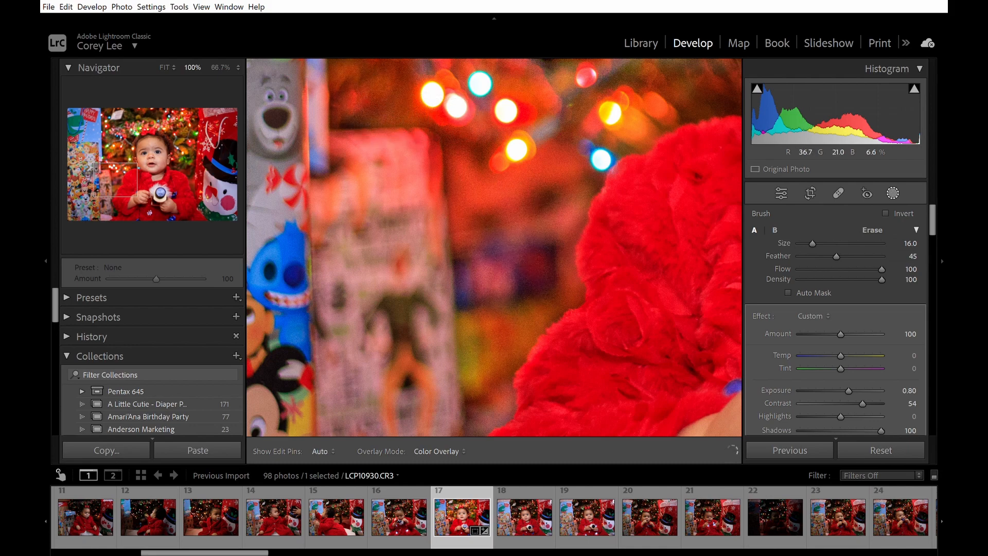
pyautogui.click(118, 167)
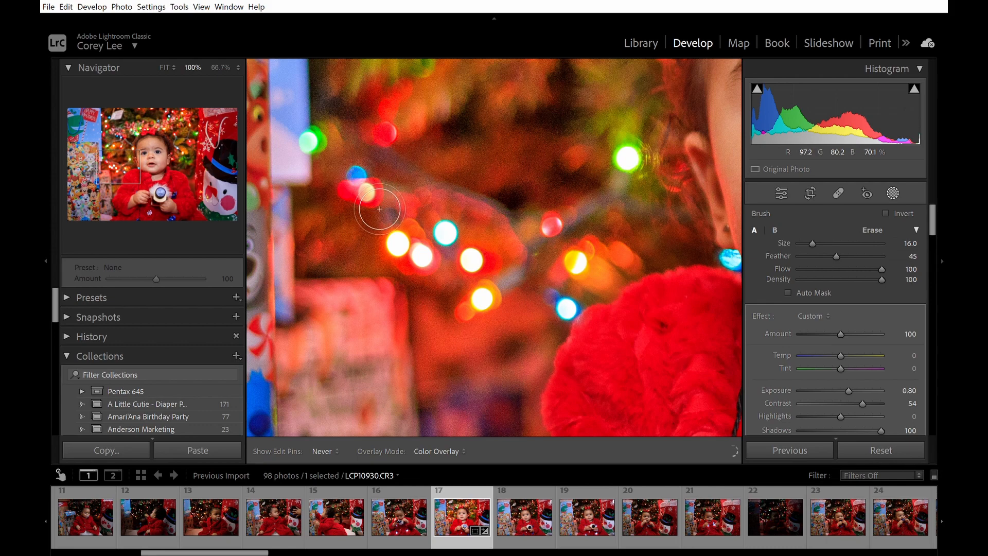
pyautogui.press('h')
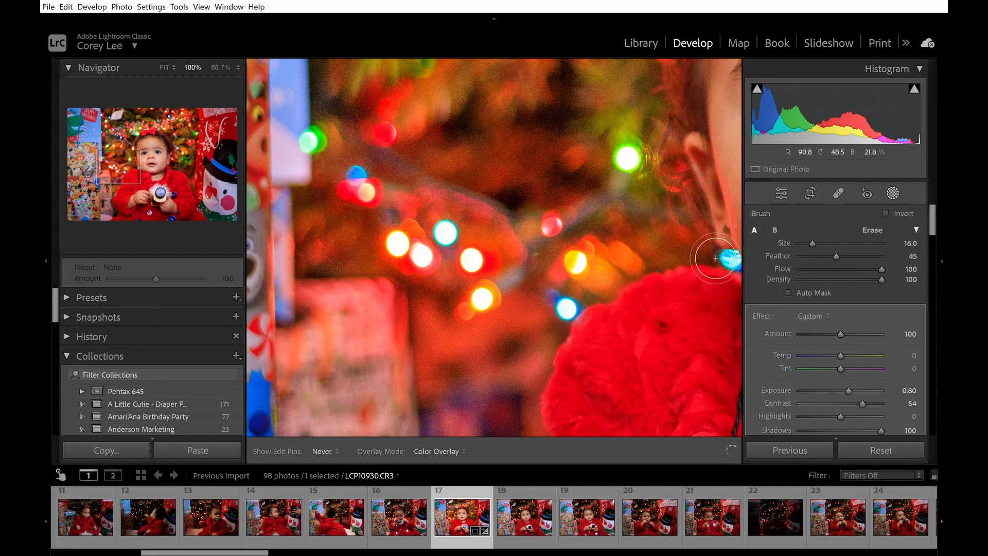
pyautogui.press('h')
# Extend the brush mask over the dark background between the baby's ear and shoulder and the red snowflake gift bag
pyautogui.click(227, 169)
pyautogui.click(186, 162)
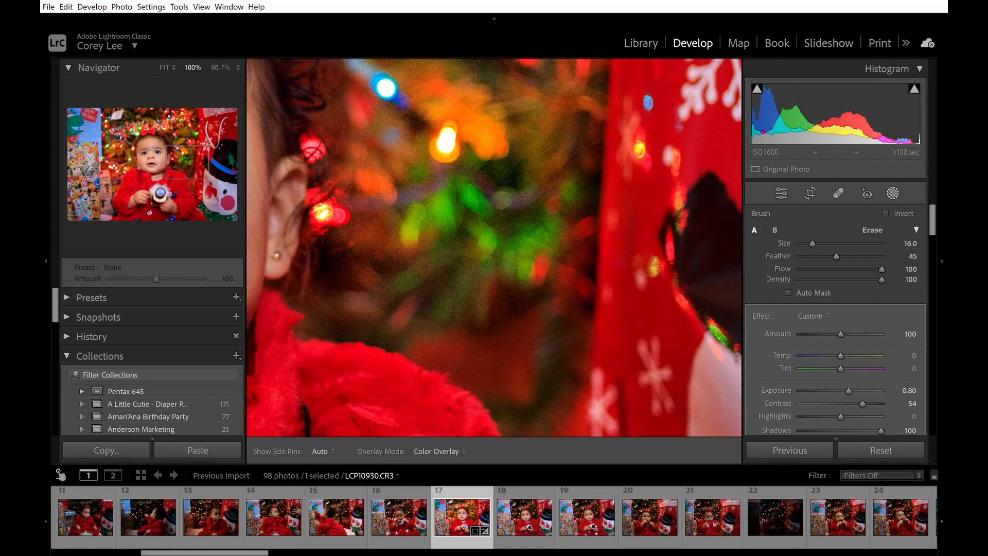
pyautogui.press('h')
pyautogui.moveTo(332, 303)
pyautogui.mouseDown()
pyautogui.moveTo(374, 260)
pyautogui.moveTo(353, 322)
pyautogui.moveTo(483, 357)
pyautogui.moveTo(492, 384)
pyautogui.moveTo(486, 269)
pyautogui.moveTo(462, 334)
pyautogui.moveTo(387, 305)
pyautogui.moveTo(436, 347)
pyautogui.moveTo(348, 331)
pyautogui.moveTo(518, 349)
pyautogui.moveTo(569, 282)
pyautogui.moveTo(582, 385)
pyautogui.moveTo(571, 256)
pyautogui.moveTo(586, 358)
pyautogui.moveTo(598, 177)
pyautogui.moveTo(603, 275)
pyautogui.moveTo(607, 104)
pyautogui.moveTo(596, 286)
pyautogui.mouseUp()
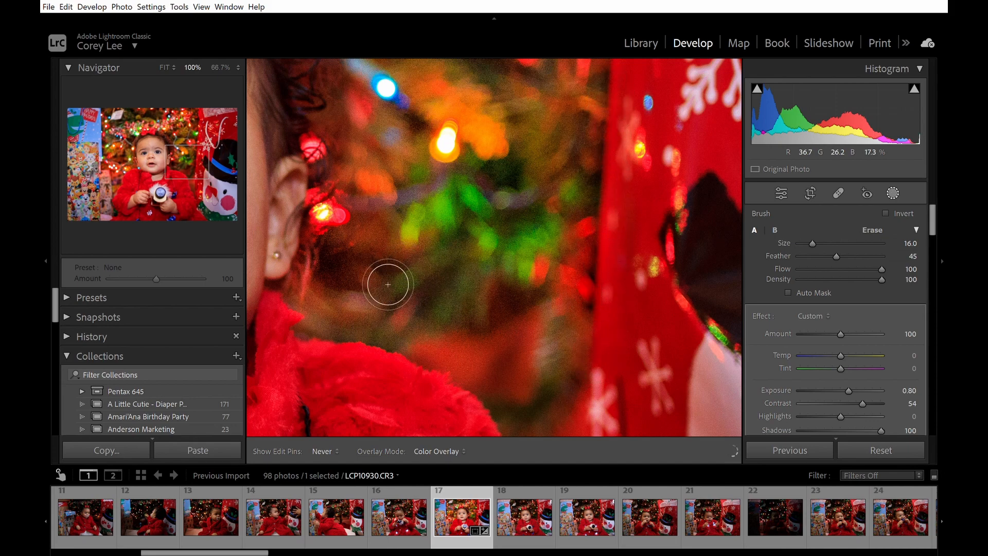
# Paint the brush mask down the narrow gap between the baby's sleeve and the snowman gift bag
pyautogui.moveTo(191, 155); pyautogui.dragTo(204, 168)
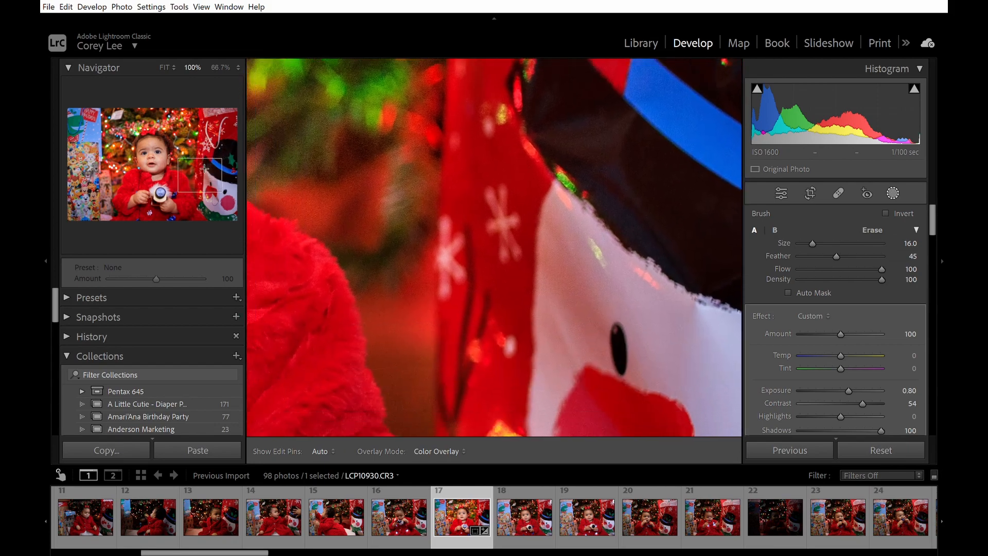
pyautogui.press('h')
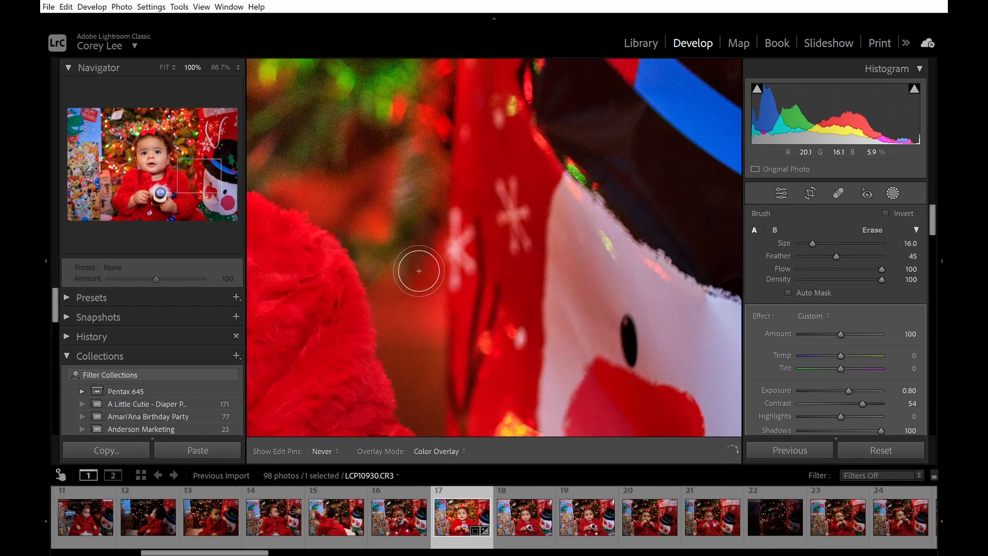
pyautogui.moveTo(450, 323)
pyautogui.mouseDown()
pyautogui.moveTo(450, 375)
pyautogui.moveTo(408, 259)
pyautogui.moveTo(444, 388)
pyautogui.moveTo(428, 368)
pyautogui.moveTo(450, 407)
pyautogui.mouseUp()
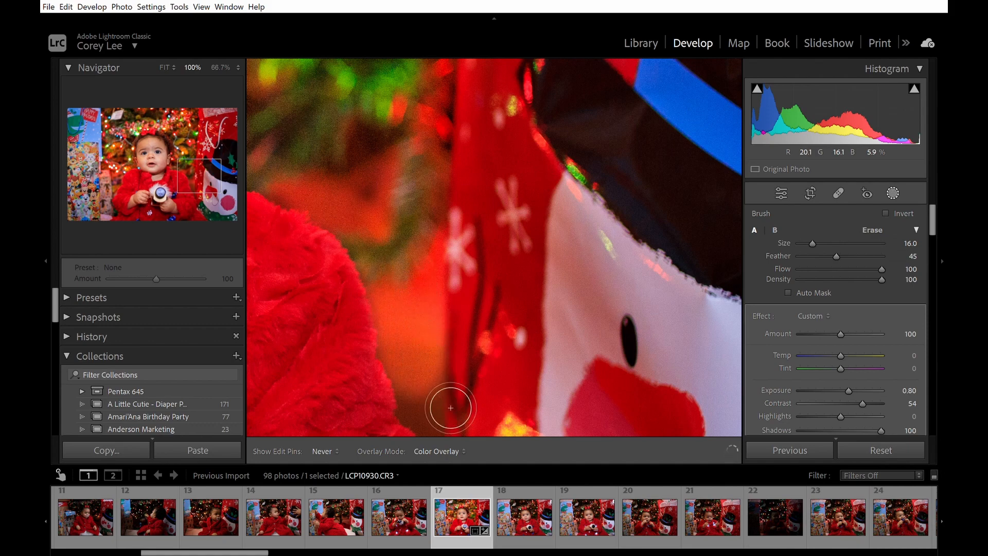
pyautogui.press('h')
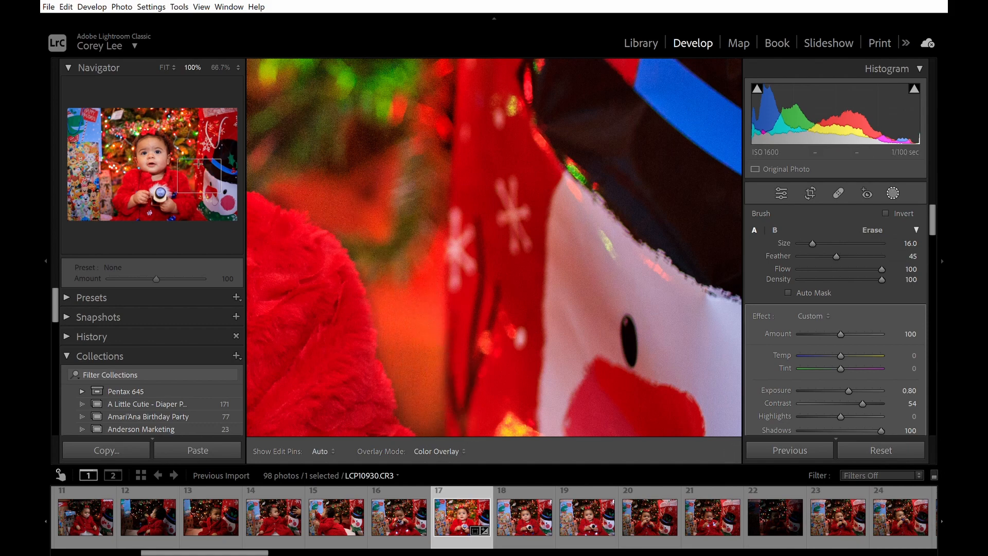
# Set the mask brush size to 5.0 and paint the narrow background strip along the baby's sleeve beside the snowman bag
pyautogui.moveTo(198, 164); pyautogui.dragTo(202, 173)
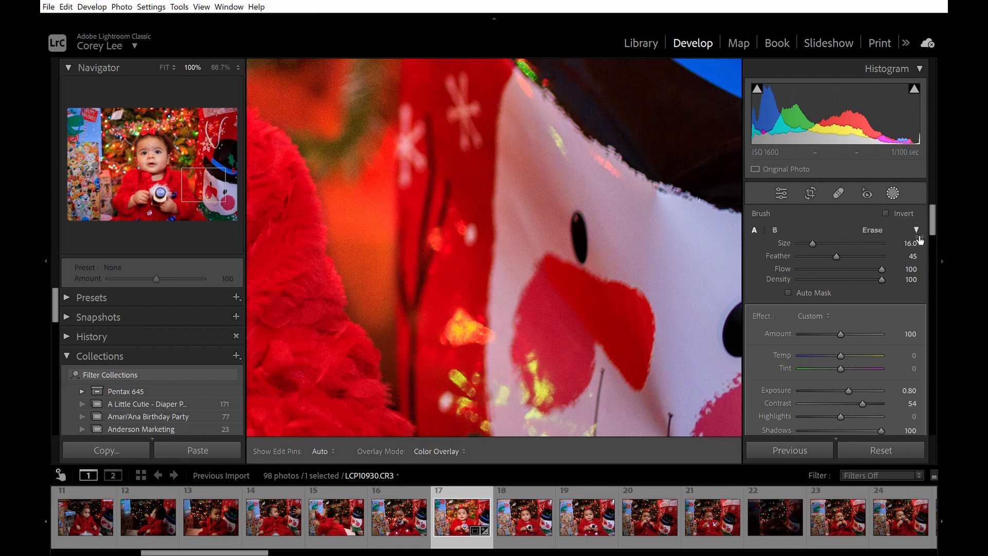
pyautogui.moveTo(915, 241); pyautogui.dragTo(910, 241)
pyautogui.press('h')
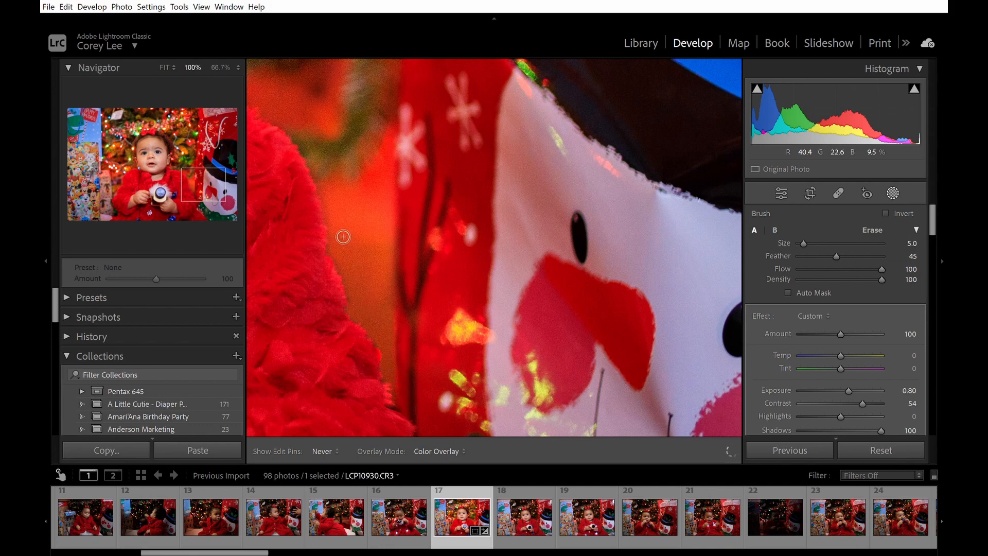
pyautogui.moveTo(387, 336); pyautogui.dragTo(369, 309)
pyautogui.click(164, 67)
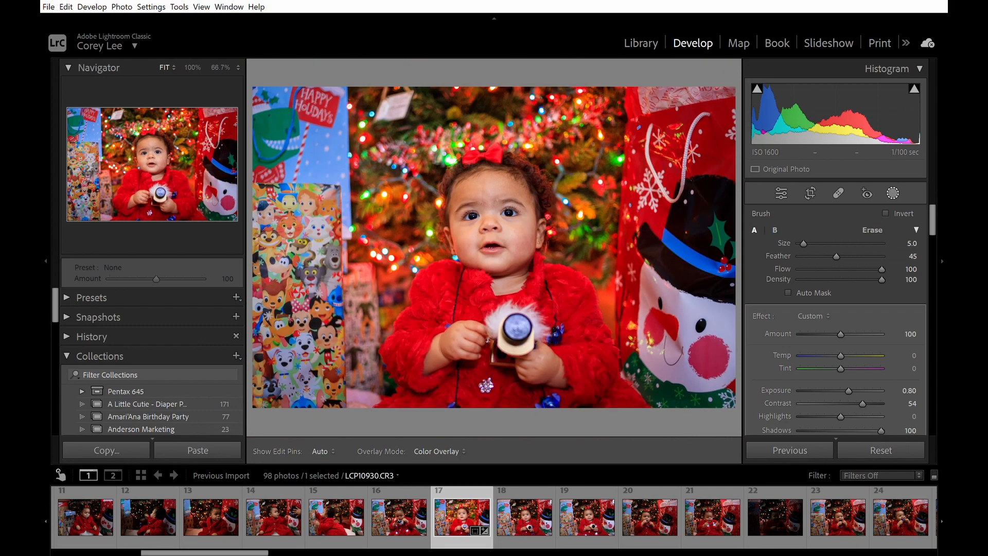
# Set the eraser brush size to 8.2, erase mask spill along the edge of the baby's sleeve, and close masking
pyautogui.click(198, 183)
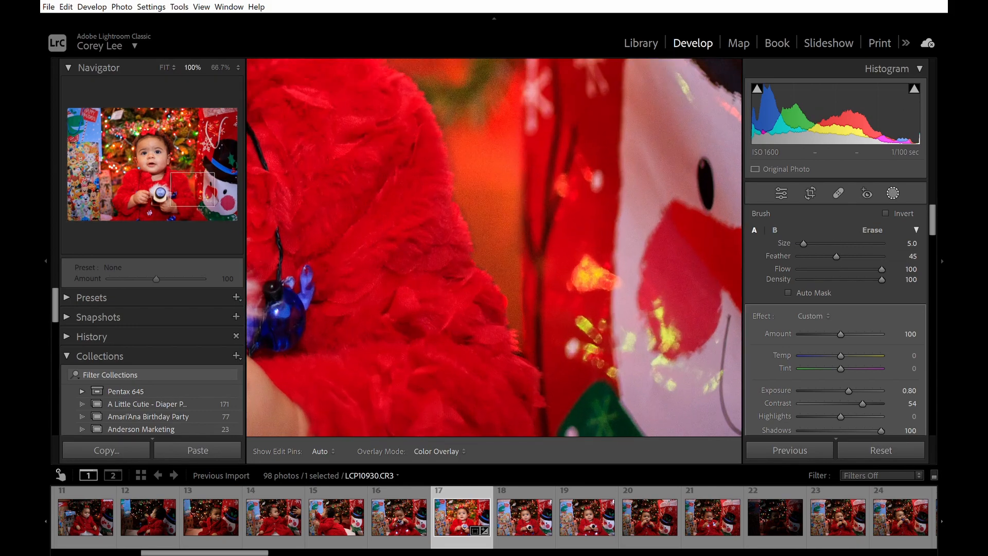
pyautogui.press('alt')
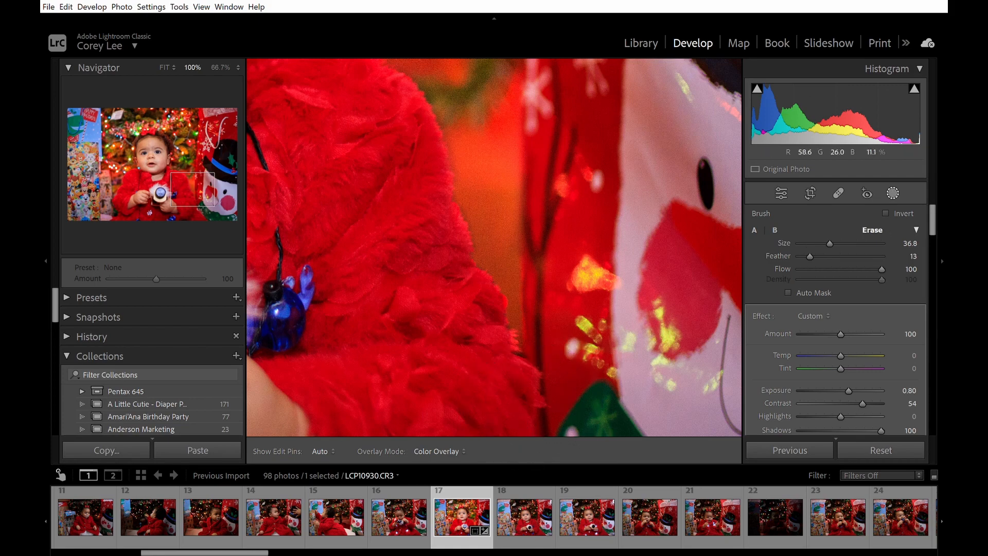
pyautogui.moveTo(839, 242); pyautogui.dragTo(817, 242)
pyautogui.press('h')
pyautogui.moveTo(519, 350)
pyautogui.mouseDown()
pyautogui.moveTo(512, 304)
pyautogui.moveTo(508, 312)
pyautogui.moveTo(507, 295)
pyautogui.moveTo(492, 302)
pyautogui.moveTo(471, 269)
pyautogui.moveTo(462, 209)
pyautogui.moveTo(473, 272)
pyautogui.mouseUp()
pyautogui.press('h')
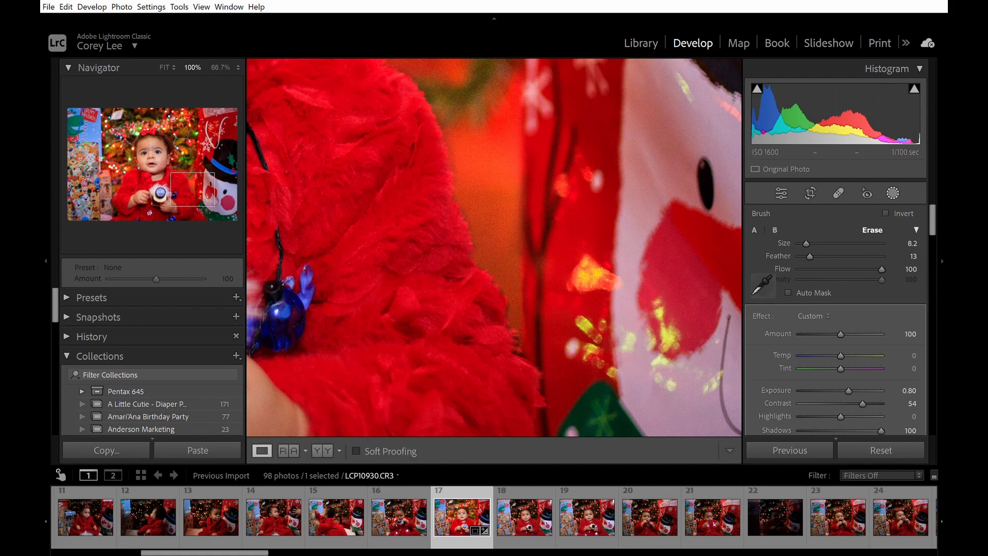
pyautogui.press('k')
pyautogui.press('z')
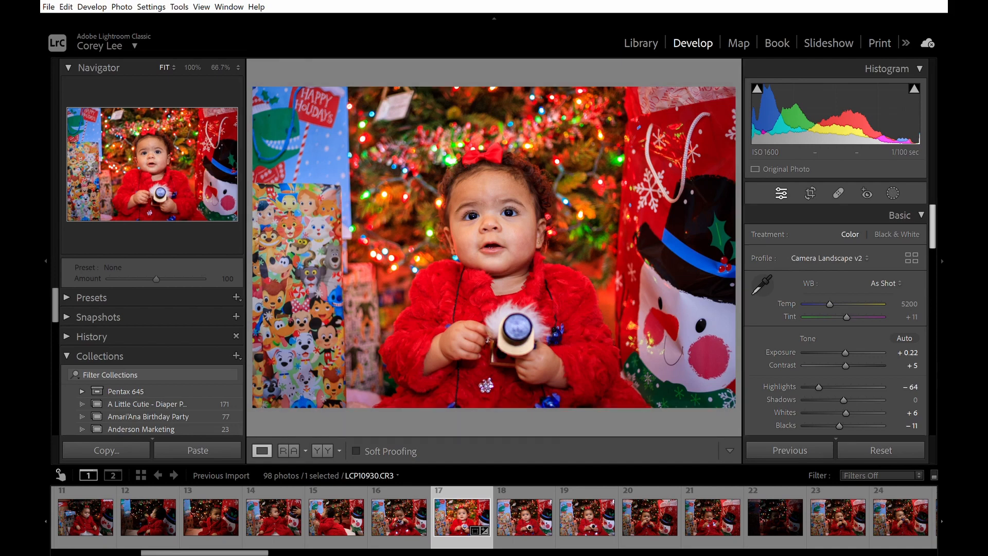
# Set the photo's Highlights to -68
pyautogui.scroll(-3, 944, 221)
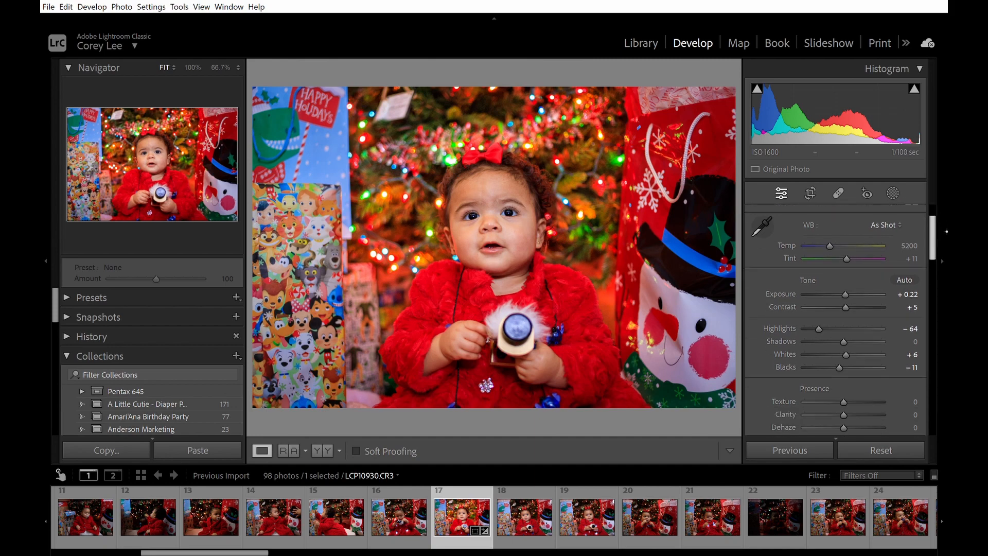
pyautogui.scroll(1, 874, 257)
pyautogui.scroll(-4, 826, 332)
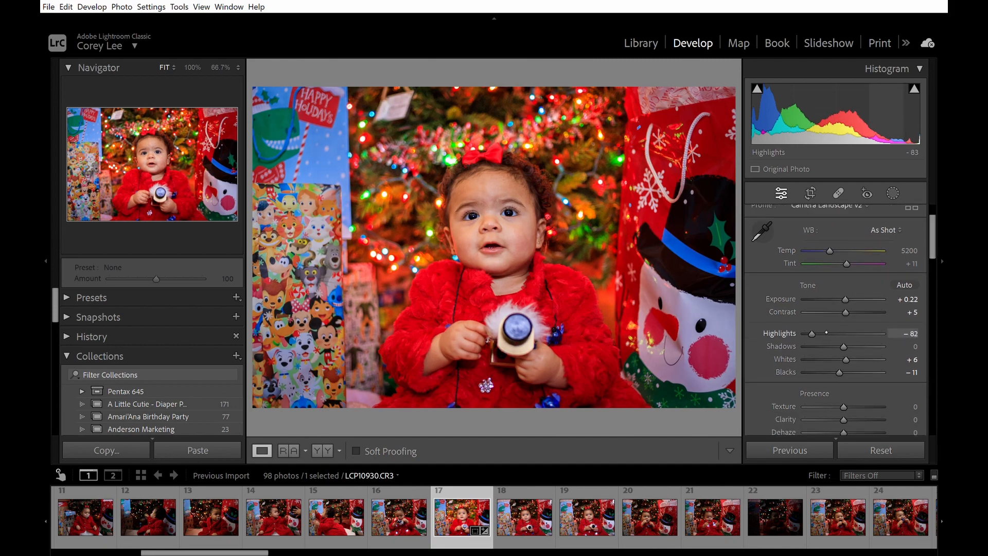
pyautogui.scroll(3, 826, 333)
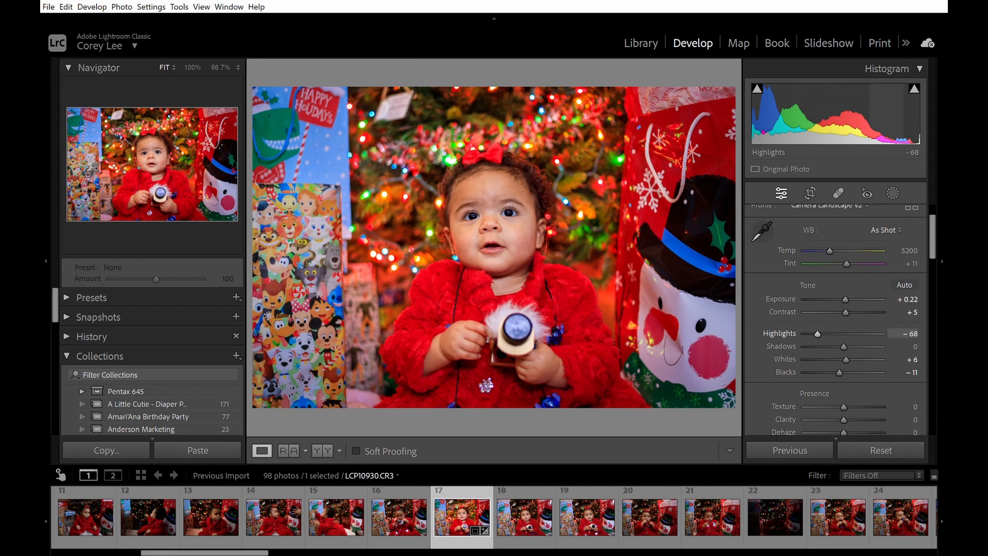
# Set Dehaze to +23, comparing it against the reset value and restoring the adjustment
pyautogui.scroll(-4, 906, 308)
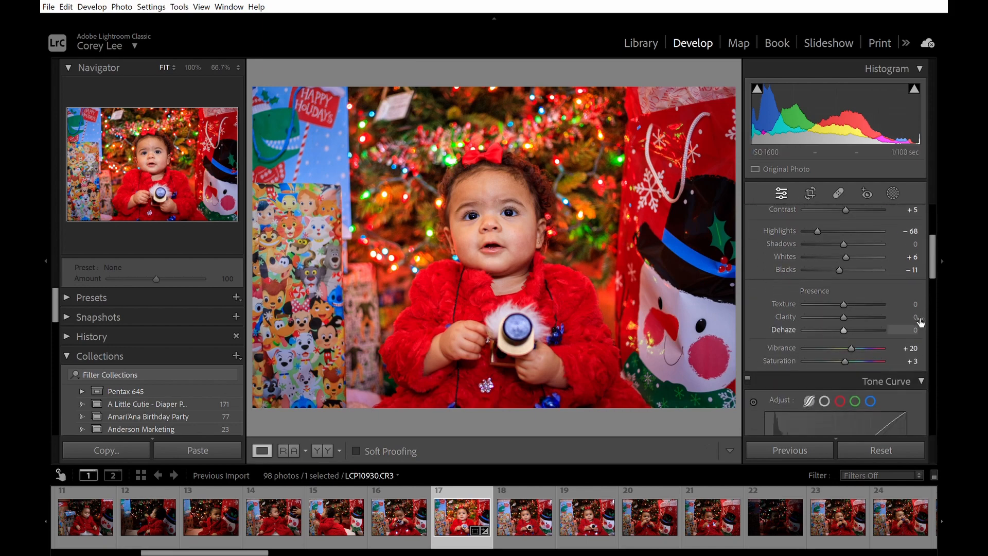
pyautogui.moveTo(911, 330)
pyautogui.mouseDown()
pyautogui.moveTo(962, 319)
pyautogui.moveTo(921, 322)
pyautogui.moveTo(918, 334)
pyautogui.mouseUp()
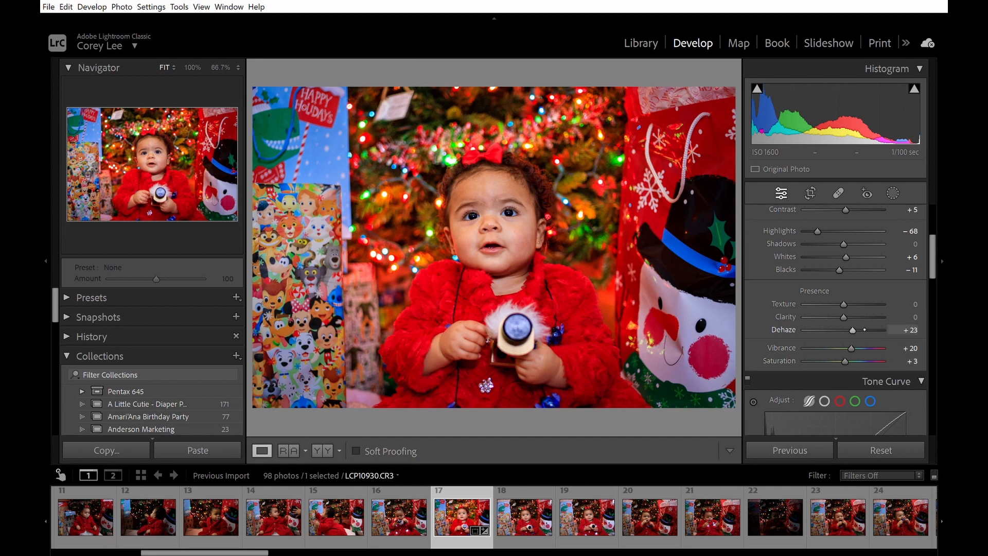
pyautogui.doubleClick(864, 329)
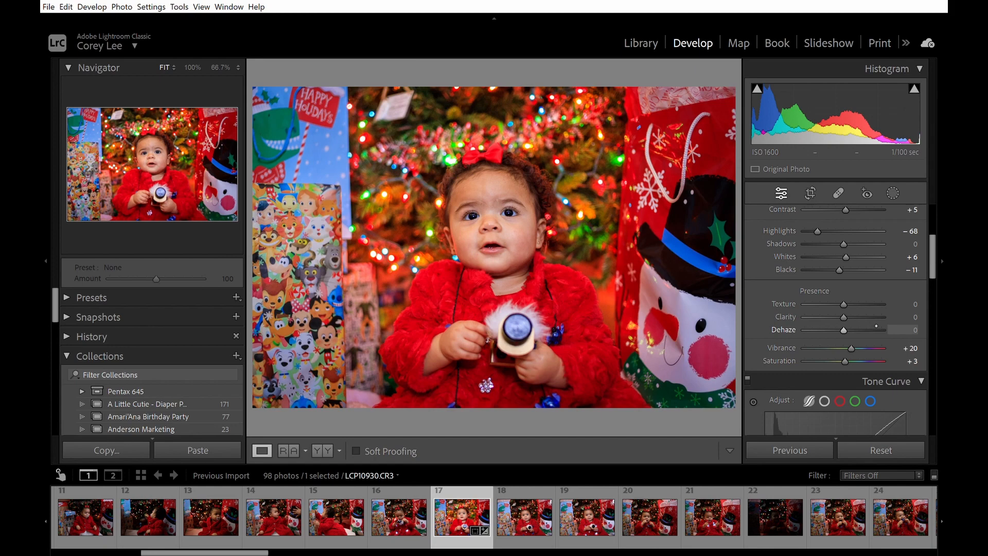
pyautogui.hotkey('ctrl', 'z')
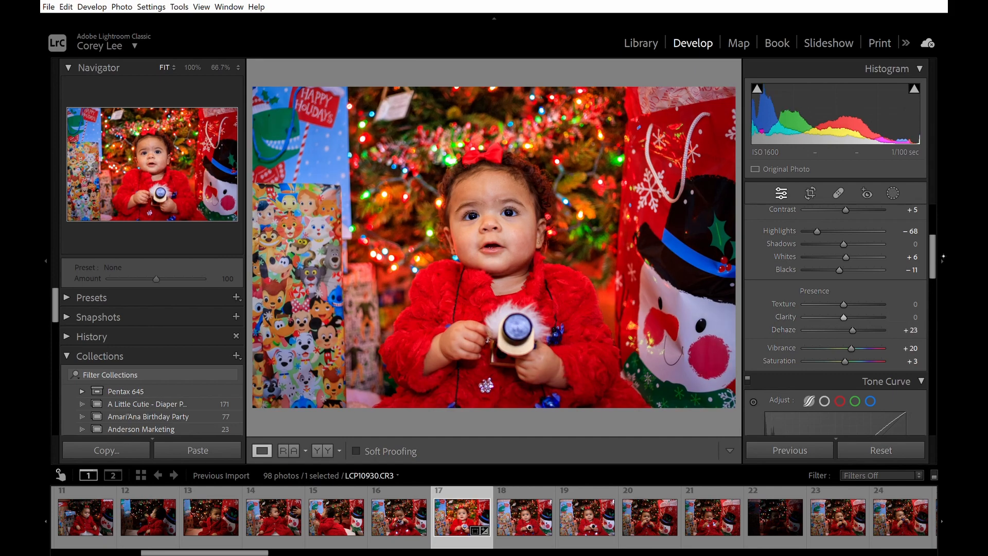
# Set up a new brush mask for the baby's face with the Soften Skin (Lite) effect and a brush size of 9.0
pyautogui.moveTo(944, 245); pyautogui.dragTo(946, 291)
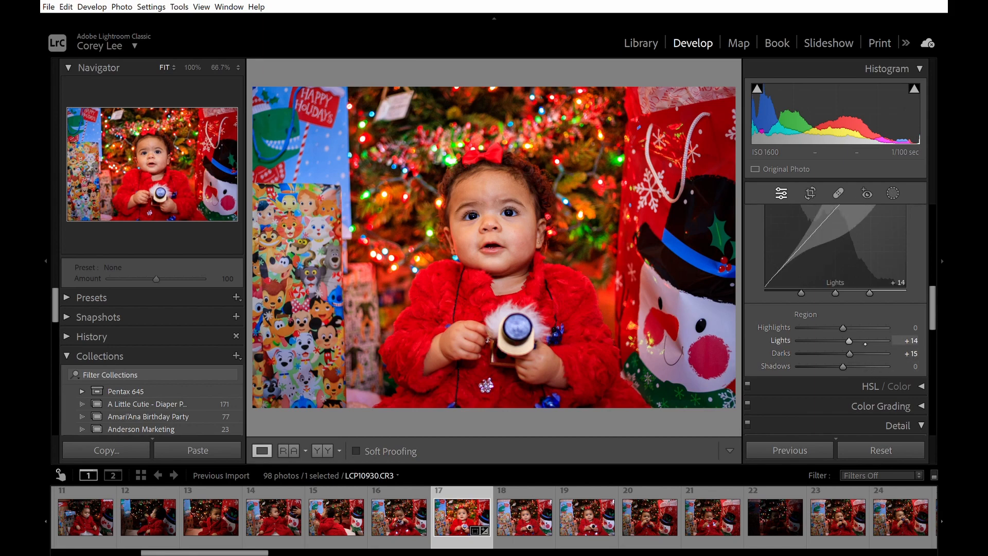
pyautogui.scroll(-5, 932, 308)
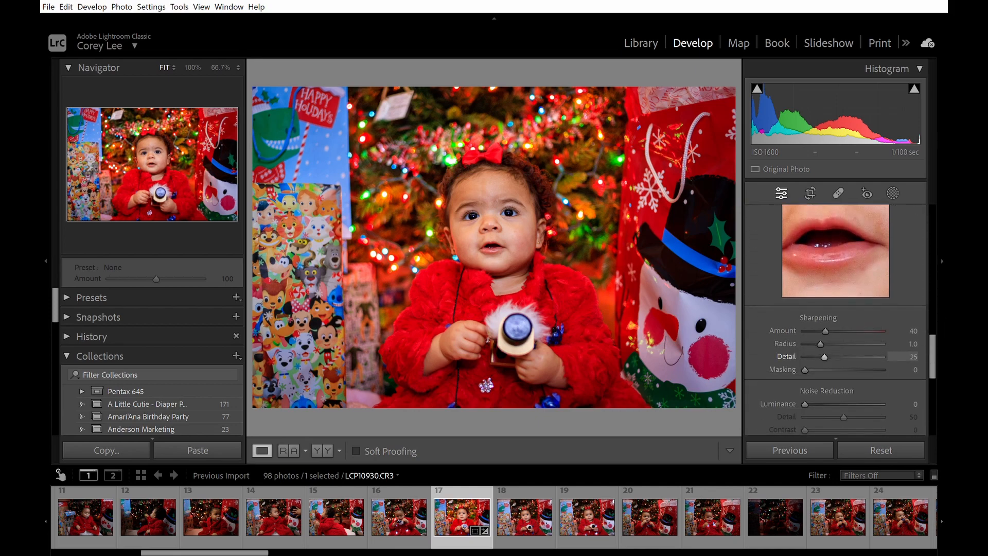
pyautogui.click(152, 157)
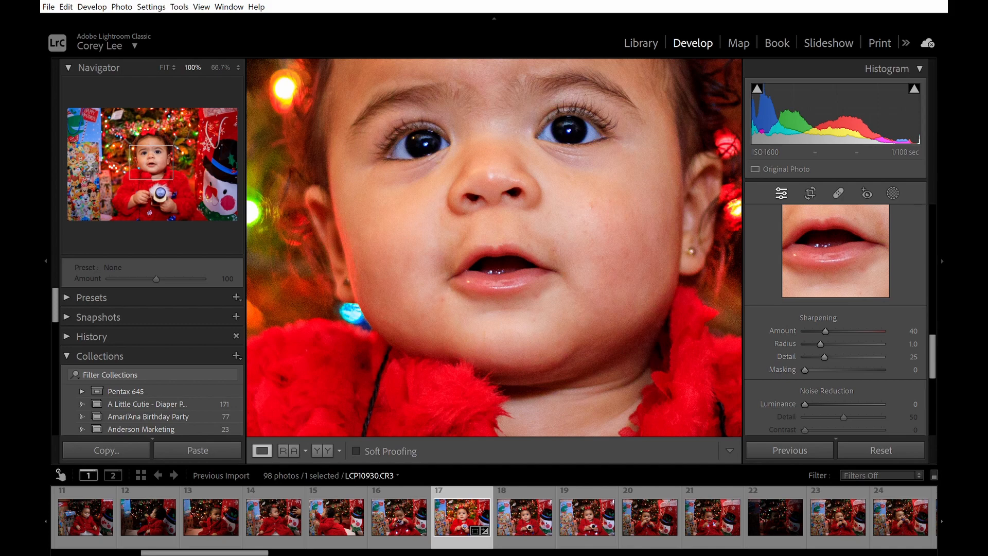
pyautogui.moveTo(163, 155)
pyautogui.mouseDown()
pyautogui.moveTo(155, 138)
pyautogui.moveTo(165, 139)
pyautogui.moveTo(153, 152)
pyautogui.mouseUp()
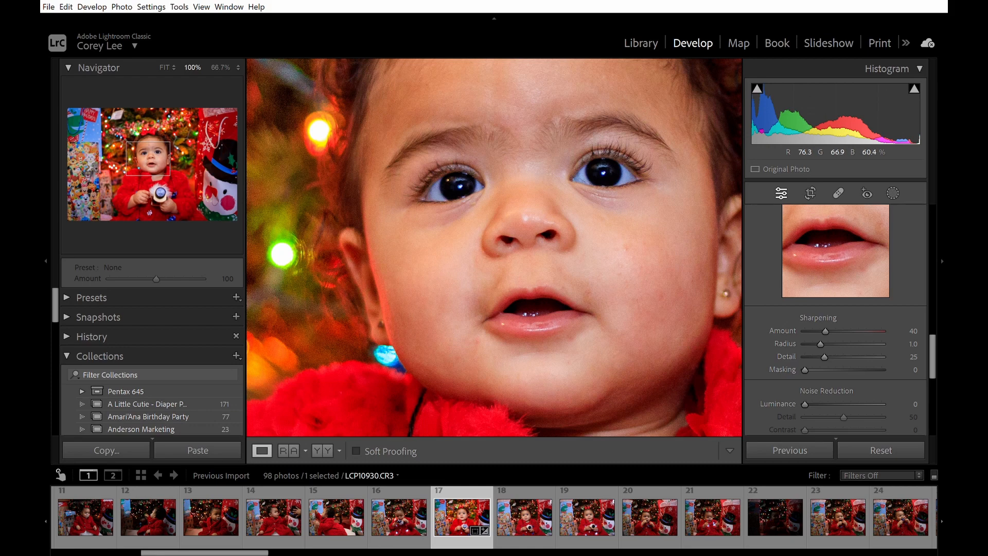
pyautogui.click(893, 193)
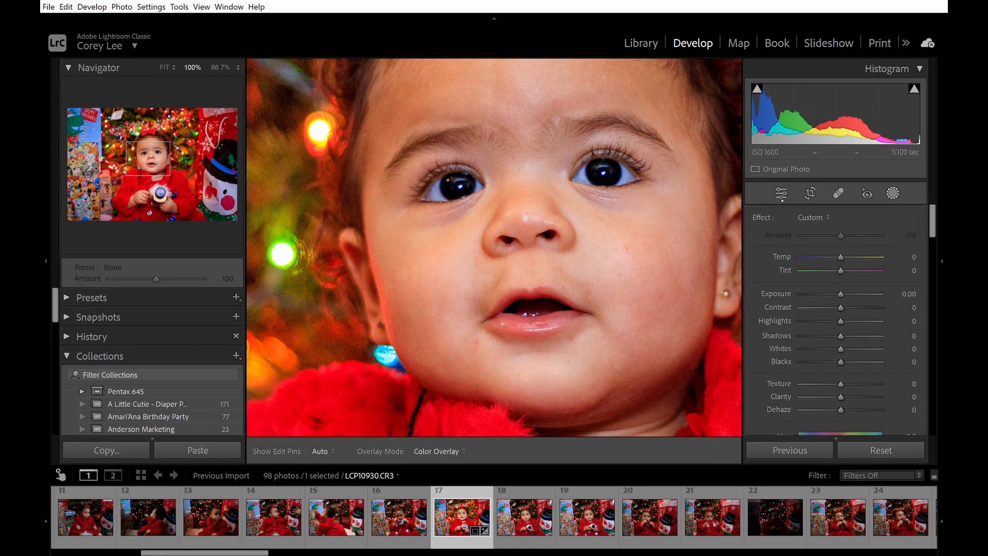
pyautogui.press('k')
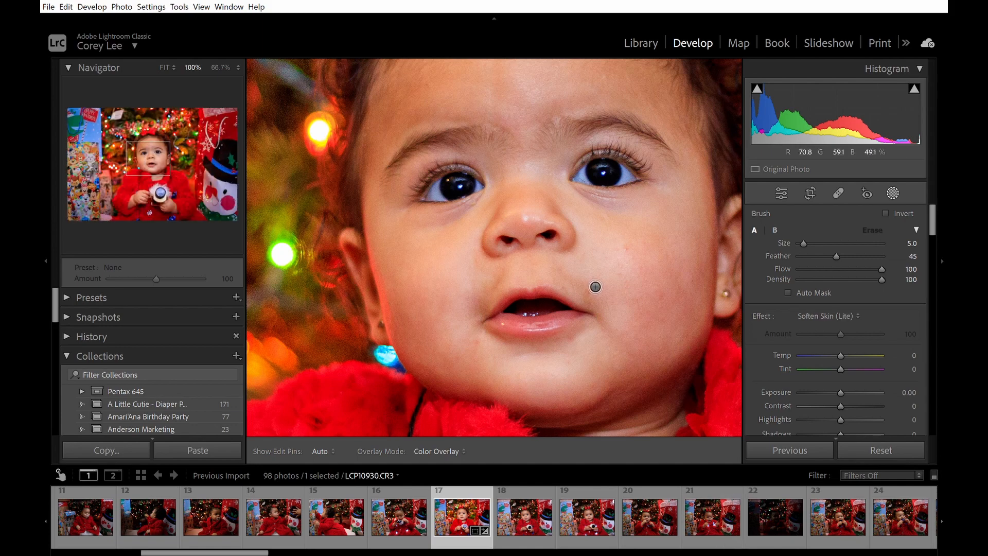
pyautogui.scroll(5, 825, 242)
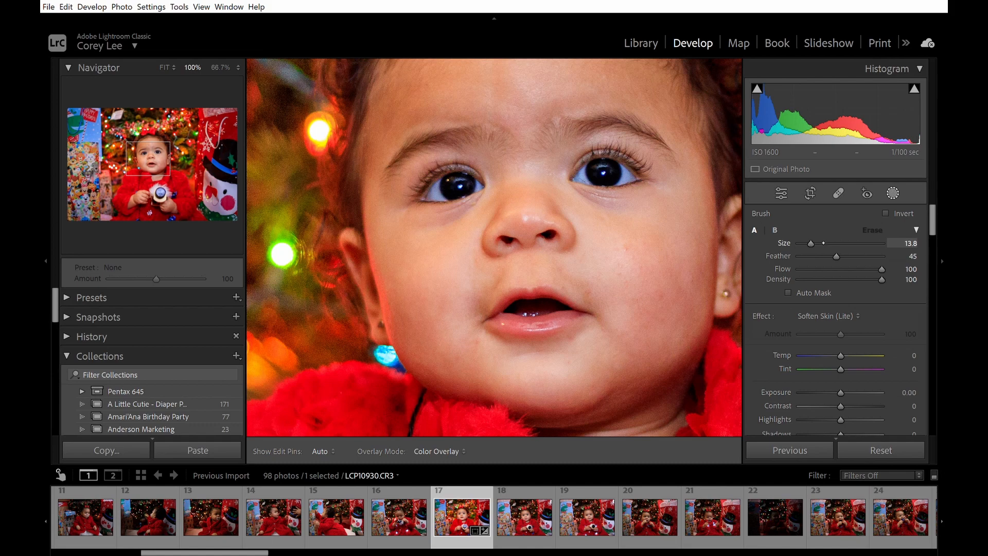
pyautogui.scroll(-3, 823, 243)
# Paint the skin-softening mask over the cheeks, under the eyes and around the mouth
pyautogui.press('h')
pyautogui.moveTo(622, 302); pyautogui.dragTo(609, 298)
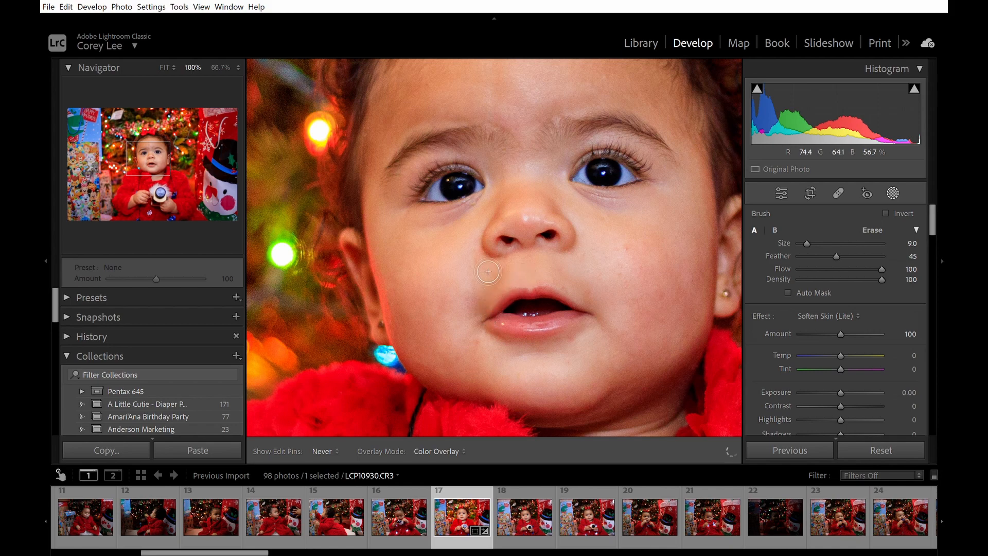
pyautogui.press('h')
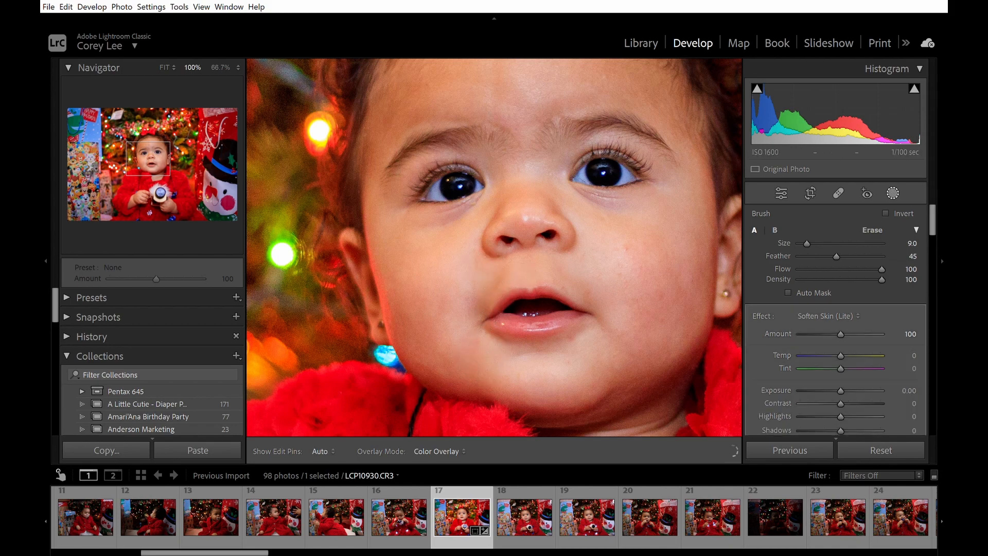
pyautogui.press('h')
pyautogui.moveTo(673, 250)
pyautogui.mouseDown()
pyautogui.moveTo(690, 331)
pyautogui.moveTo(707, 254)
pyautogui.moveTo(711, 321)
pyautogui.moveTo(719, 270)
pyautogui.moveTo(700, 161)
pyautogui.moveTo(687, 225)
pyautogui.moveTo(667, 201)
pyautogui.moveTo(633, 213)
pyautogui.moveTo(609, 205)
pyautogui.moveTo(667, 208)
pyautogui.moveTo(612, 216)
pyautogui.moveTo(582, 203)
pyautogui.moveTo(616, 237)
pyautogui.moveTo(525, 168)
pyautogui.moveTo(577, 162)
pyautogui.moveTo(557, 159)
pyautogui.moveTo(538, 133)
pyautogui.moveTo(515, 144)
pyautogui.moveTo(527, 172)
pyautogui.moveTo(480, 157)
pyautogui.mouseUp()
pyautogui.moveTo(676, 172)
pyautogui.mouseDown()
pyautogui.moveTo(658, 155)
pyautogui.moveTo(610, 147)
pyautogui.moveTo(650, 146)
pyautogui.mouseUp()
pyautogui.moveTo(445, 167)
pyautogui.mouseDown()
pyautogui.moveTo(412, 197)
pyautogui.moveTo(461, 155)
pyautogui.moveTo(497, 161)
pyautogui.mouseUp()
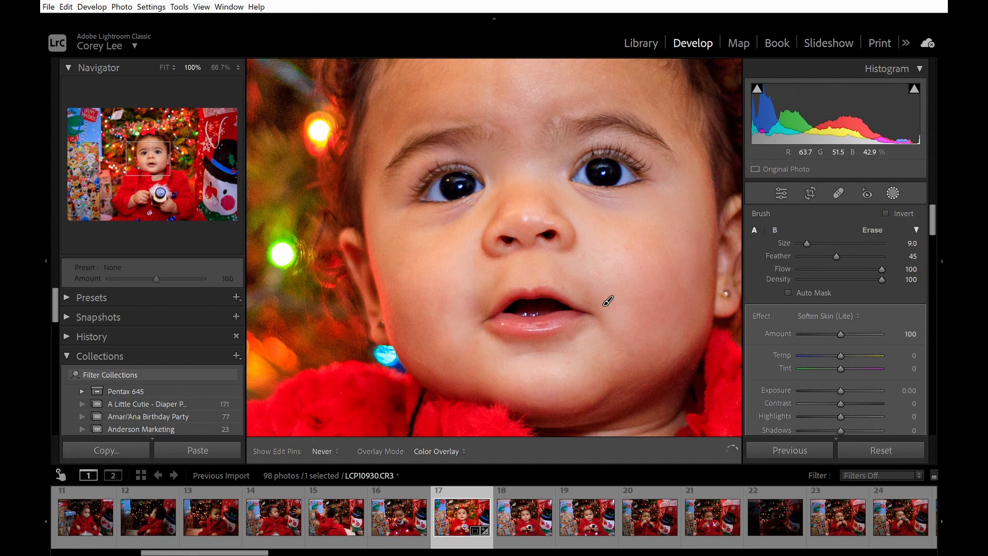
pyautogui.moveTo(505, 311)
pyautogui.mouseDown()
pyautogui.moveTo(495, 313)
pyautogui.moveTo(504, 344)
pyautogui.moveTo(598, 342)
pyautogui.moveTo(579, 381)
pyautogui.moveTo(600, 304)
pyautogui.moveTo(522, 287)
pyautogui.moveTo(550, 278)
pyautogui.mouseUp()
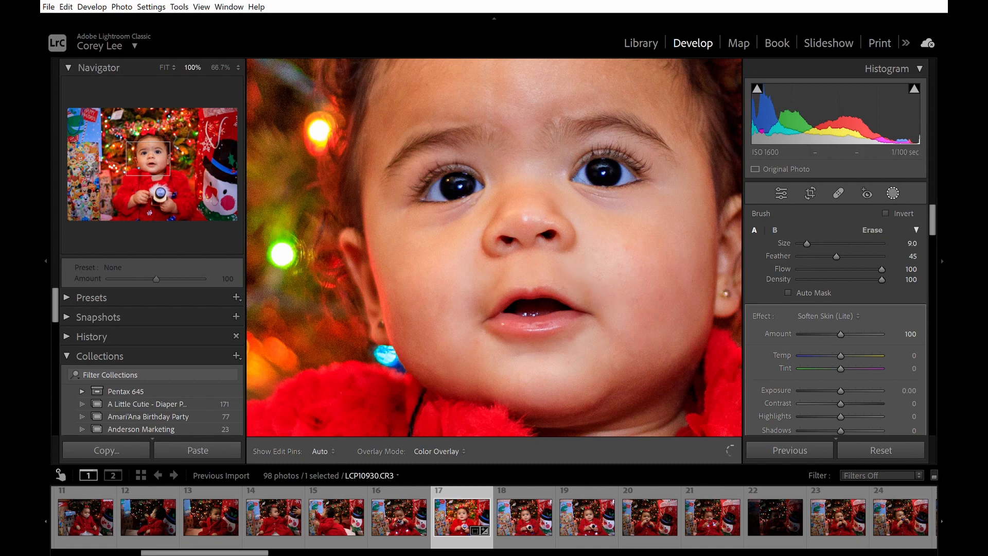
# Enlarge the brush to 15.0, extend the skin softening over the forehead, and return to the fitted view without masking
pyautogui.moveTo(160, 152)
pyautogui.mouseDown()
pyautogui.moveTo(169, 139)
pyautogui.moveTo(161, 142)
pyautogui.mouseUp()
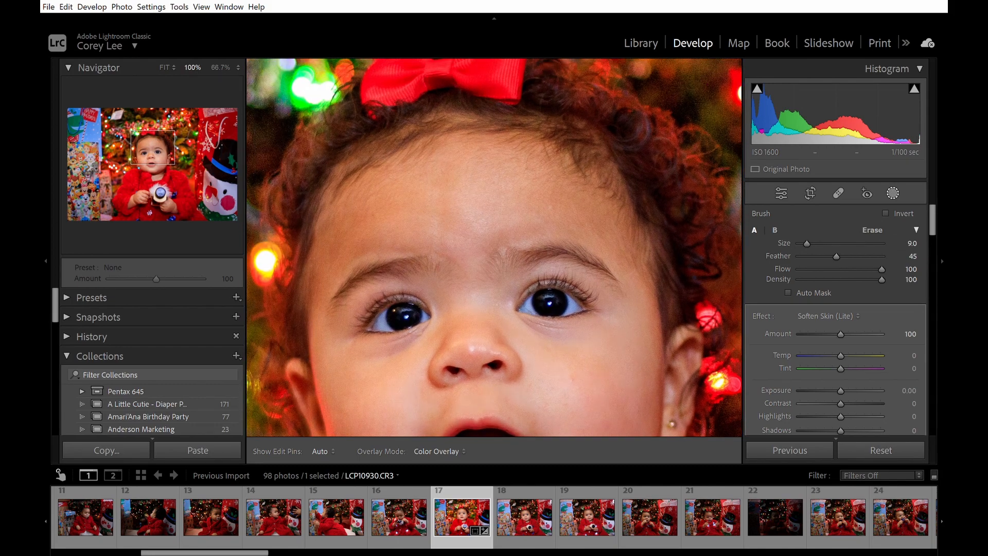
pyautogui.moveTo(824, 242); pyautogui.dragTo(827, 242)
pyautogui.press('h')
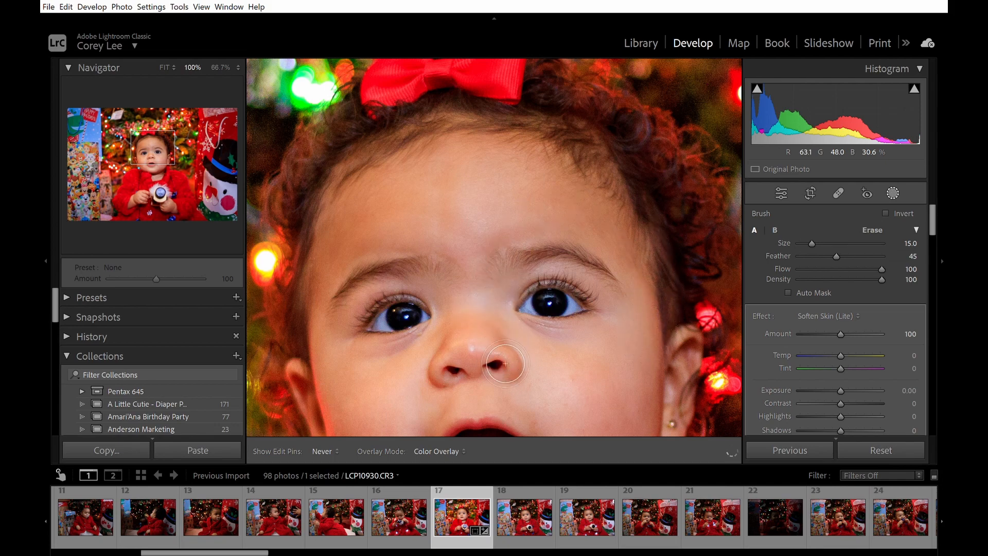
pyautogui.press('h')
pyautogui.press('k')
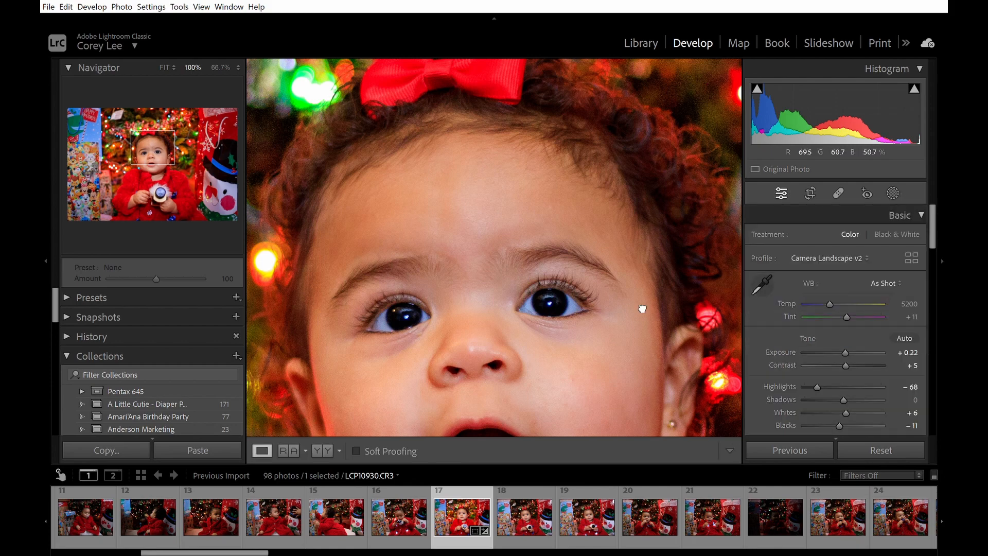
pyautogui.click(641, 307)
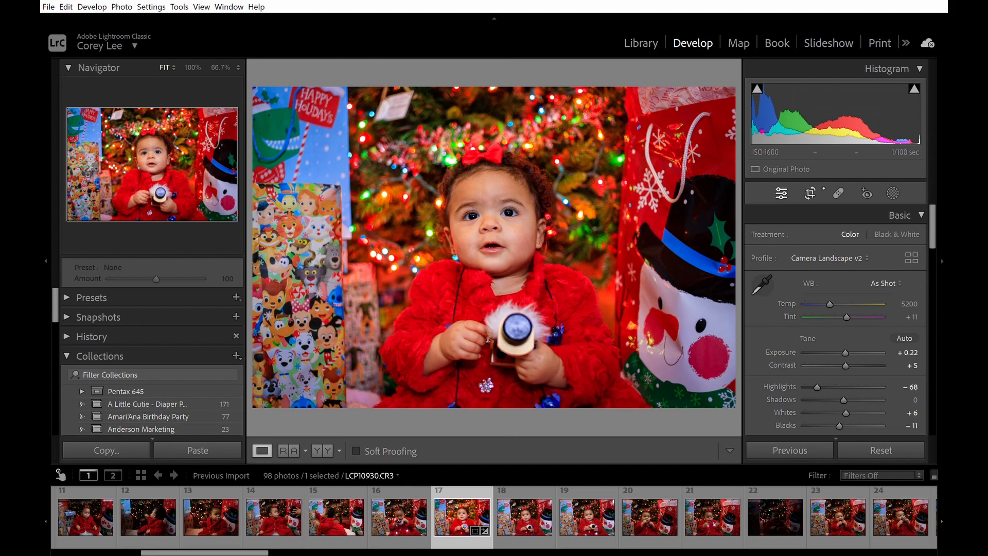
# Try a tighter 2 x 3 / 4 x 6 crop at an angle of 5.30, and undo the crop changes
pyautogui.press('r')
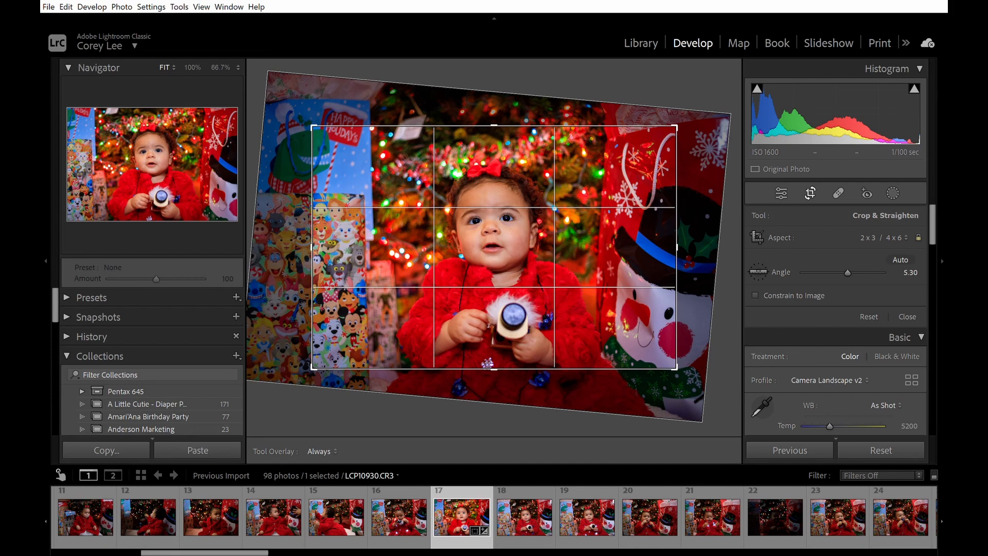
pyautogui.press('Return')
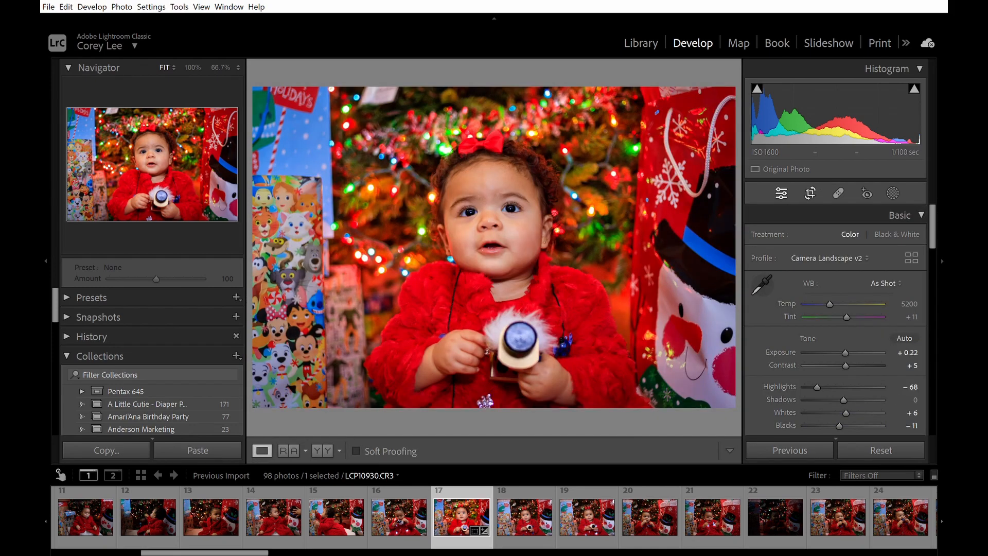
pyautogui.hotkey('ctrl', 'z')
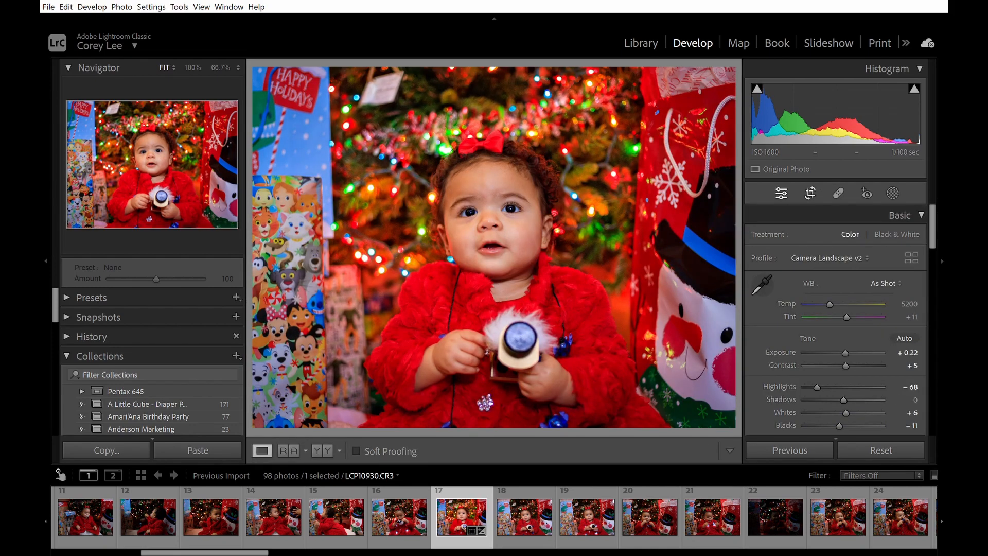
pyautogui.hotkey('ctrl', 'z')
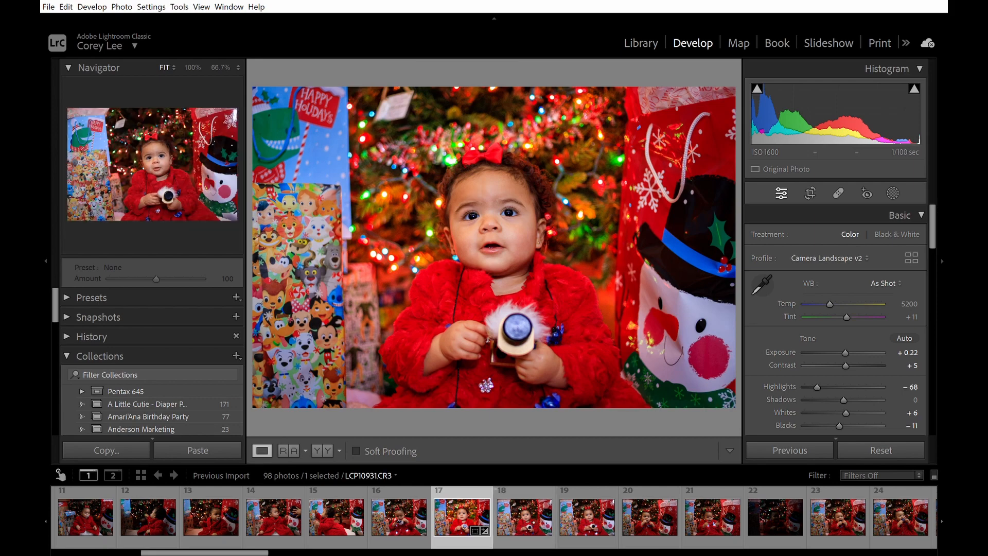
# View the following unedited portraits, LCP10931 and LCP10932
pyautogui.click(525, 517)
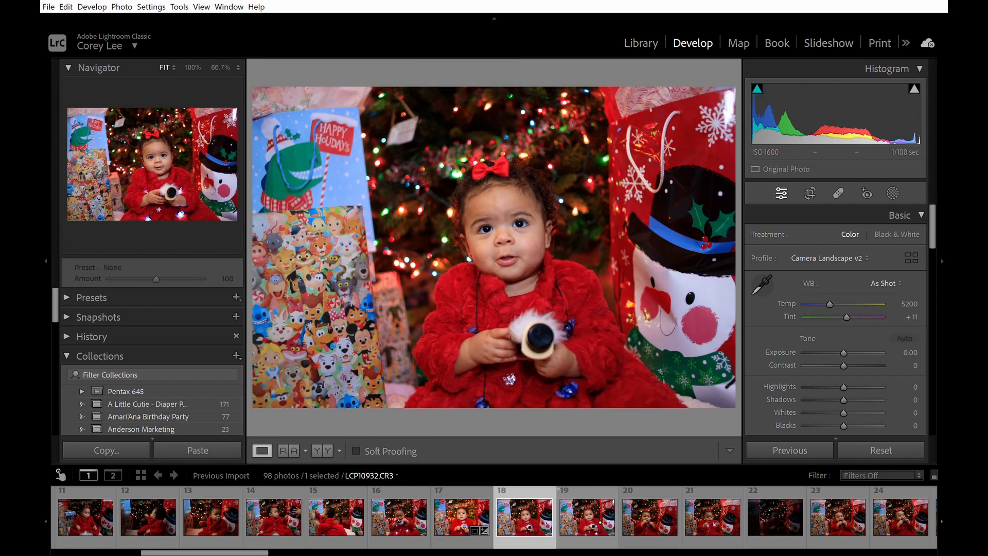
pyautogui.click(587, 517)
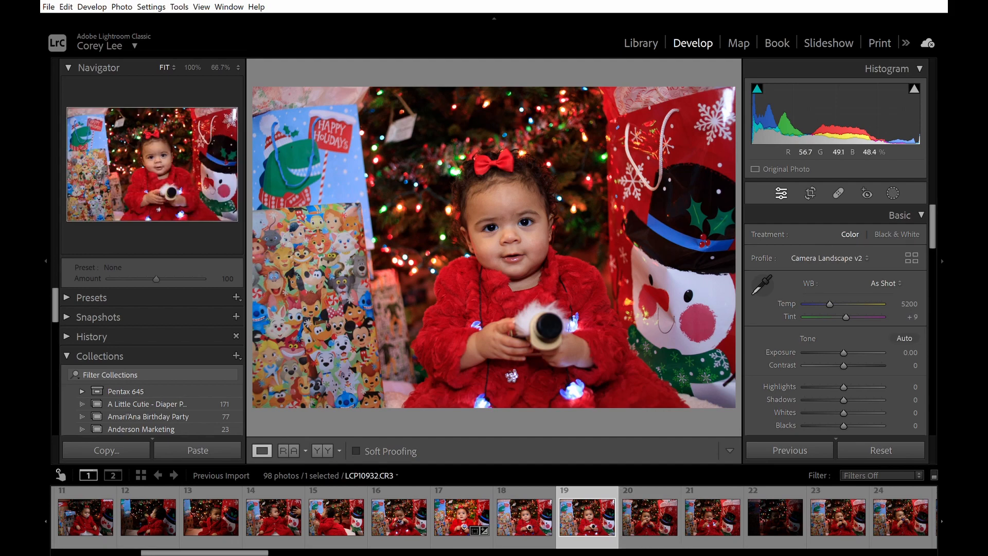
# Compare the edited LCP10930 with LCP10932 and paste the LCP10930 develop settings onto LCP10932
pyautogui.click(461, 517)
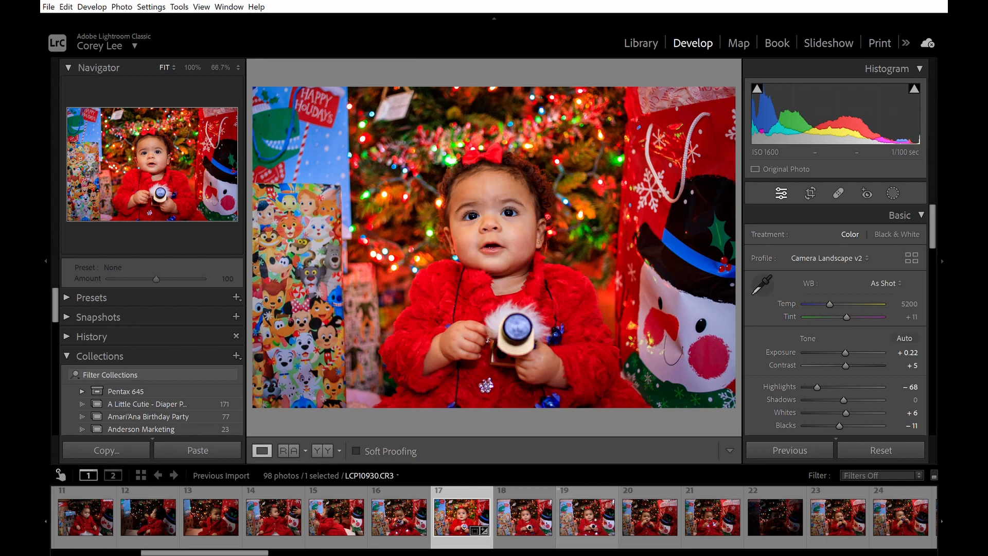
pyautogui.click(586, 517)
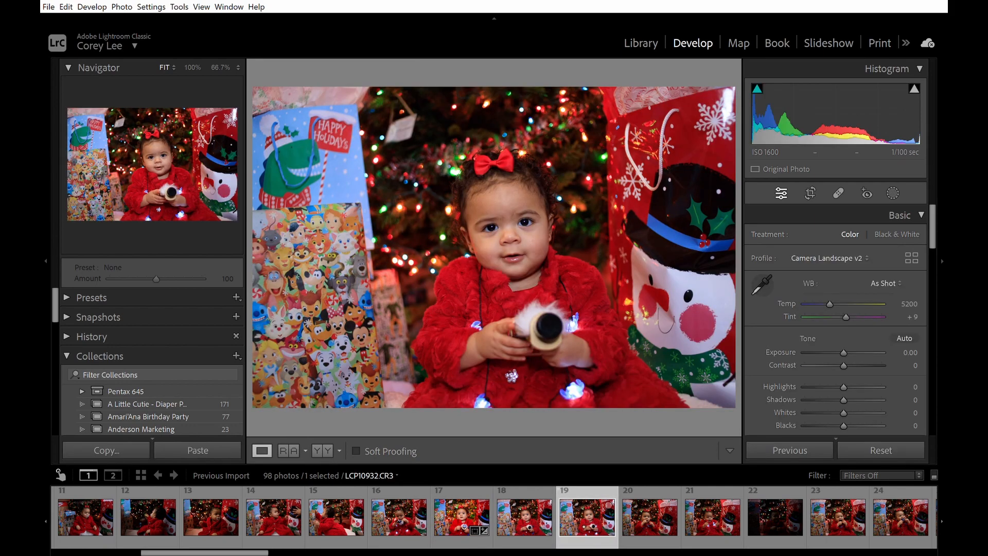
pyautogui.click(462, 517)
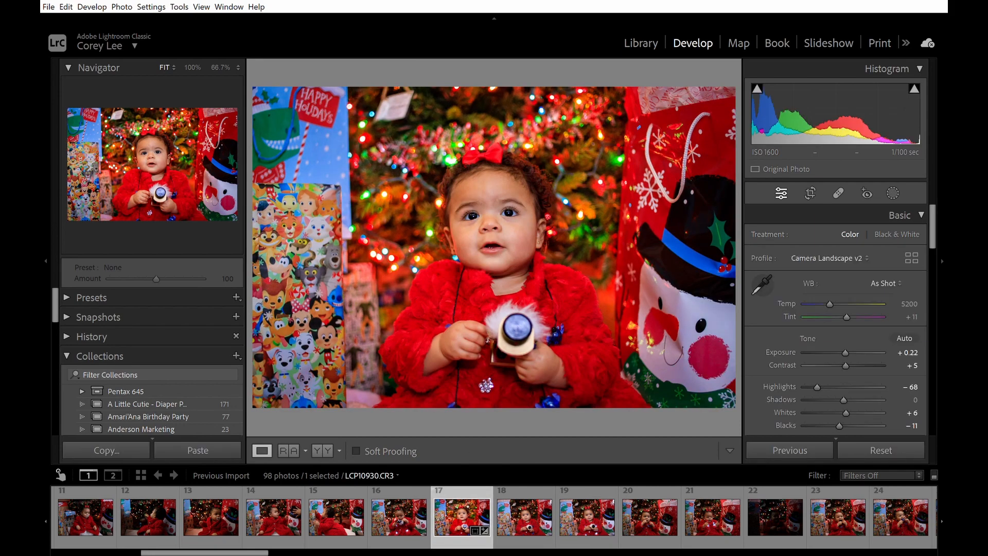
pyautogui.click(587, 517)
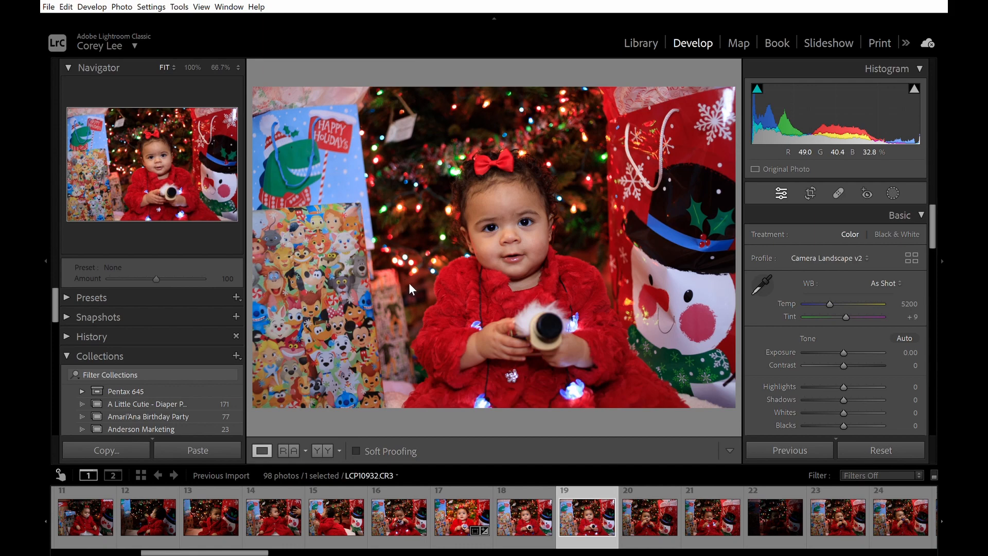
pyautogui.hotkey('ctrl', 'shift', 'v')
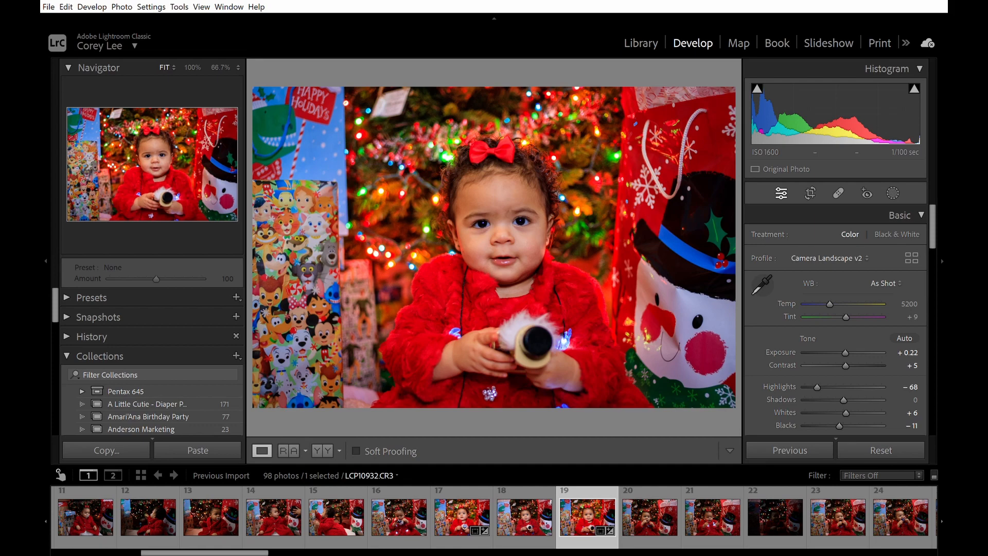
# Enlarge the eraser to 56.9 and erase the pasted background-brightening brush mask from LCP10932
pyautogui.click(893, 193)
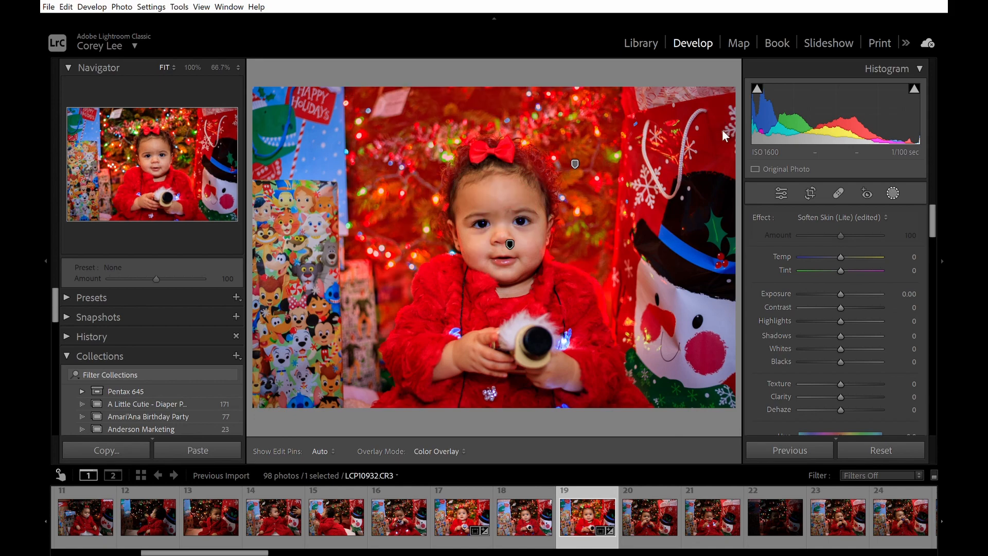
pyautogui.click(575, 164)
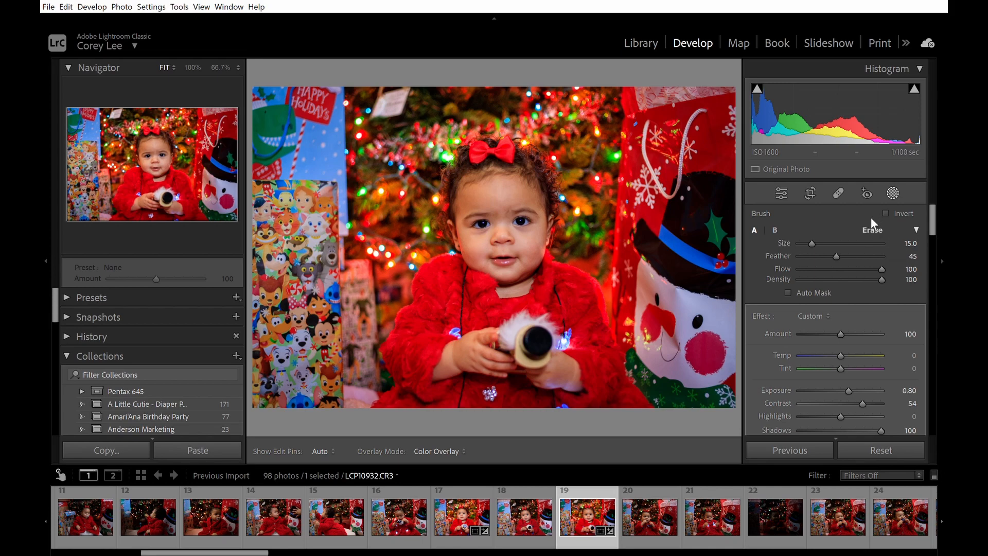
pyautogui.click(871, 228)
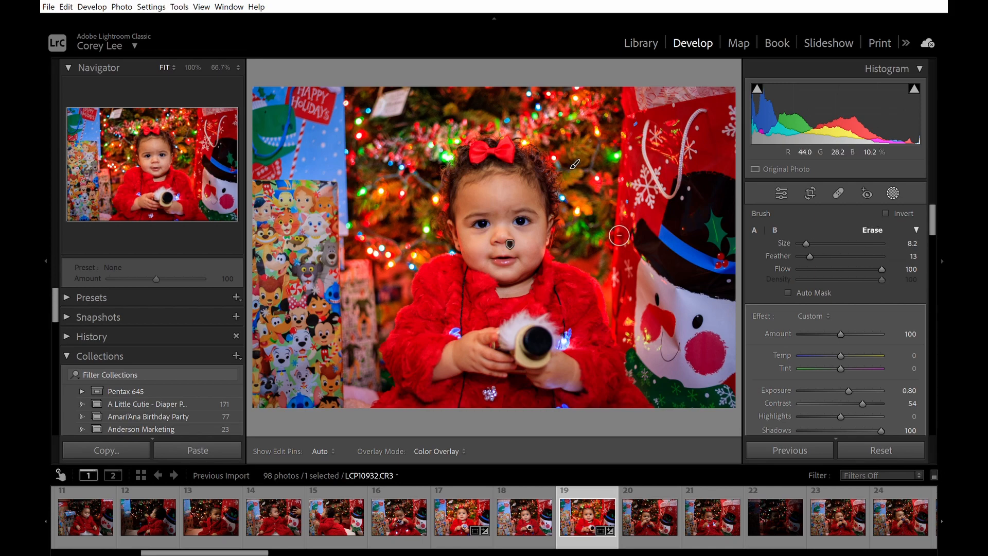
pyautogui.scroll(10, 574, 164)
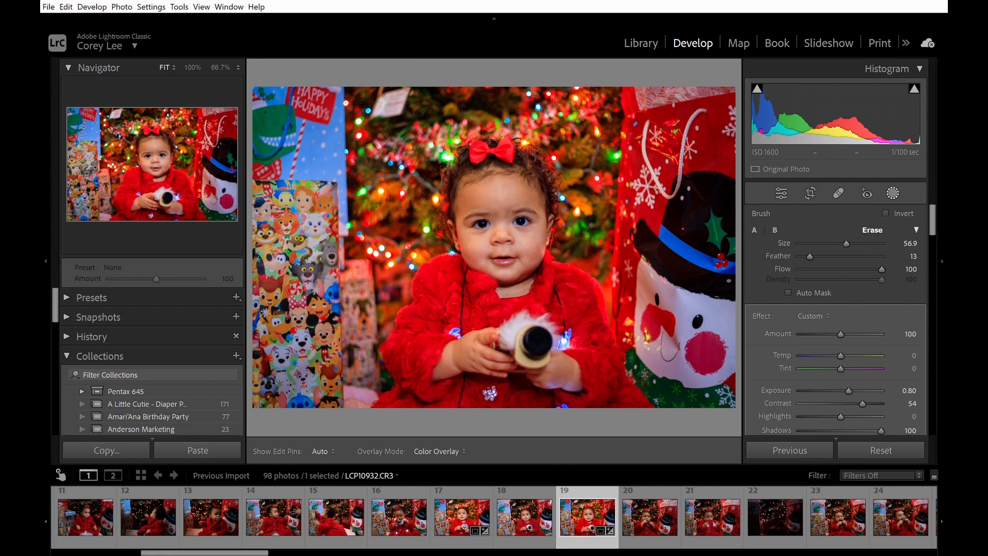
pyautogui.press('h')
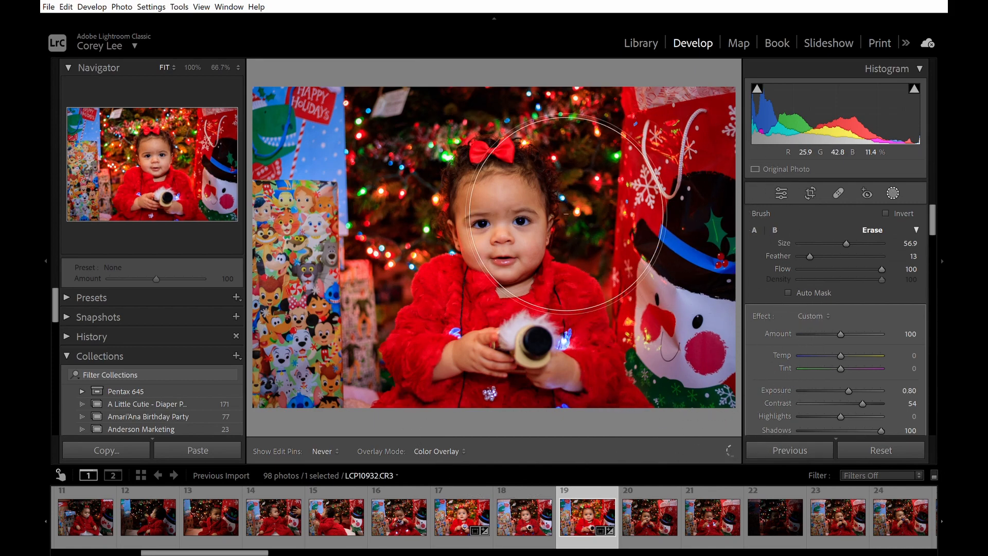
pyautogui.press('h')
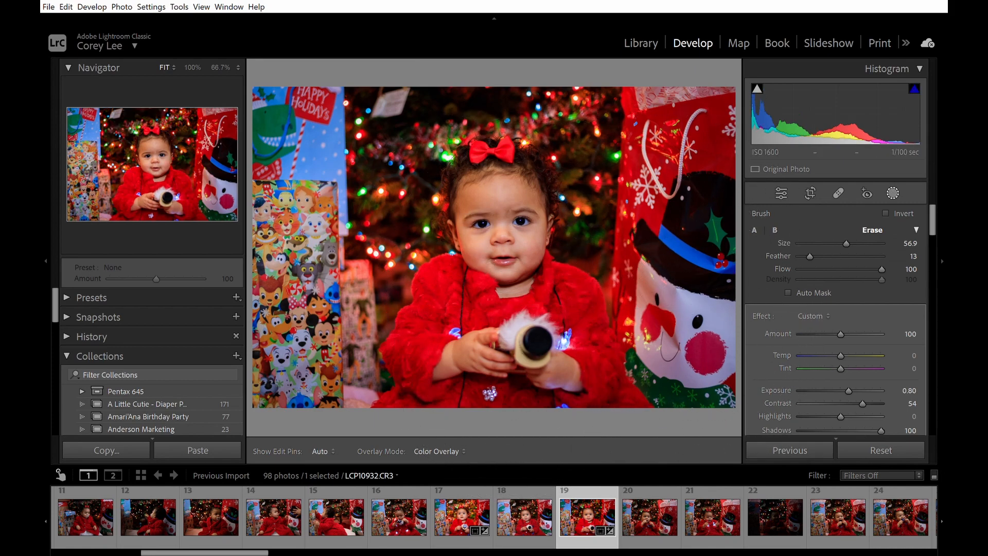
# Erase the pasted Soften Skin (Lite) mask from the baby's face with the 56.9 eraser
pyautogui.click(574, 163)
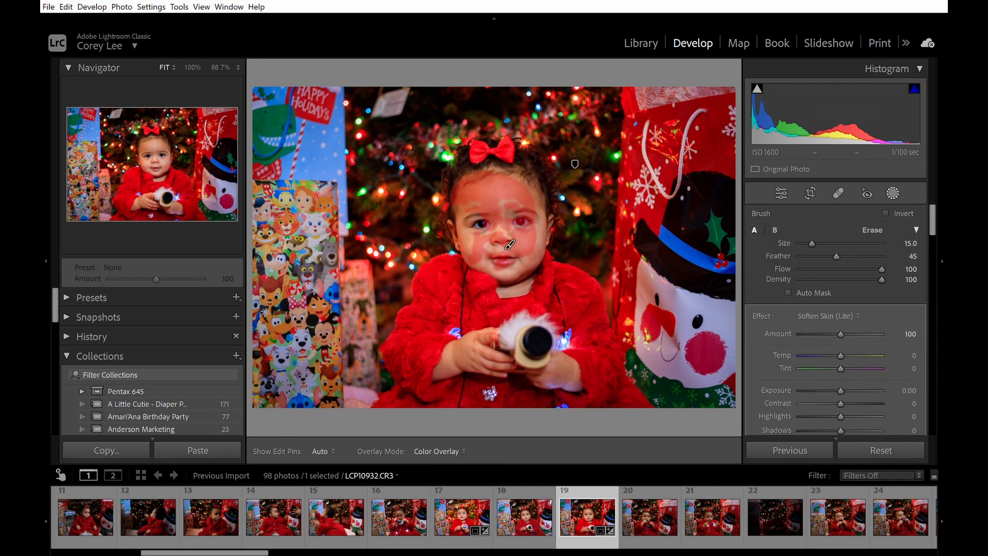
pyautogui.click(872, 230)
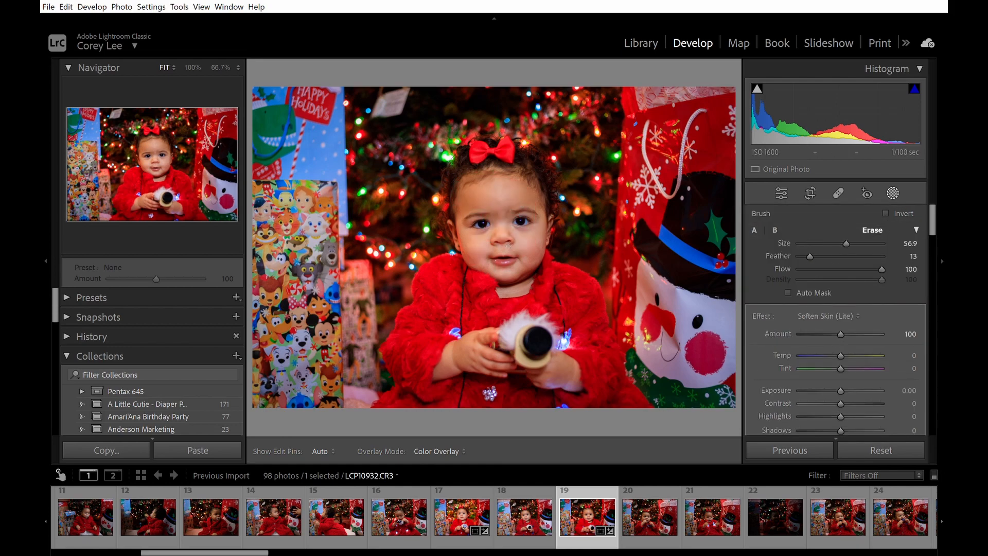
pyautogui.press('h')
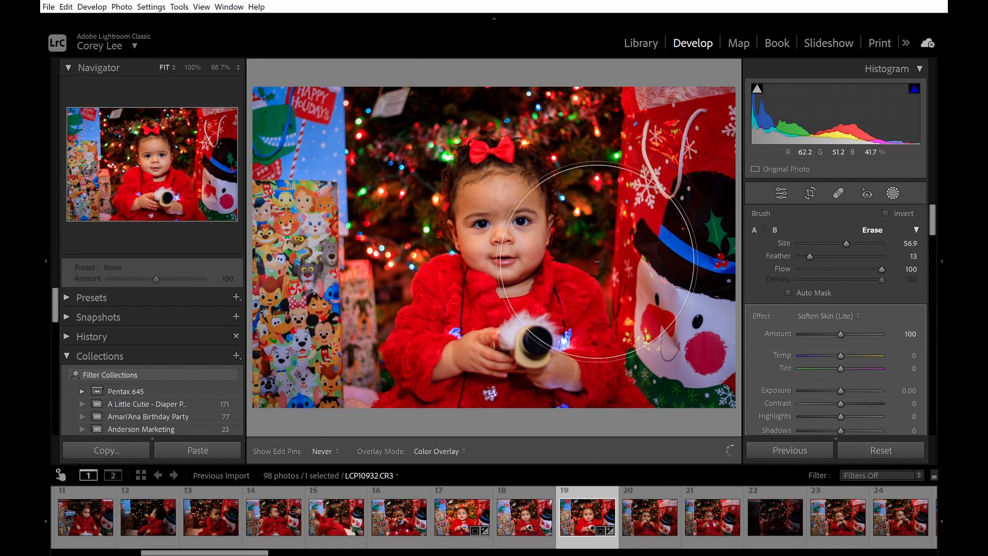
pyautogui.press('h')
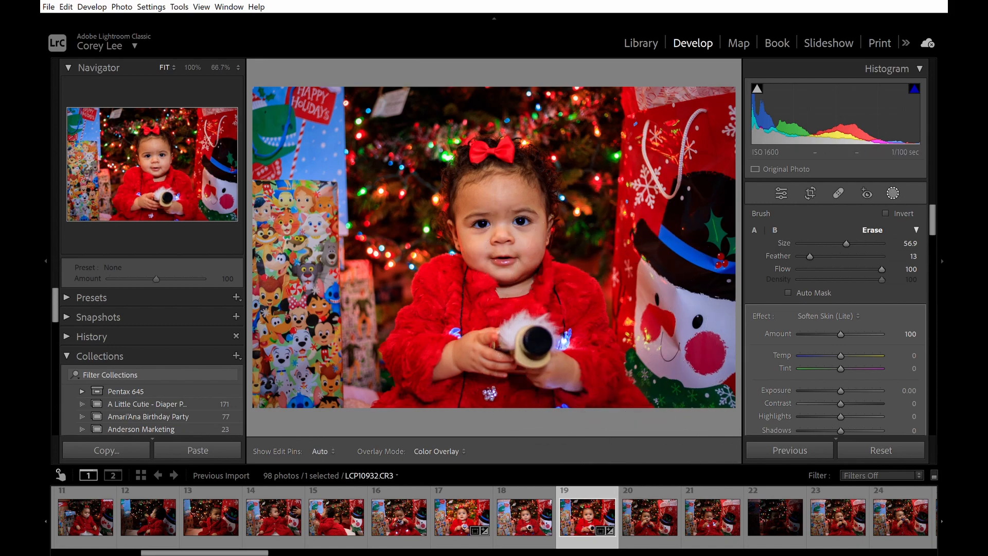
# Repaint the brightening mask over the tree and gifts around the baby with the 15.0 brush
pyautogui.click(575, 164)
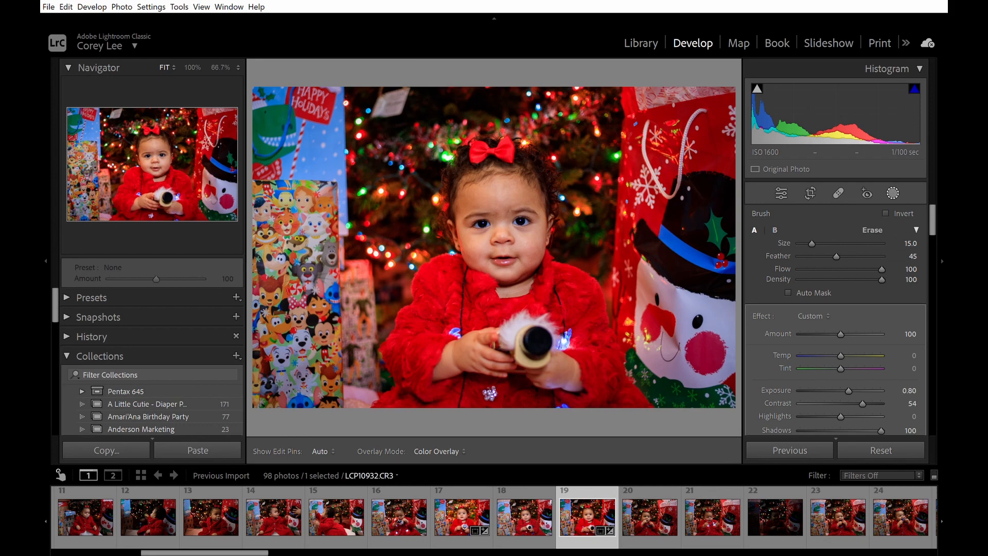
pyautogui.press('h')
pyautogui.moveTo(404, 173)
pyautogui.mouseDown()
pyautogui.moveTo(408, 213)
pyautogui.moveTo(395, 171)
pyautogui.moveTo(389, 254)
pyautogui.moveTo(447, 246)
pyautogui.moveTo(443, 183)
pyautogui.moveTo(445, 233)
pyautogui.moveTo(448, 163)
pyautogui.moveTo(468, 151)
pyautogui.moveTo(468, 116)
pyautogui.moveTo(437, 113)
pyautogui.moveTo(414, 139)
pyautogui.moveTo(404, 108)
pyautogui.moveTo(390, 110)
pyautogui.moveTo(503, 109)
pyautogui.moveTo(494, 126)
pyautogui.moveTo(515, 121)
pyautogui.moveTo(474, 139)
pyautogui.moveTo(507, 117)
pyautogui.moveTo(537, 125)
pyautogui.moveTo(558, 109)
pyautogui.moveTo(575, 114)
pyautogui.moveTo(582, 142)
pyautogui.moveTo(568, 144)
pyautogui.moveTo(591, 148)
pyautogui.moveTo(607, 191)
pyautogui.moveTo(602, 257)
pyautogui.moveTo(619, 247)
pyautogui.moveTo(624, 207)
pyautogui.moveTo(622, 246)
pyautogui.moveTo(621, 133)
pyautogui.moveTo(623, 123)
pyautogui.moveTo(631, 147)
pyautogui.moveTo(634, 118)
pyautogui.moveTo(630, 140)
pyautogui.moveTo(611, 107)
pyautogui.moveTo(473, 110)
pyautogui.moveTo(424, 176)
pyautogui.moveTo(400, 108)
pyautogui.moveTo(415, 188)
pyautogui.moveTo(437, 225)
pyautogui.moveTo(449, 182)
pyautogui.moveTo(418, 276)
pyautogui.moveTo(395, 253)
pyautogui.moveTo(417, 236)
pyautogui.mouseUp()
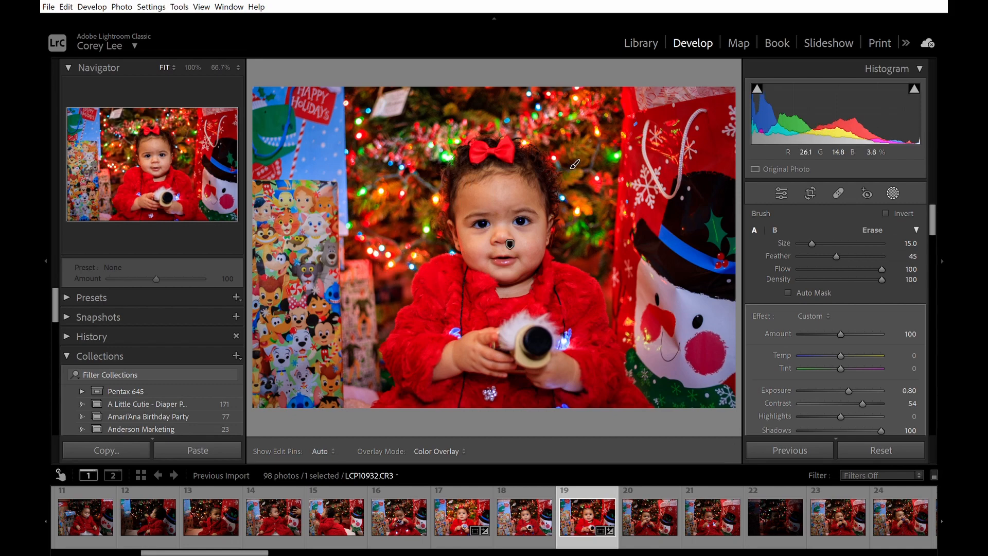
# At 66.7% zoom, paint the brightening mask into the gap between the gift boxes and the red sleeve
pyautogui.click(118, 183)
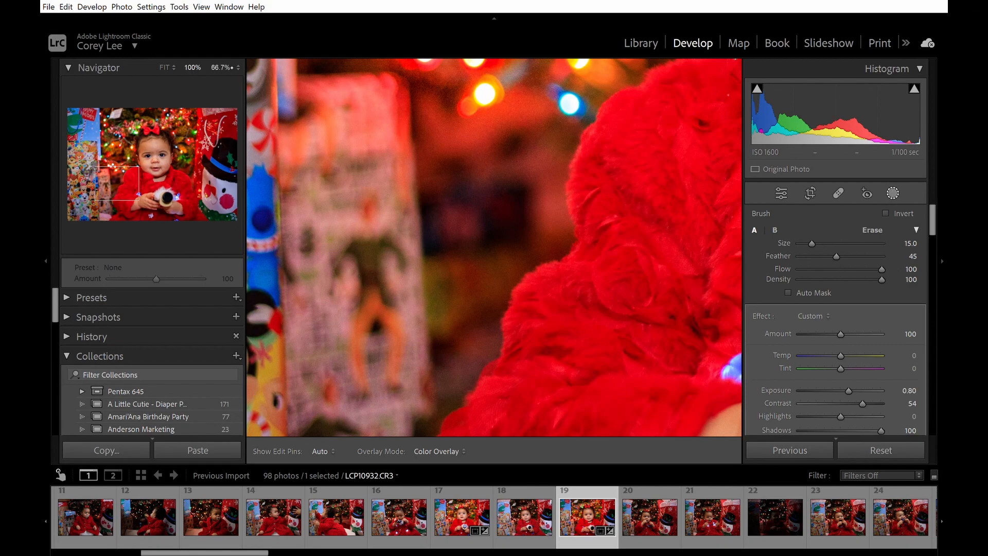
pyautogui.hotkey('ctrl', 'shift', '0')
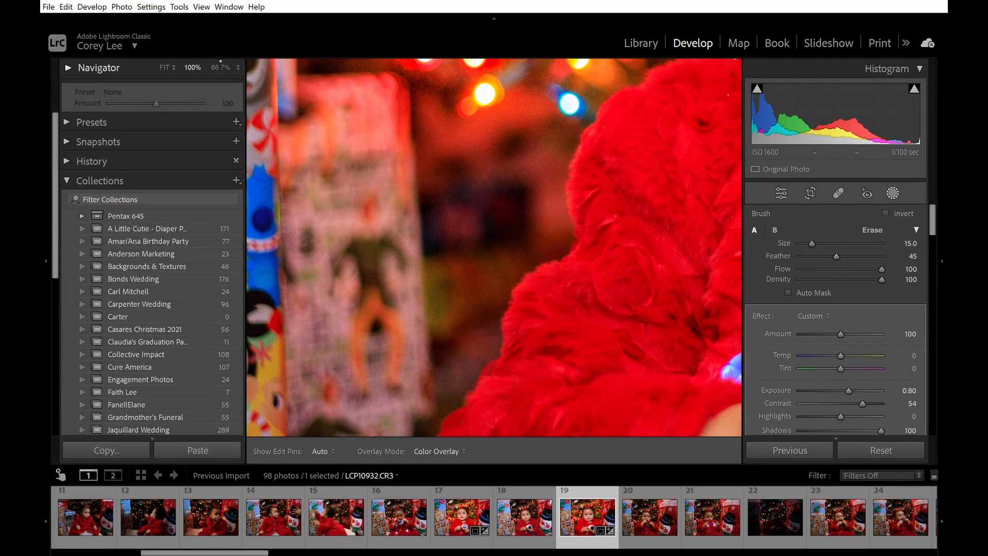
pyautogui.click(235, 62)
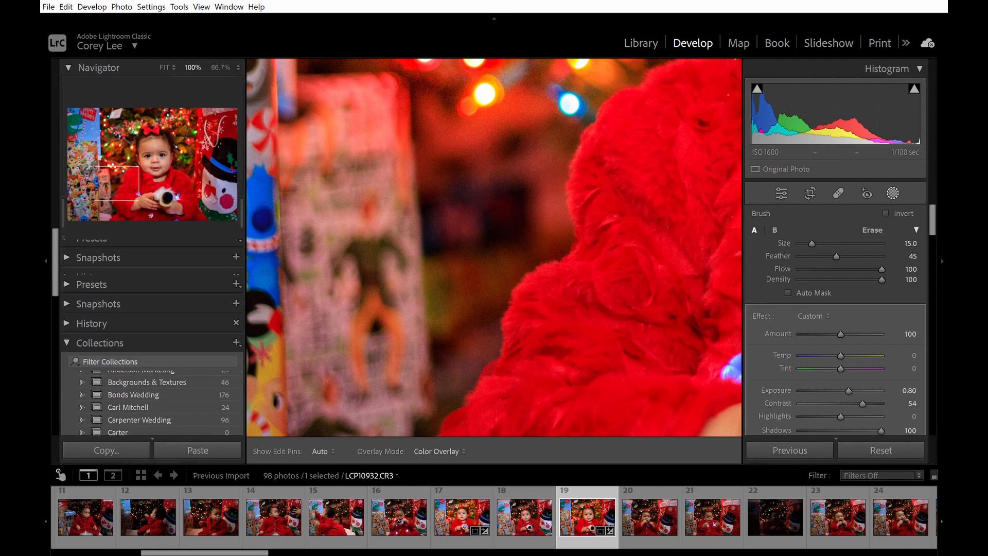
pyautogui.click(227, 67)
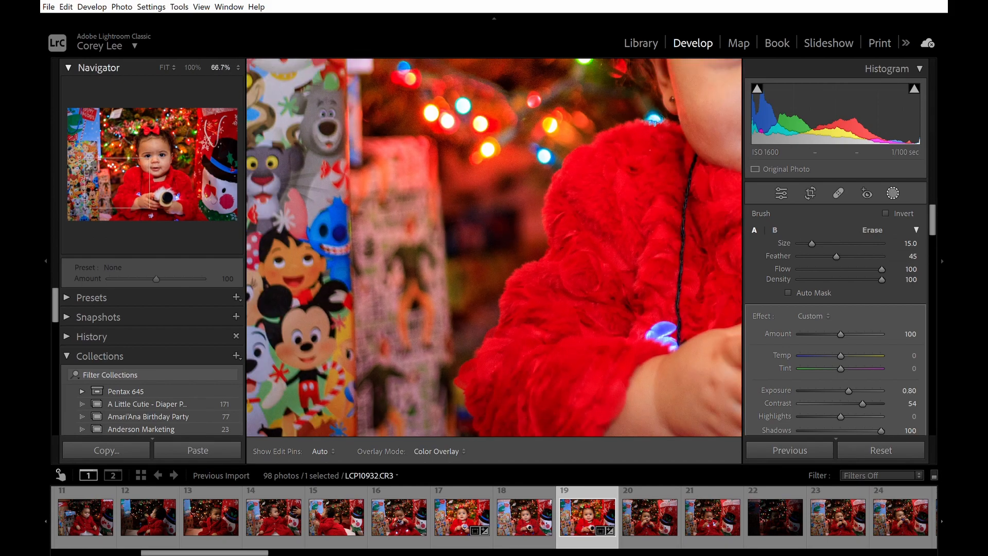
pyautogui.press('h')
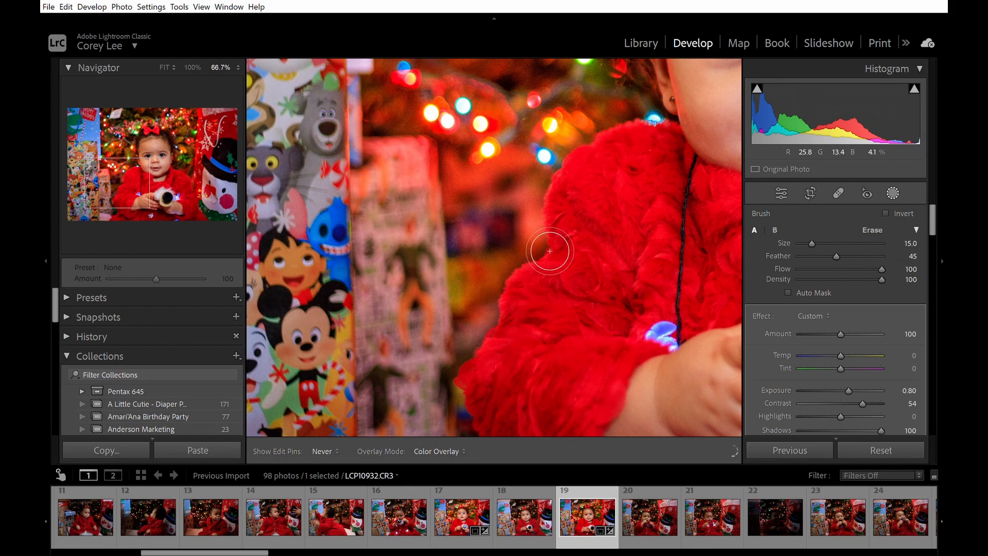
# Refine the brightening mask beside the shoulder near the snowman bag and around the hair and bow, and return to the fitted view
pyautogui.moveTo(126, 178); pyautogui.dragTo(187, 171)
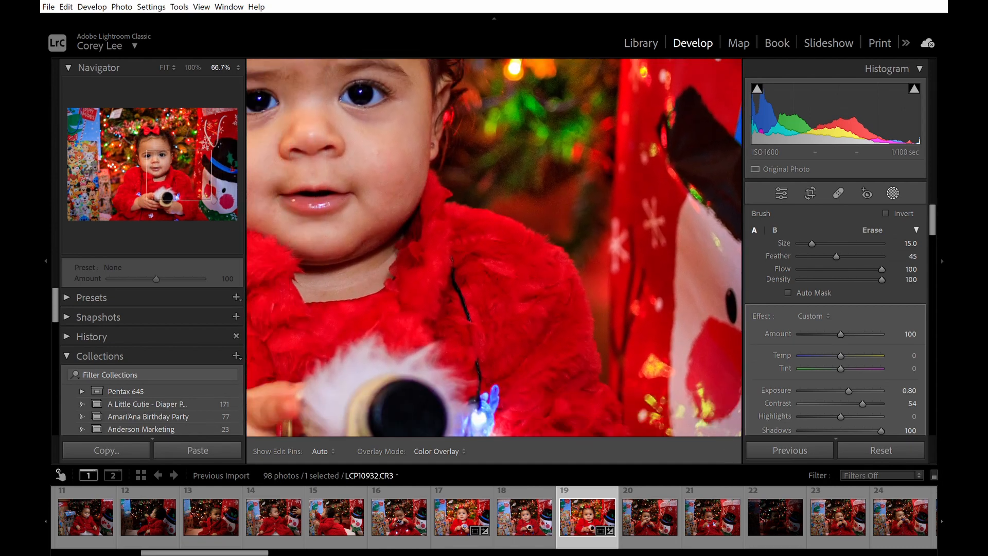
pyautogui.press('h')
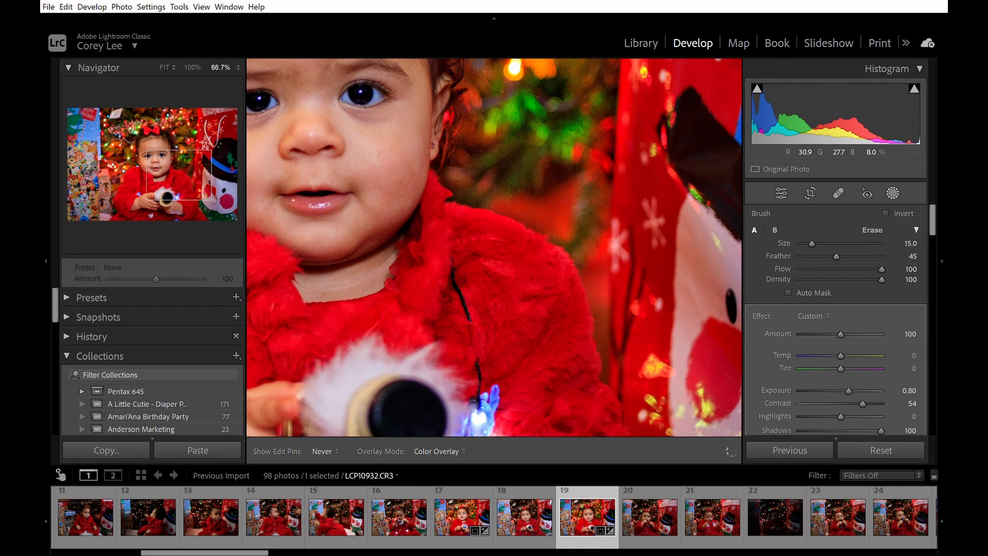
pyautogui.moveTo(181, 160); pyautogui.dragTo(176, 102)
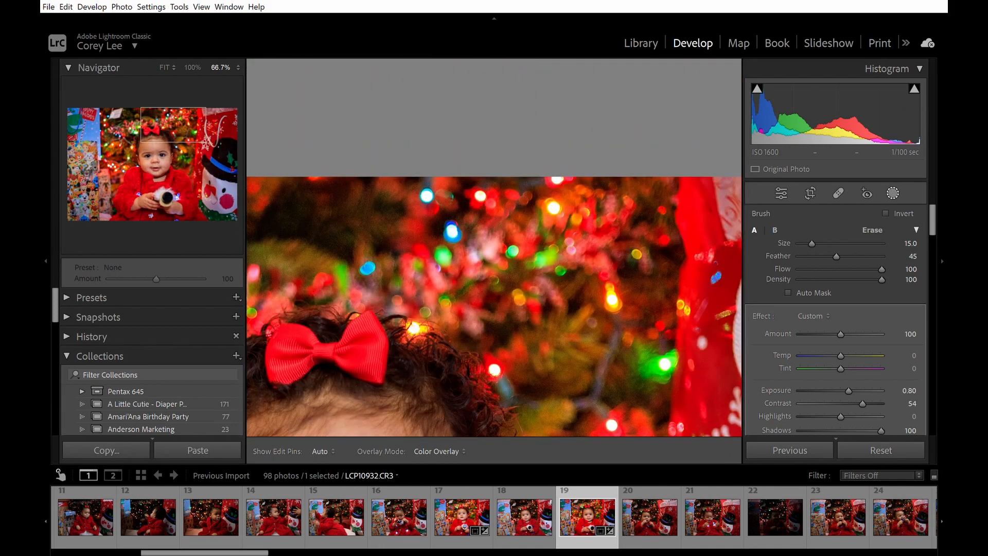
pyautogui.press('h')
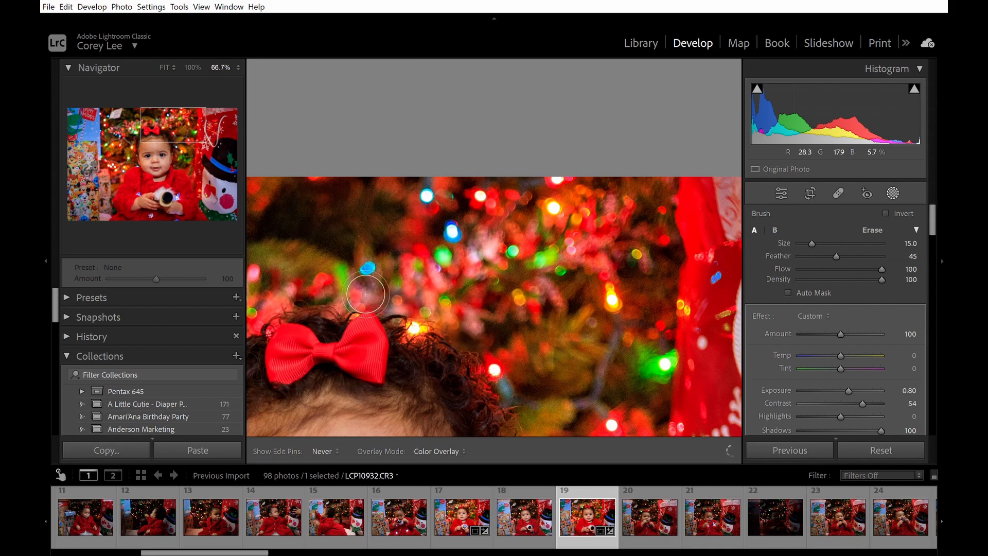
pyautogui.press('h')
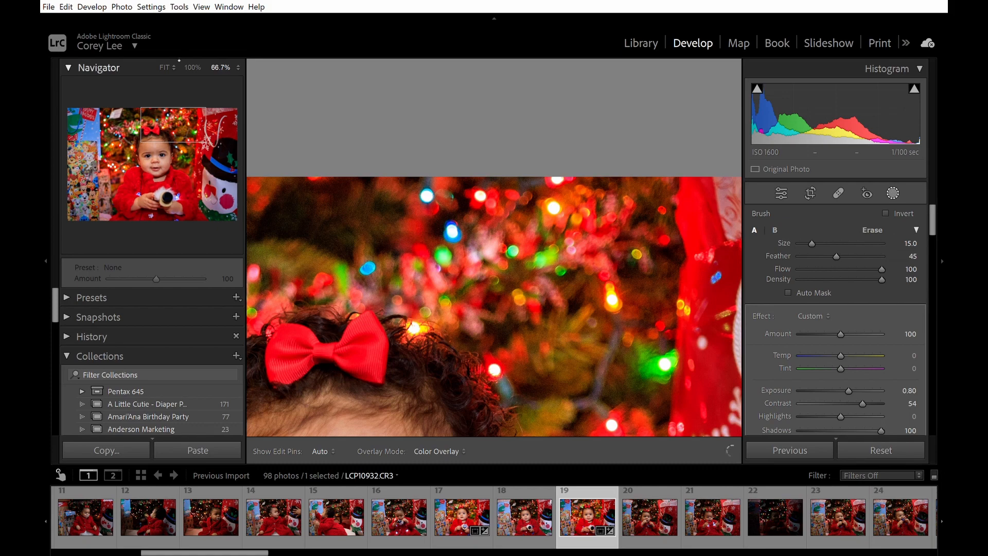
pyautogui.click(164, 67)
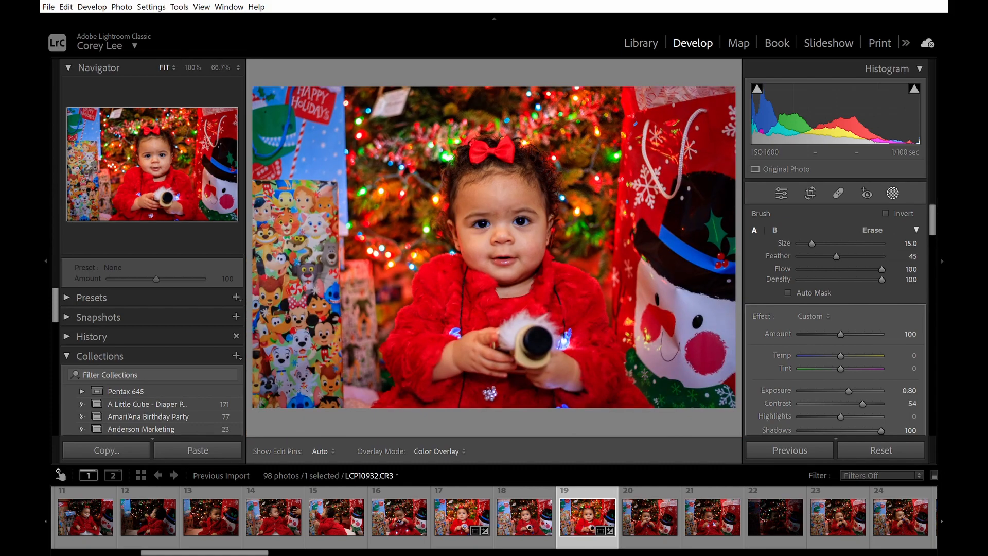
# Select the Soften Skin (Lite) mask and paint it over the baby's forehead and face at 66.7% zoom with the 15.0 brush
pyautogui.click(825, 316)
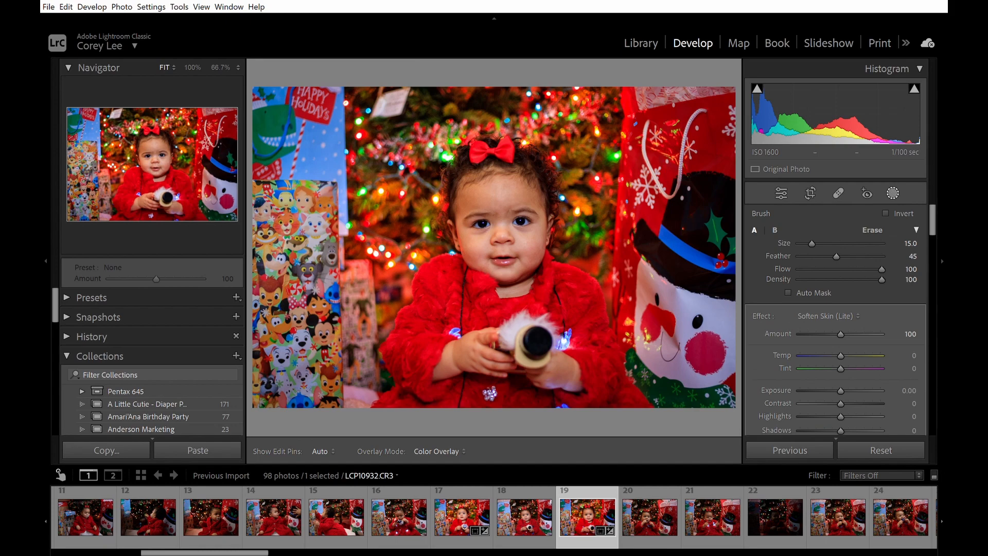
pyautogui.click(221, 67)
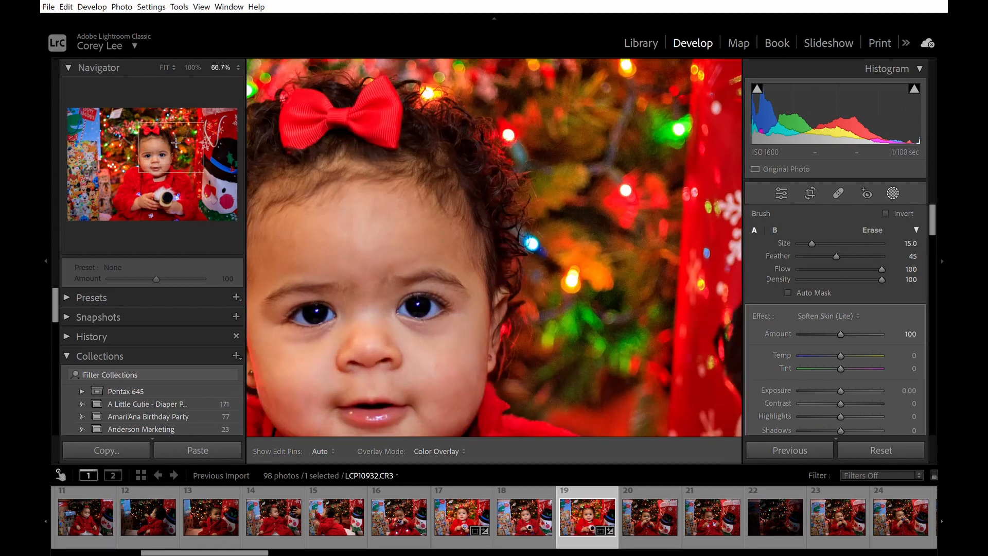
pyautogui.moveTo(175, 142); pyautogui.dragTo(157, 148)
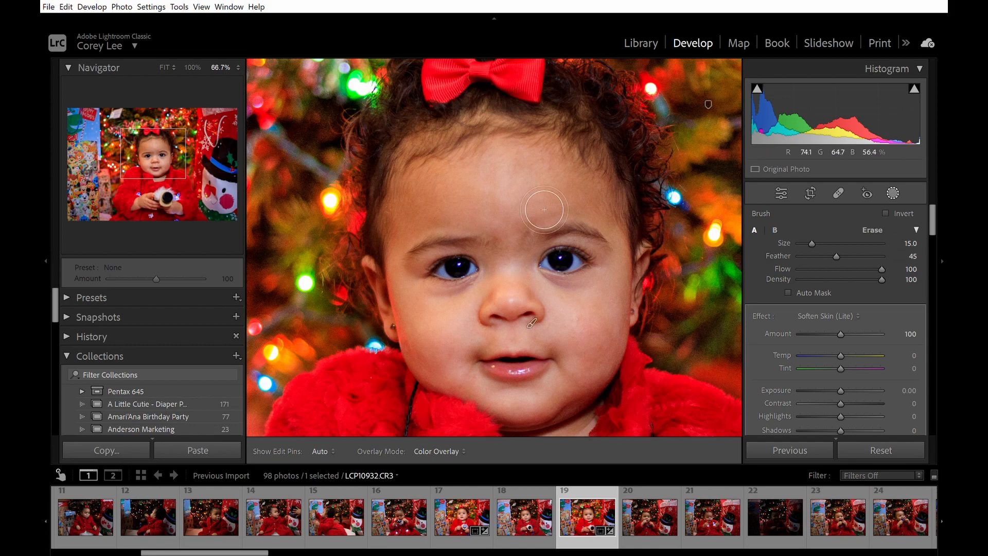
pyautogui.press('h')
pyautogui.press('h')
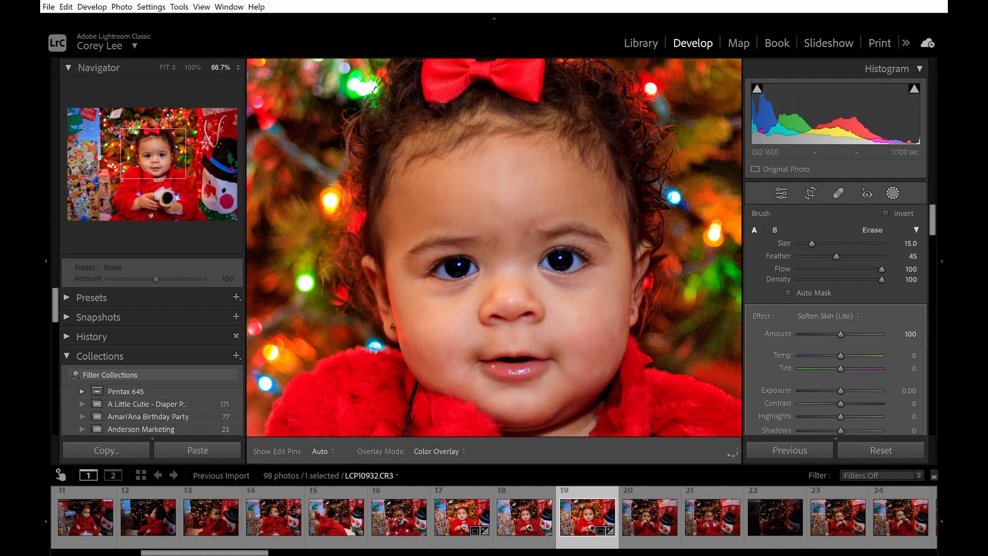
# Reduce the brush to 8.6, extend the skin softening around the eyes, and close the masking brush
pyautogui.scroll(-5, 823, 243)
pyautogui.press('h')
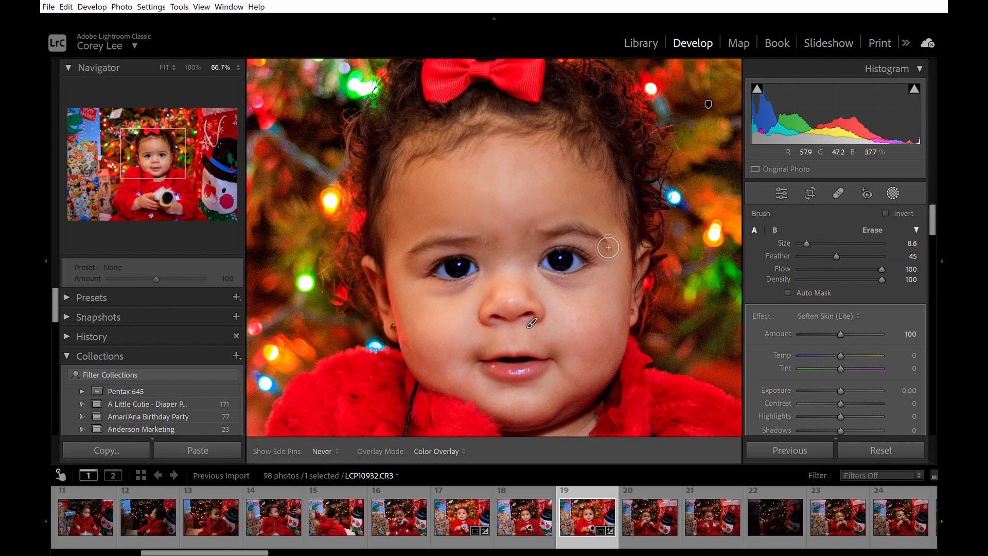
pyautogui.moveTo(584, 242)
pyautogui.mouseDown()
pyautogui.moveTo(552, 251)
pyautogui.moveTo(608, 245)
pyautogui.moveTo(559, 253)
pyautogui.moveTo(546, 242)
pyautogui.moveTo(429, 281)
pyautogui.mouseUp()
pyautogui.press('h')
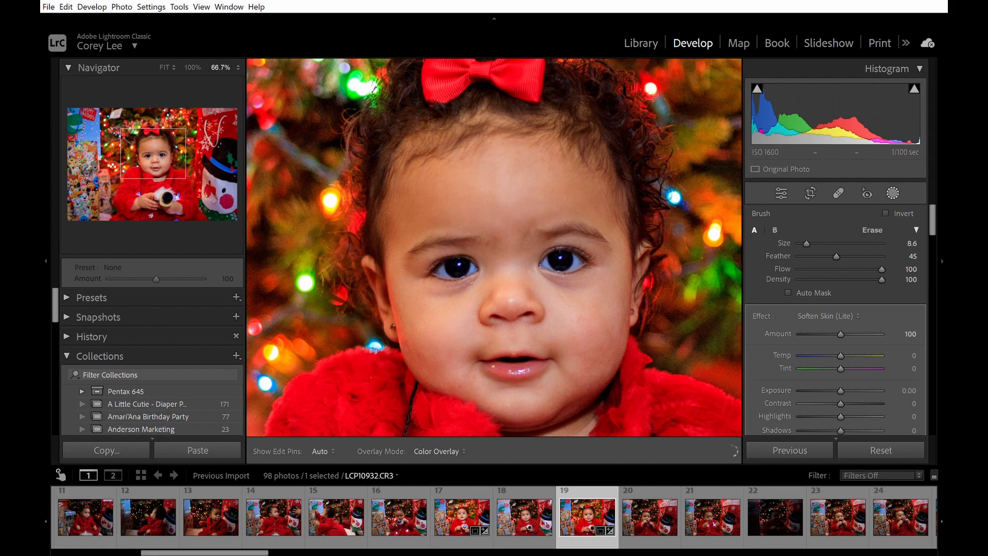
pyautogui.press('k')
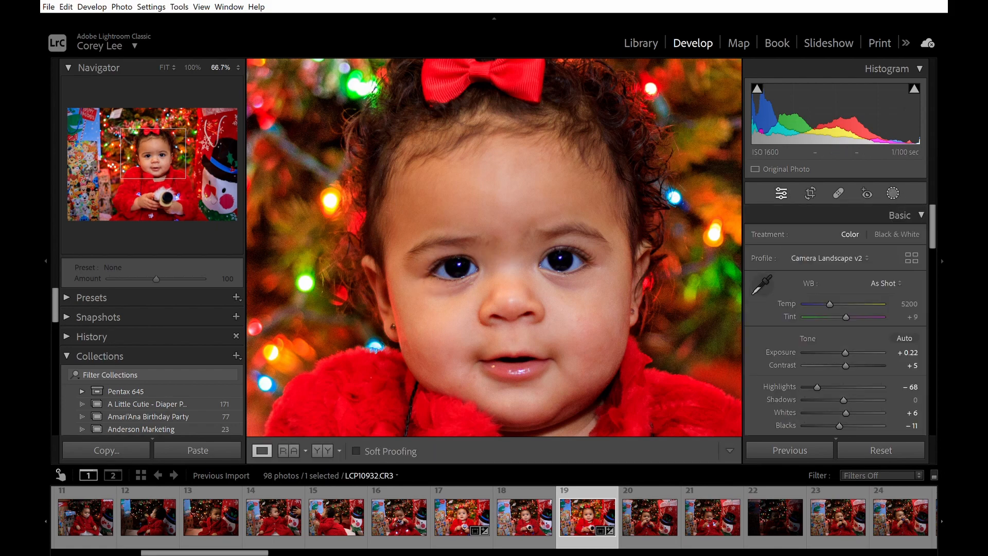
# Check the crop of LCP10932 in the fitted view and compare the photo with LCP10930
pyautogui.press('z')
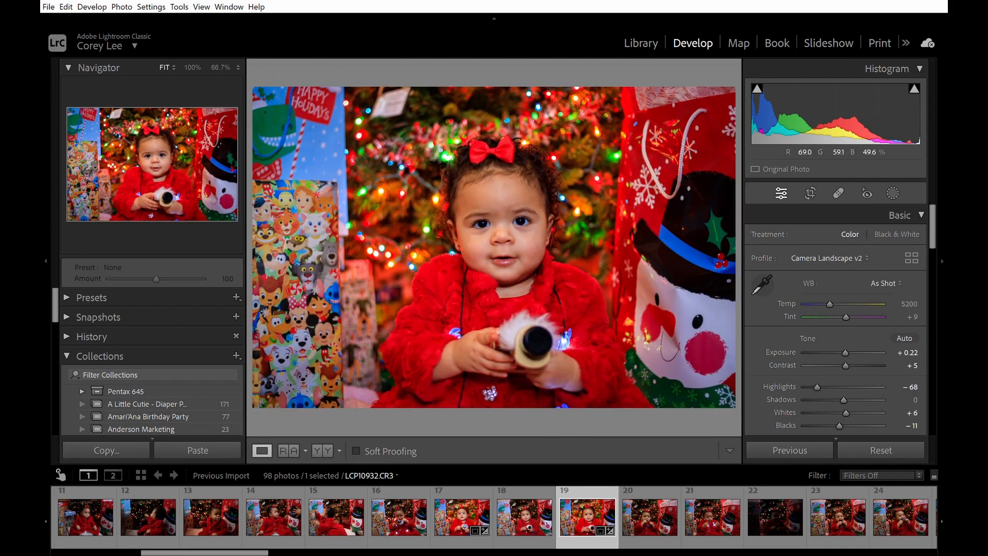
pyautogui.press('r')
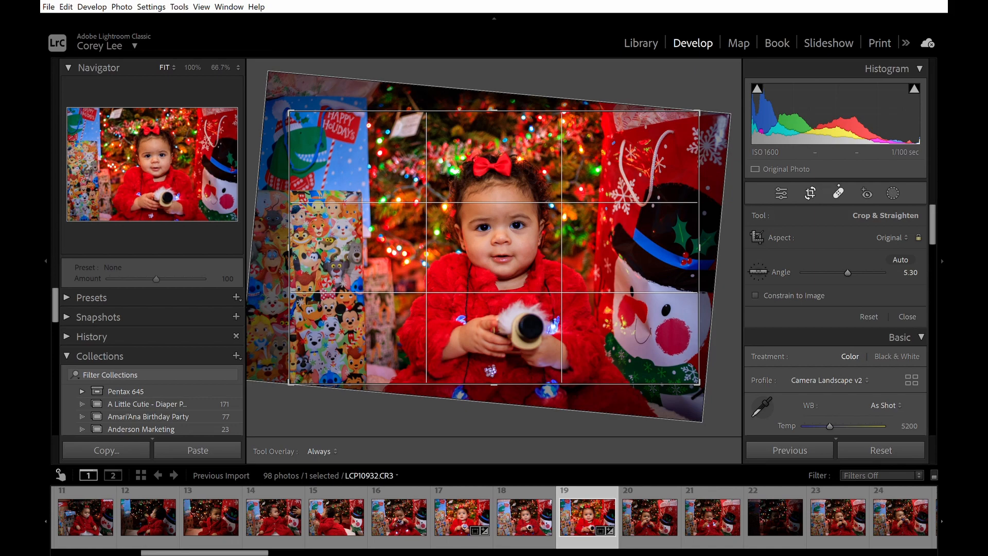
pyautogui.press('Return')
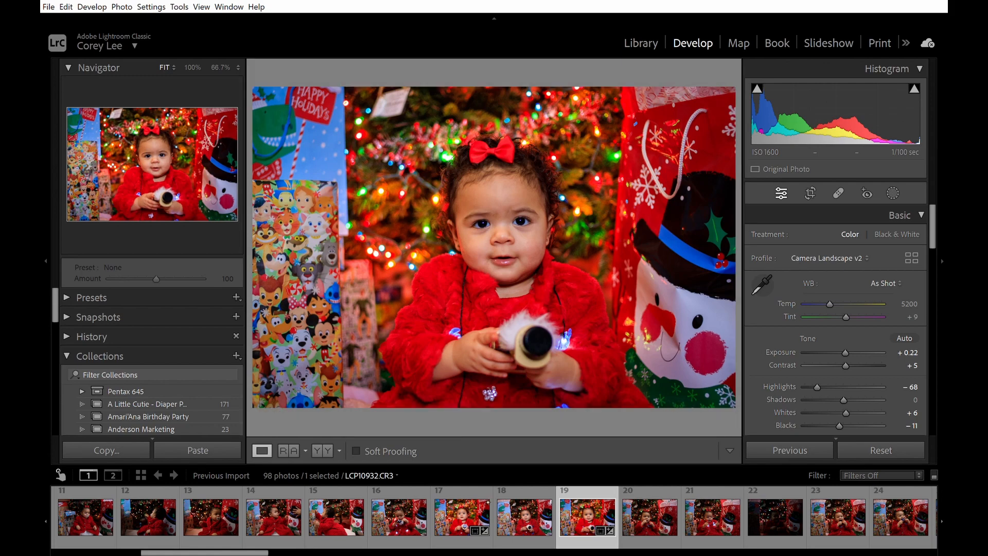
pyautogui.click(462, 516)
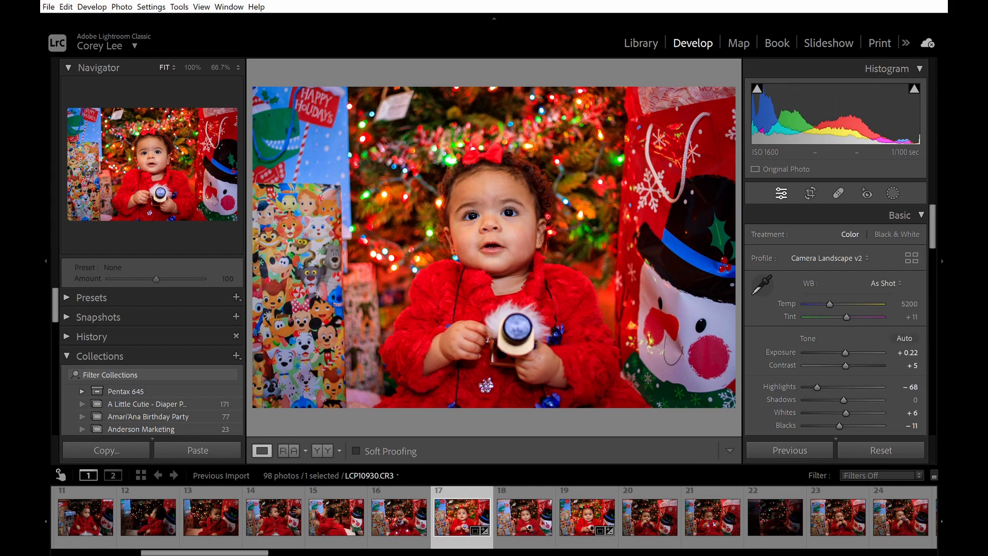
pyautogui.click(587, 517)
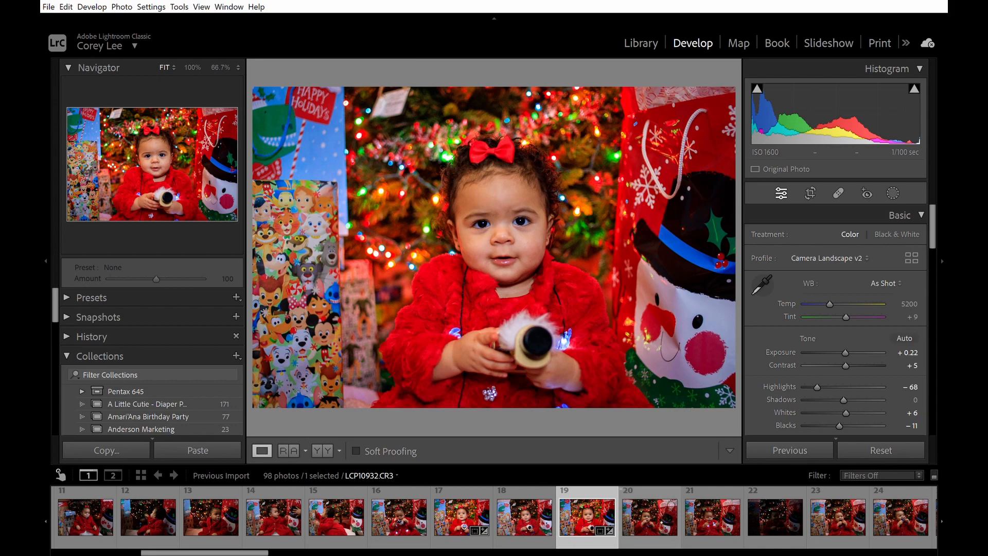
# Set the exposure of the very dark photo LCP10935 to +2.52 and check the baby's face at 66.7% zoom
pyautogui.press('Right')
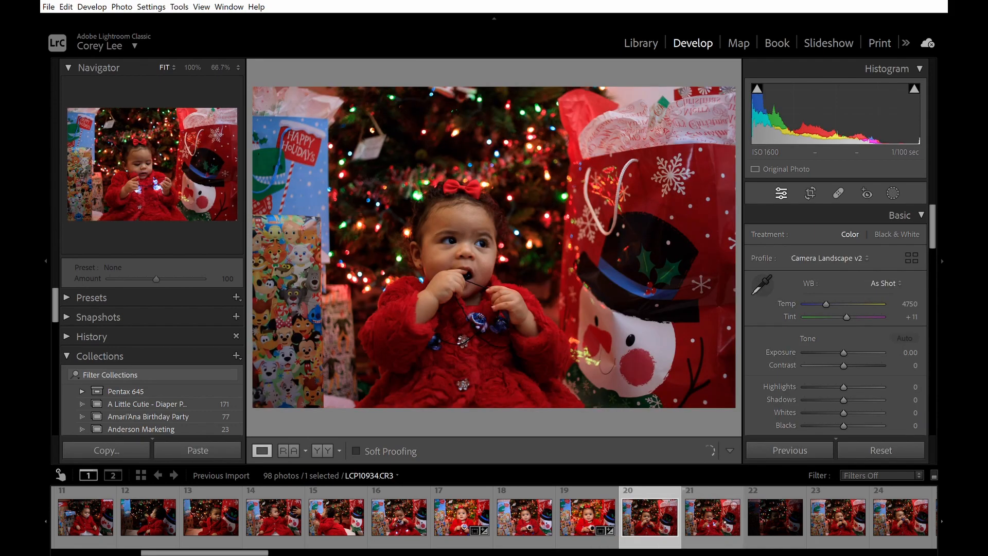
pyautogui.press('Right')
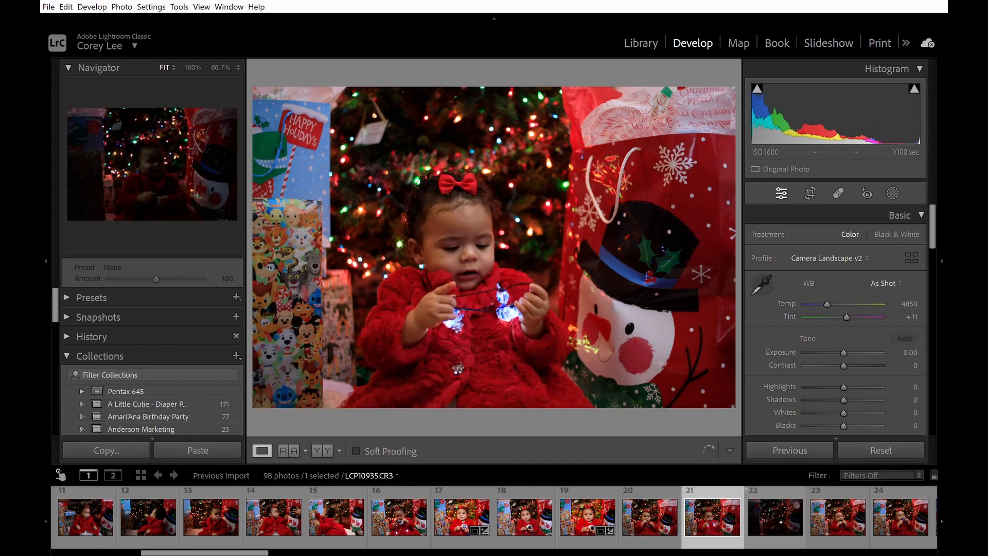
pyautogui.click(775, 517)
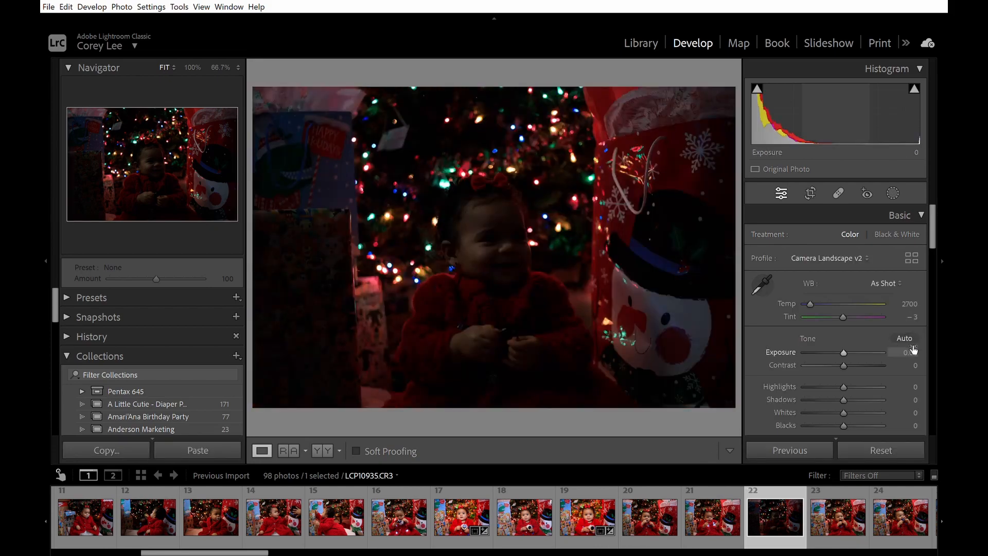
pyautogui.moveTo(859, 352); pyautogui.dragTo(877, 352)
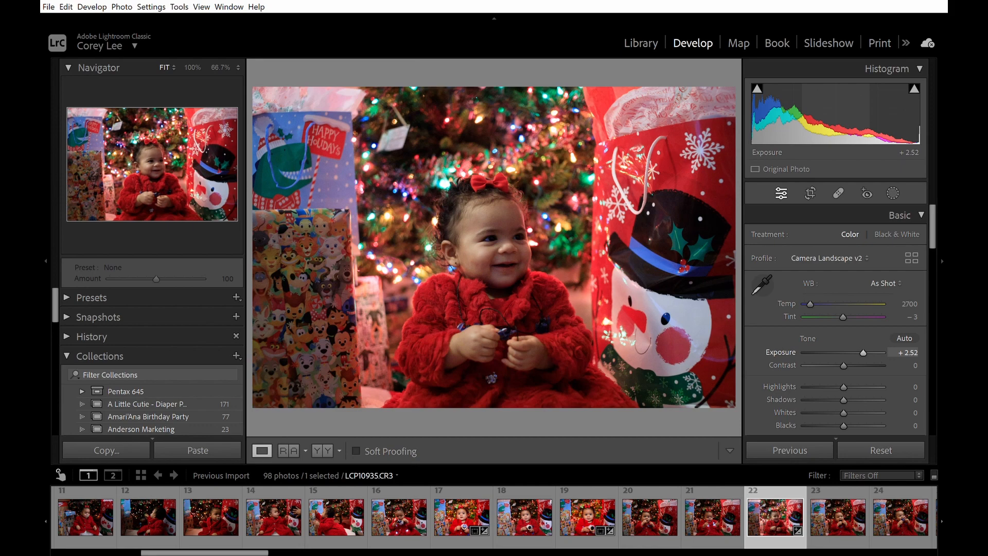
pyautogui.click(501, 230)
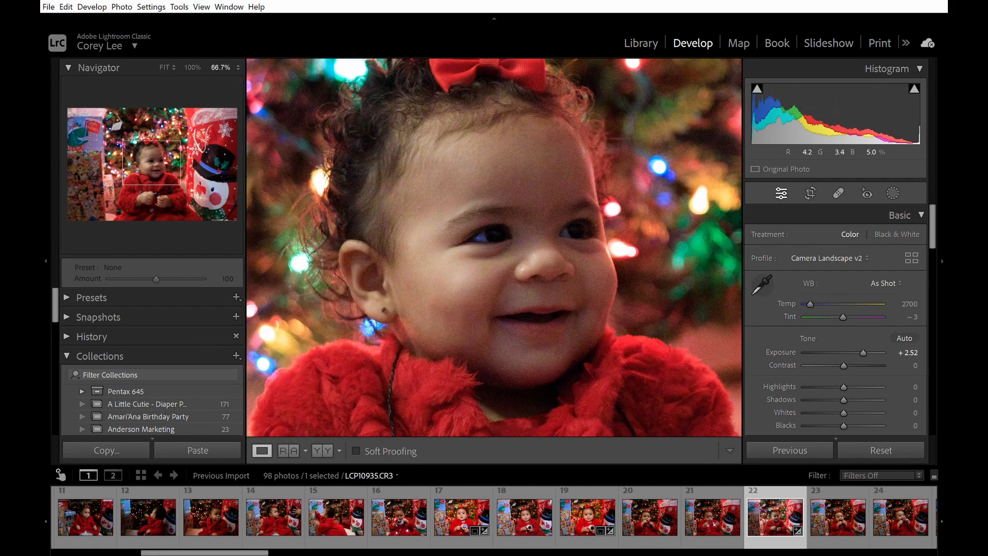
pyautogui.click(566, 259)
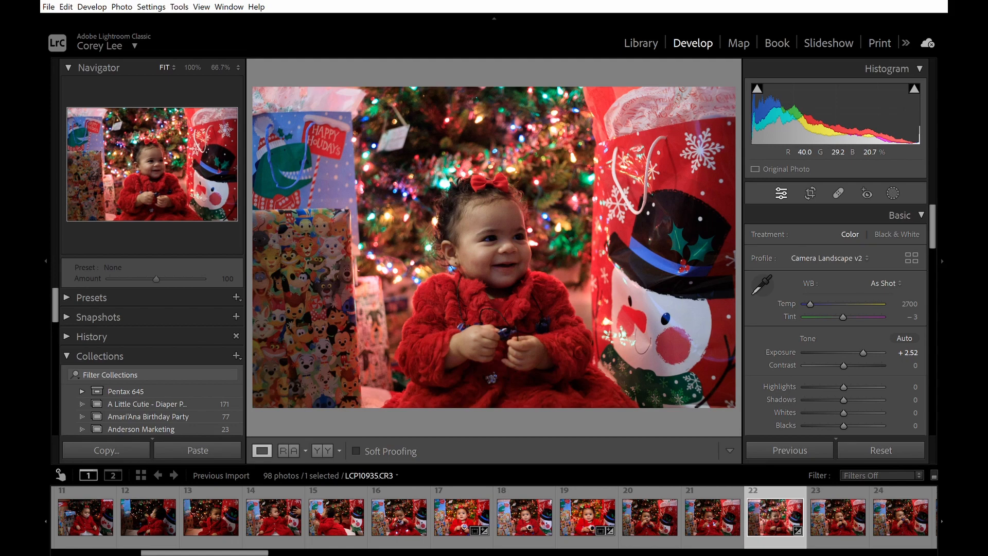
# Review the photos following LCP10935 and inspect the baby's face in LCP10937 and LCP10938 at 66.7% zoom
pyautogui.press('Right')
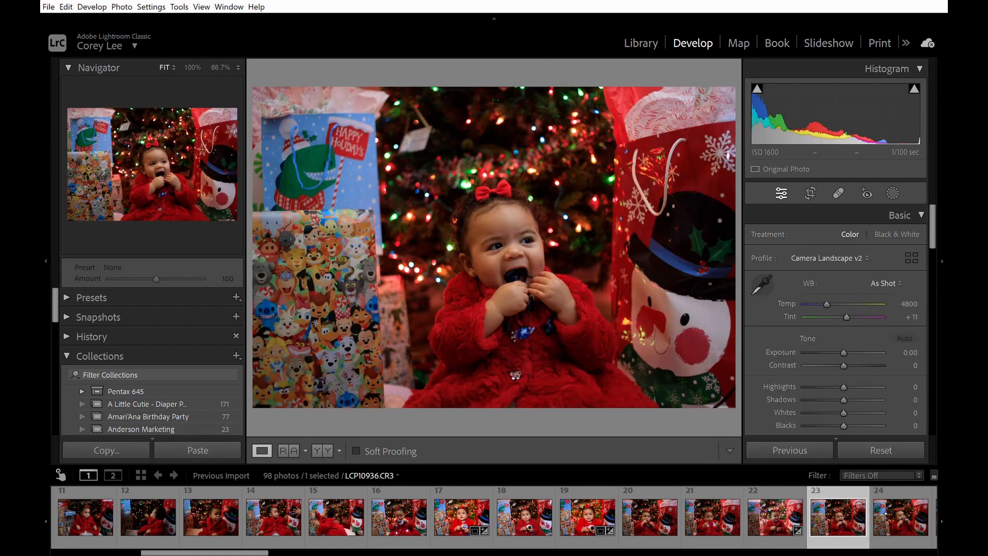
pyautogui.press('Right')
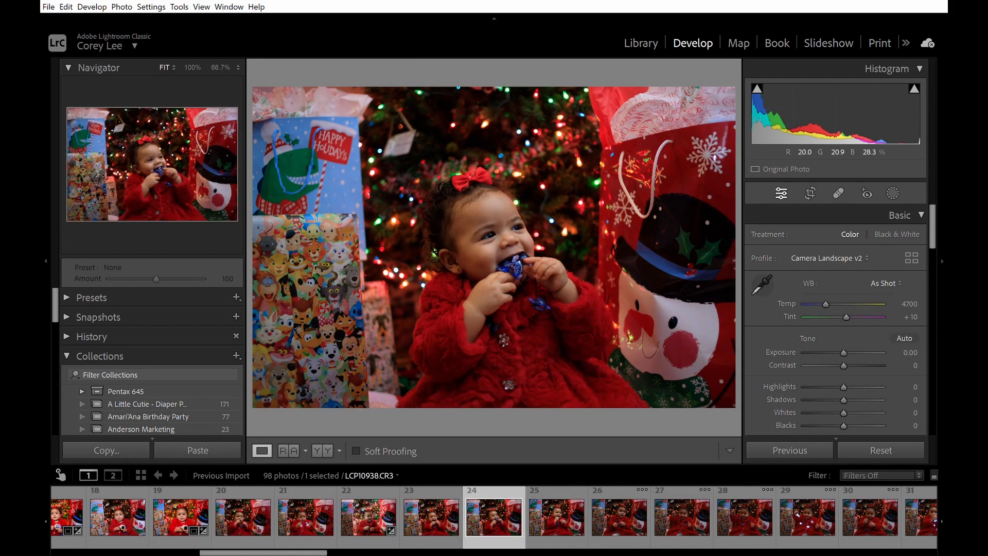
pyautogui.press('z')
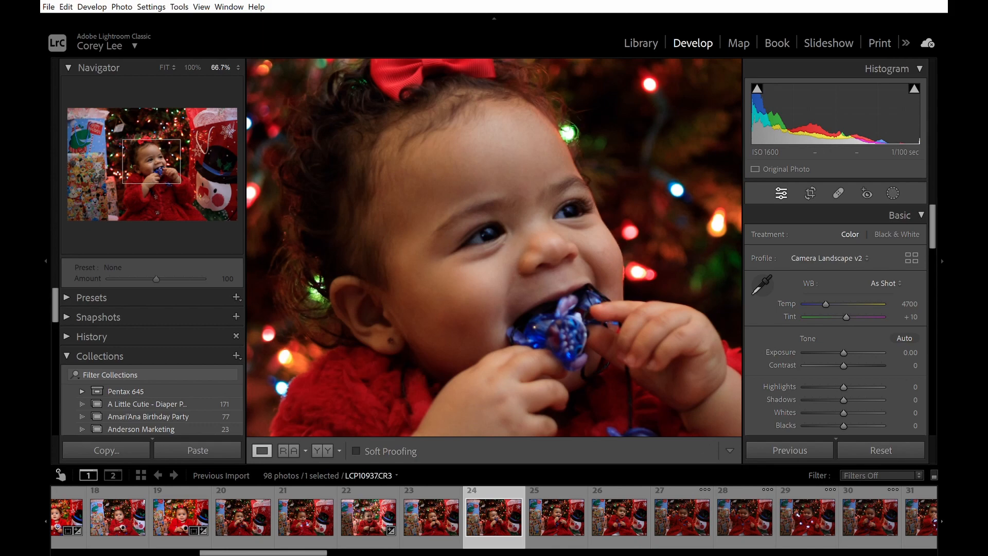
pyautogui.press('z')
pyautogui.press('Right')
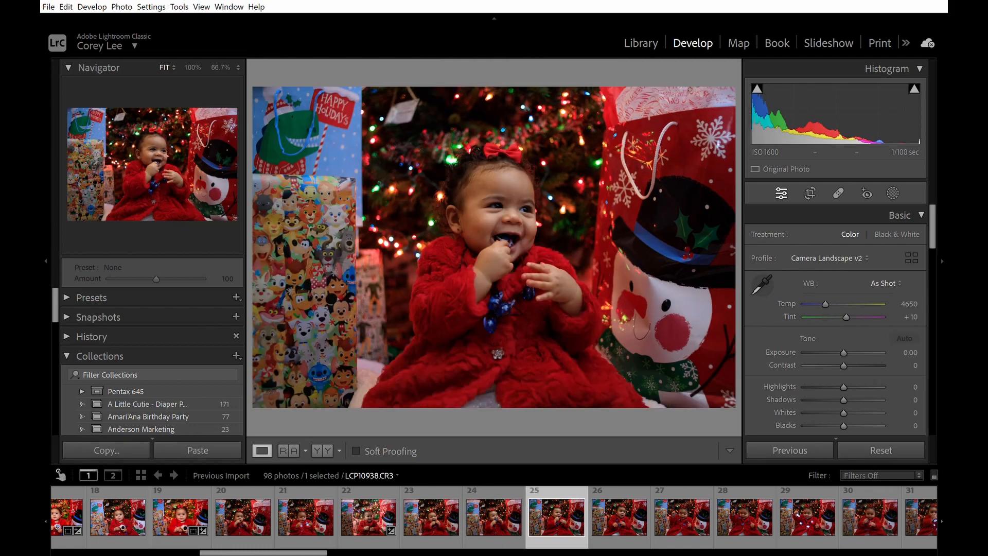
pyautogui.click(508, 236)
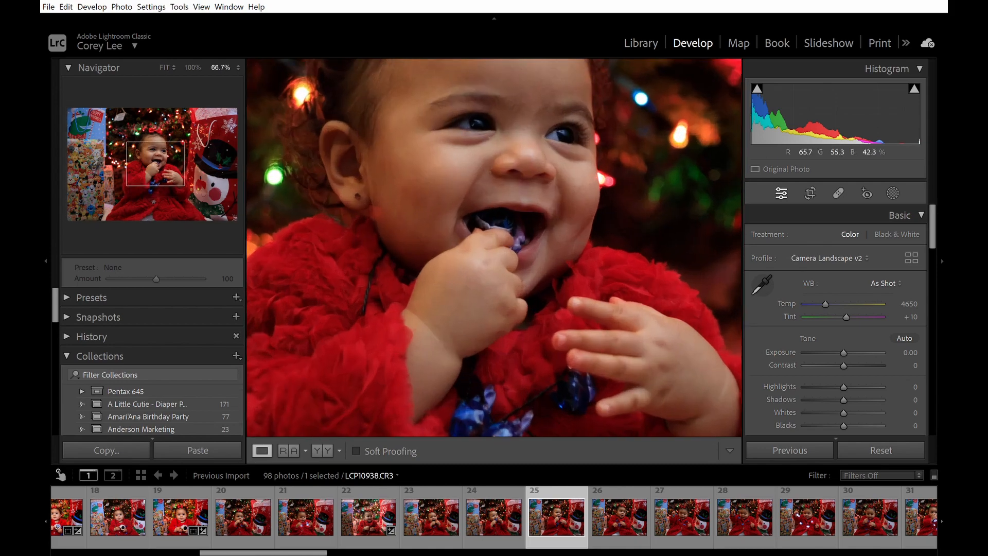
pyautogui.click(534, 188)
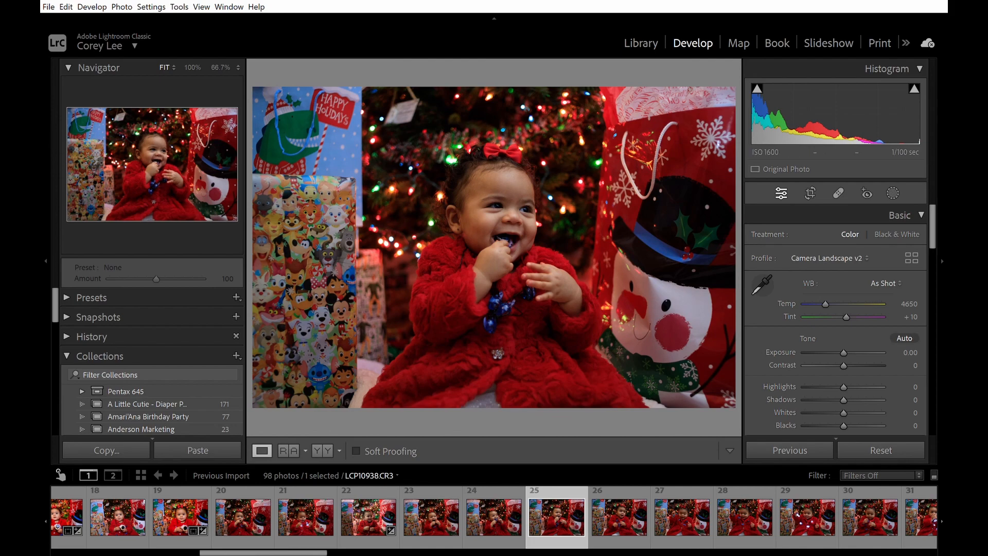
# Apply automatic tone to LCP10938 and set the tone curve's Lights to +30 and Darks to +15
pyautogui.click(904, 338)
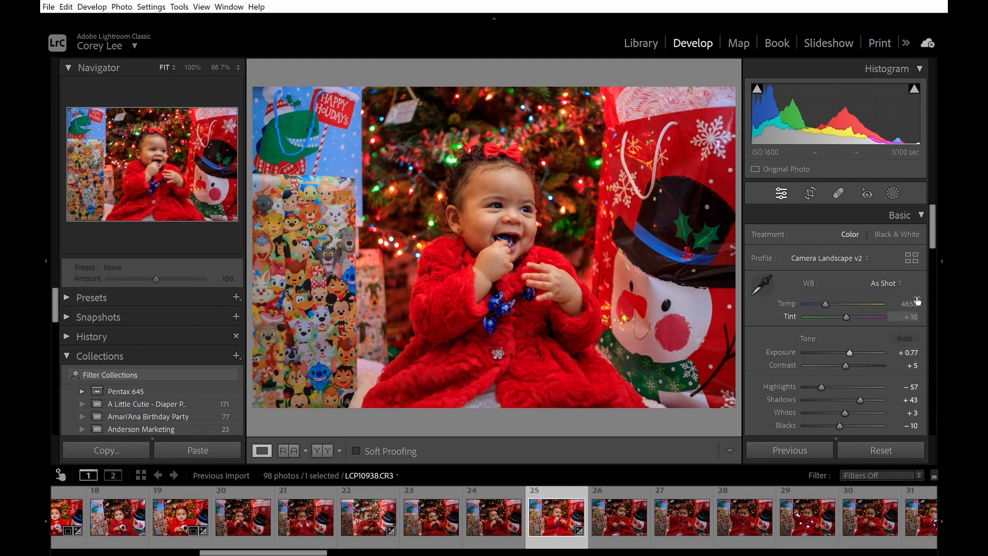
pyautogui.moveTo(942, 216); pyautogui.dragTo(942, 245)
pyautogui.scroll(-6, 867, 360)
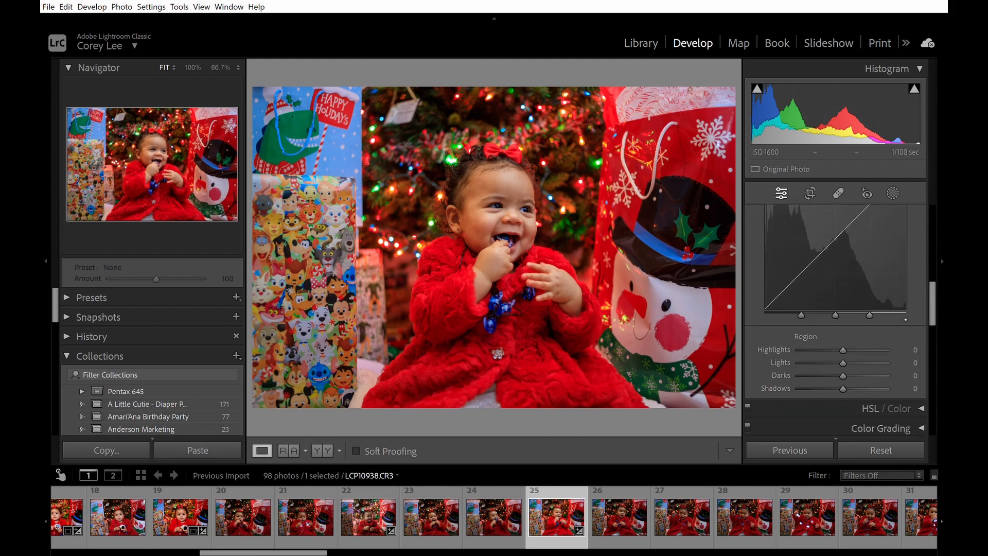
pyautogui.moveTo(857, 361)
pyautogui.mouseDown()
pyautogui.moveTo(869, 361)
pyautogui.moveTo(862, 373)
pyautogui.mouseUp()
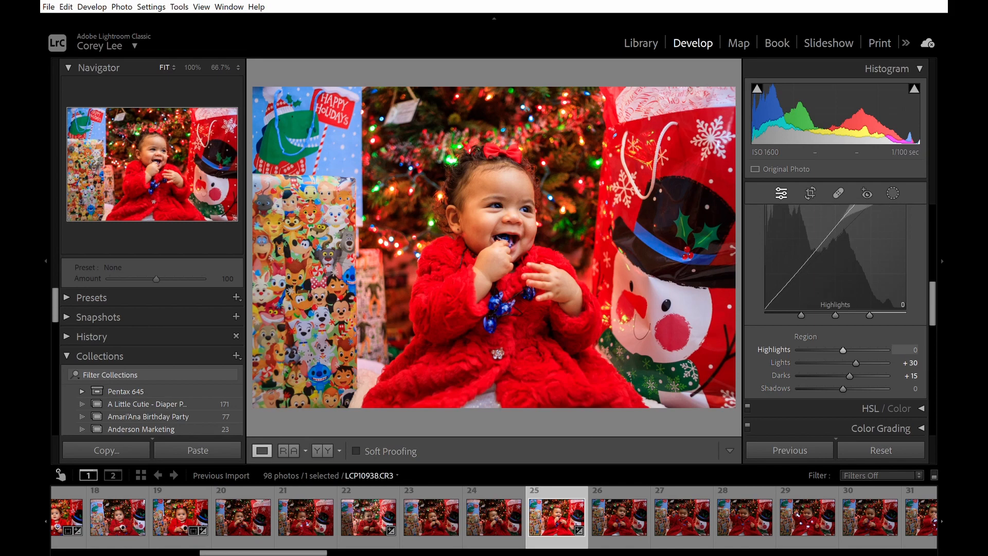
# Check the framing of LCP10938 with the crop overlay and inspect the edited face at 66.7% zoom
pyautogui.press('r')
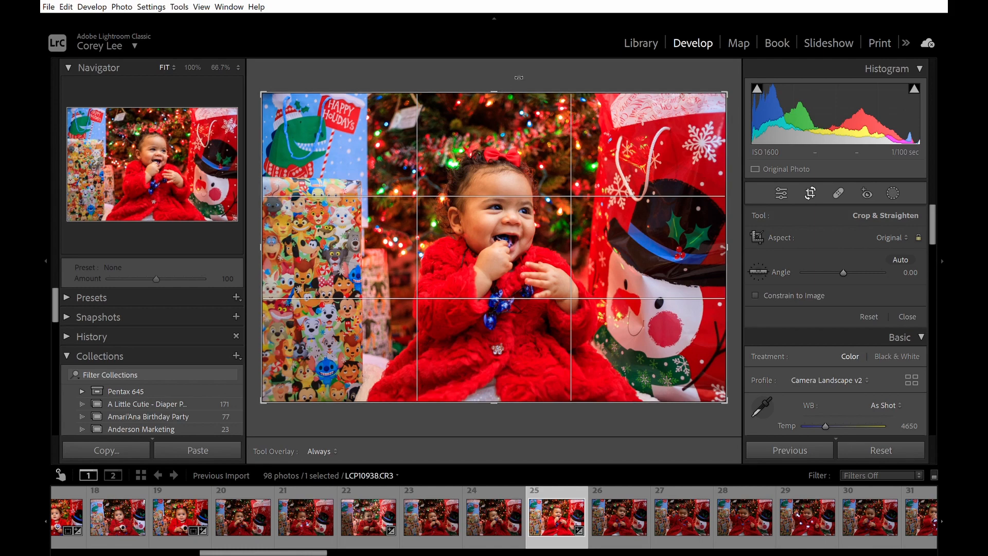
pyautogui.press('r')
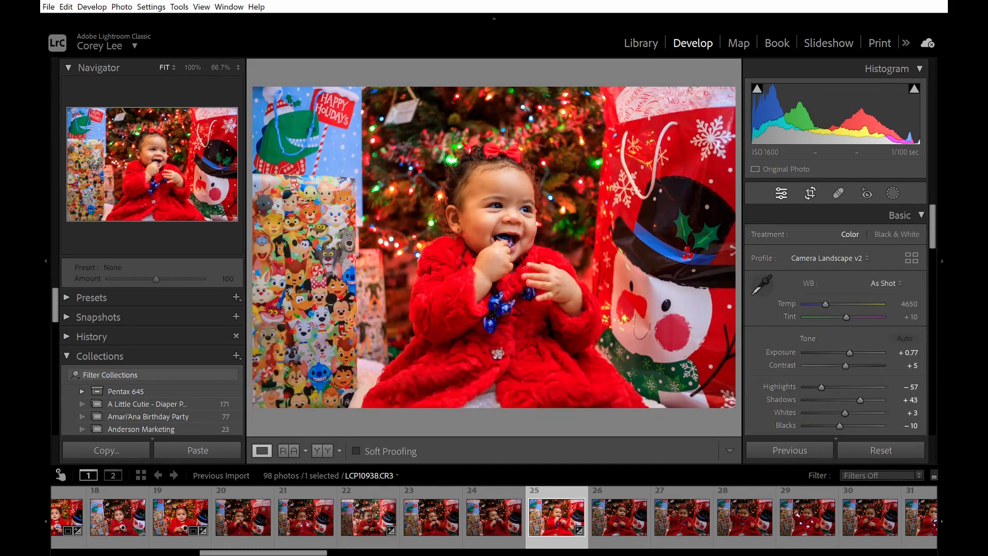
pyautogui.click(511, 201)
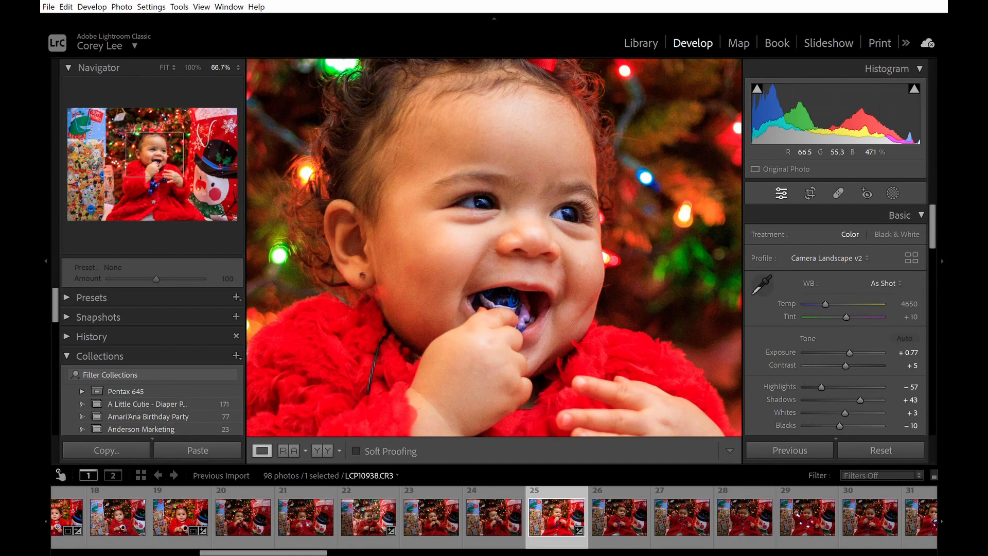
pyautogui.click(555, 253)
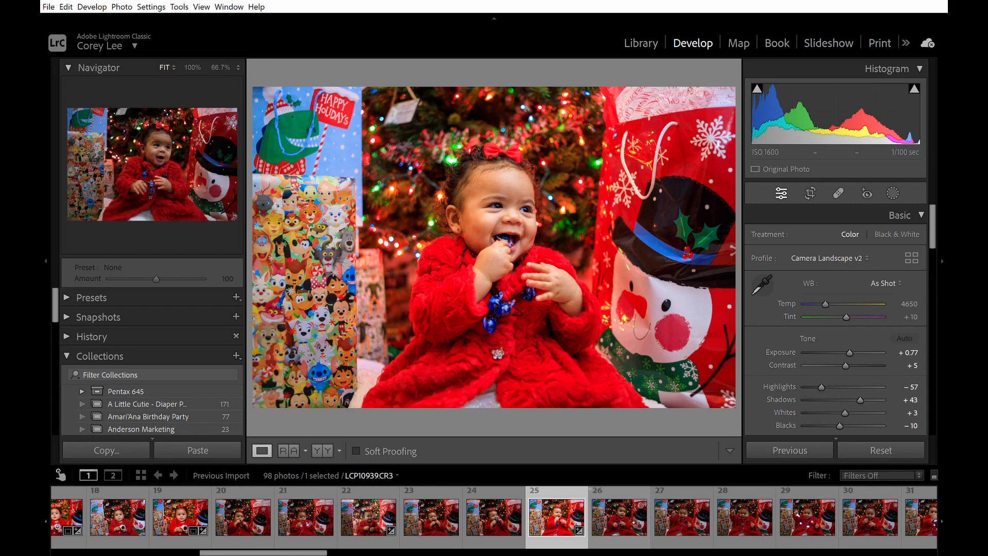
# Review the unedited photos from LCP10939 to LCP10947 and inspect the baby's face in LCP10947 at 66.7% zoom
pyautogui.click(618, 516)
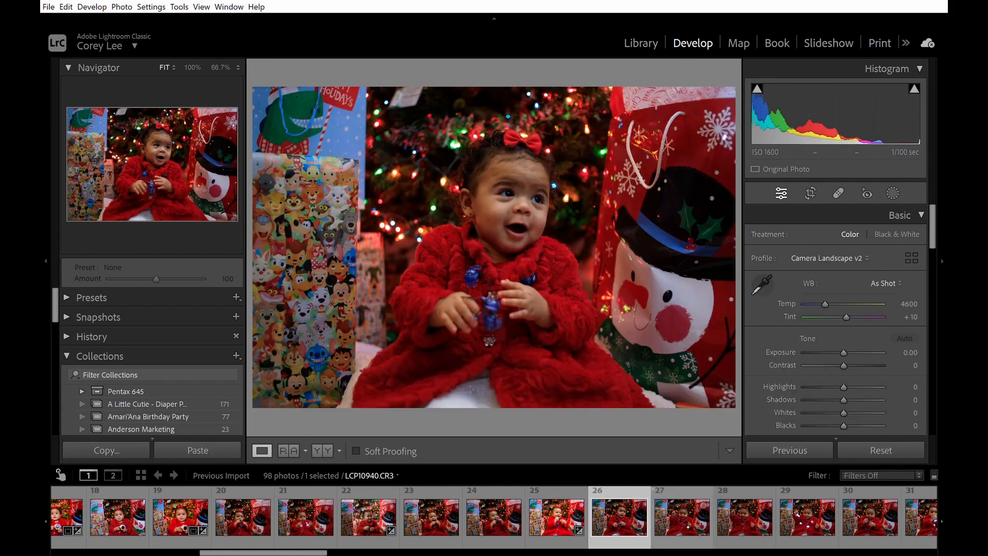
pyautogui.press('Right')
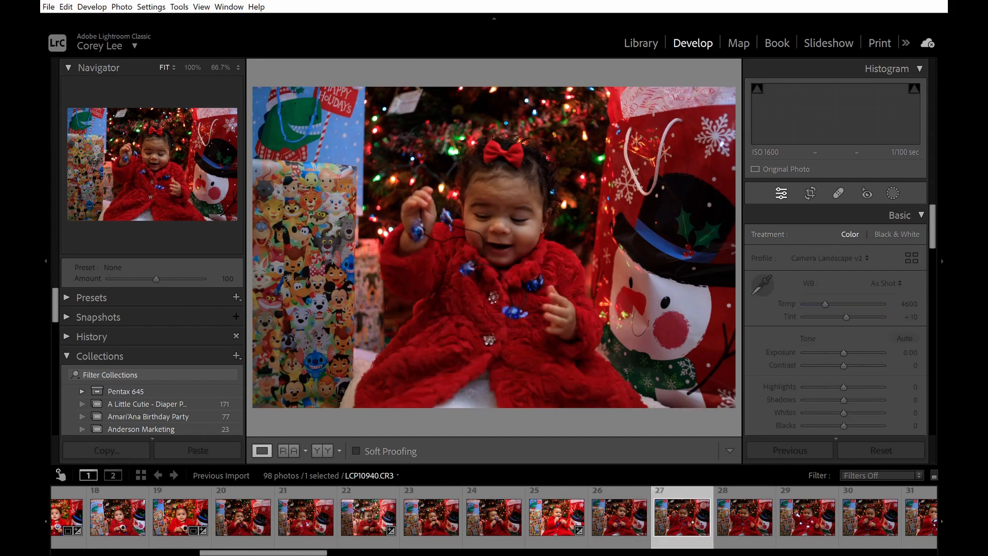
pyautogui.press('Right')
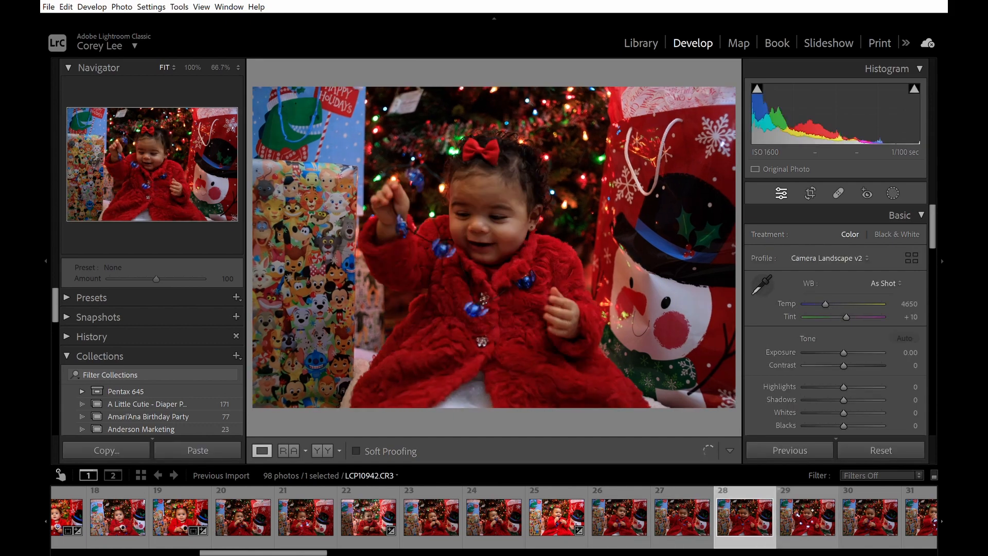
pyautogui.press('Right')
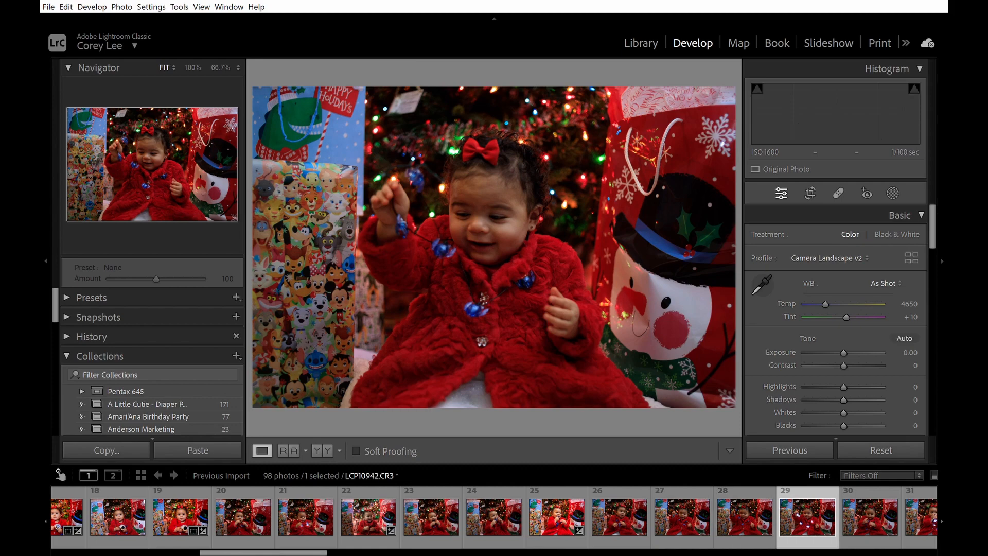
pyautogui.press('Right')
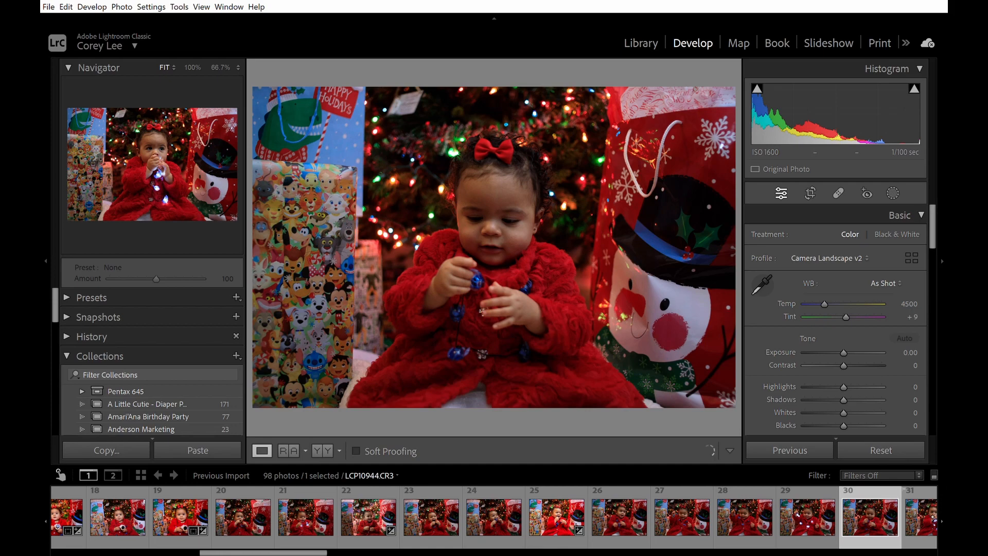
pyautogui.press('Right')
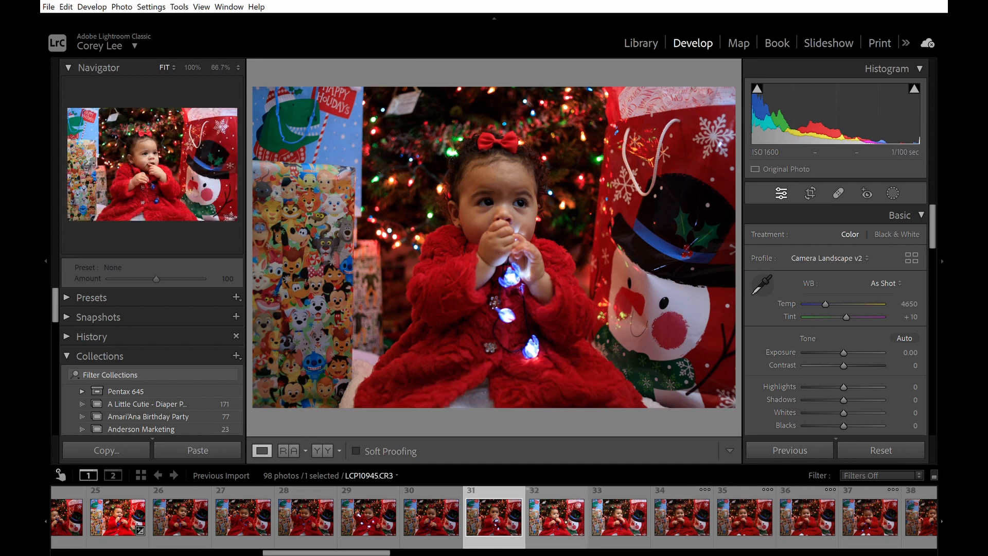
pyautogui.click(556, 515)
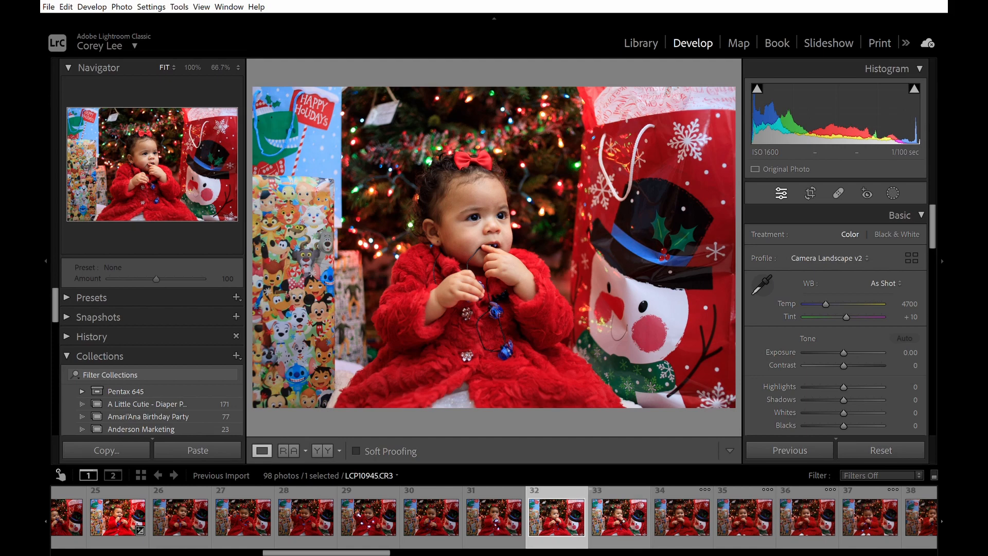
pyautogui.press('Right')
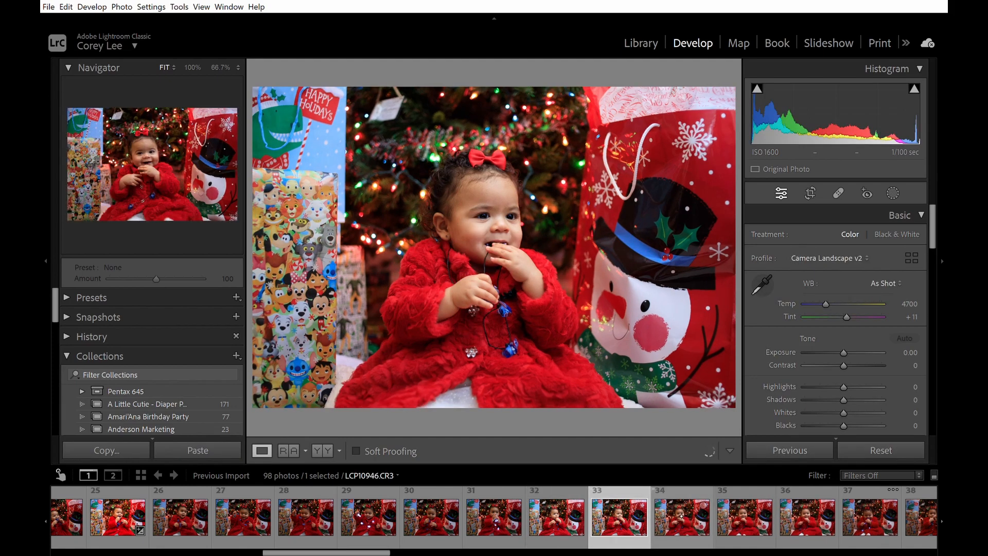
pyautogui.press('Right')
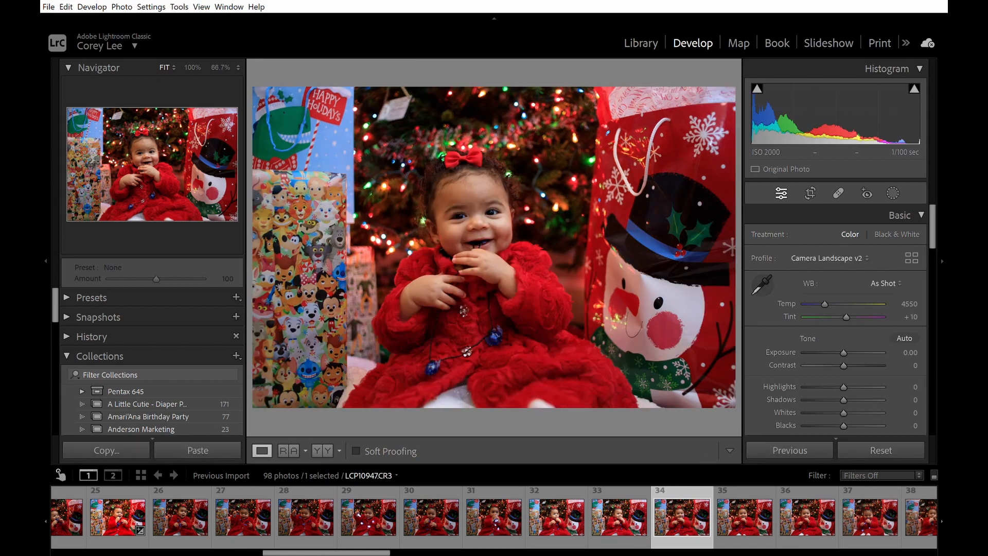
pyautogui.click(478, 208)
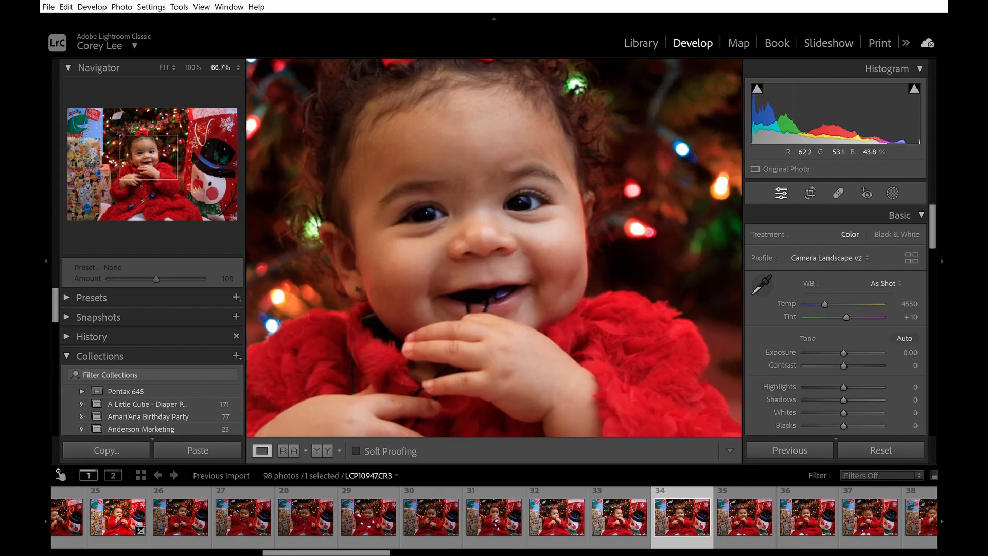
pyautogui.click(547, 231)
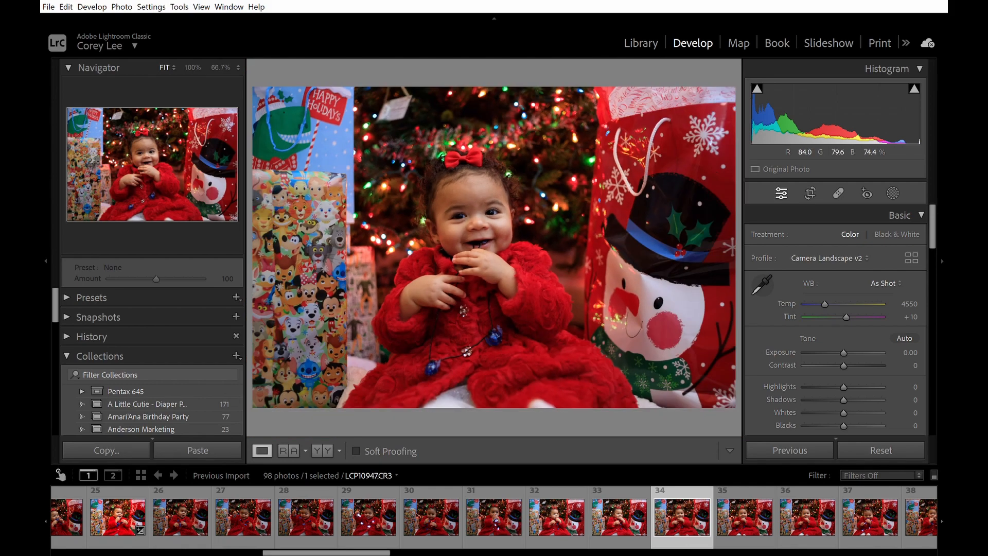
# Review the unedited photos from LCP10948 to LCP10961 one after another
pyautogui.press('Right')
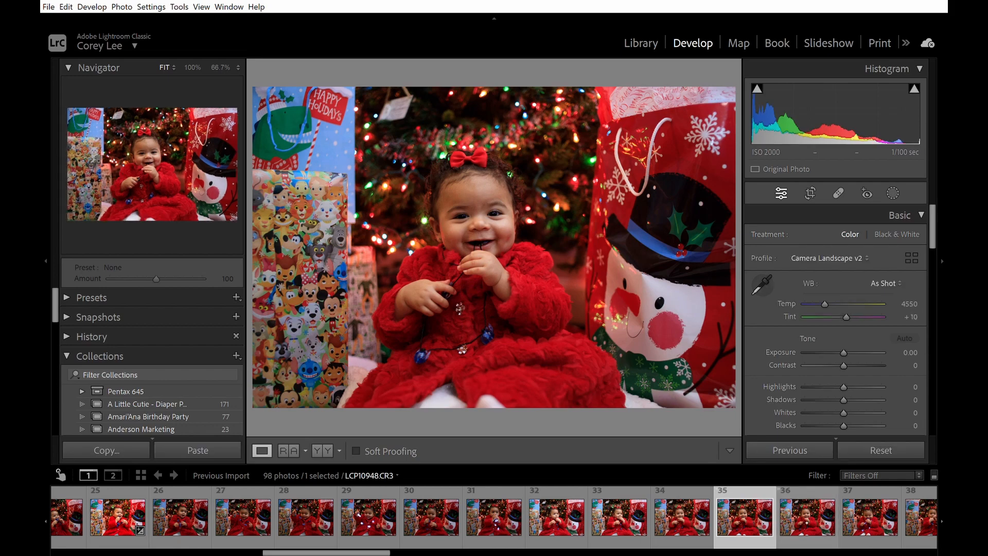
pyautogui.press('Right')
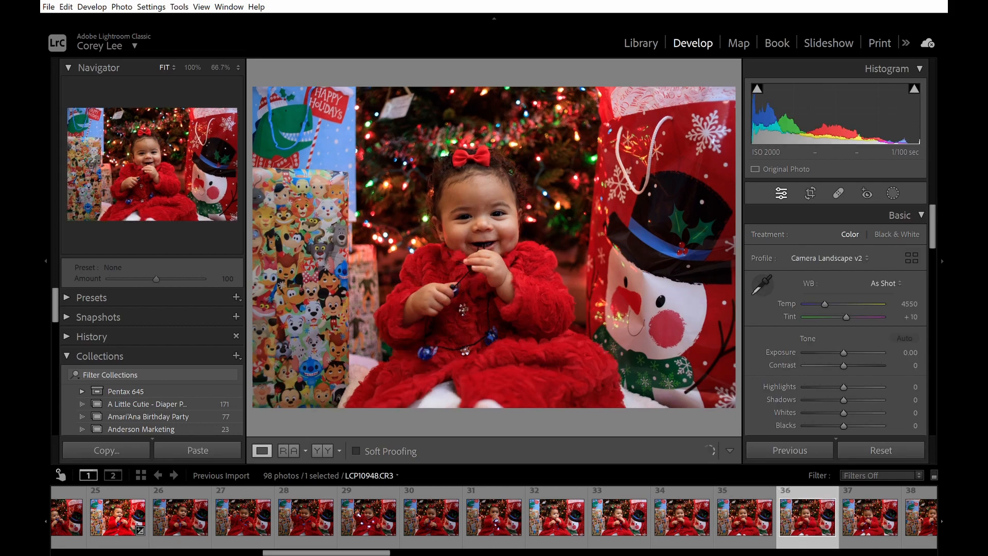
pyautogui.press('Right')
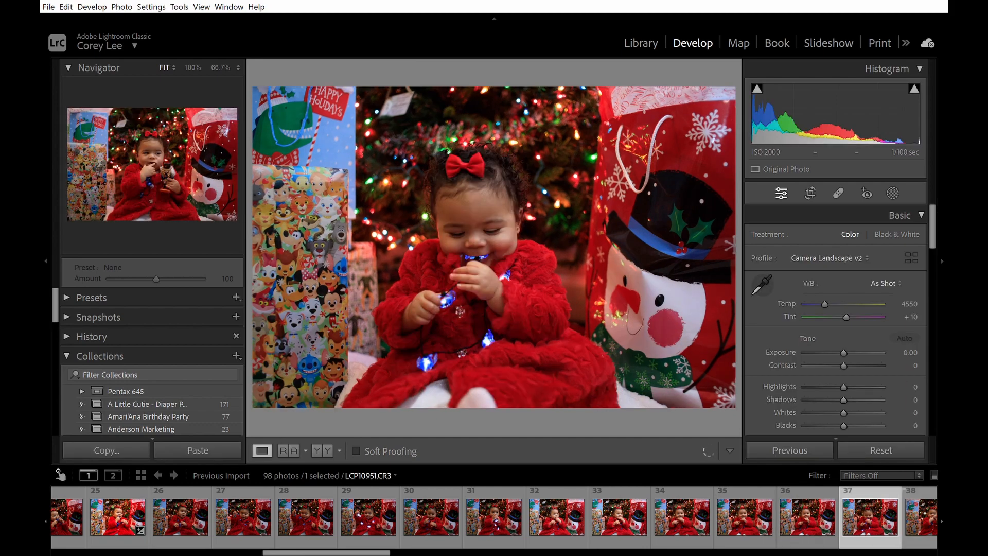
pyautogui.press('Right')
pyautogui.press('Right')
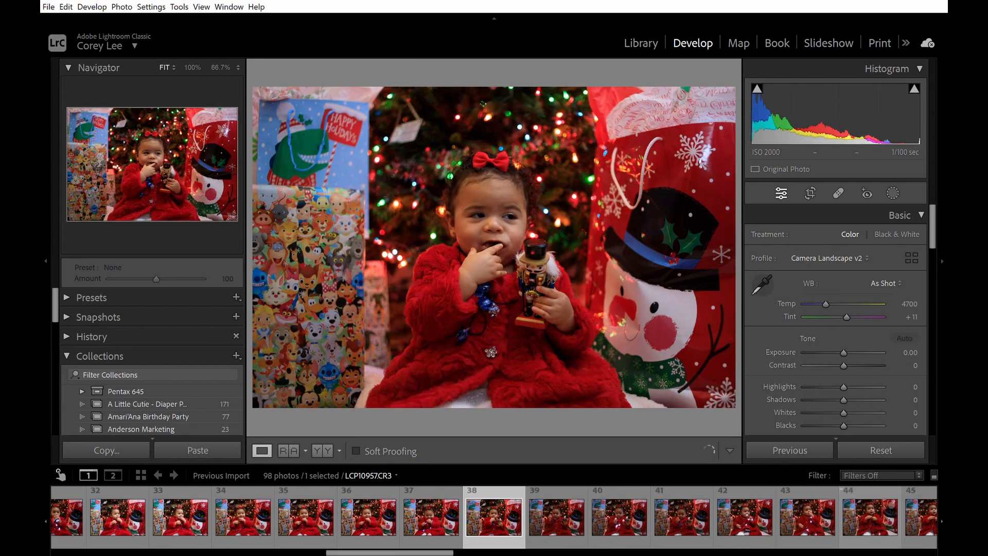
pyautogui.press('Right')
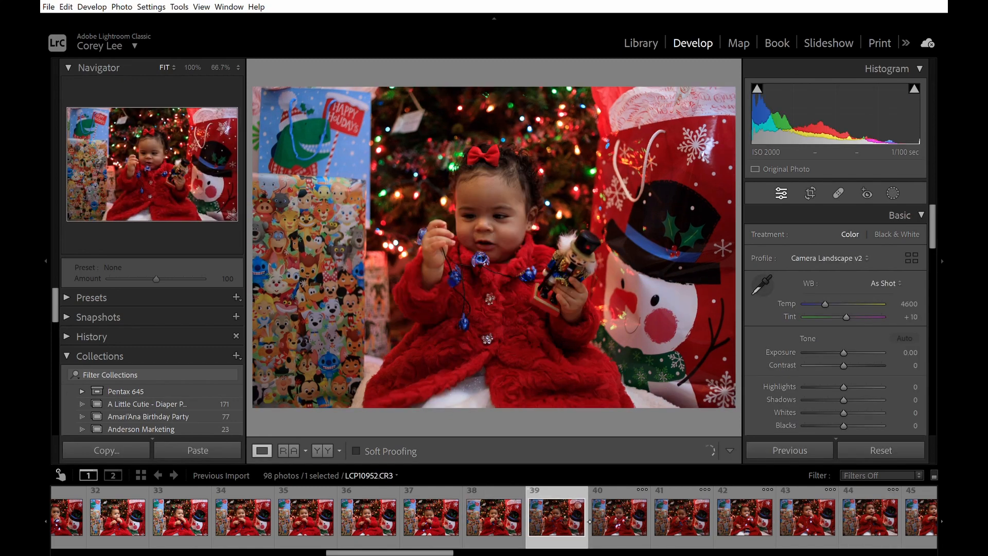
pyautogui.press('Right')
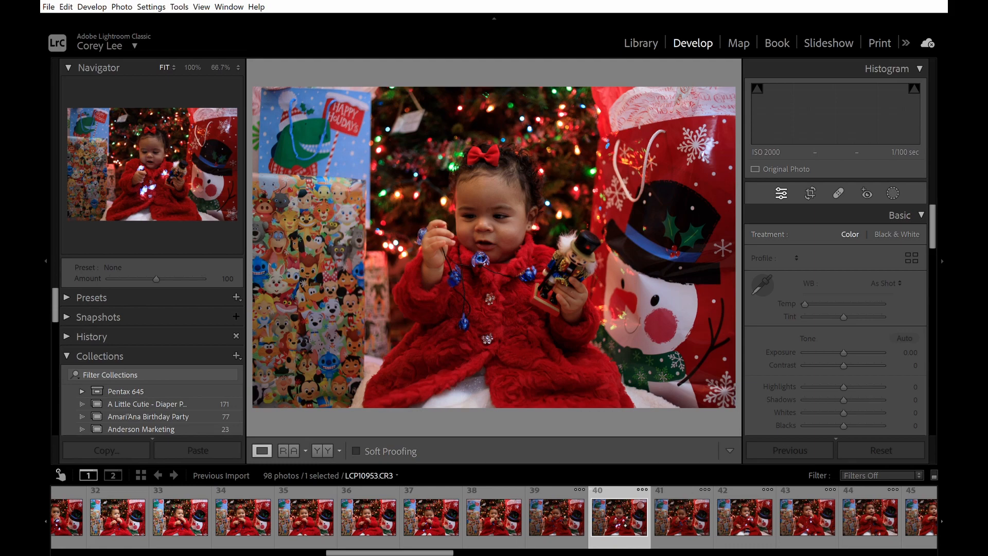
pyautogui.press('Right')
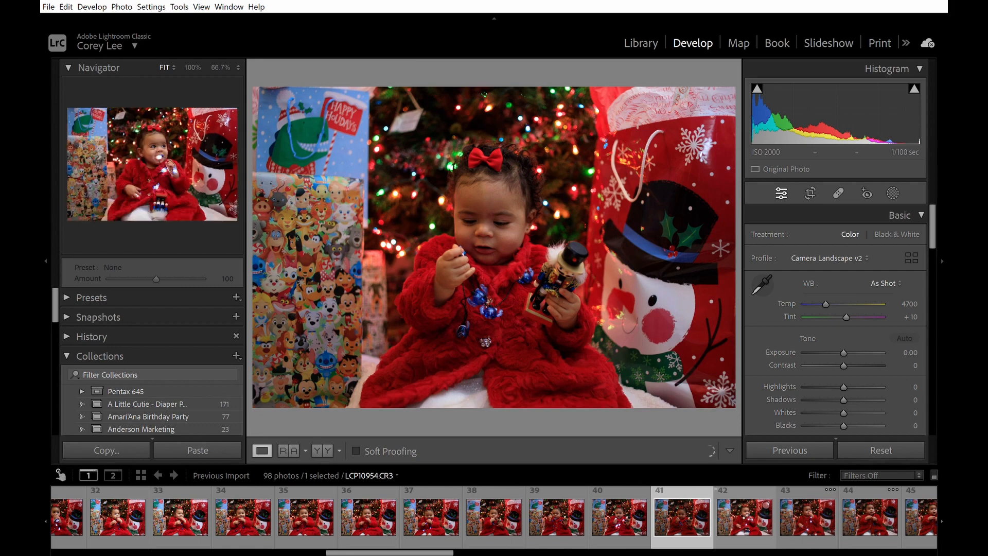
pyautogui.press('Right')
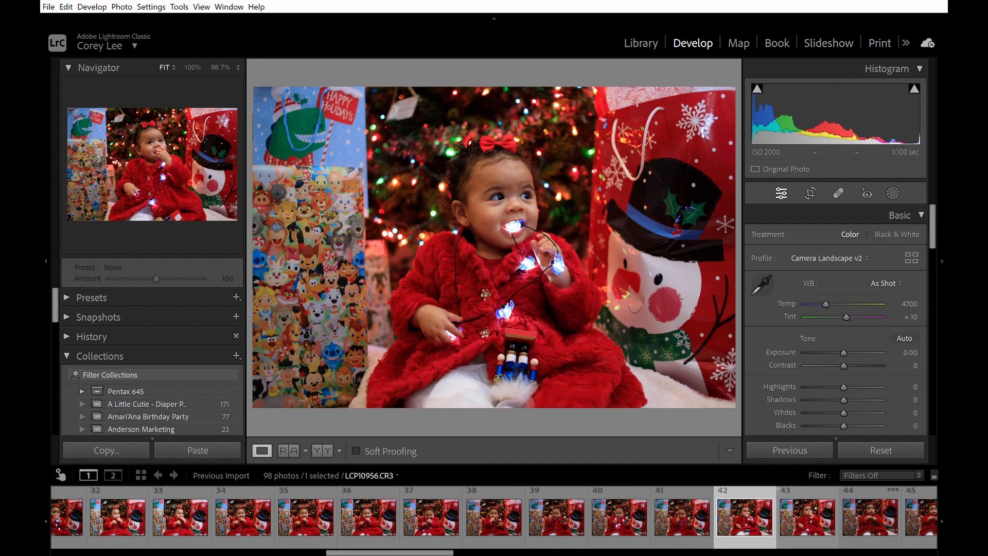
pyautogui.press('Right')
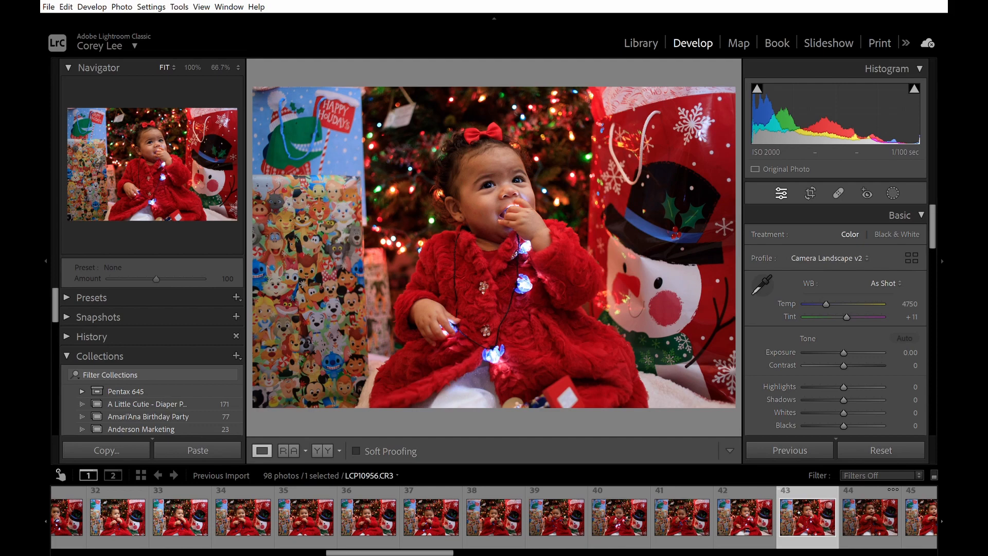
pyautogui.press('Right')
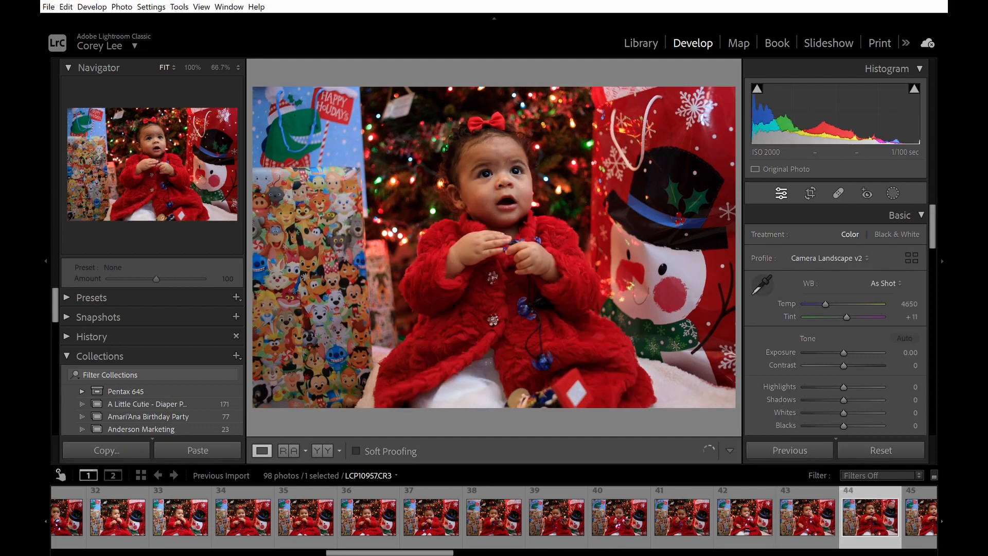
pyautogui.click(458, 551)
pyautogui.click(488, 550)
pyautogui.press('Right')
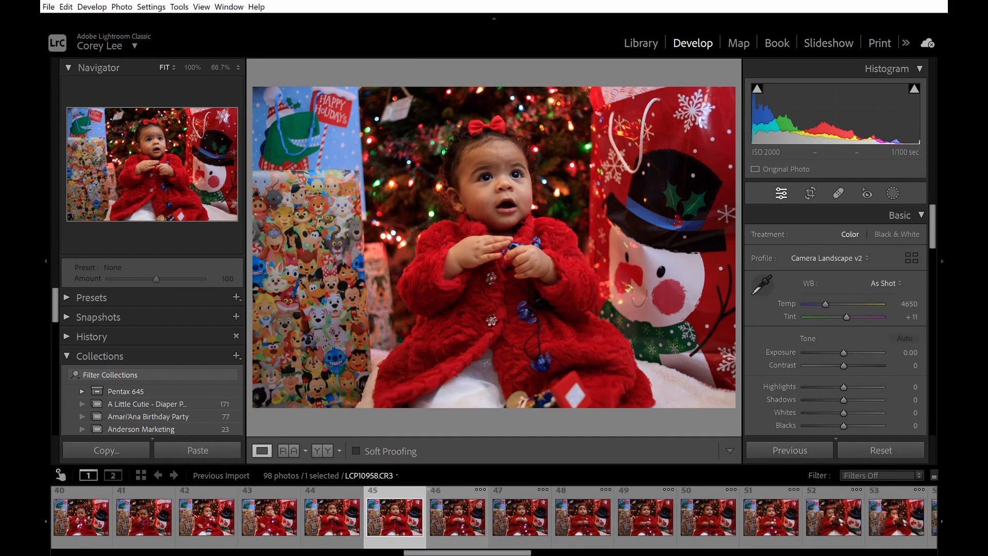
pyautogui.press('Right')
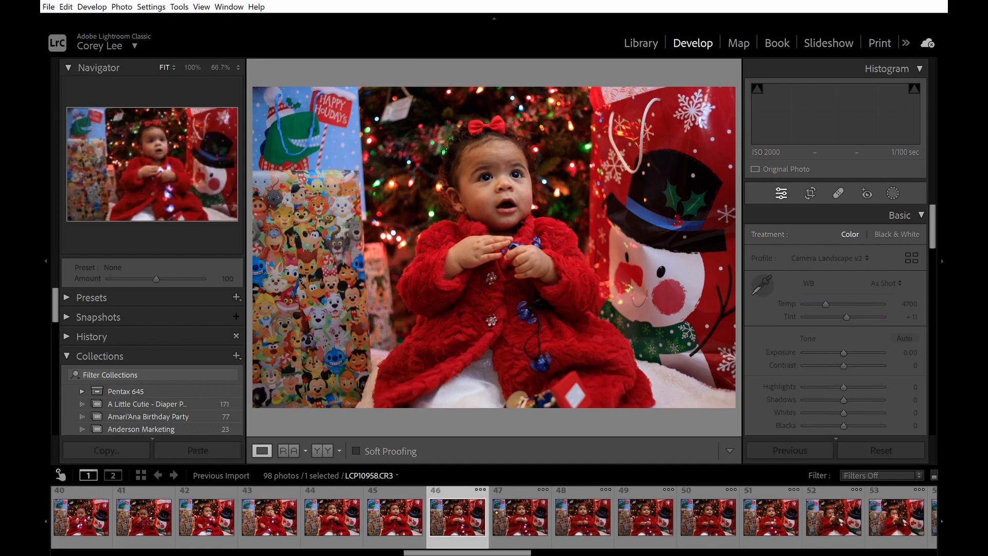
pyautogui.press('Right')
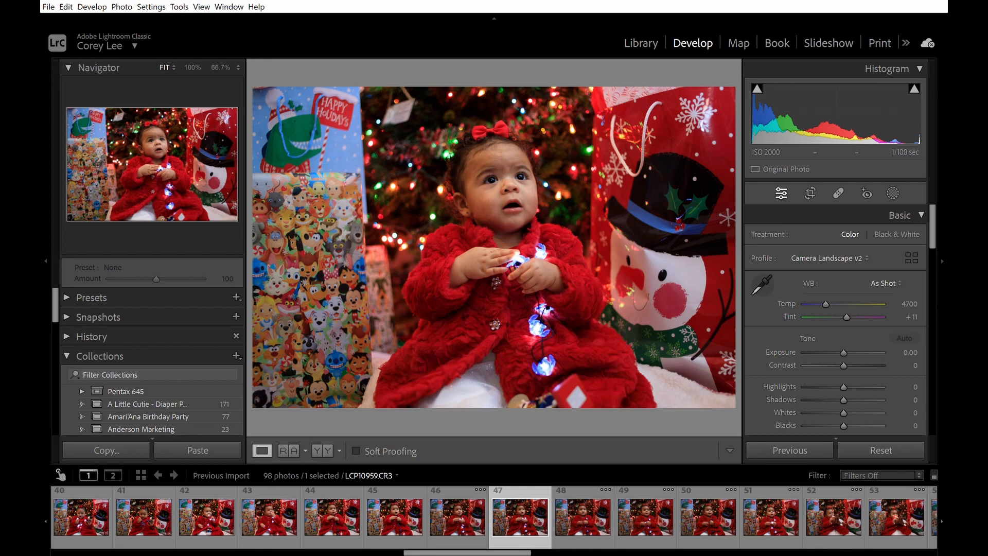
pyautogui.press('Right')
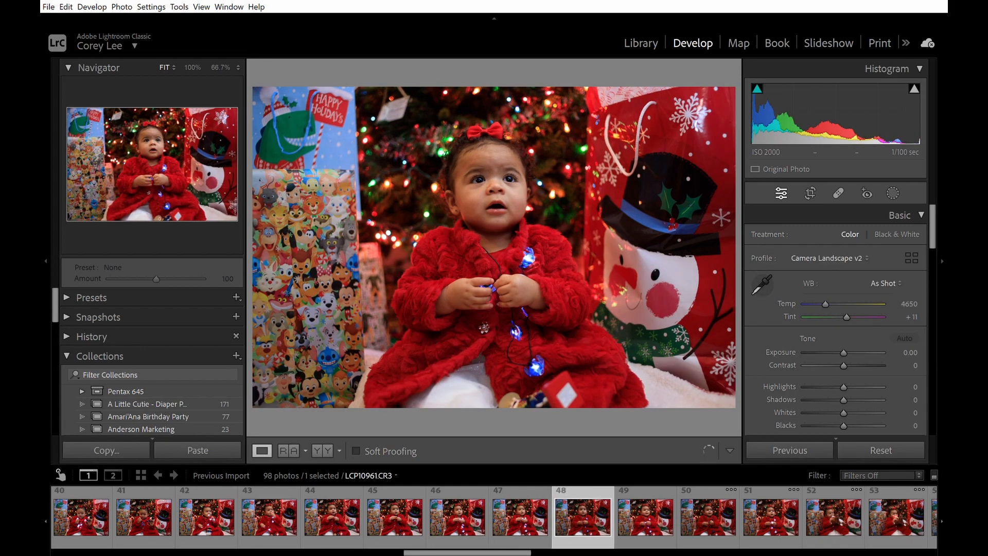
# Compare LCP10962 with its neighbouring frames and inspect the baby's face in it at 66.7% zoom
pyautogui.press('Left')
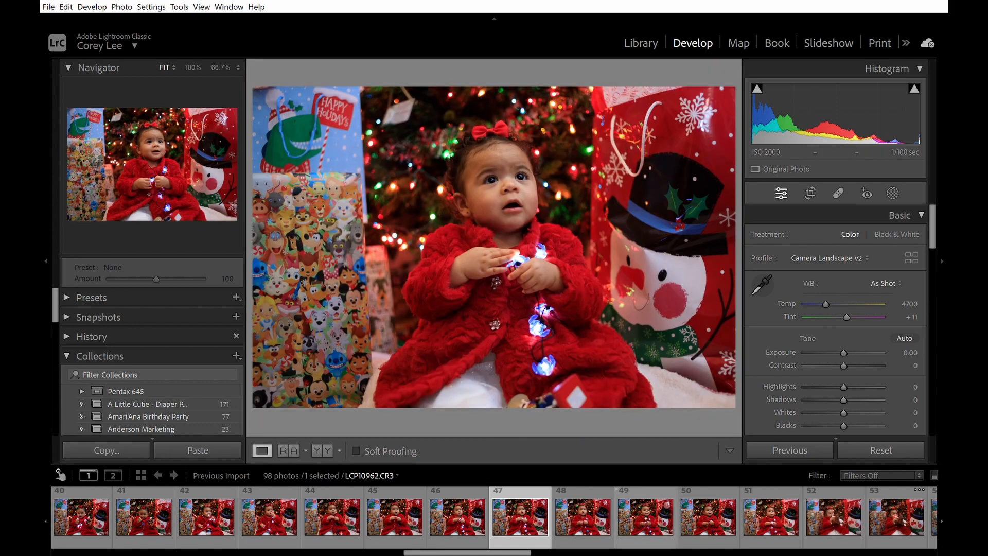
pyautogui.click(645, 517)
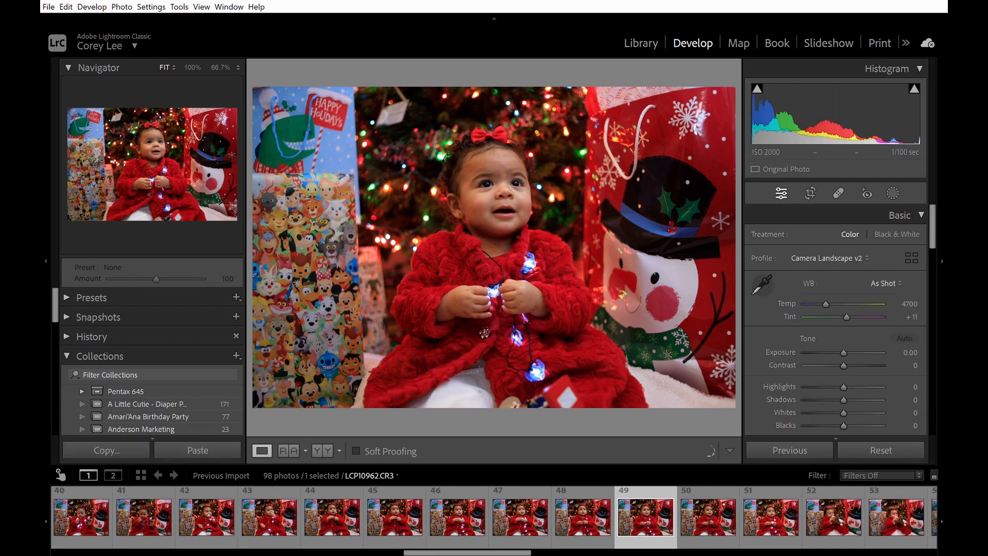
pyautogui.press('Right')
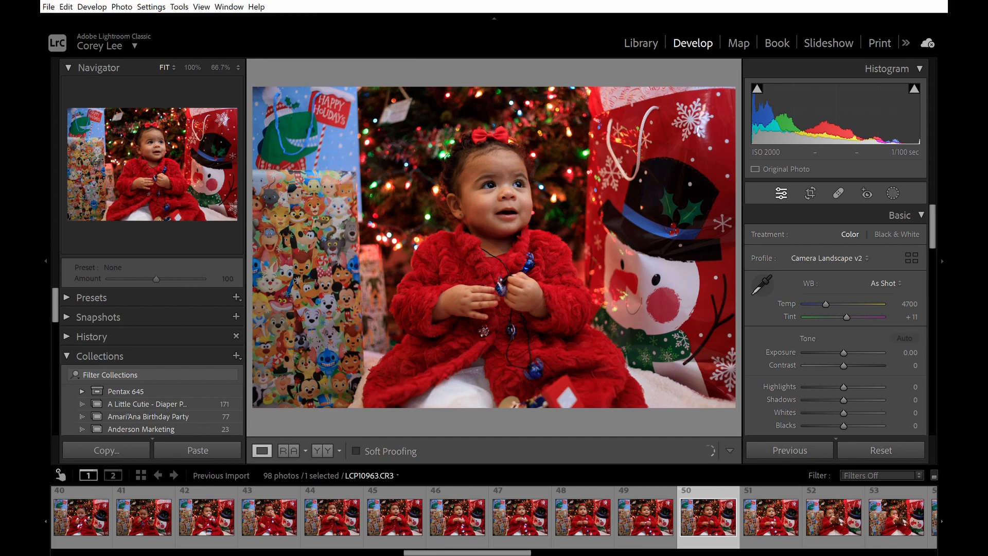
pyautogui.press('Left')
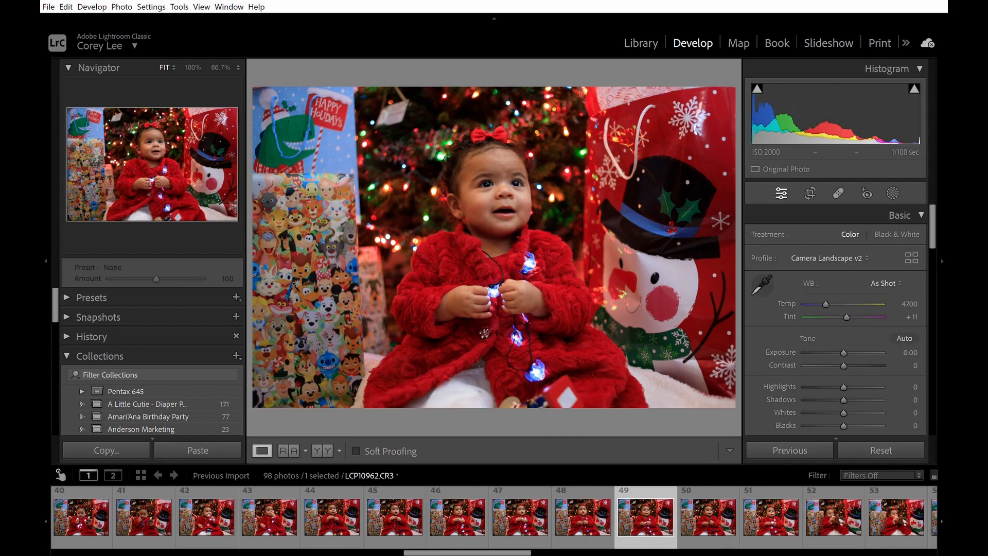
pyautogui.click(502, 178)
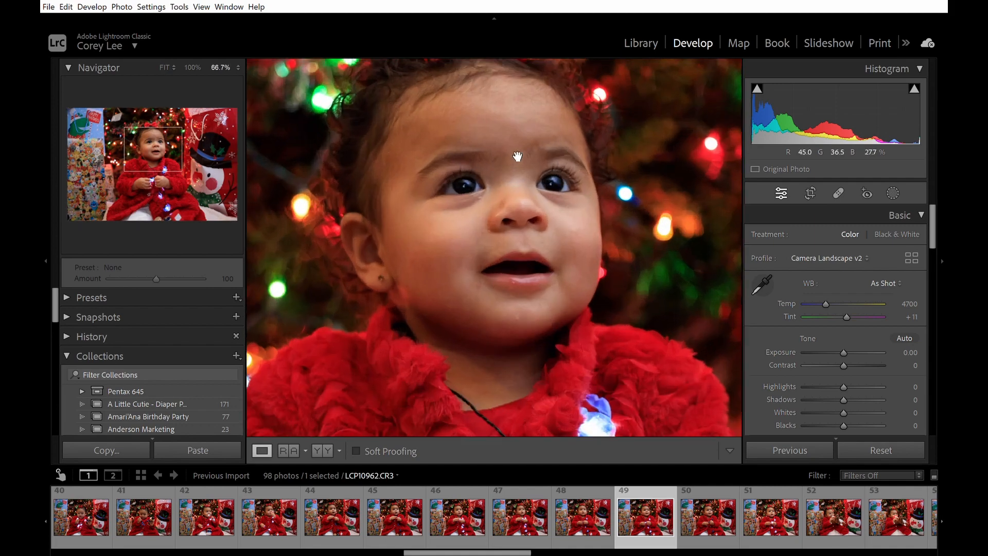
pyautogui.click(498, 191)
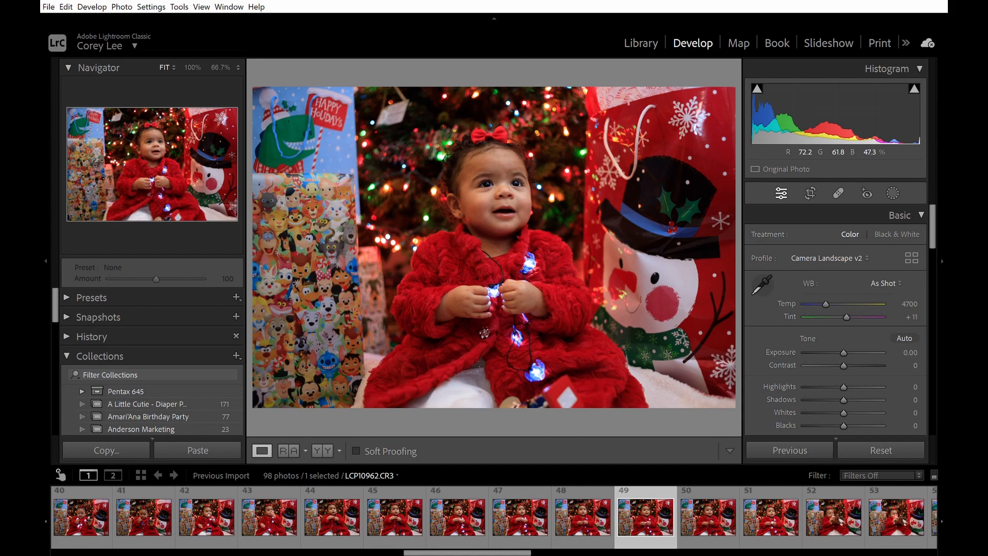
# Return to the edited photo LCP10938 and copy its develop settings
pyautogui.moveTo(467, 553); pyautogui.dragTo(394, 552)
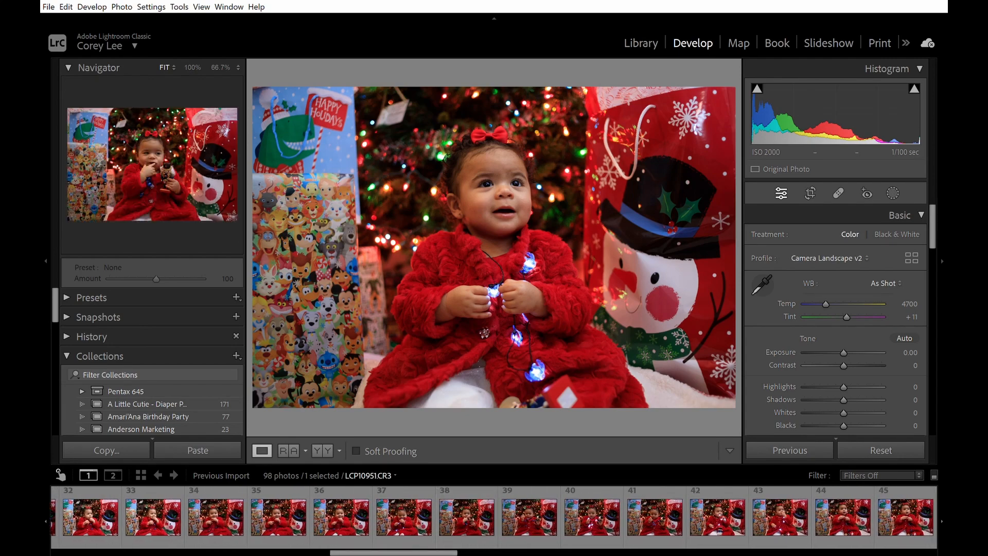
pyautogui.moveTo(453, 552); pyautogui.dragTo(400, 552)
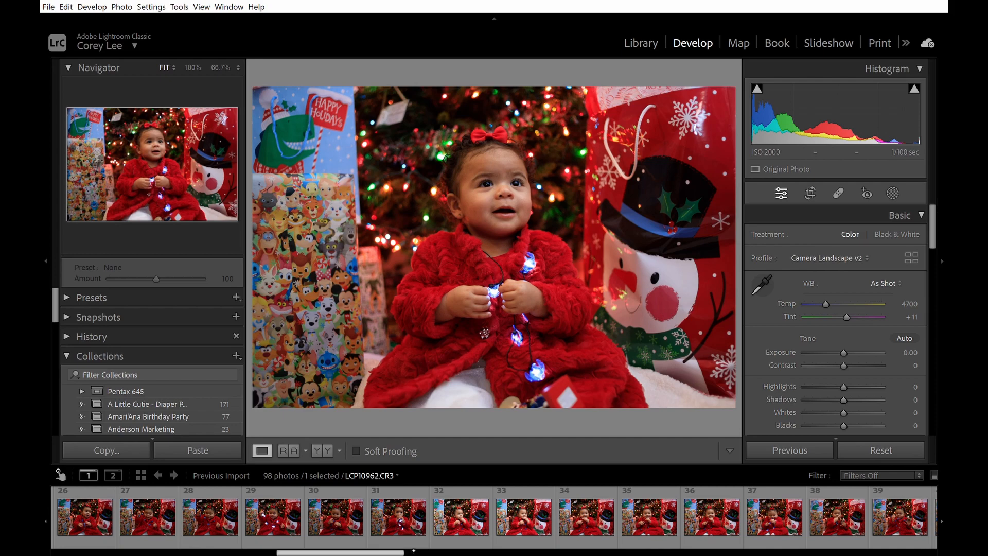
pyautogui.moveTo(413, 550); pyautogui.dragTo(376, 550)
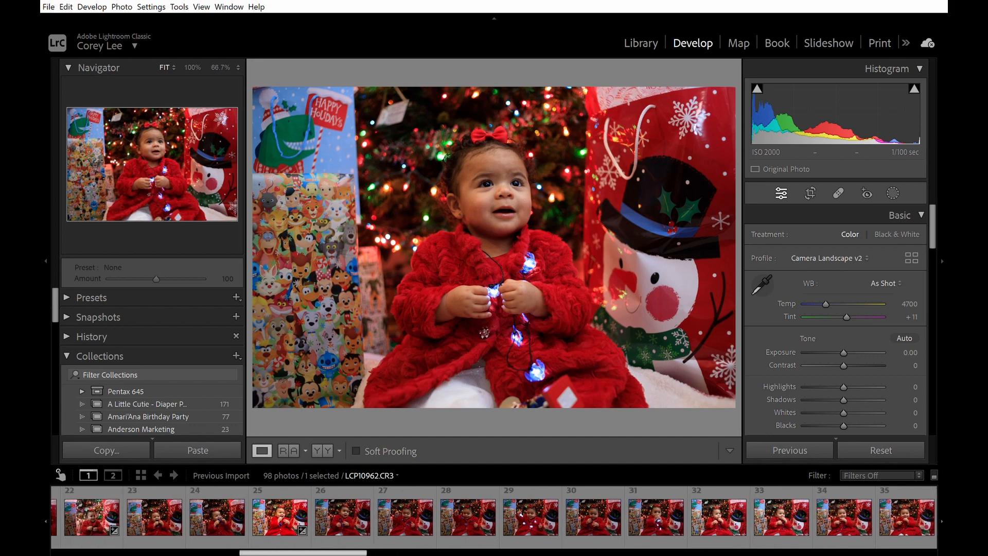
pyautogui.click(280, 516)
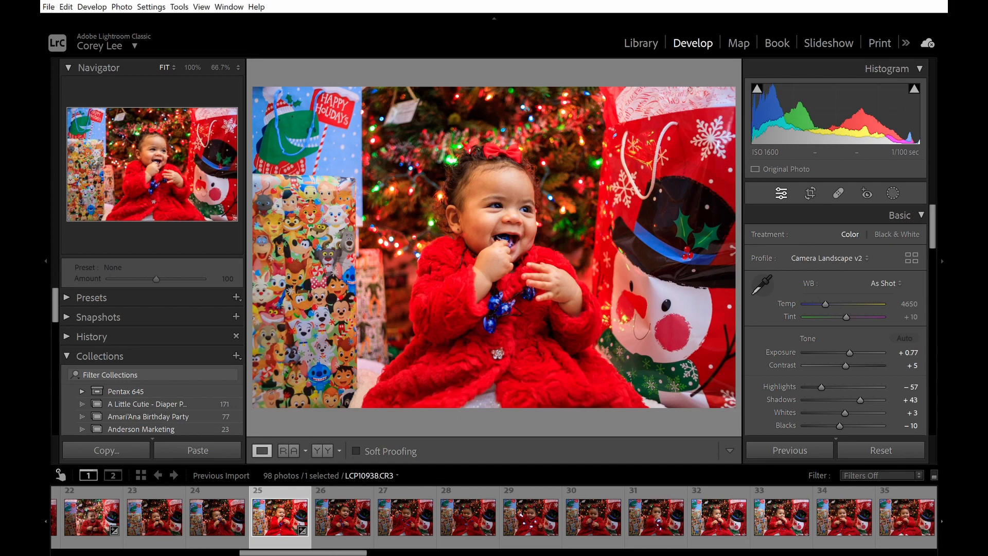
pyautogui.press('F6')
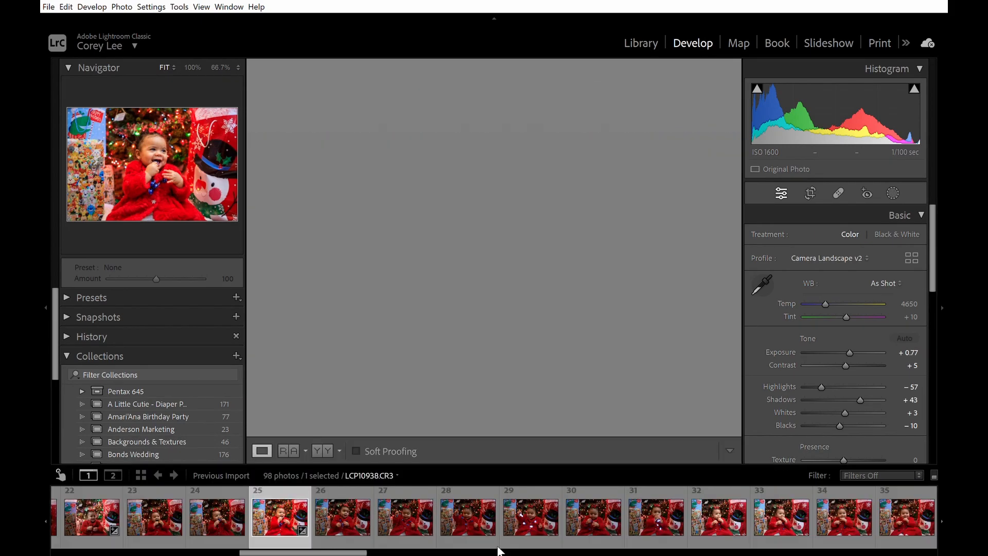
# Paste the develop settings copied from LCP10938 onto LCP10962 and set its Exposure to +0.57
pyautogui.click(497, 549)
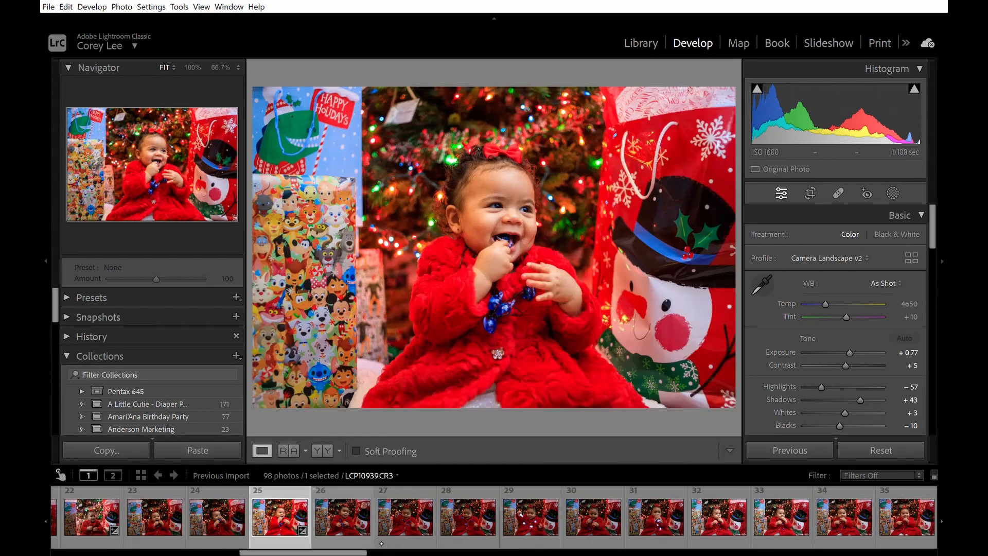
pyautogui.scroll(-5, 493, 517)
pyautogui.click(441, 517)
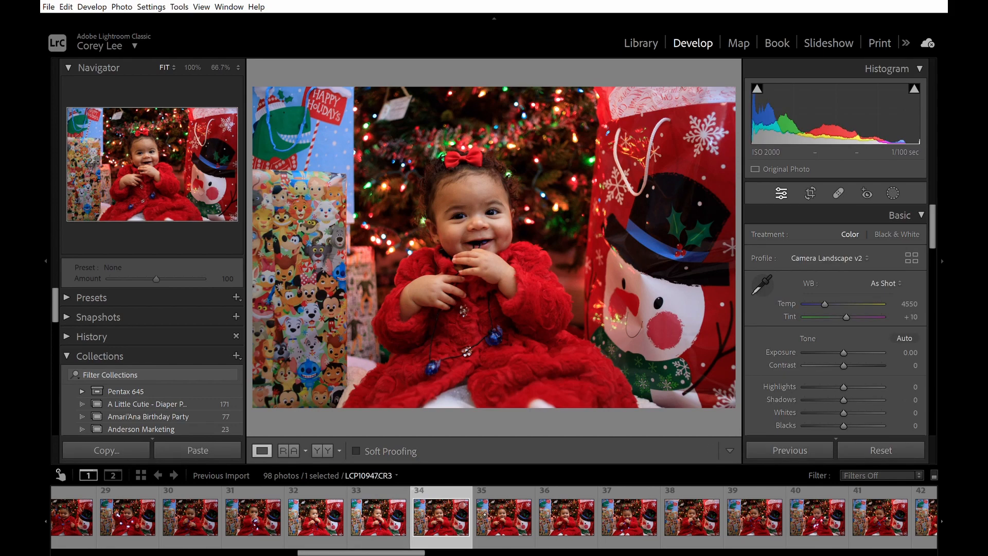
pyautogui.click(629, 517)
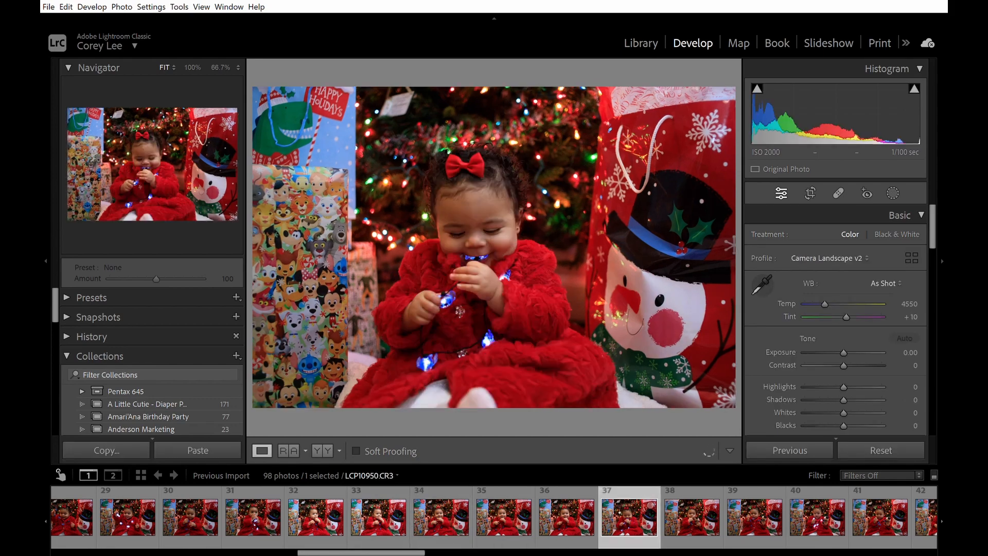
pyautogui.click(879, 517)
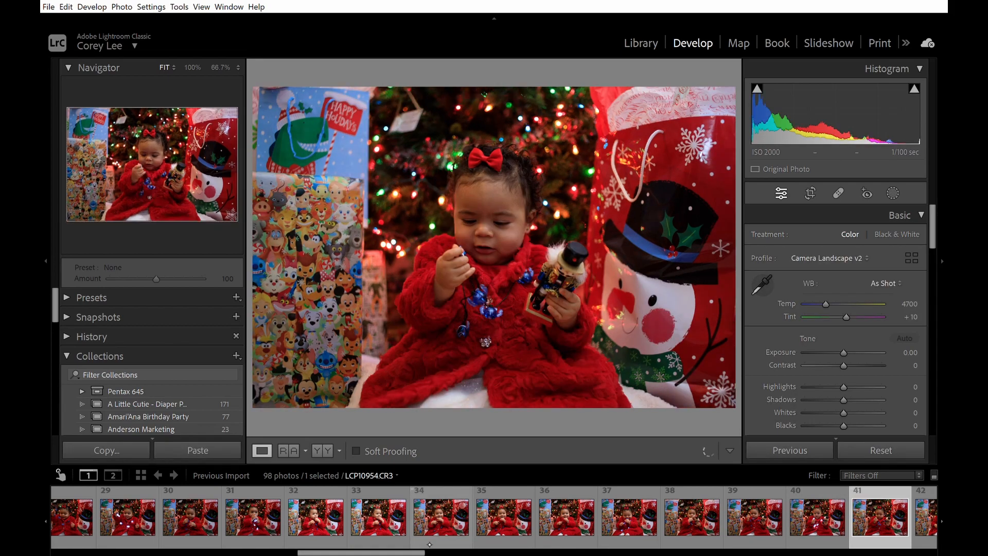
pyautogui.click(432, 552)
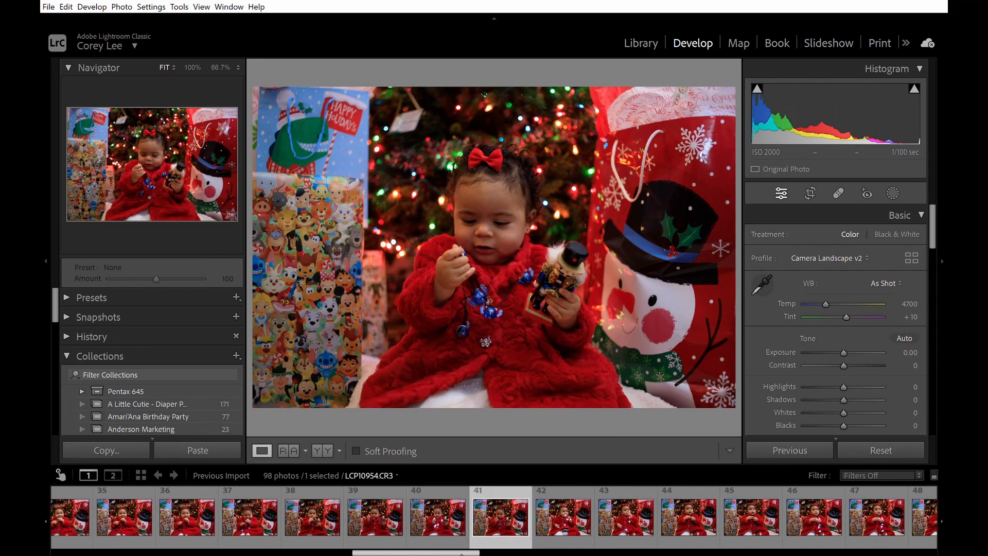
pyautogui.click(492, 545)
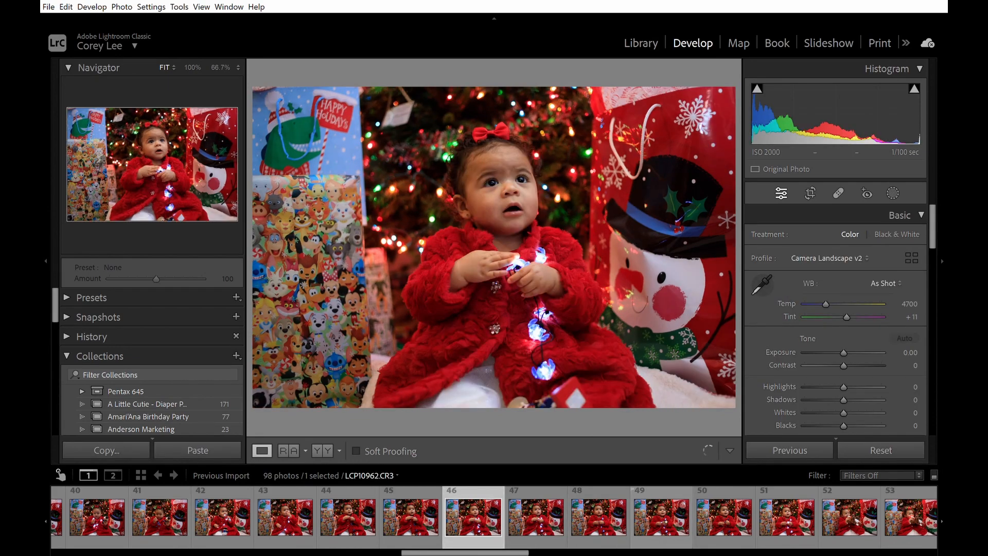
pyautogui.click(661, 517)
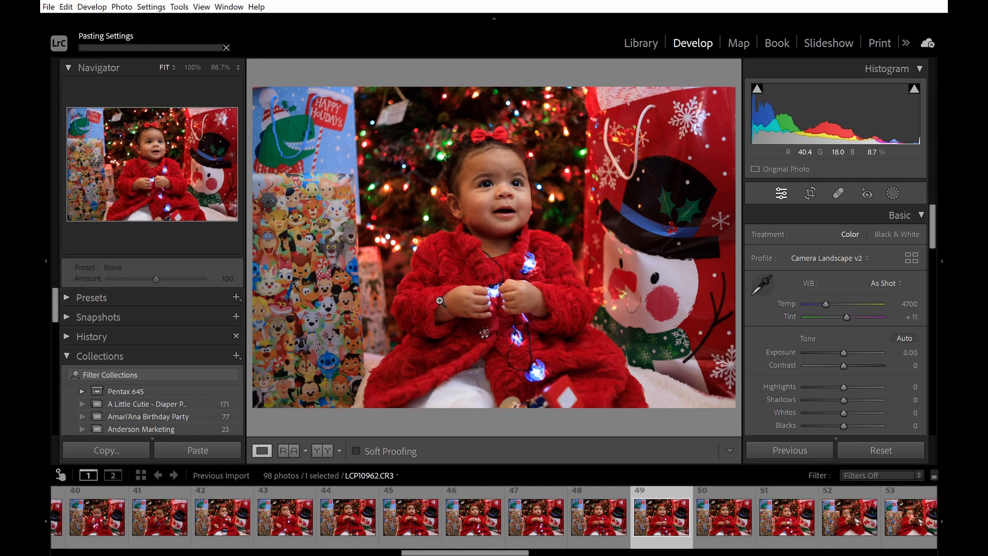
pyautogui.hotkey('ctrl', 'u')
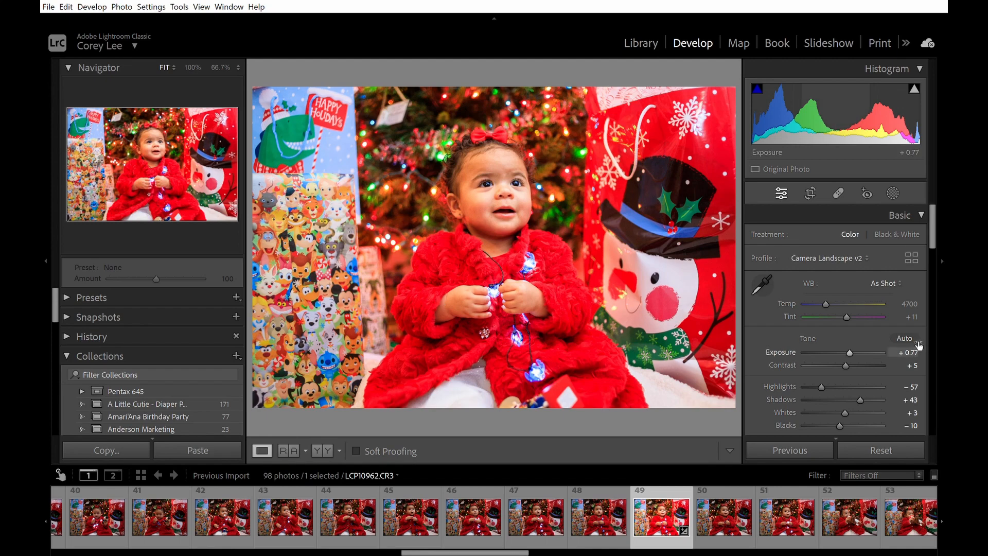
pyautogui.moveTo(917, 348); pyautogui.dragTo(913, 348)
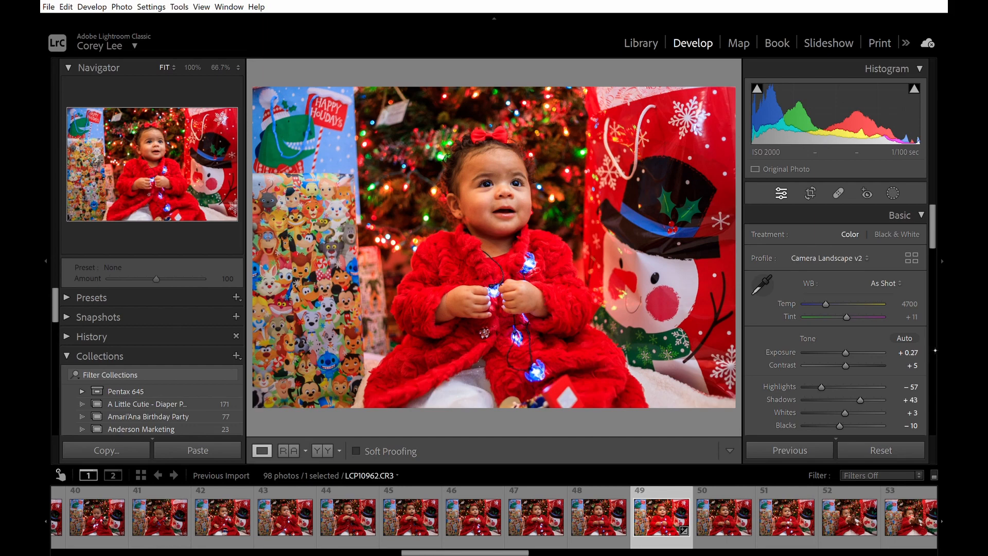
pyautogui.moveTo(910, 353); pyautogui.dragTo(921, 353)
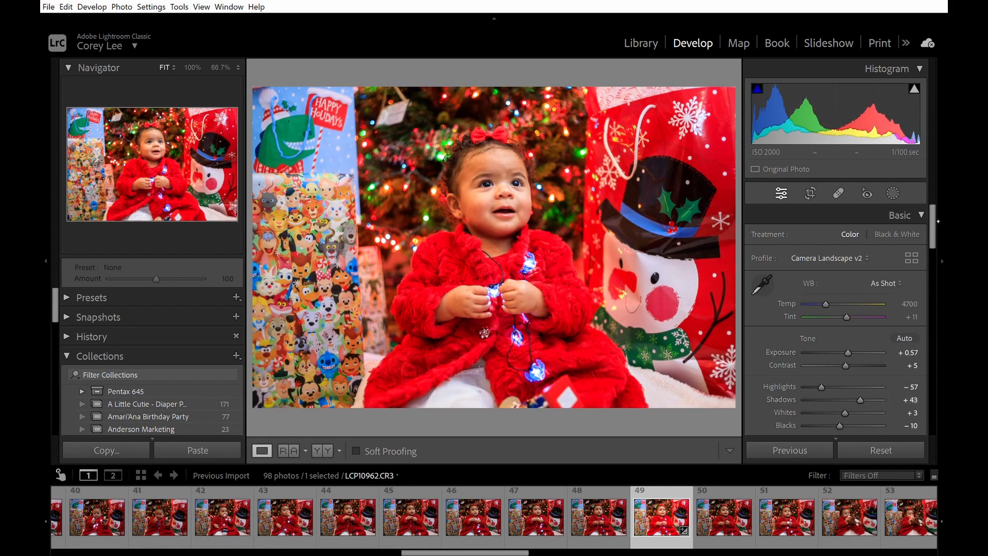
# Reset Vibrance and Saturation to 0 on LCP10962 and set its Shadows to +48
pyautogui.moveTo(934, 220); pyautogui.dragTo(937, 246)
pyautogui.doubleClick(864, 370)
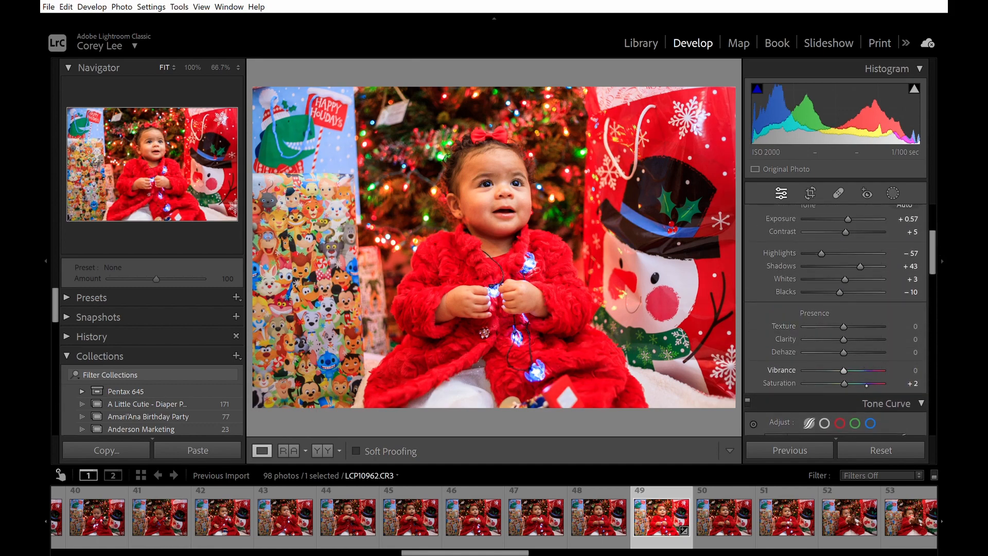
pyautogui.doubleClick(866, 384)
pyautogui.moveTo(873, 266); pyautogui.dragTo(876, 266)
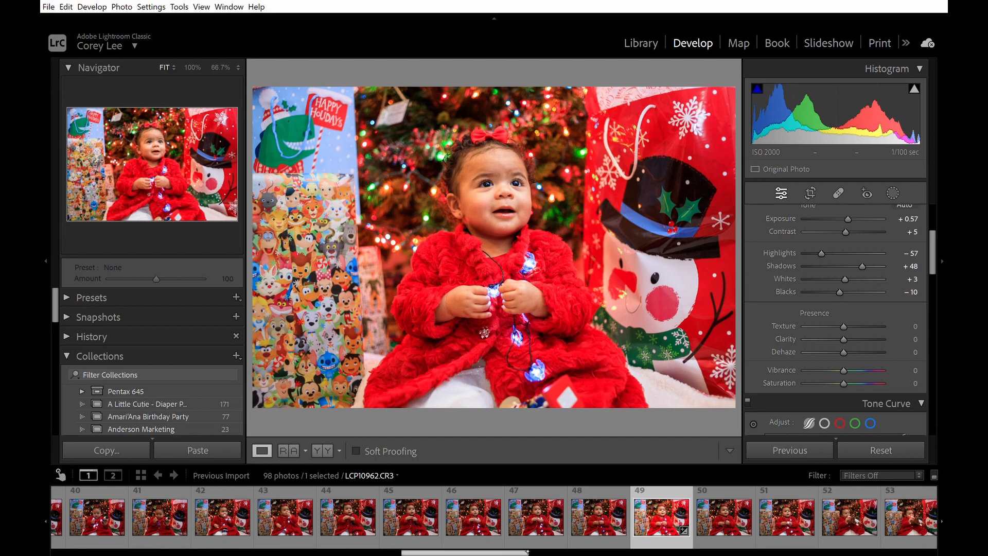
# Review the unedited photos from LCP10963 to LCP10972 one after another
pyautogui.moveTo(527, 551); pyautogui.dragTo(563, 551)
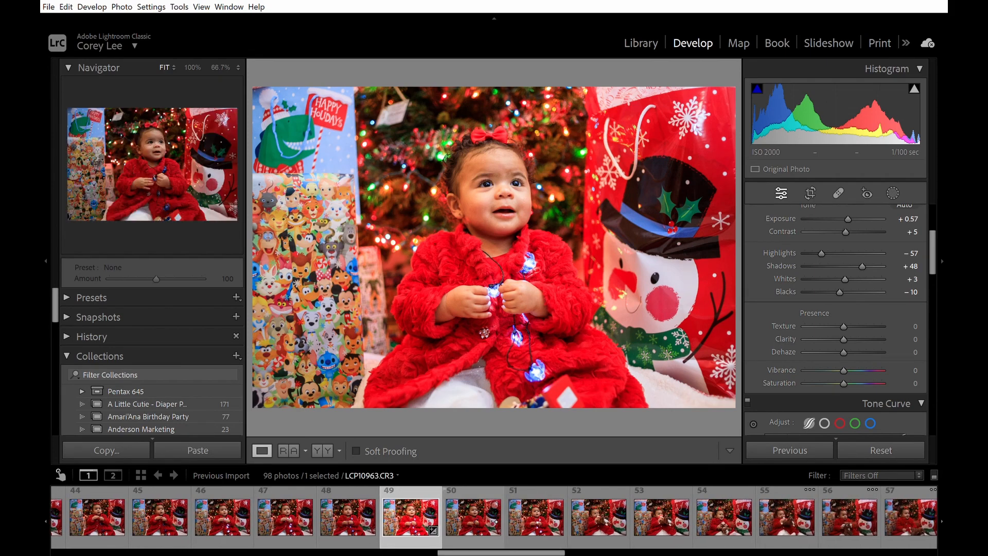
pyautogui.click(488, 520)
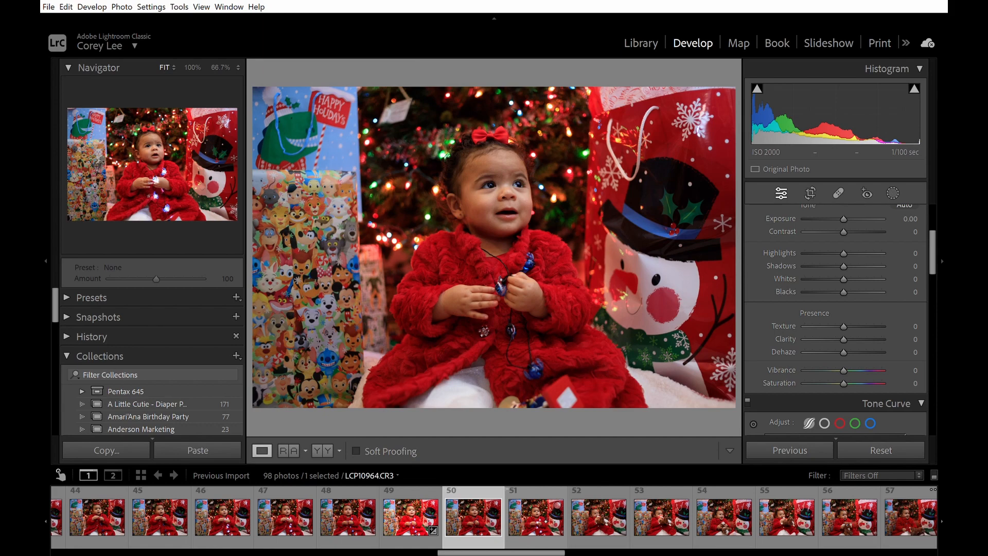
pyautogui.press('Right')
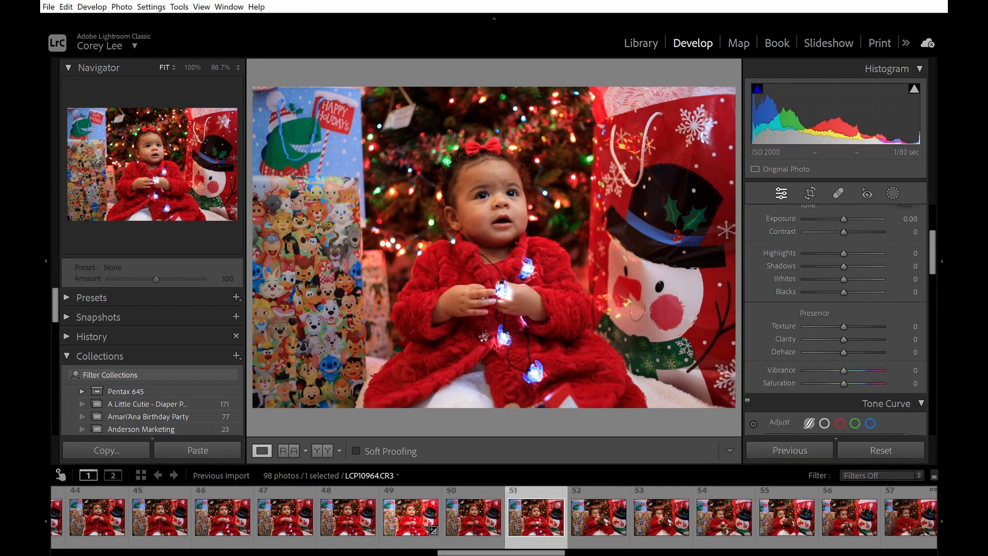
pyautogui.press('Right')
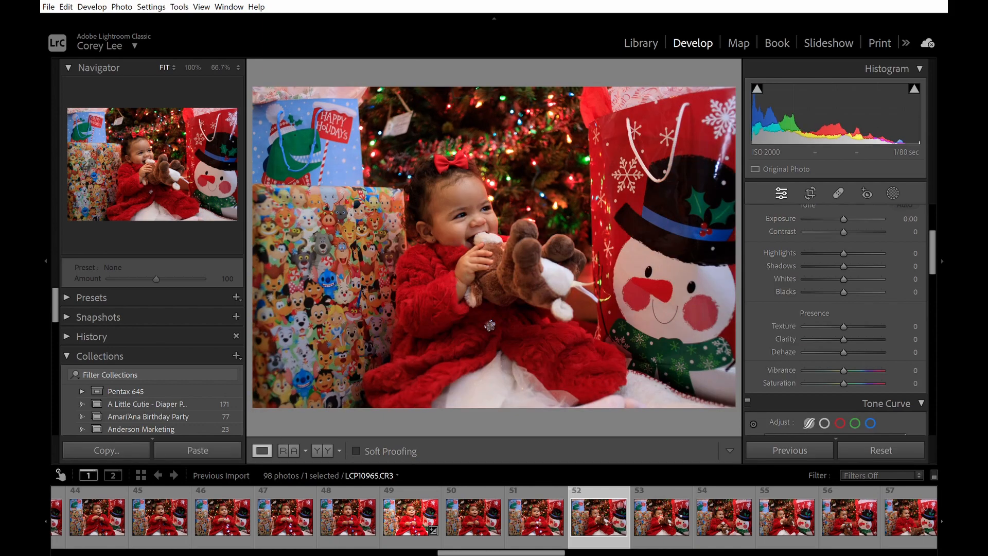
pyautogui.press('Right')
pyautogui.press('Right')
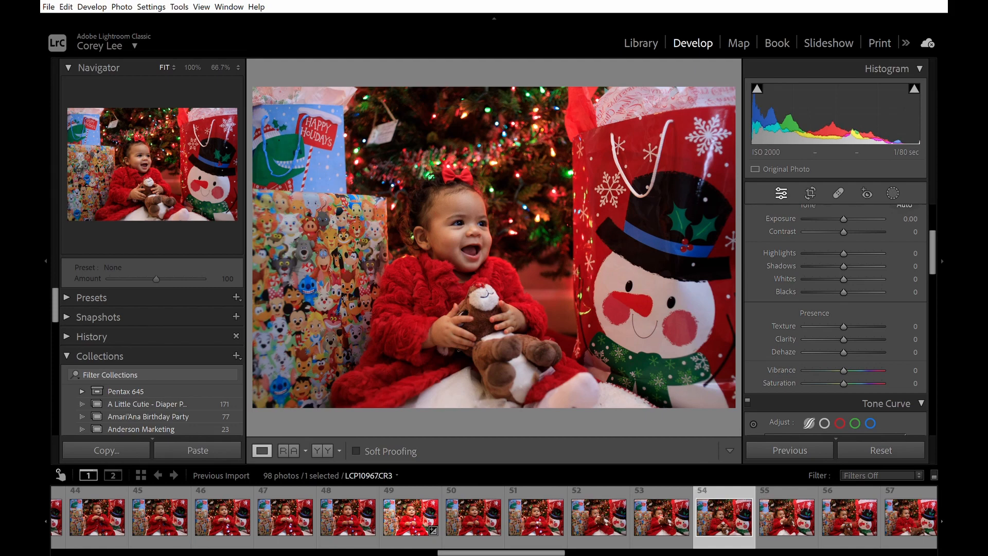
pyautogui.press('Right')
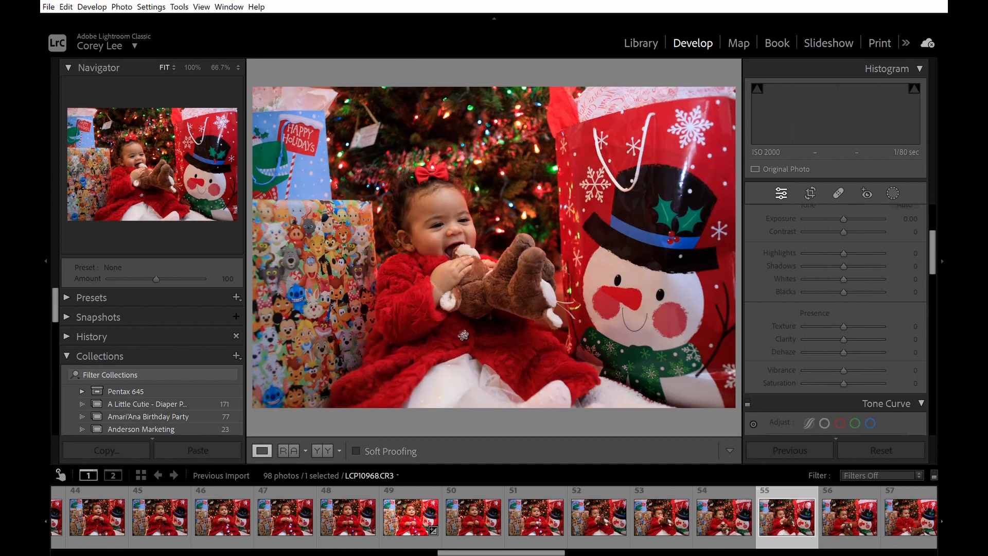
pyautogui.press('Right')
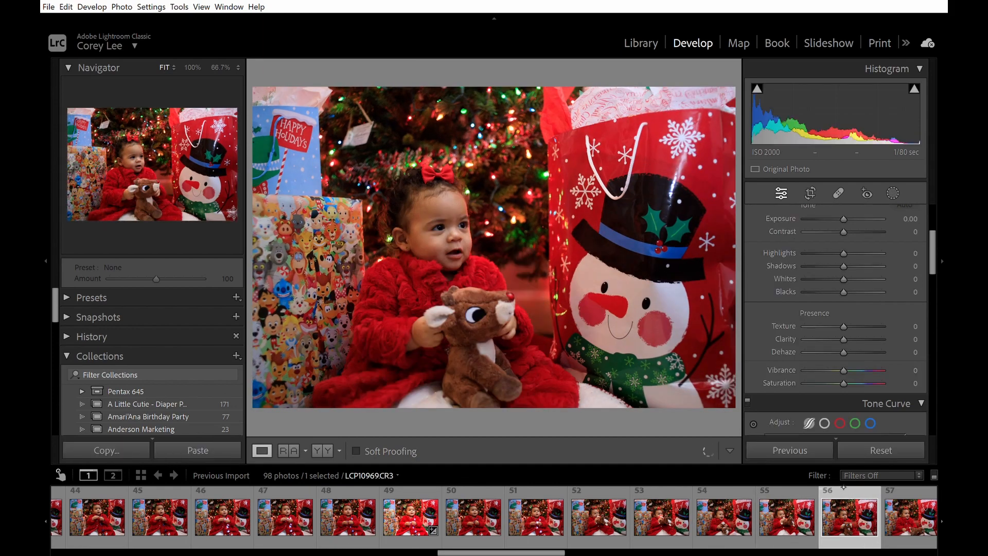
pyautogui.press('Right')
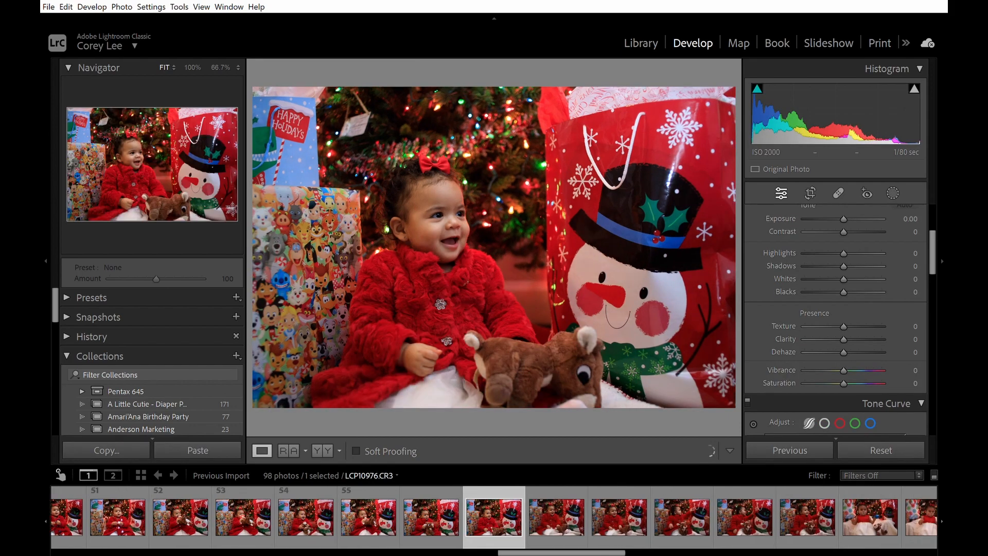
pyautogui.press('Right')
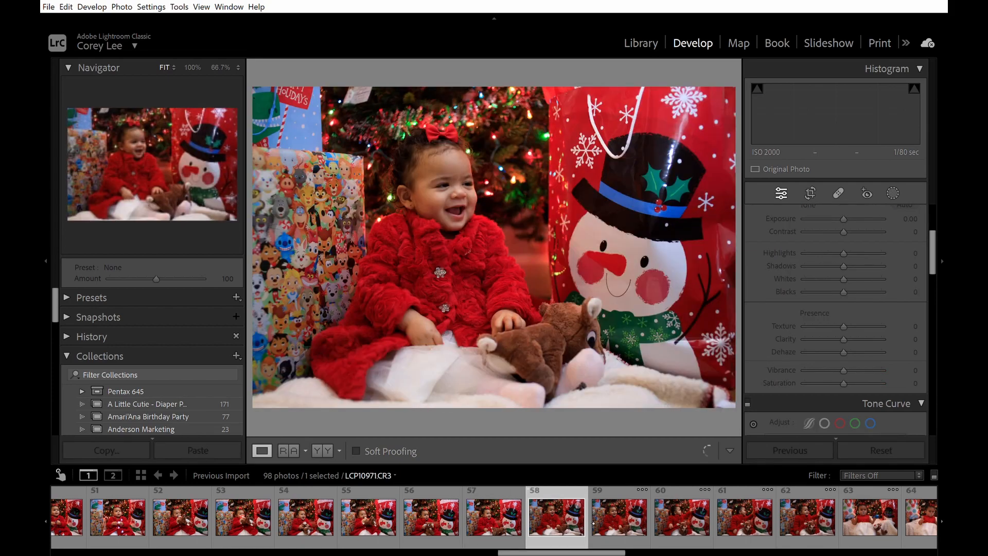
pyautogui.press('Right')
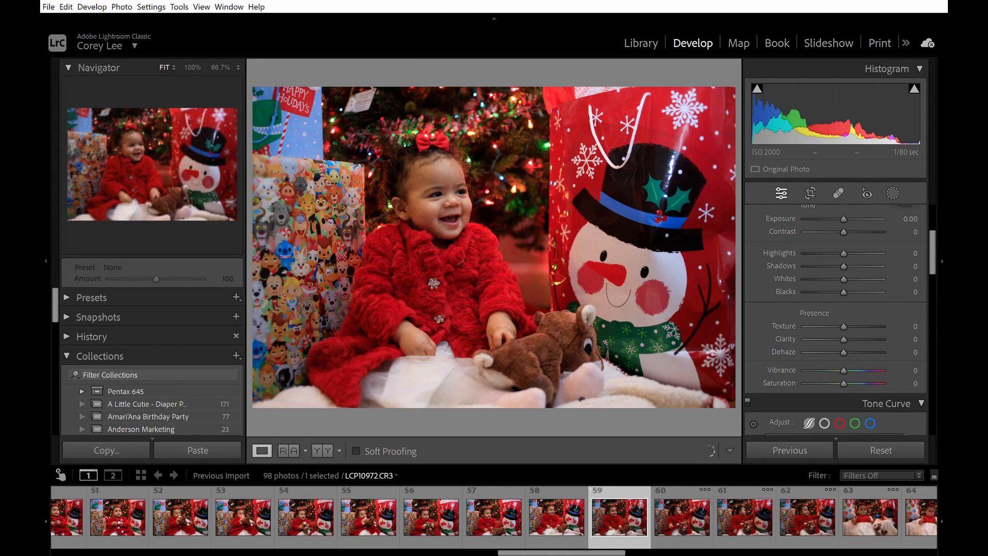
# Paste the develop settings copied from LCP10938 onto LCP10972 and reset its Vibrance and Saturation to 0
pyautogui.click(456, 175)
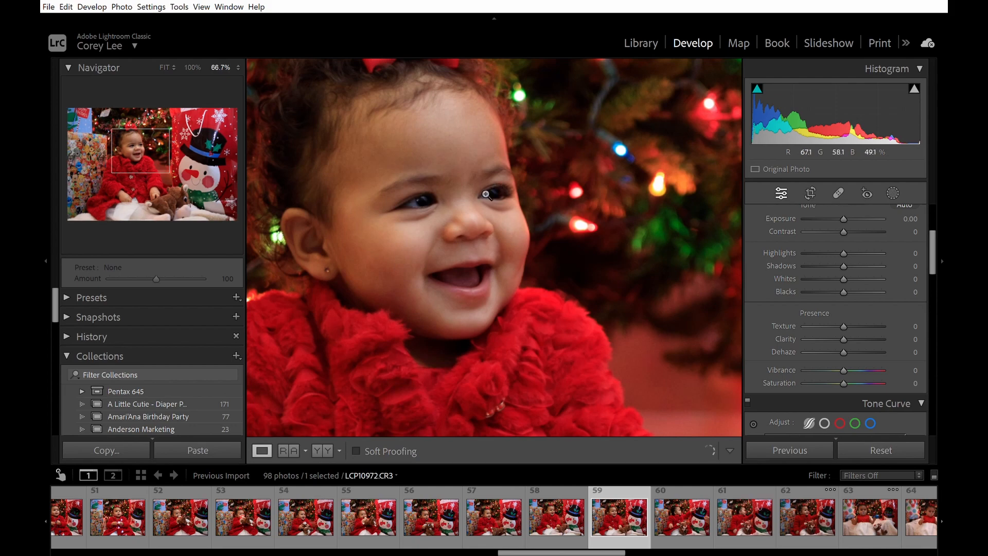
pyautogui.click(484, 195)
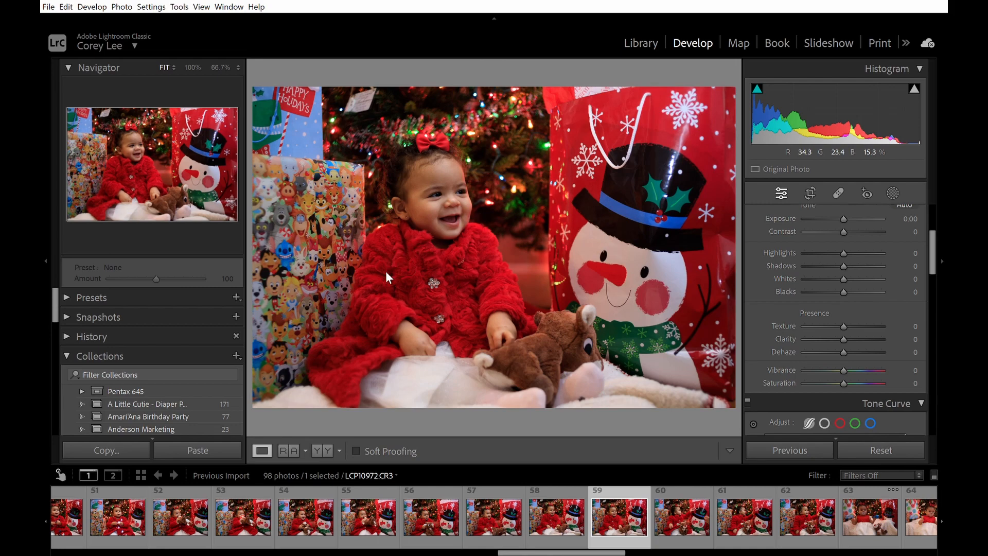
pyautogui.hotkey('ctrl', 'u')
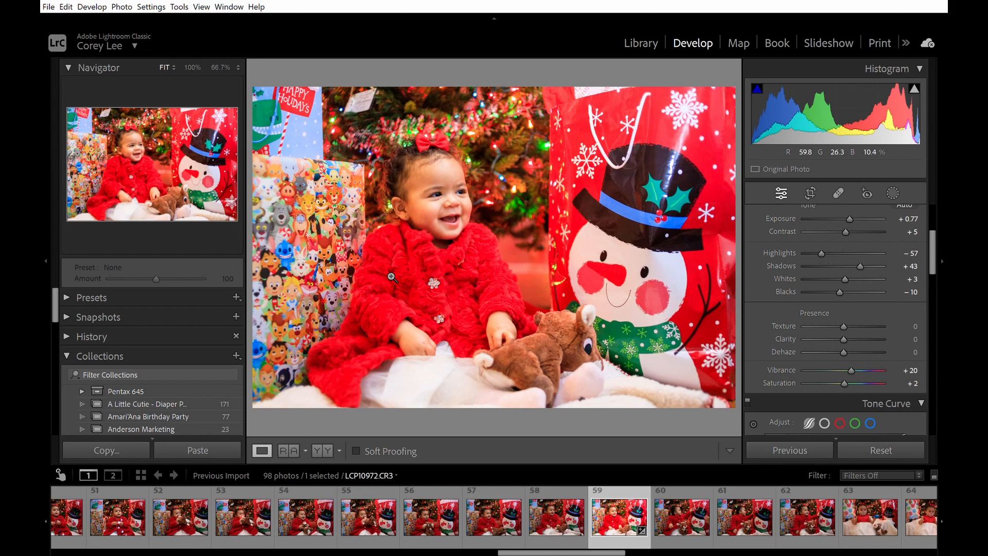
pyautogui.doubleClick(864, 368)
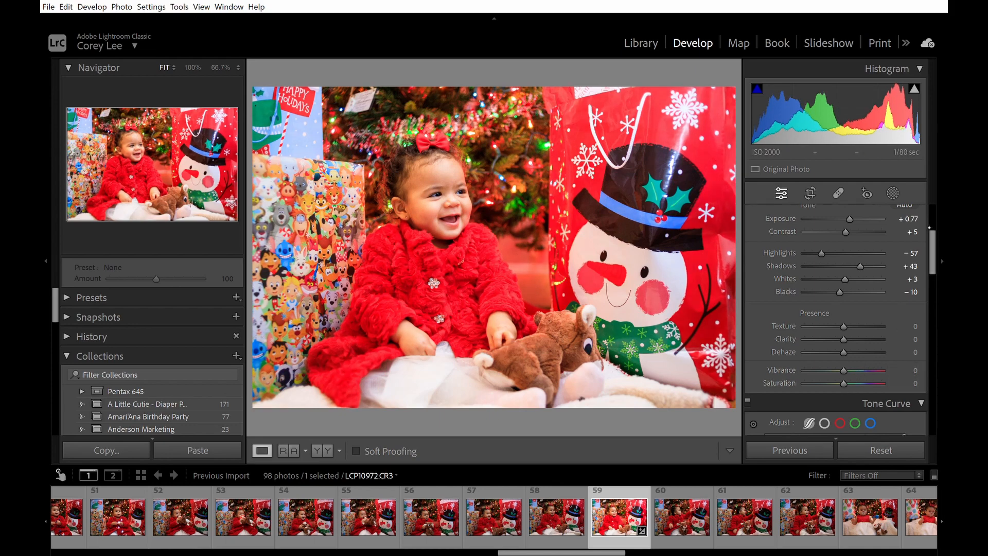
# Set the Exposure of LCP10972 to +0.37
pyautogui.moveTo(849, 219); pyautogui.dragTo(848, 219)
pyautogui.press('Down')
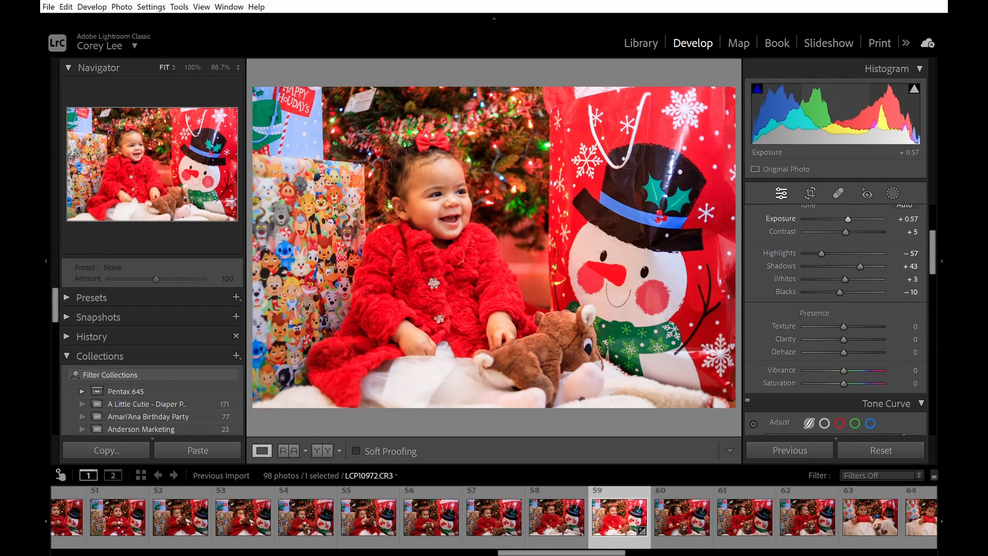
pyautogui.press('Down')
pyautogui.press('Down')
pyautogui.press('Down')
pyautogui.press('Down')
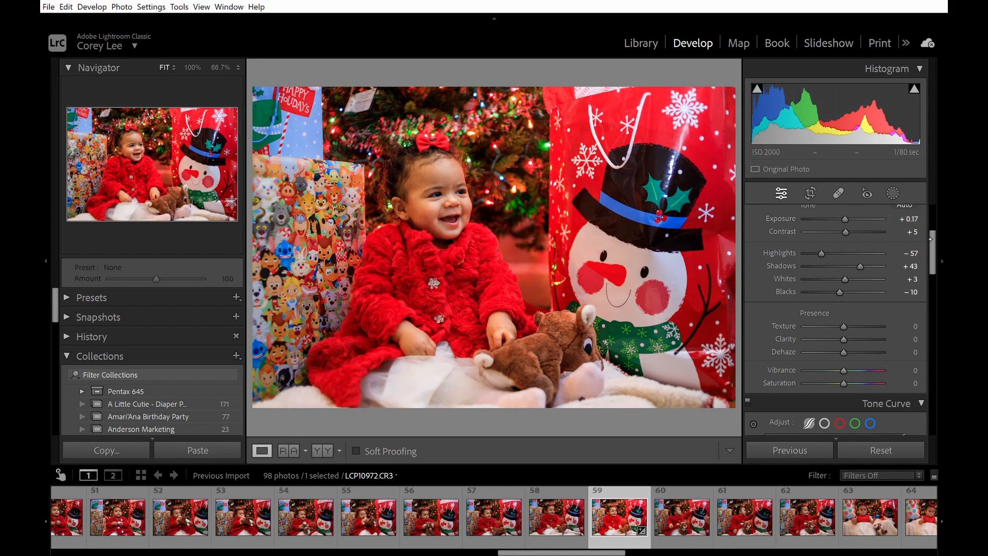
pyautogui.press('.')
pyautogui.press('.')
pyautogui.press('.')
pyautogui.press('z')
pyautogui.press('z')
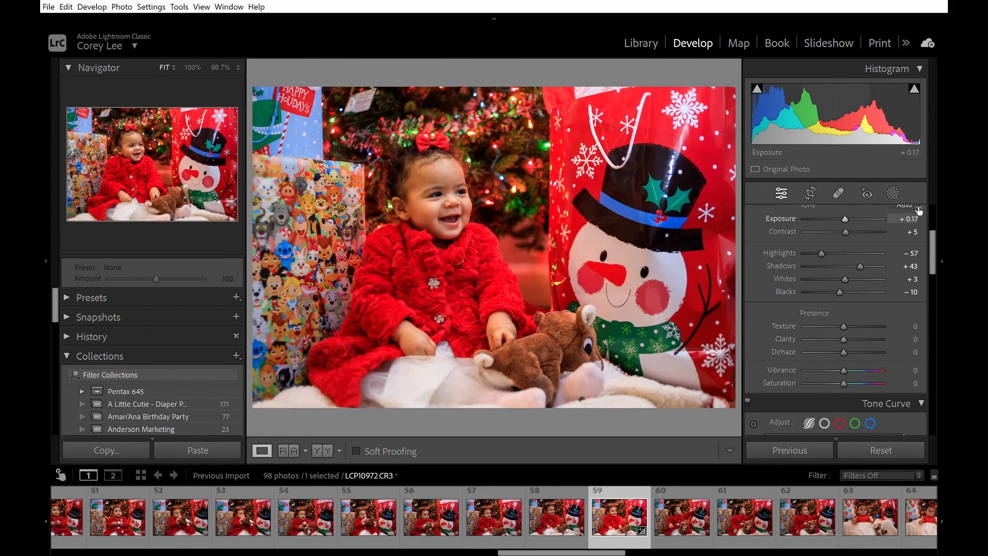
pyautogui.press('=')
pyautogui.press('=')
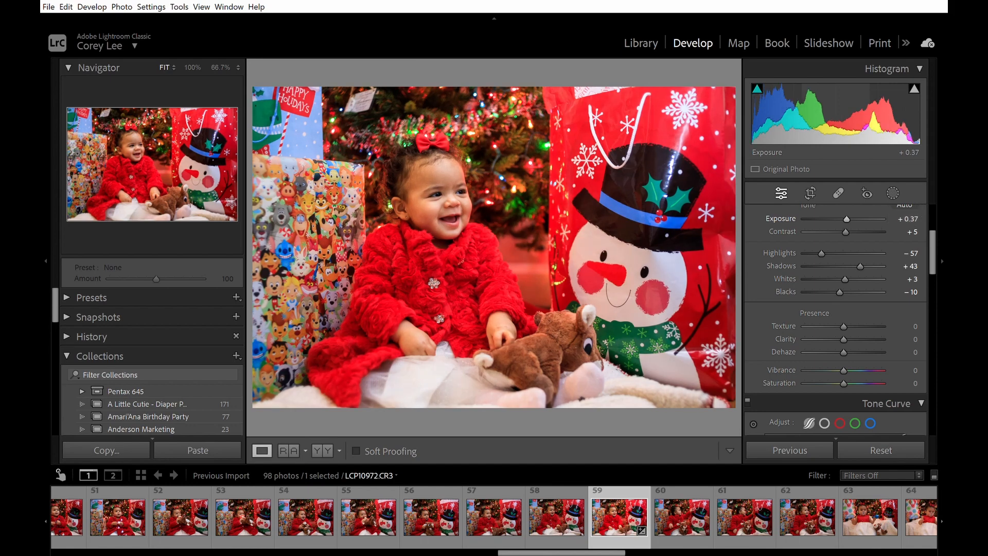
# Set the Highlights of LCP10972 to −59
pyautogui.press('.')
pyautogui.press('.')
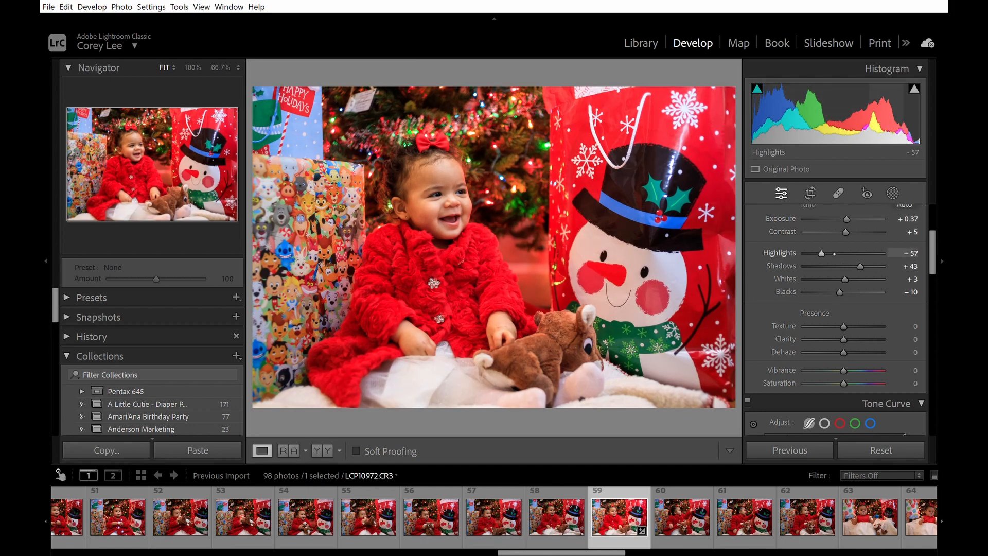
pyautogui.press('-')
pyautogui.press('-')
pyautogui.press(',')
pyautogui.press(',')
# Crop LCP10972 tighter around the baby at the original aspect ratio, cutting off part of the snowman bag, and check the face up close
pyautogui.press('r')
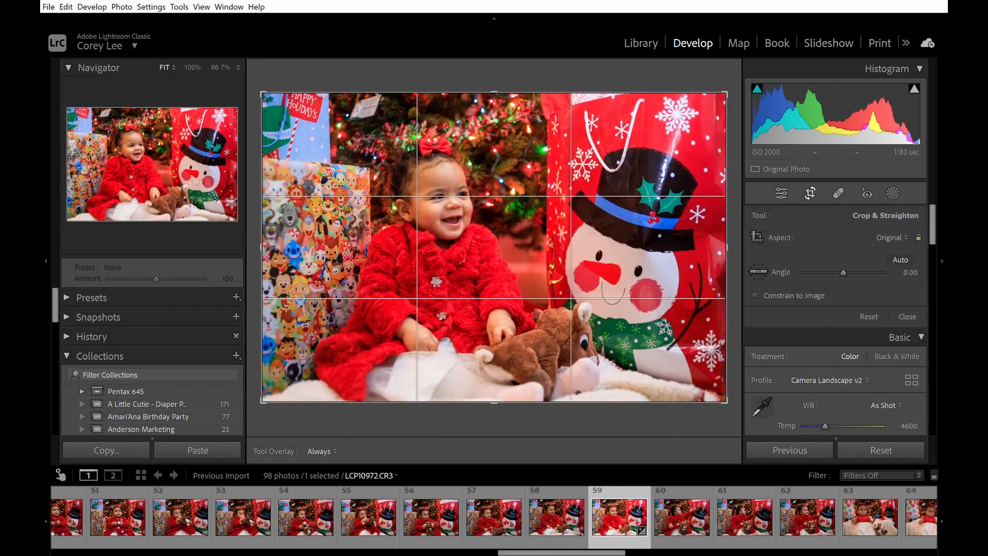
pyautogui.moveTo(726, 246); pyautogui.dragTo(682, 257)
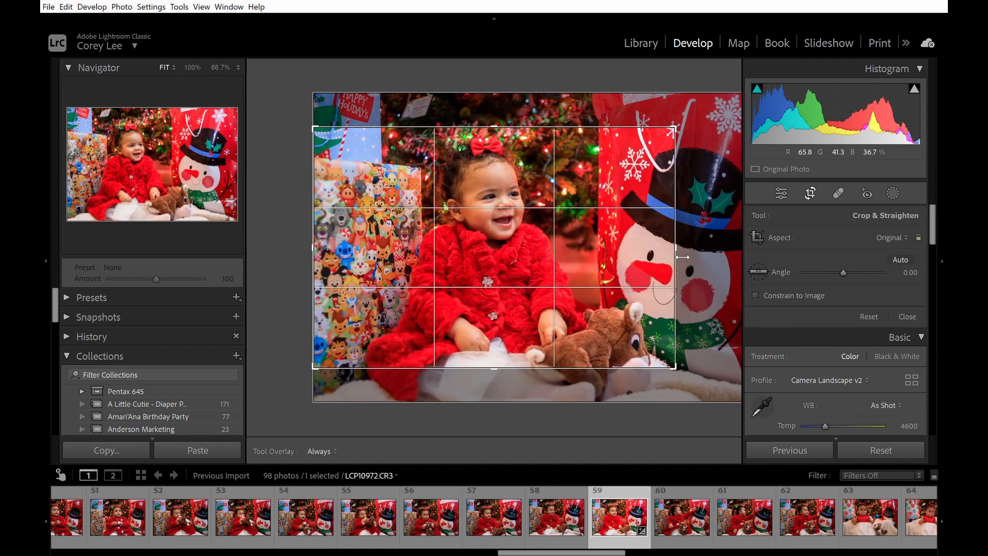
pyautogui.moveTo(635, 292); pyautogui.dragTo(633, 301)
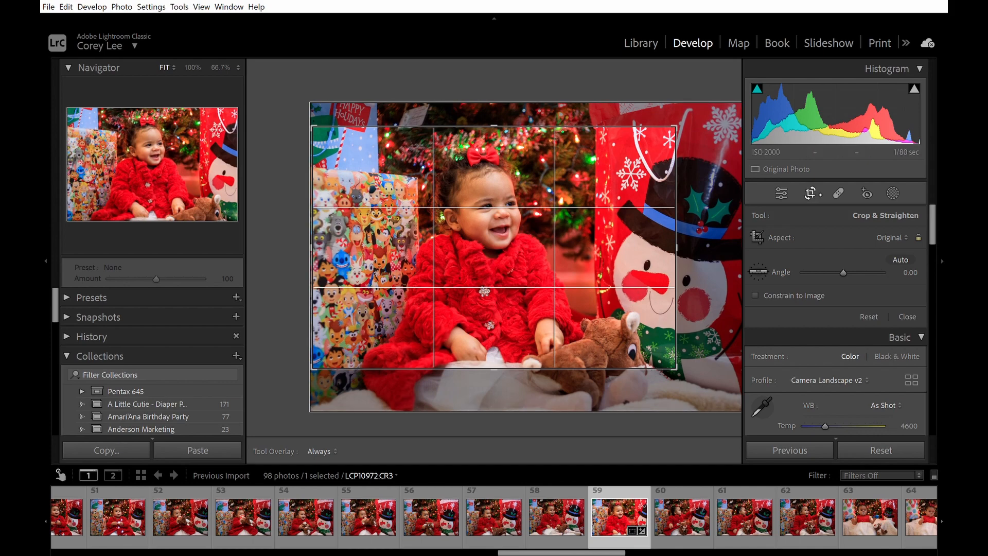
pyautogui.press('Return')
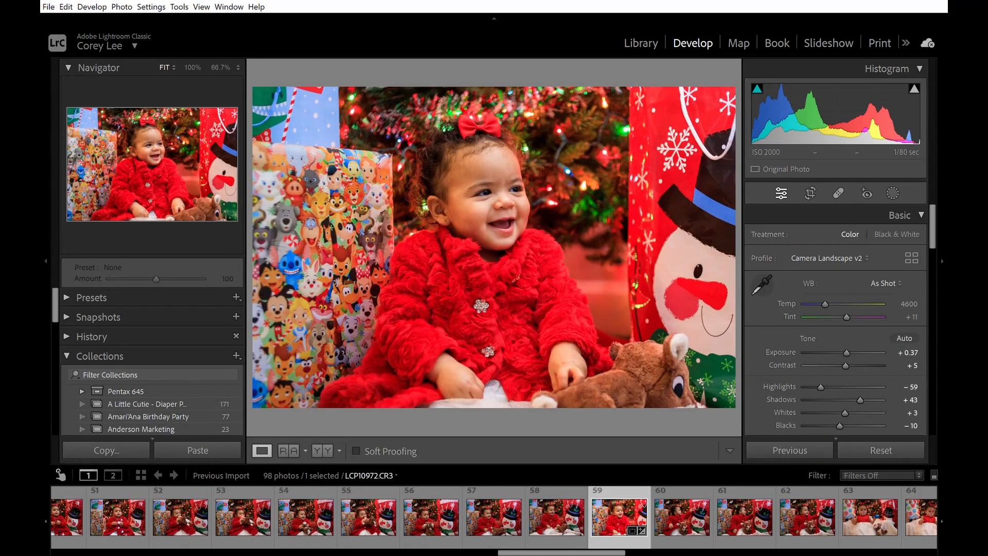
pyautogui.click(508, 187)
pyautogui.click(633, 252)
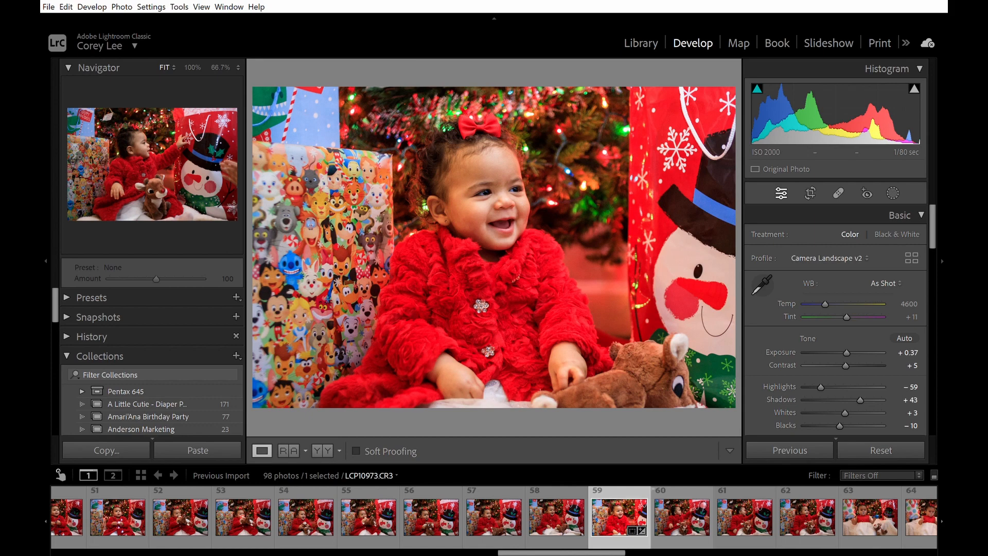
# Apply the develop settings and crop of LCP10972 to the next photo, LCP10973
pyautogui.click(684, 517)
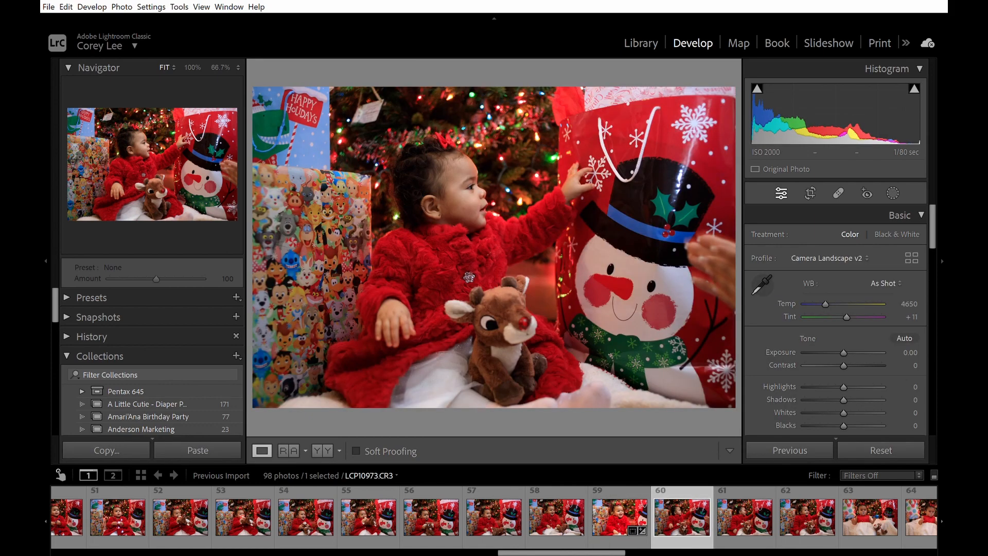
pyautogui.click(476, 174)
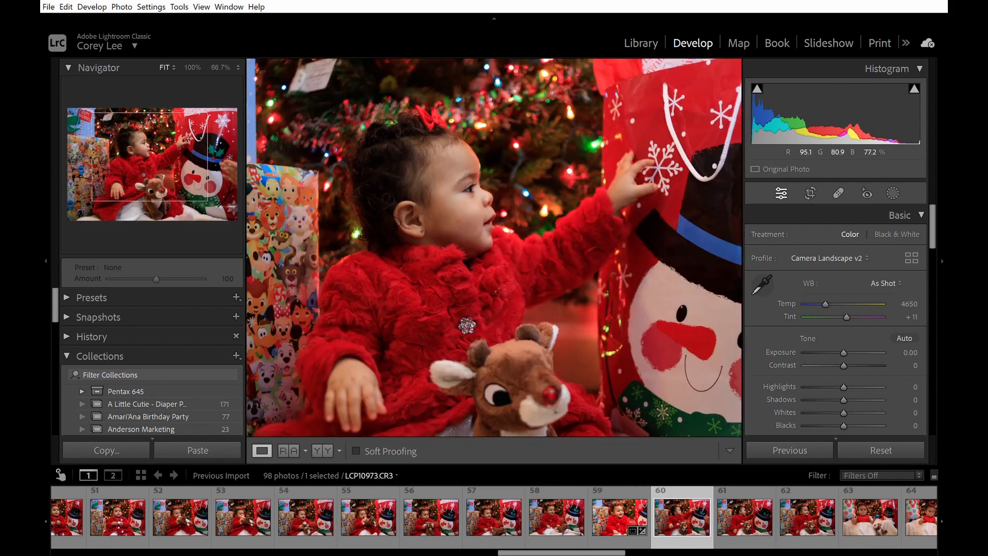
pyautogui.press('z')
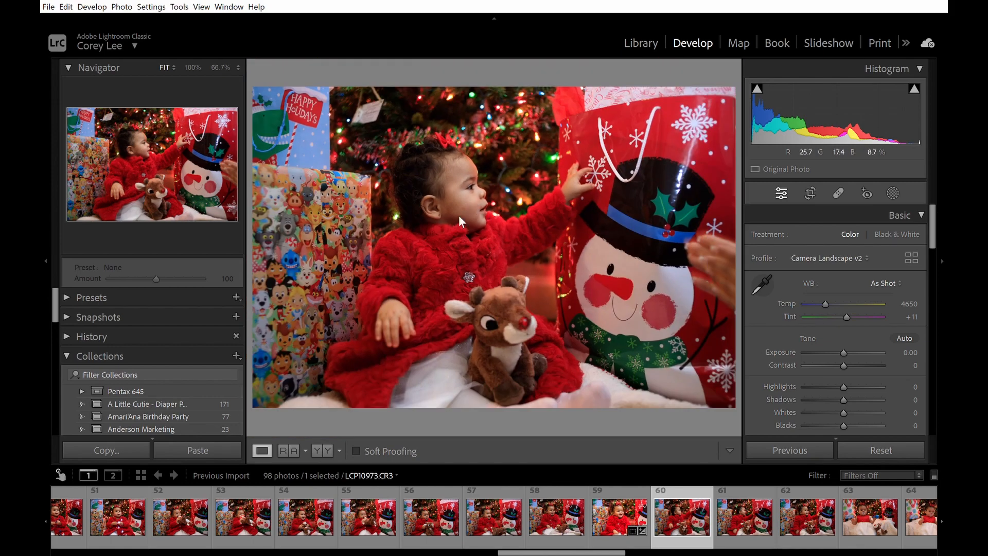
pyautogui.hotkey('ctrl', 'shift', 'v')
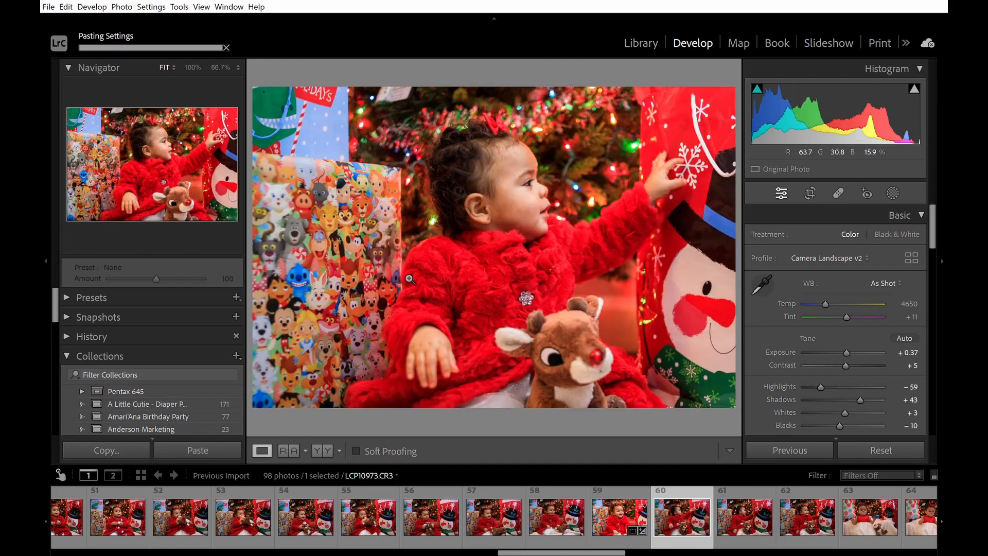
# Enlarge and reposition the crop of LCP10973 to include more of the snowman bag and reindeer, and compare it with the next frame
pyautogui.click(812, 193)
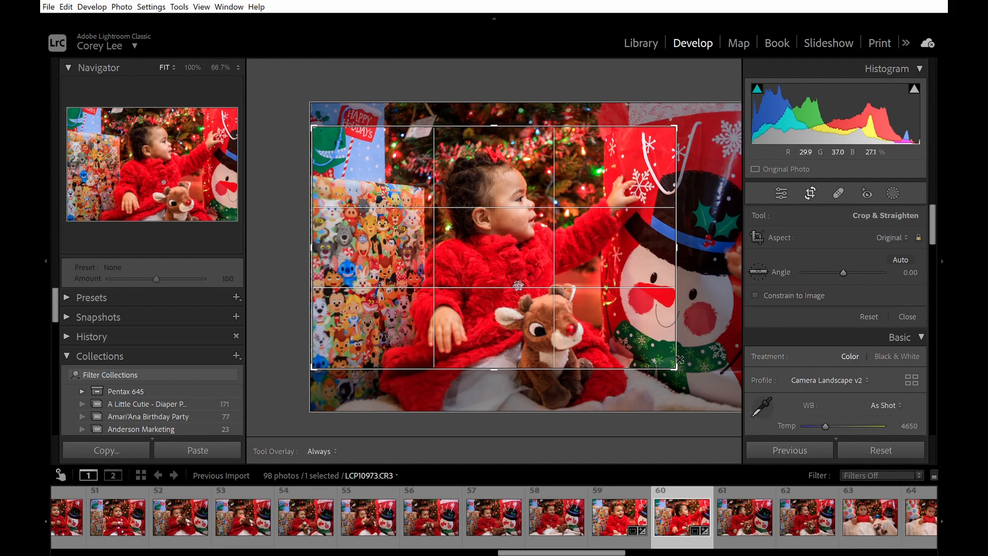
pyautogui.moveTo(676, 360); pyautogui.dragTo(696, 381)
pyautogui.moveTo(601, 283); pyautogui.dragTo(601, 292)
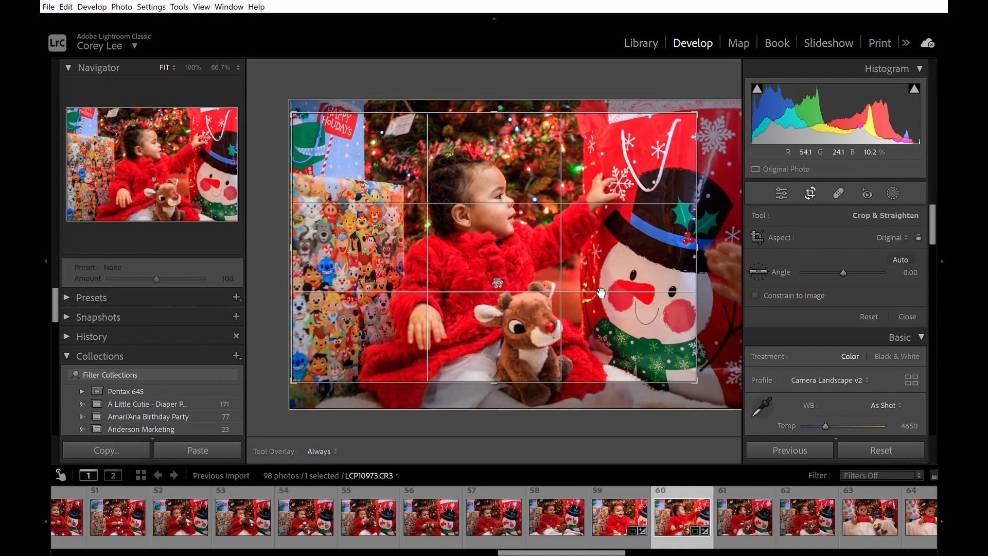
pyautogui.moveTo(601, 293); pyautogui.dragTo(594, 295)
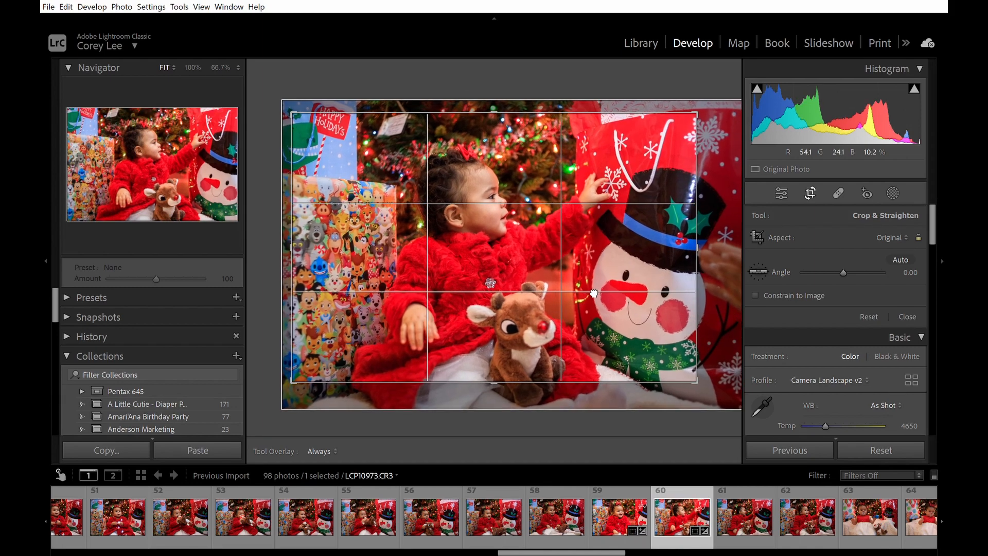
pyautogui.press('Return')
pyautogui.press('Right')
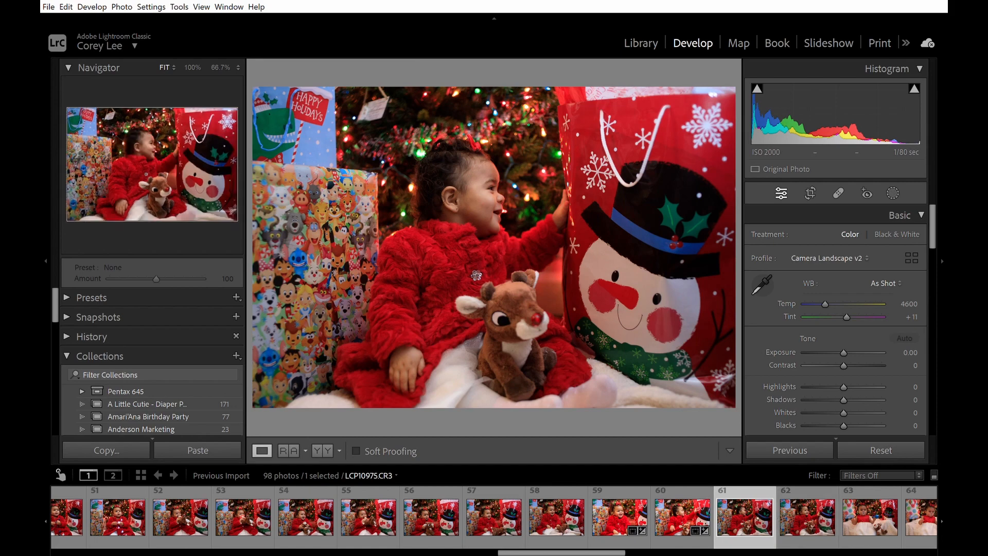
pyautogui.press('Left')
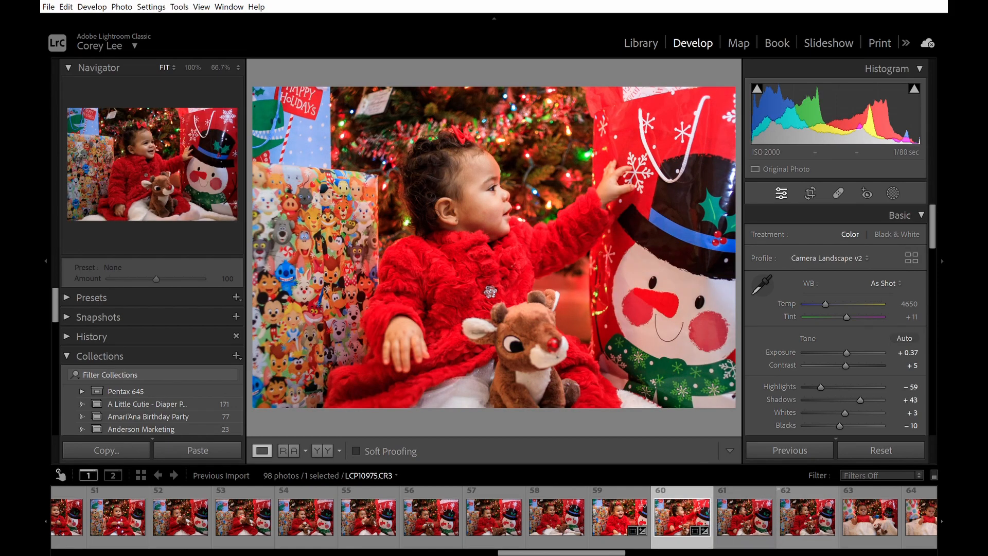
# Compare LCP10973 with LCP10975 and apply the develop settings and crop of LCP10973 to LCP10975
pyautogui.click(819, 496)
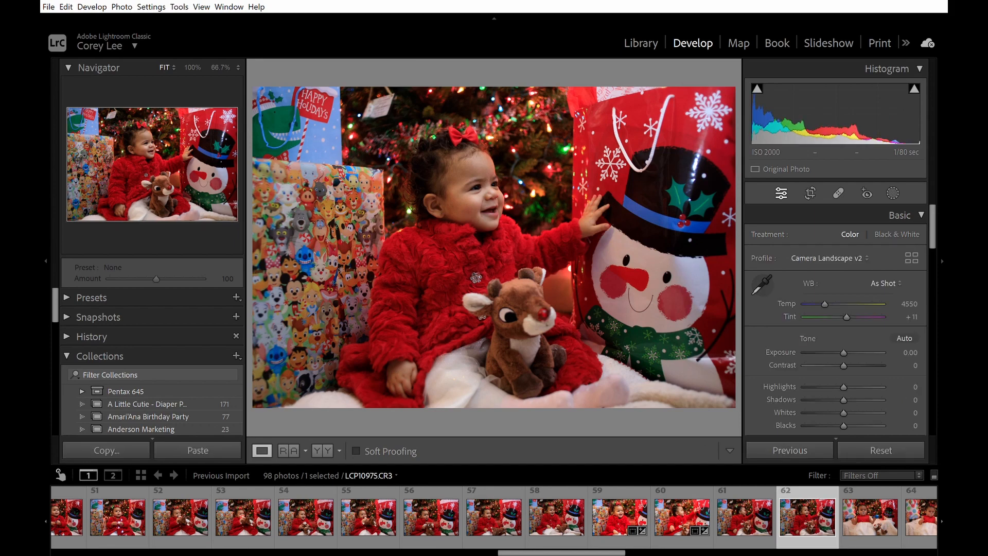
pyautogui.click(682, 516)
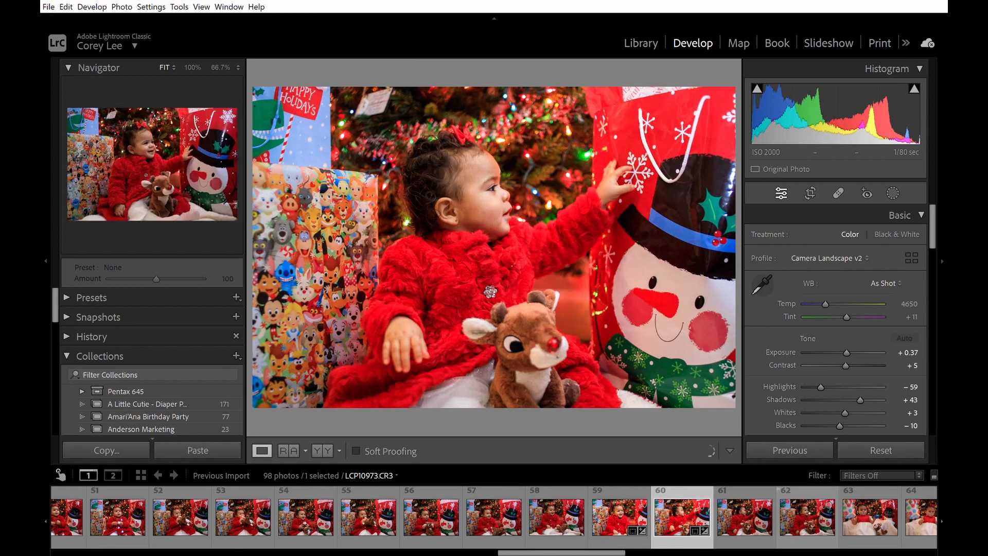
pyautogui.press('Right')
pyautogui.press('Right')
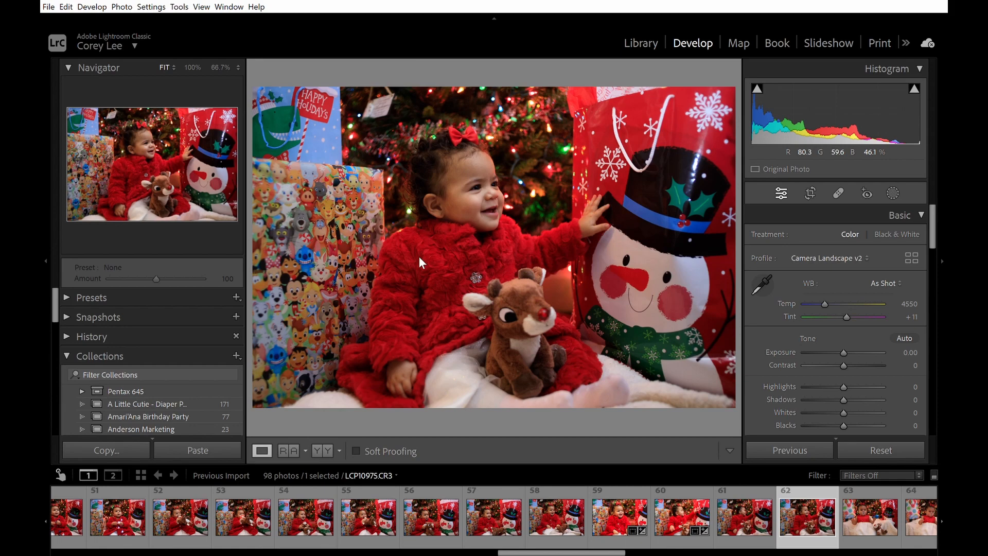
pyautogui.hotkey('ctrl', 'shift', 'v')
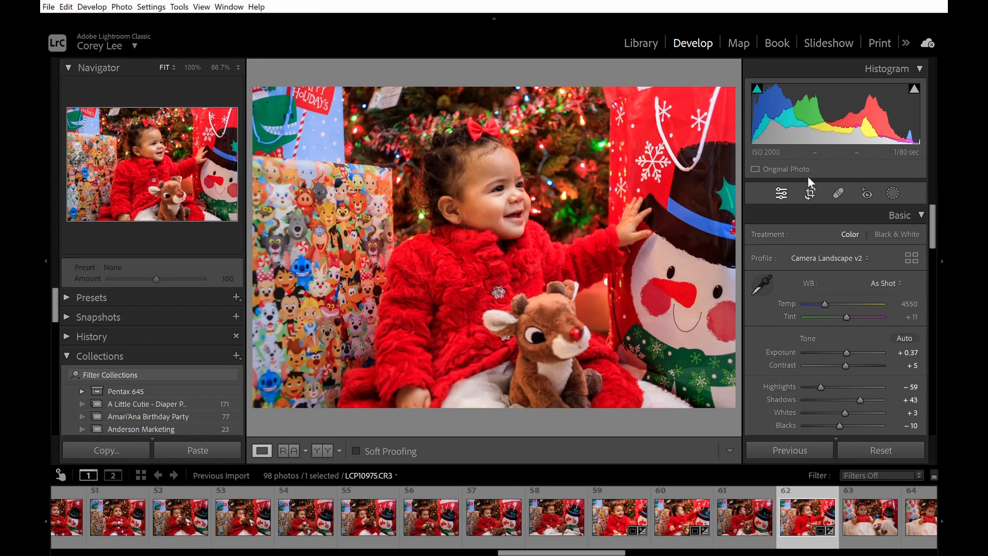
# Enlarge and reposition the crop of LCP10975 at the original aspect ratio to include more of the snowman bag and the white blanket
pyautogui.press('r')
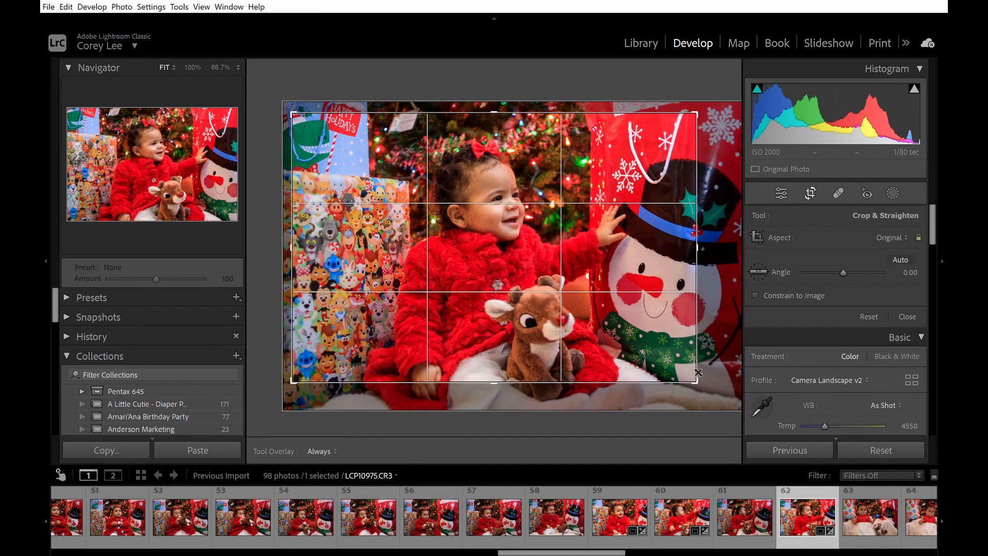
pyautogui.moveTo(698, 372); pyautogui.dragTo(717, 396)
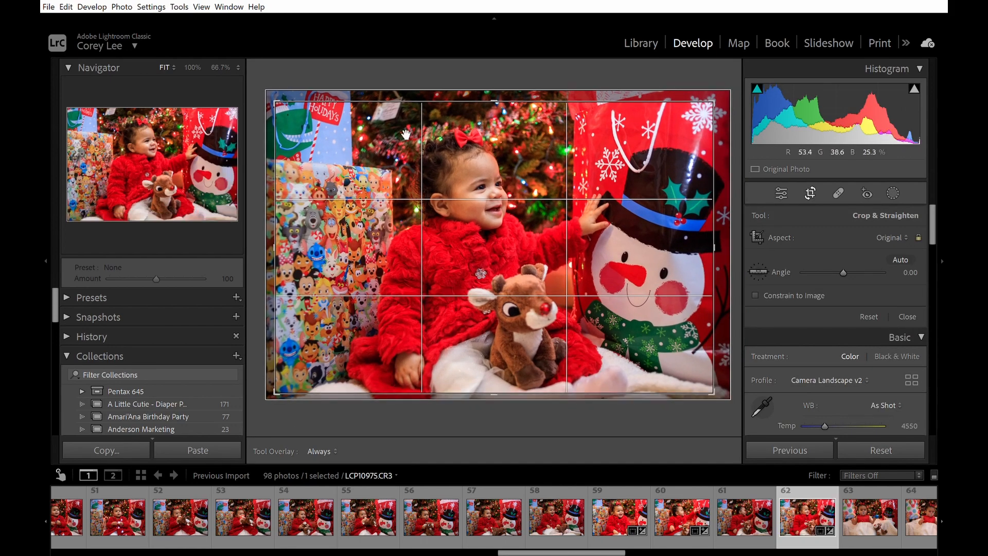
pyautogui.moveTo(284, 98); pyautogui.dragTo(266, 96)
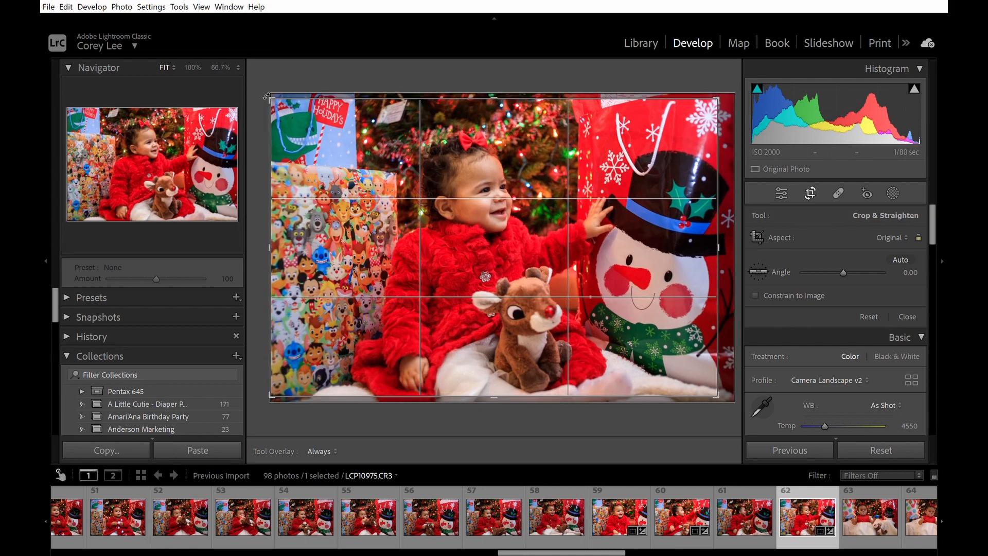
pyautogui.moveTo(466, 214); pyautogui.dragTo(435, 198)
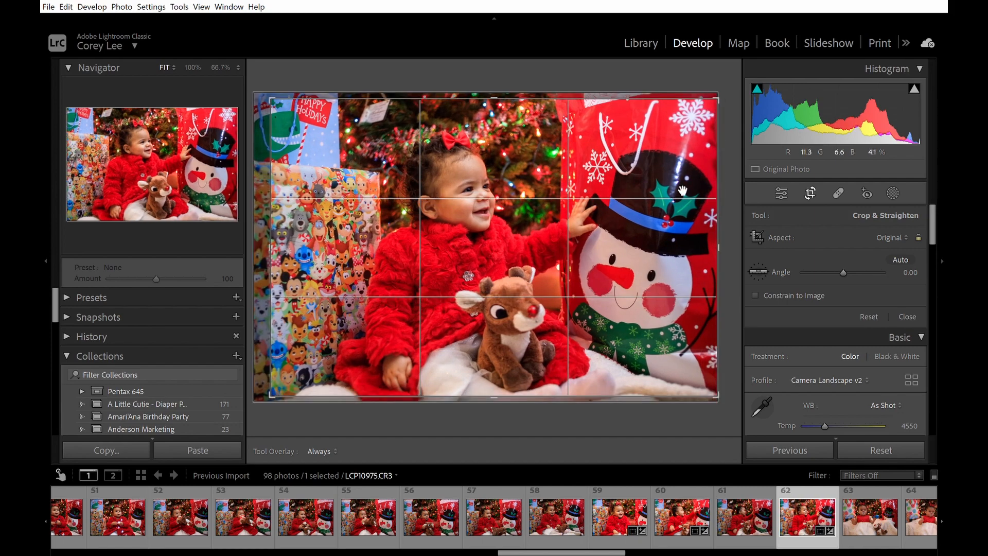
pyautogui.moveTo(718, 92); pyautogui.dragTo(701, 111)
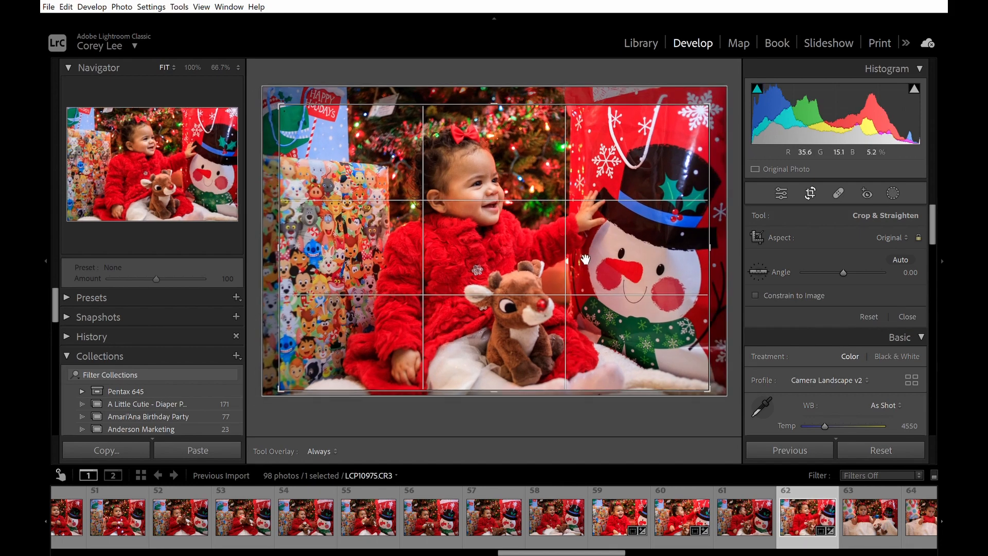
pyautogui.moveTo(525, 371); pyautogui.dragTo(502, 382)
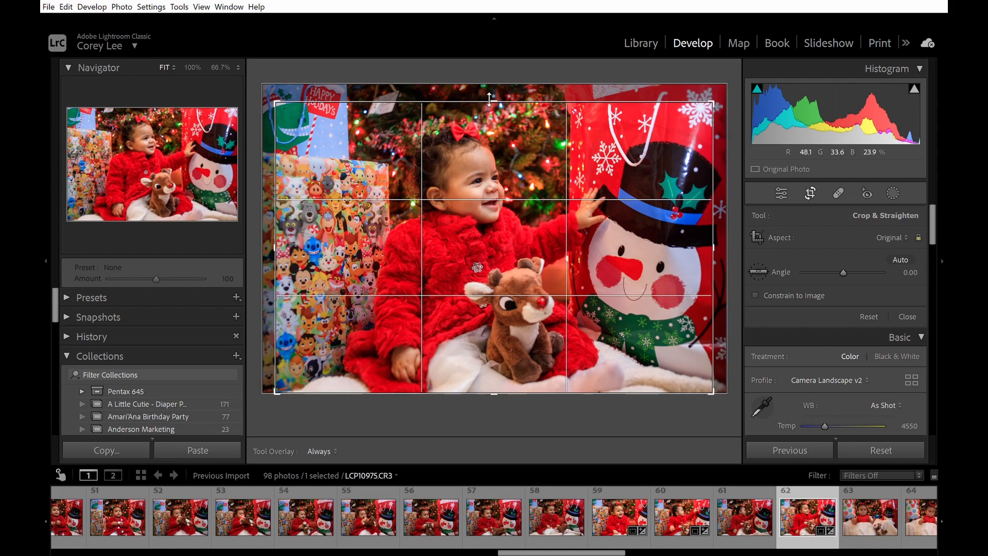
pyautogui.moveTo(491, 98); pyautogui.dragTo(490, 95)
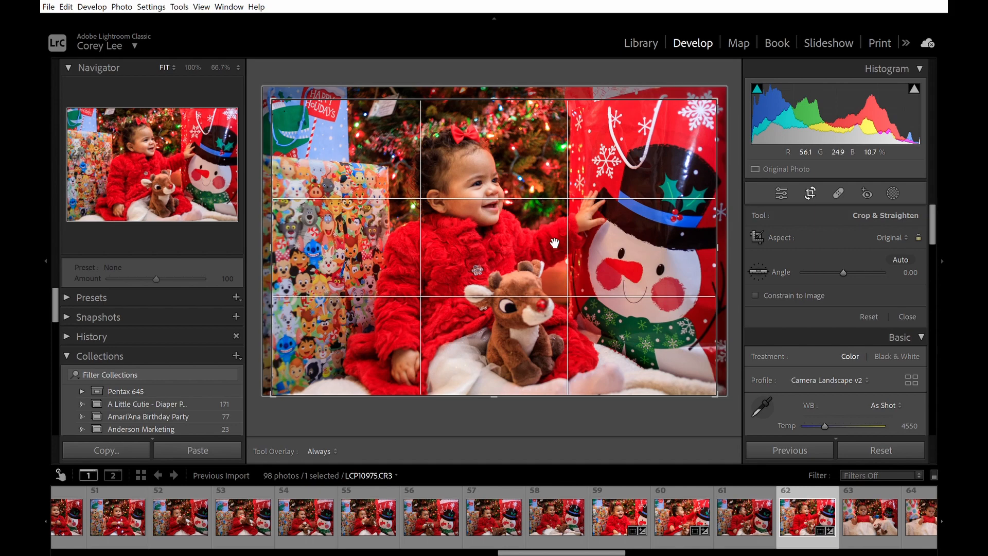
pyautogui.click(810, 191)
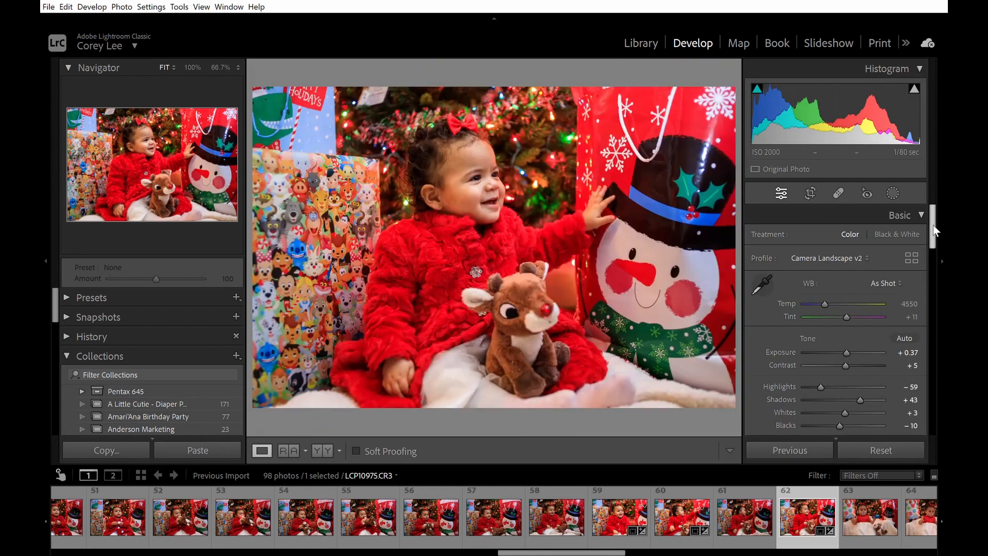
# Set the tone curve Lights to +36 and Darks to +25 on LCP10975
pyautogui.moveTo(932, 227); pyautogui.dragTo(934, 312)
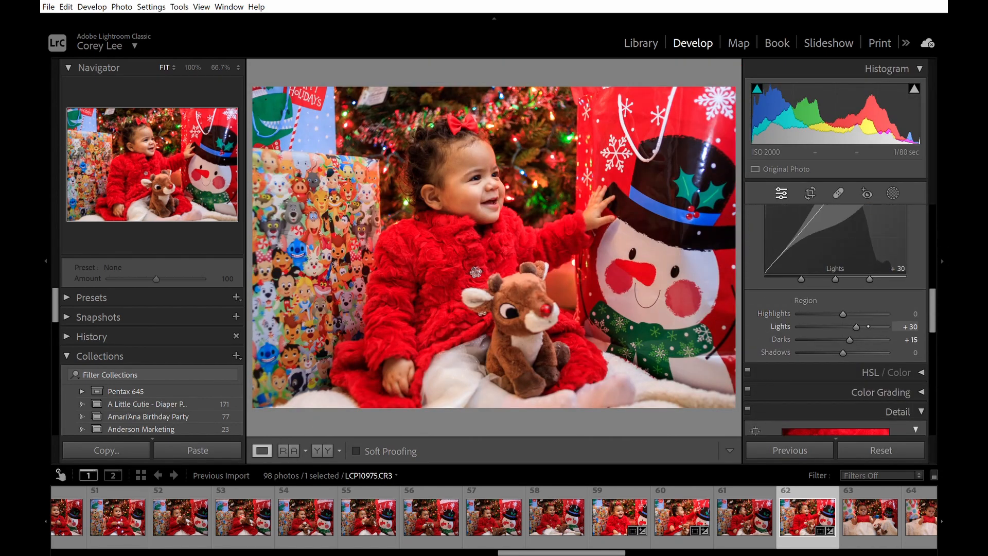
pyautogui.click(868, 326)
pyautogui.click(864, 338)
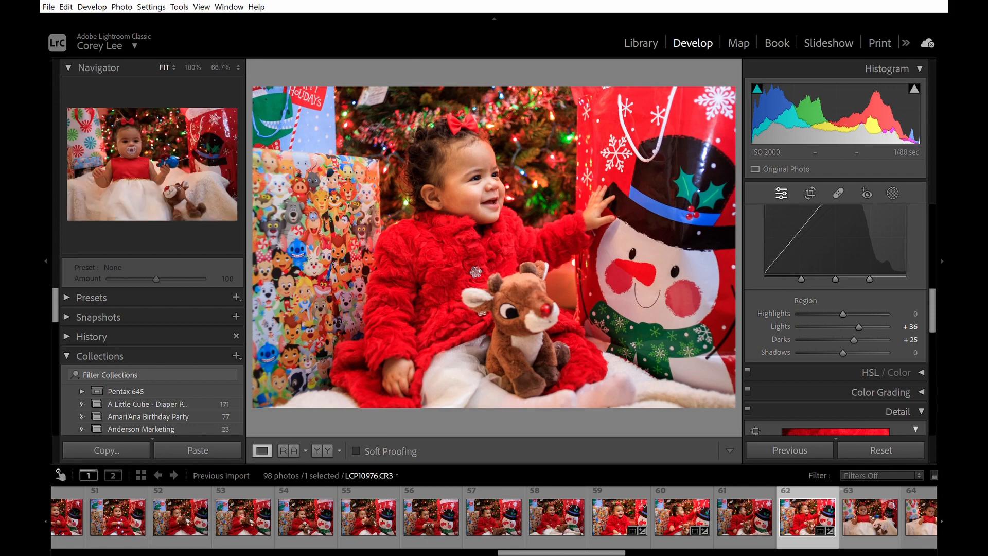
# Review the white-skirt dress frames LCP10976 to LCP10981, comparing the baby's expressions, and look over the neighbouring filmstrip frames
pyautogui.click(875, 519)
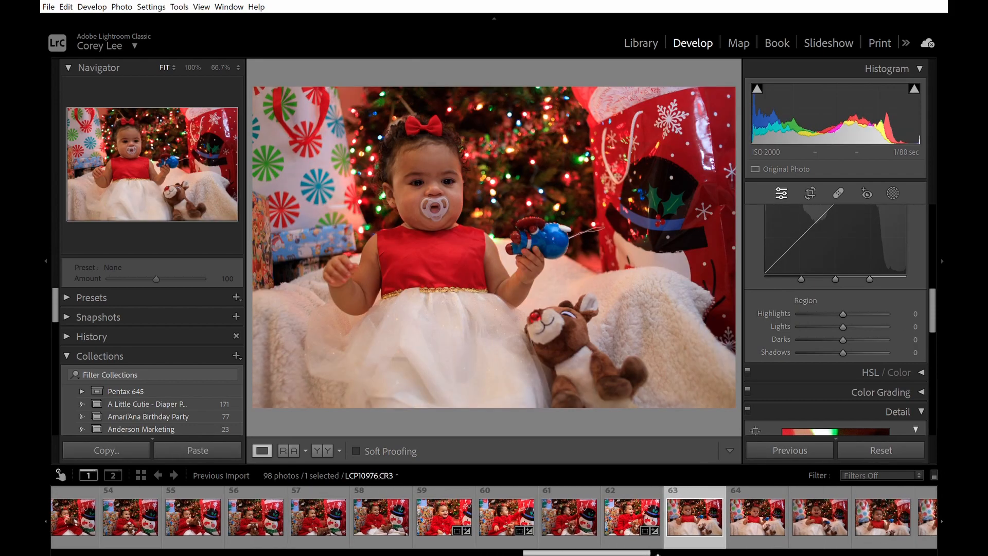
pyautogui.press('Right')
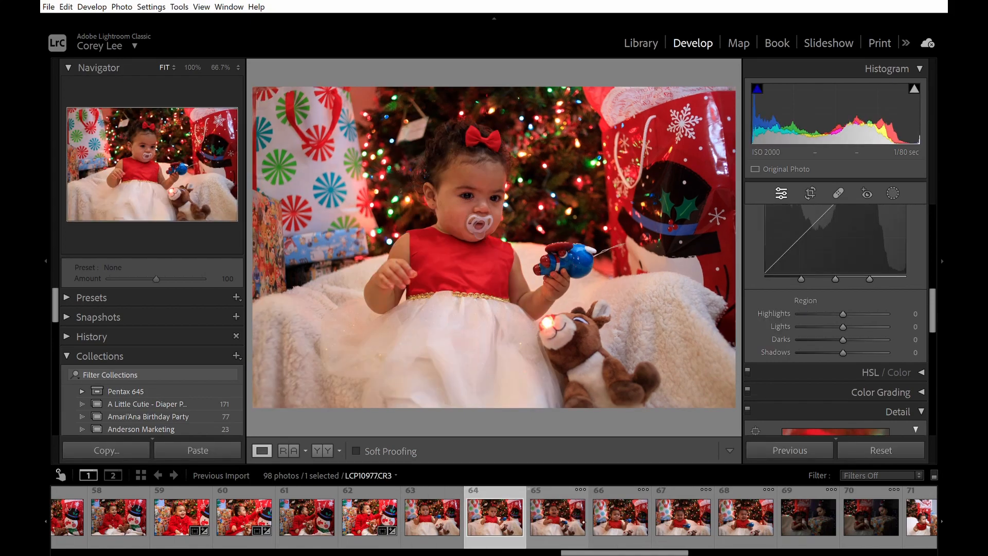
pyautogui.press('Right')
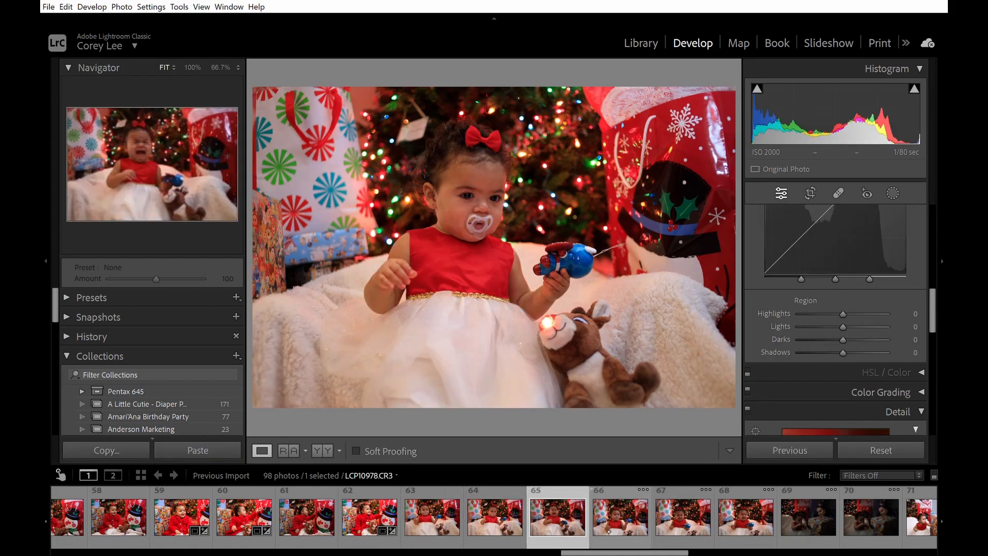
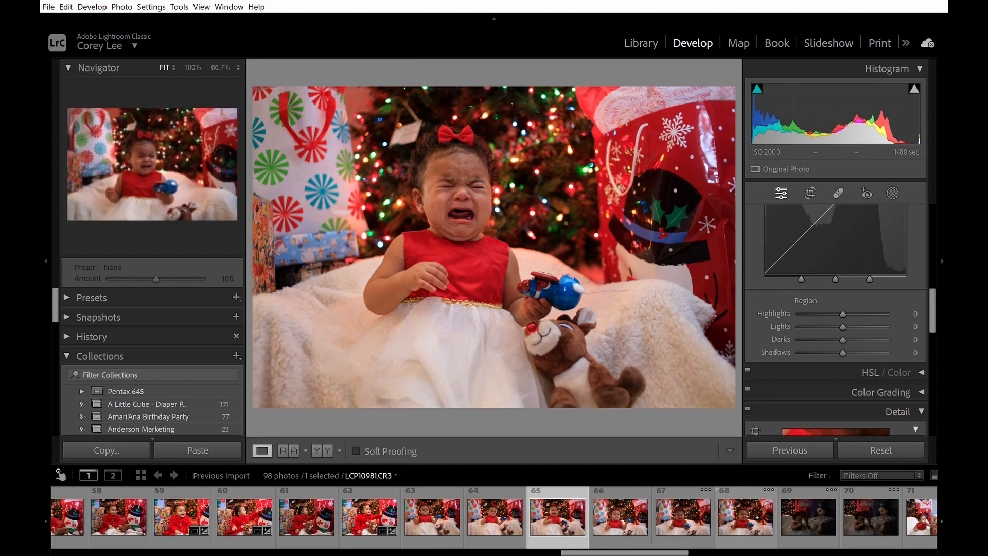
pyautogui.click(744, 517)
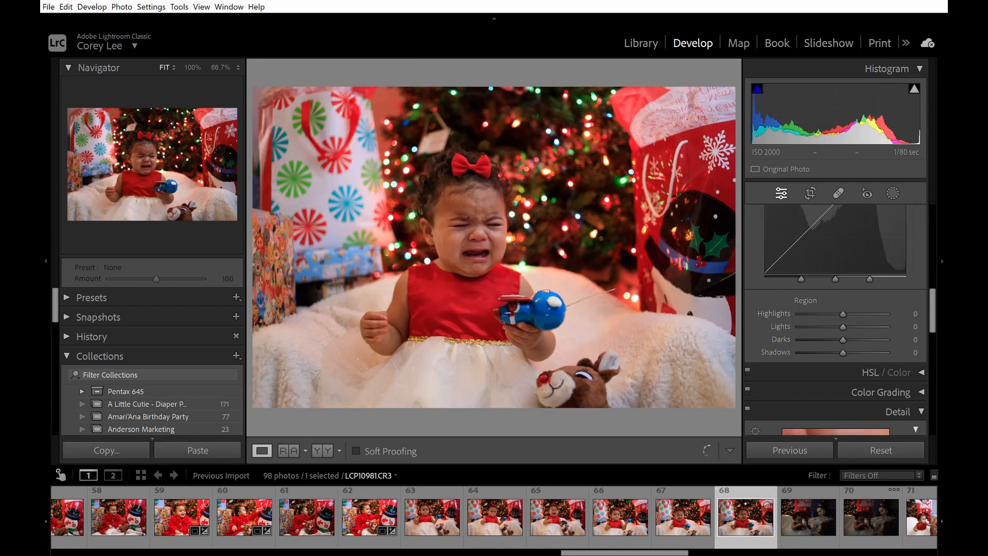
pyautogui.click(692, 518)
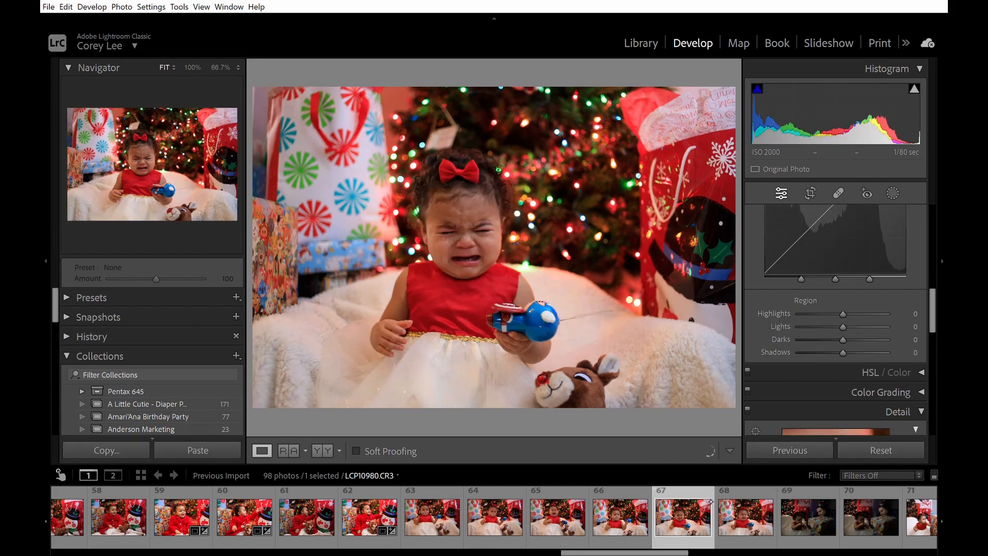
pyautogui.scroll(-5, 494, 517)
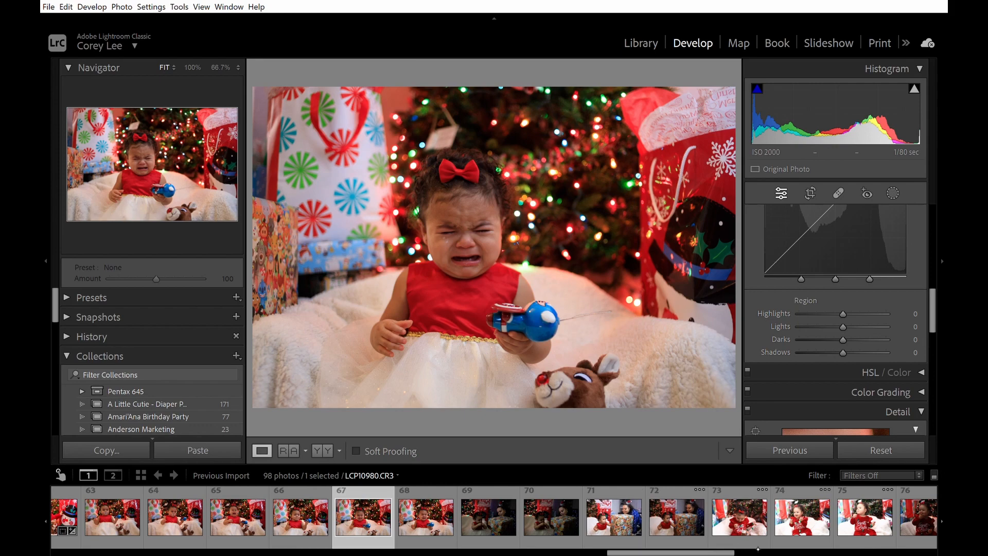
pyautogui.press('F6')
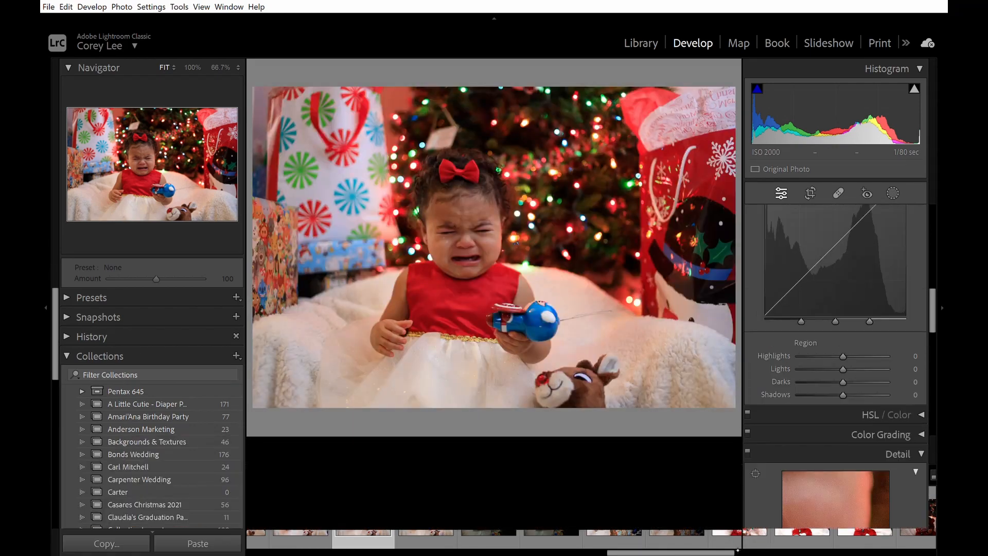
pyautogui.press('F6')
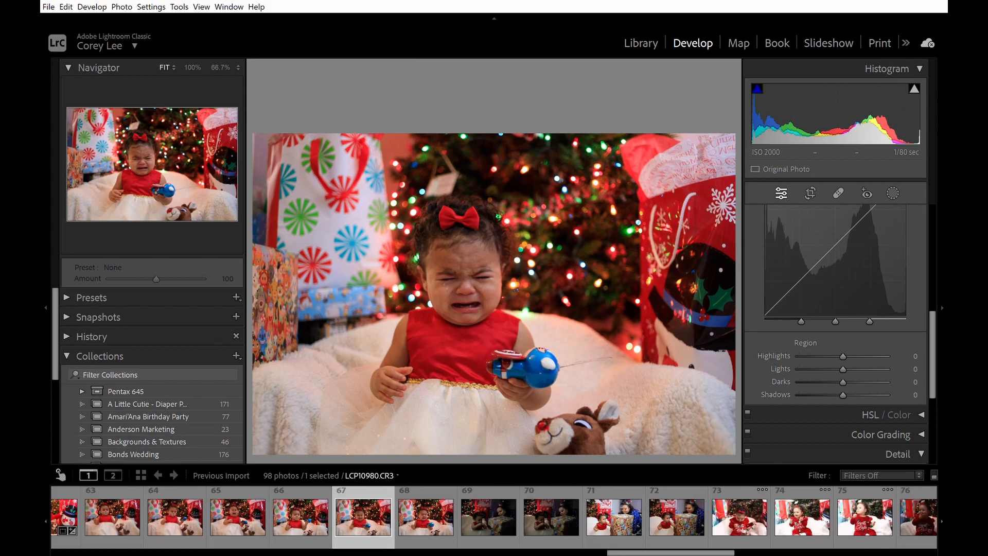
pyautogui.press('t')
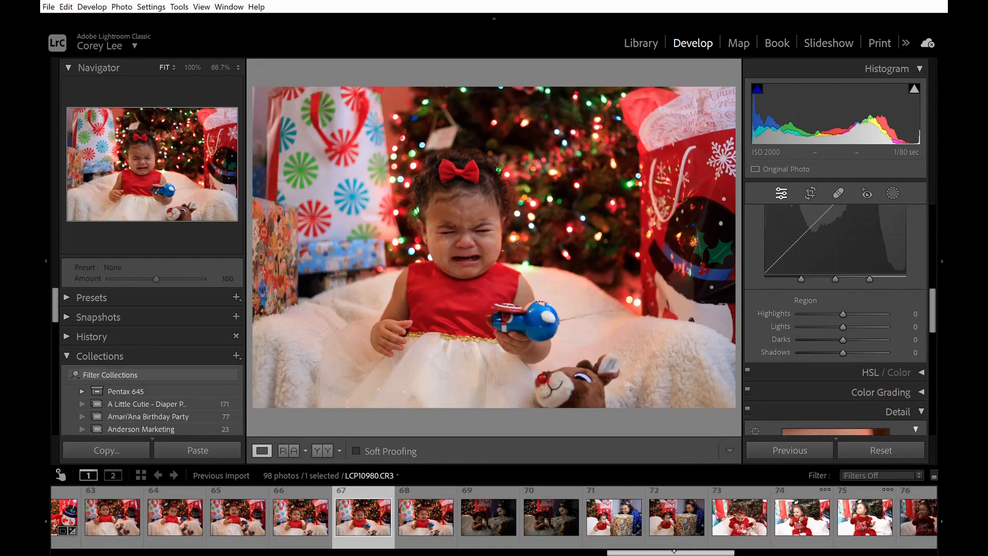
pyautogui.hscroll(4, 494, 517)
pyautogui.hscroll(-5, 494, 517)
# Check the crying baby's face in LCP10978 up close and paste the copied develop settings onto the photo
pyautogui.click(465, 517)
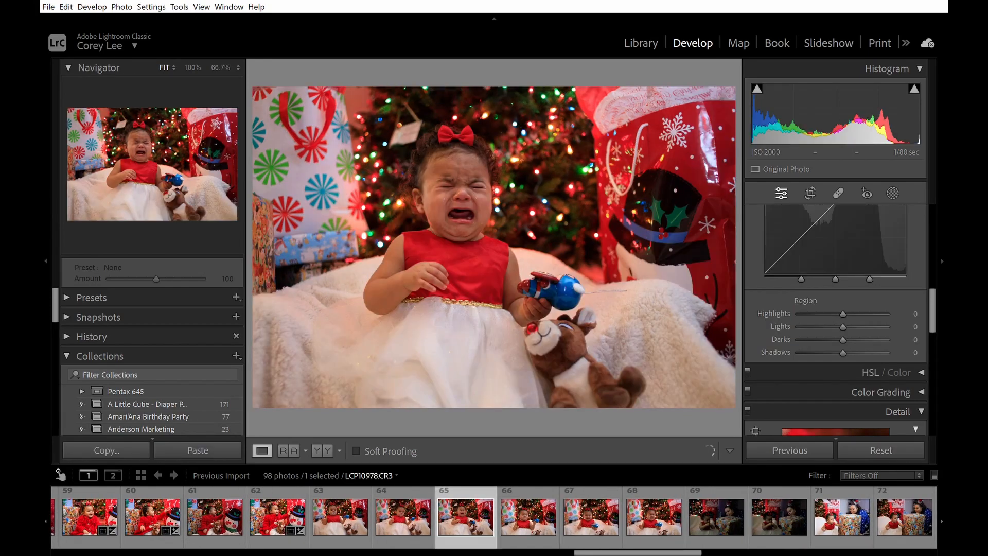
pyautogui.click(460, 181)
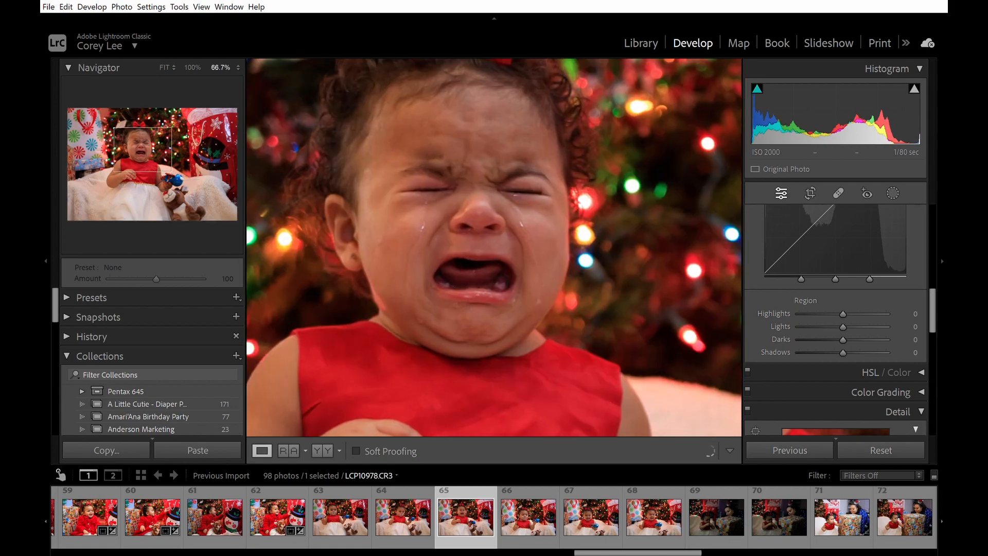
pyautogui.click(514, 188)
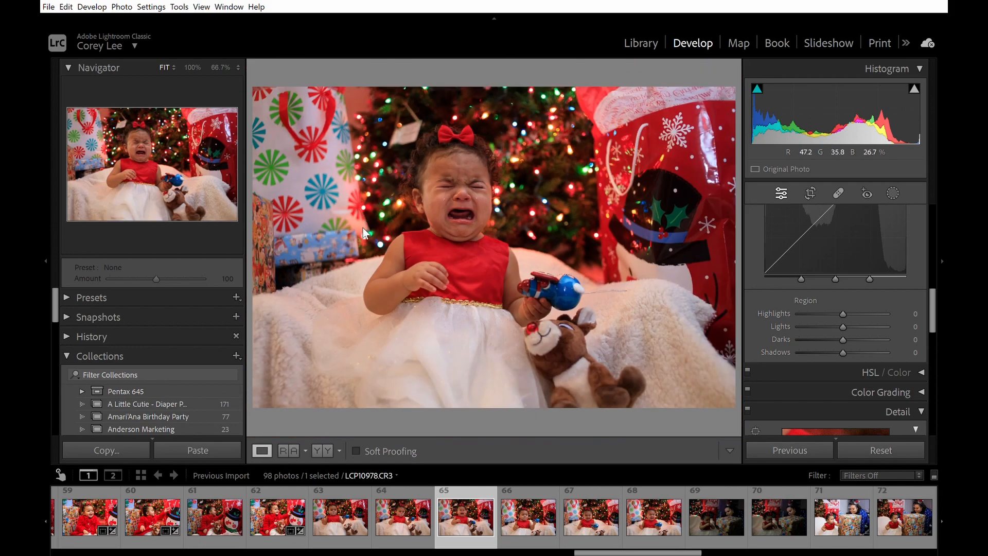
pyautogui.hotkey('ctrl', 'shift', 'v')
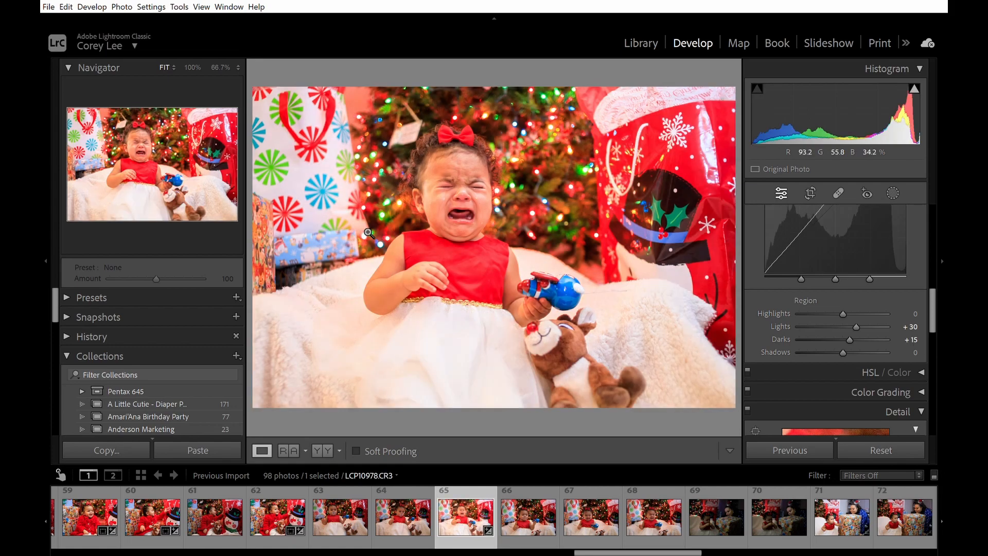
# Set the Exposure of LCP10978 to +0.47, Highlights to −93 and Shadows to +60
pyautogui.scroll(5, 932, 309)
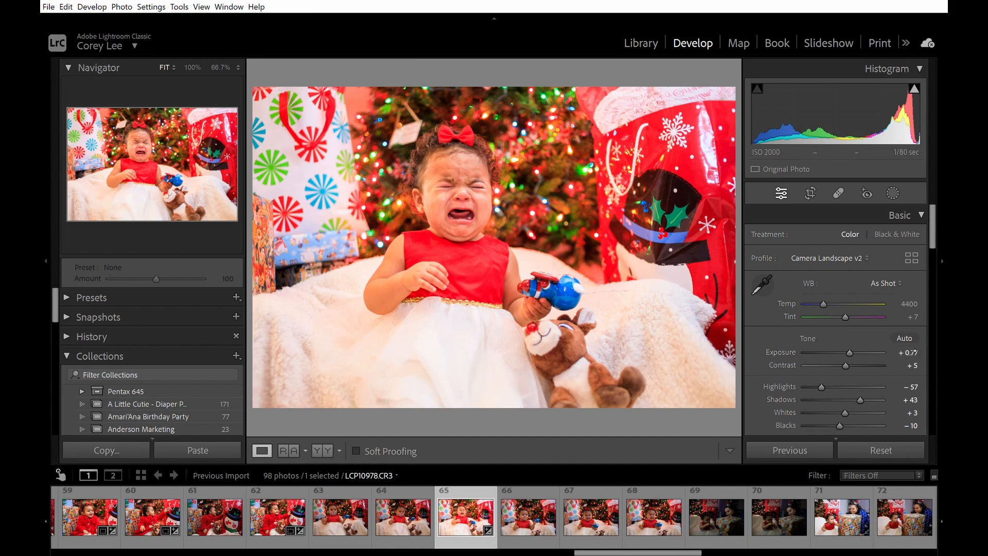
pyautogui.click(913, 352)
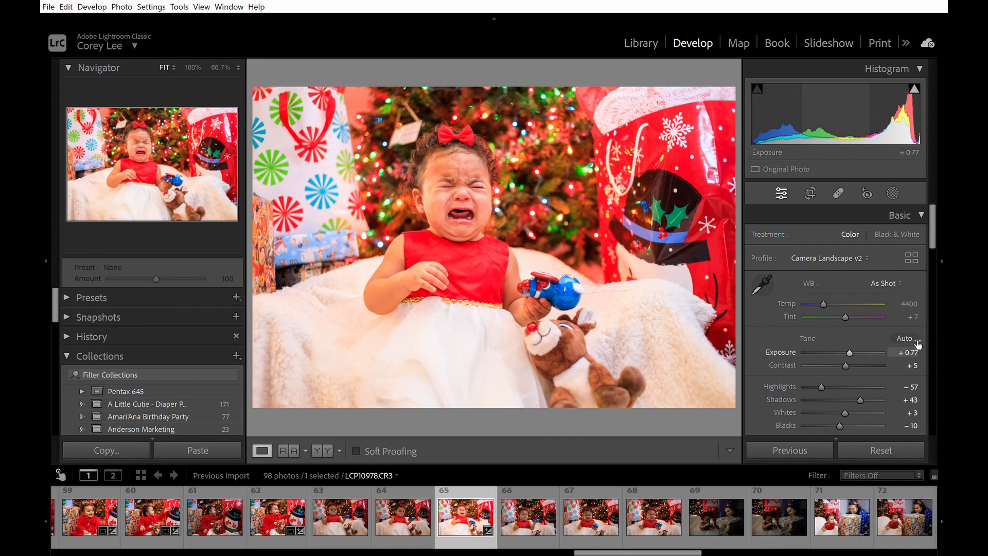
pyautogui.press('Return')
pyautogui.moveTo(920, 345); pyautogui.dragTo(897, 386)
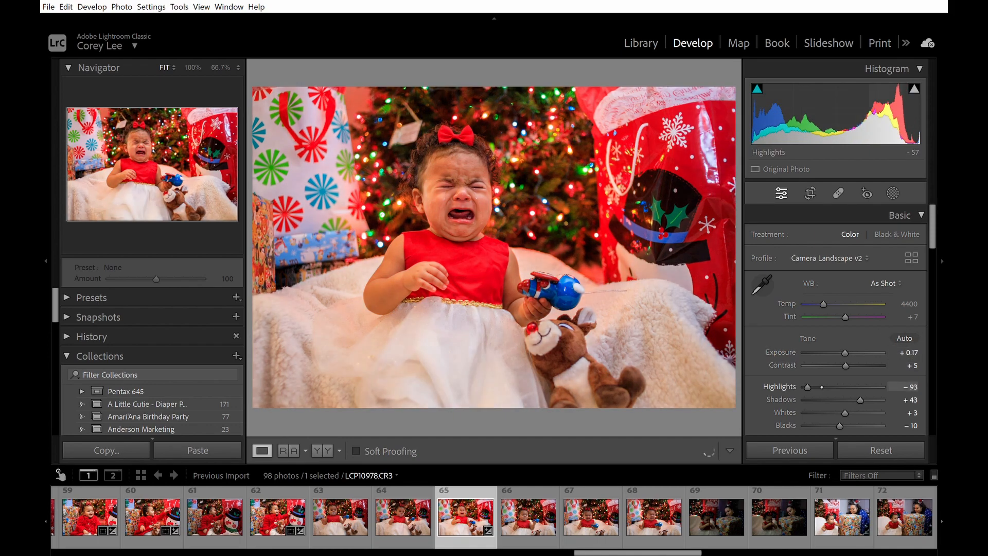
pyautogui.moveTo(921, 347); pyautogui.dragTo(933, 348)
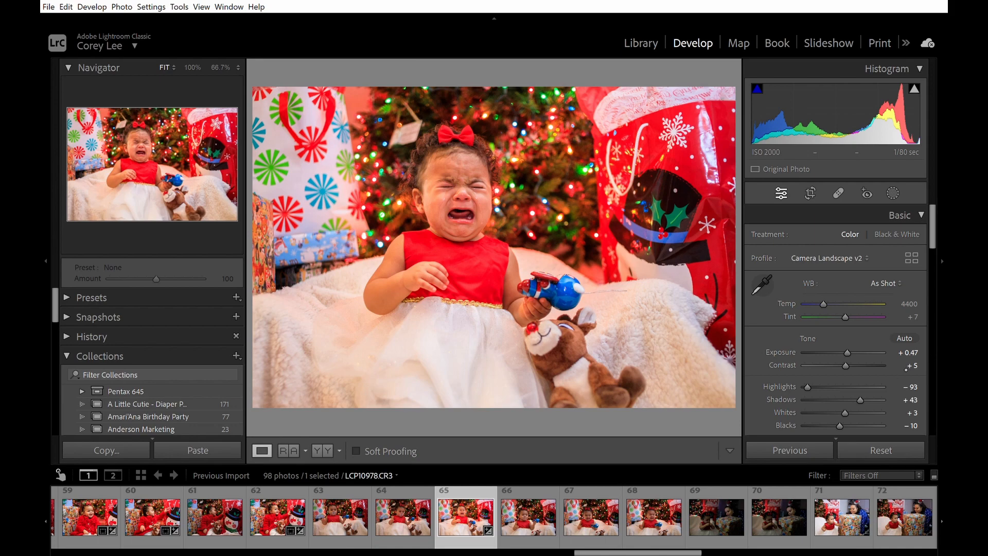
pyautogui.moveTo(871, 399); pyautogui.dragTo(879, 399)
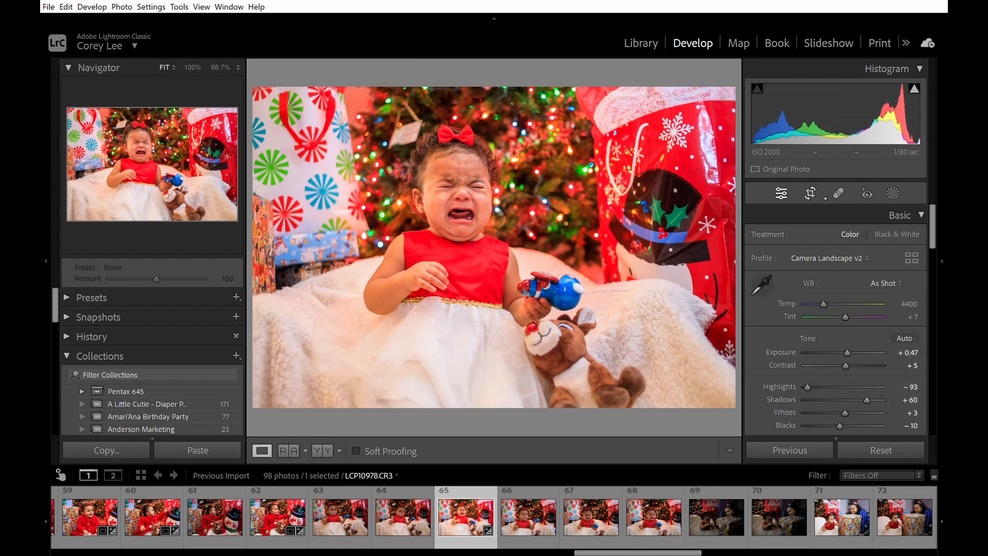
# Try straightening LCP10978 by rotating it clockwise to about 4 degrees, and reset the crop angle to 0
pyautogui.click(810, 193)
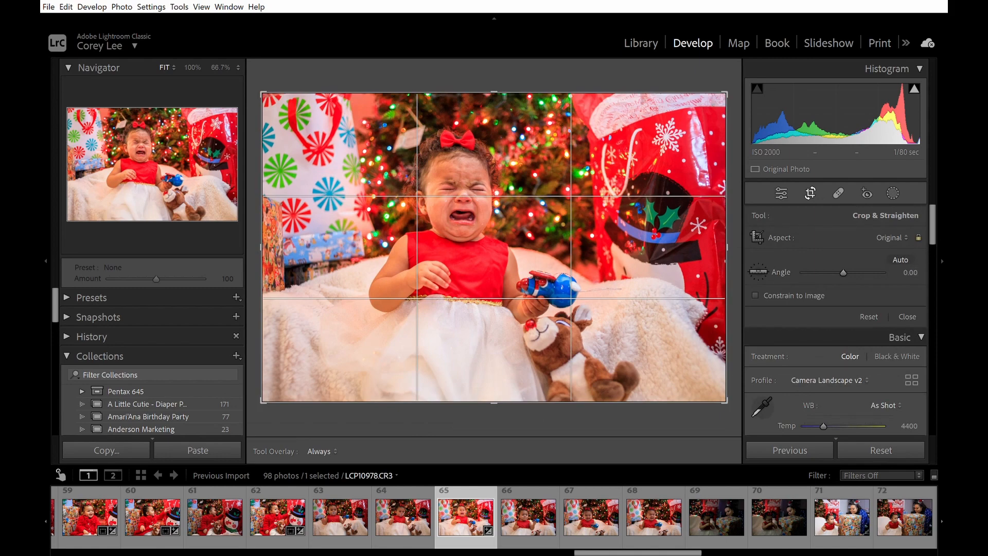
pyautogui.moveTo(921, 275); pyautogui.dragTo(927, 275)
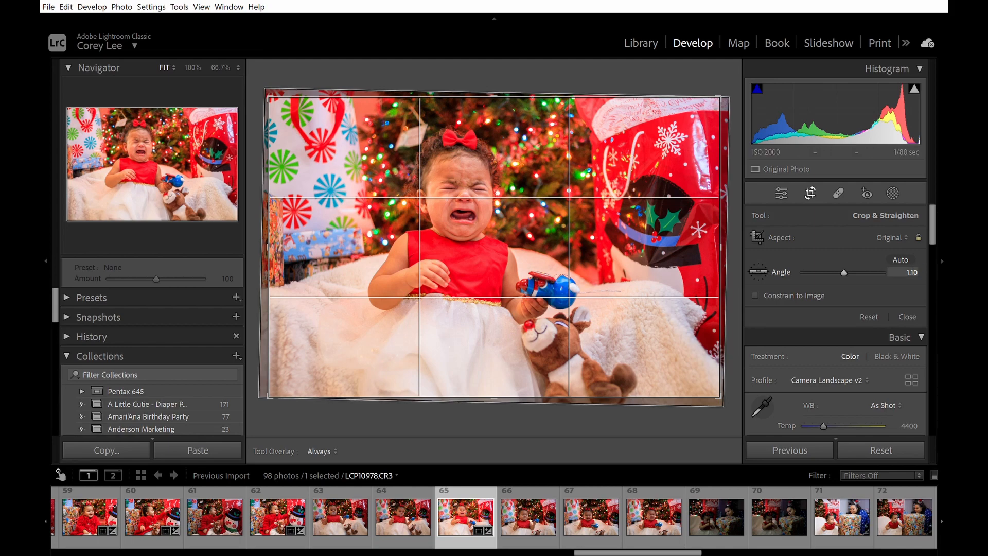
pyautogui.doubleClick(781, 272)
pyautogui.moveTo(843, 273); pyautogui.dragTo(845, 273)
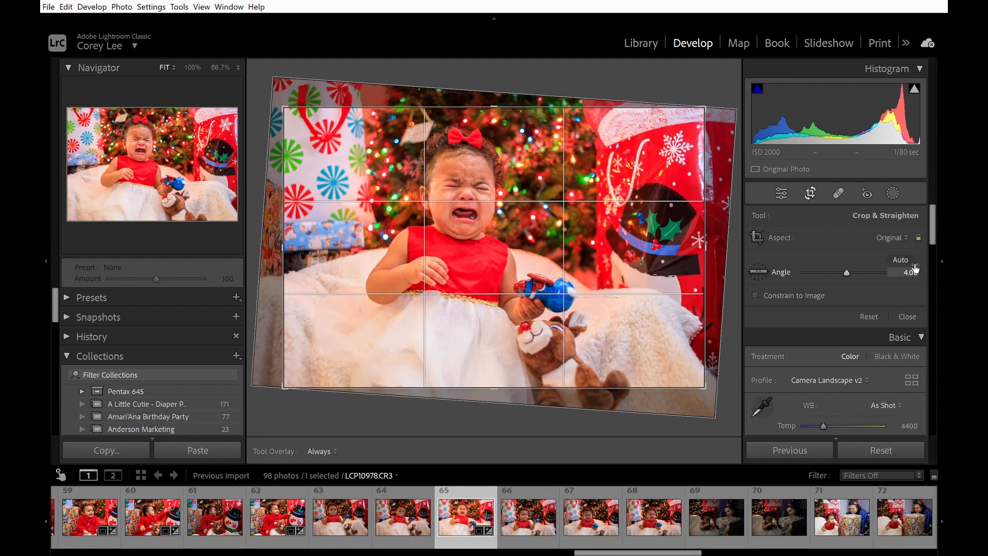
pyautogui.doubleClick(846, 273)
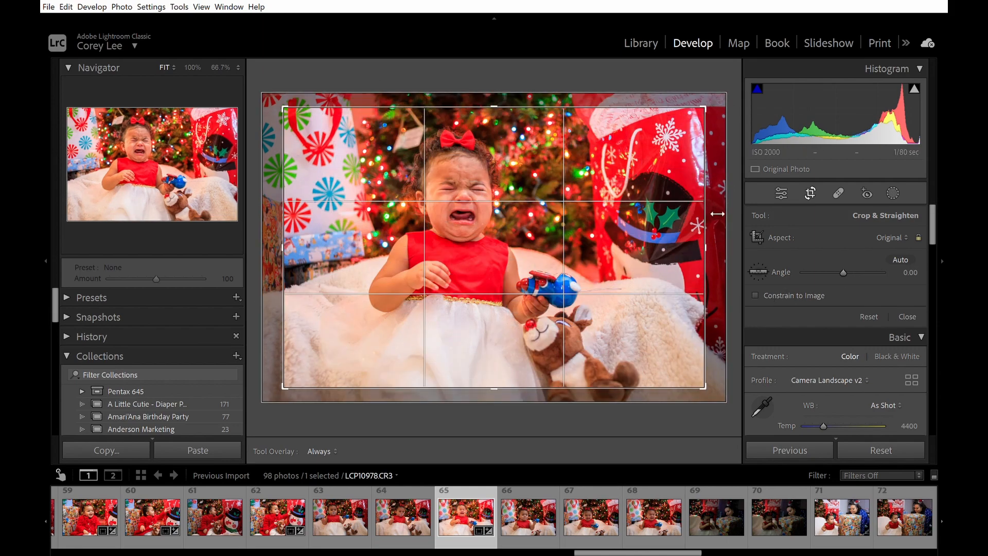
# Crop LCP10978 slightly tighter at the original aspect, reposition the baby within the frame, and apply the crop
pyautogui.moveTo(714, 235); pyautogui.dragTo(695, 239)
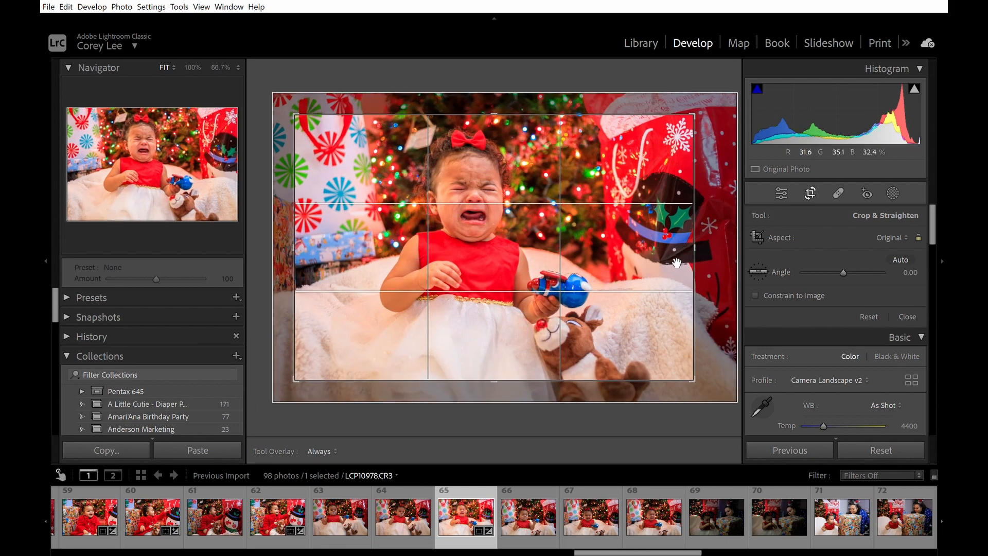
pyautogui.moveTo(672, 275); pyautogui.dragTo(670, 275)
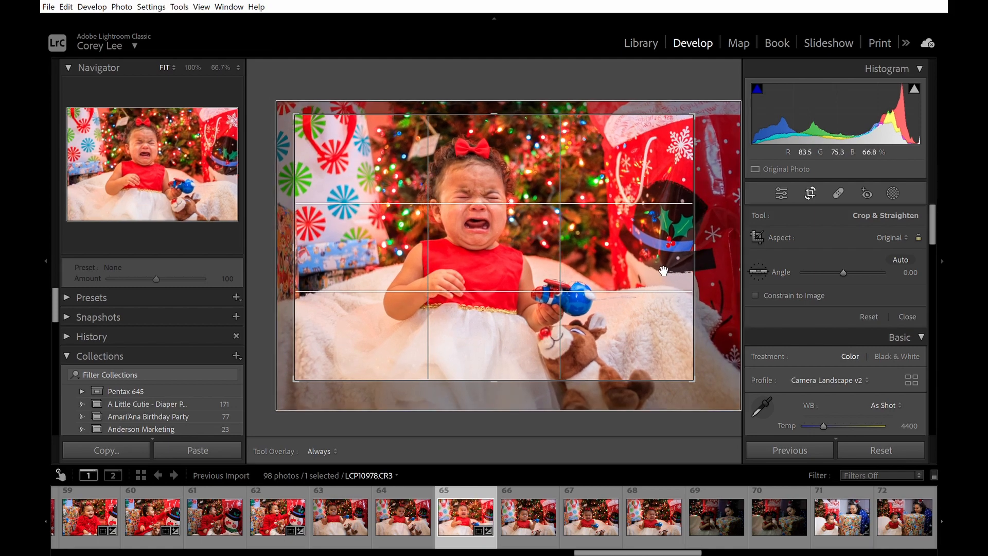
pyautogui.moveTo(508, 381); pyautogui.dragTo(506, 391)
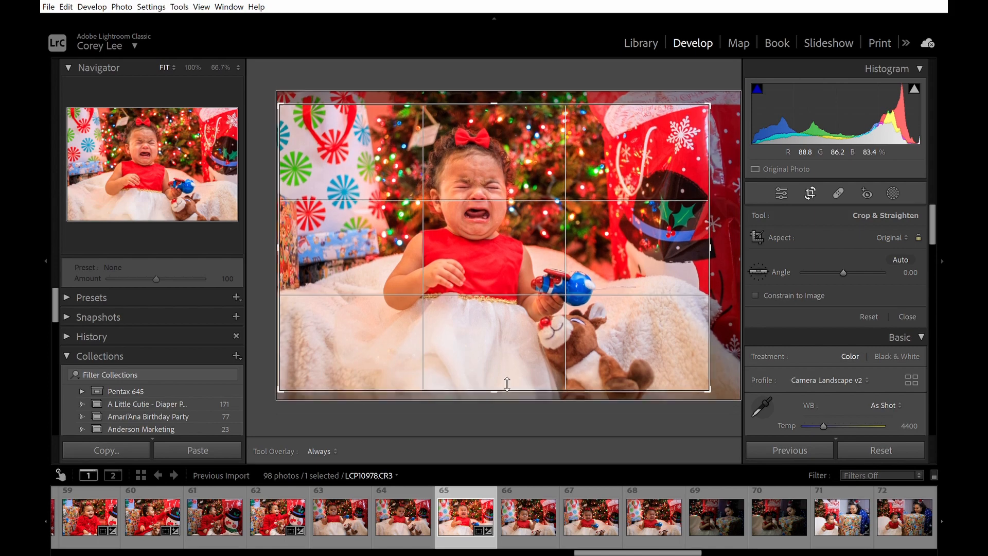
pyautogui.press('Return')
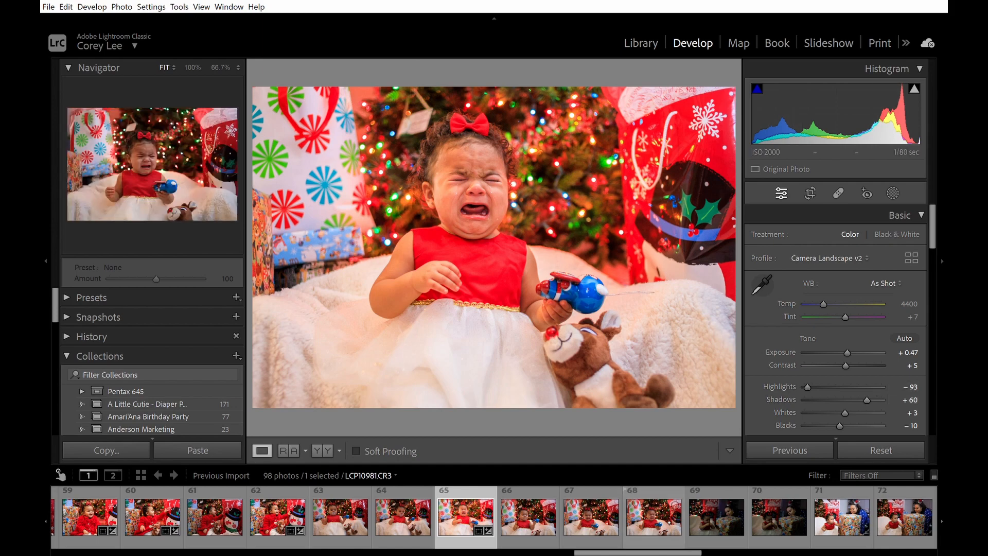
# Review the gift-box frame LCP10982 and the first Santa Baby outfit frames, and check the baby's face up close in LCP10988
pyautogui.click(716, 517)
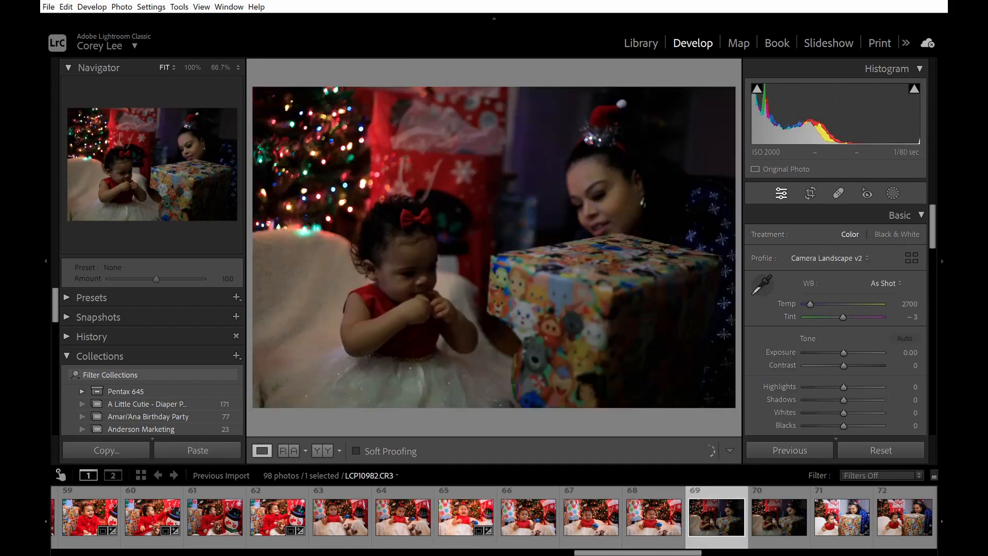
pyautogui.moveTo(693, 551); pyautogui.dragTo(747, 551)
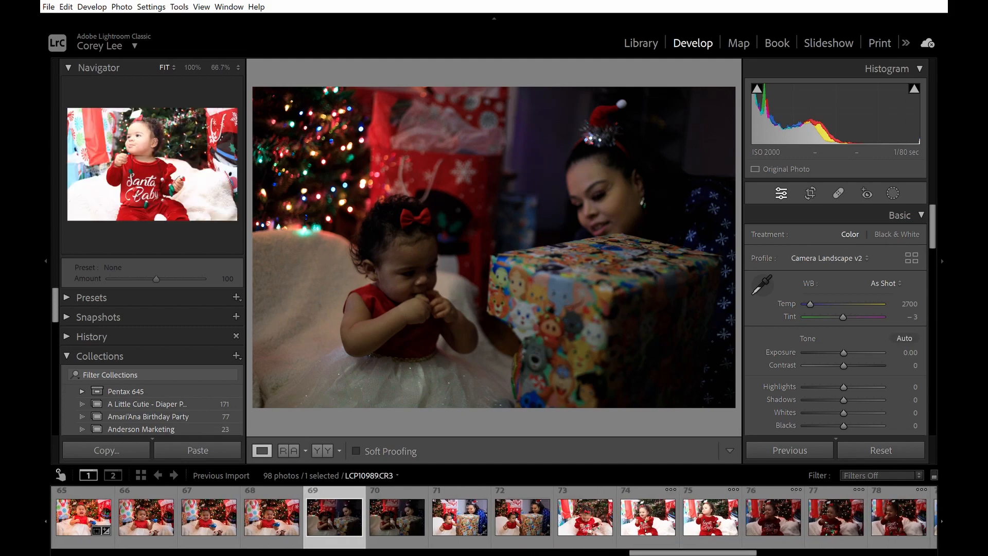
pyautogui.click(605, 529)
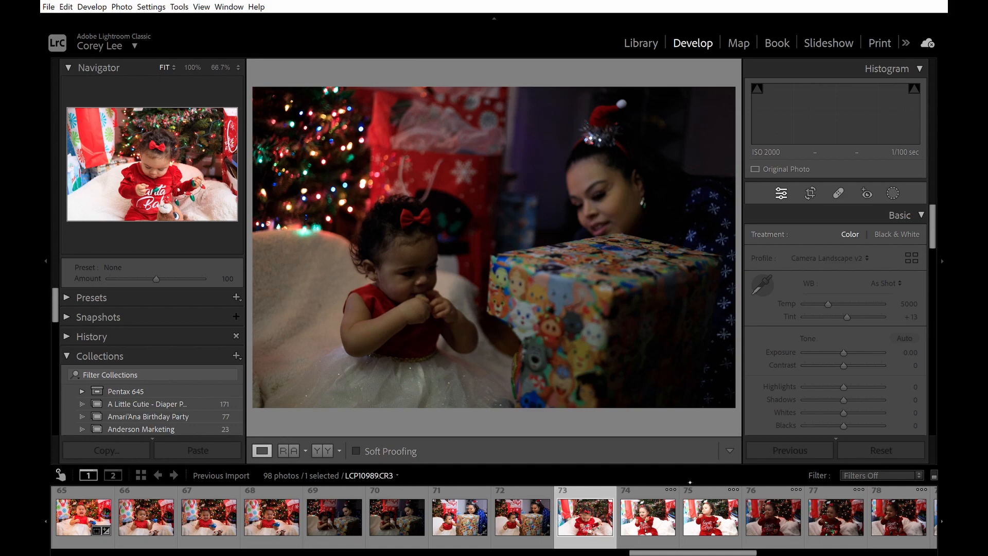
pyautogui.click(663, 525)
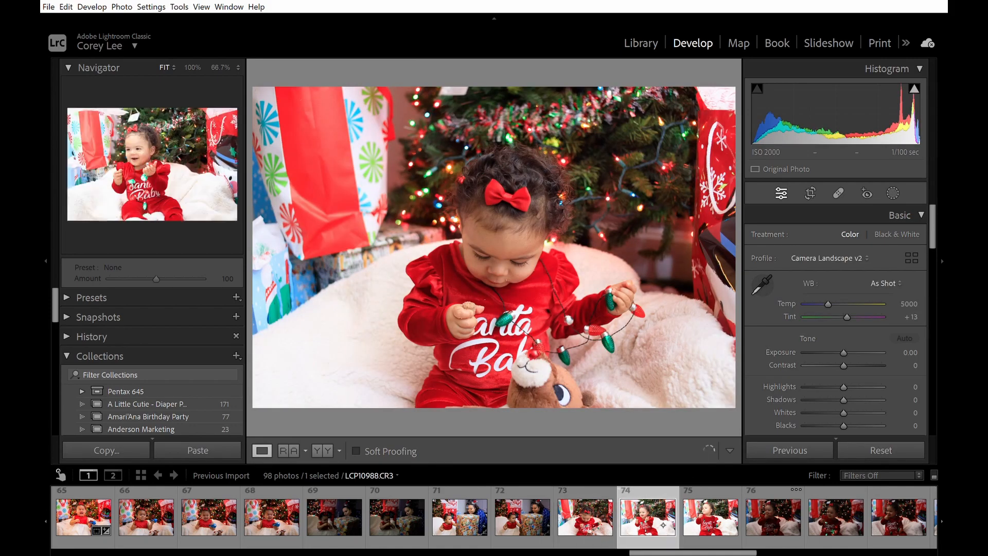
pyautogui.click(720, 519)
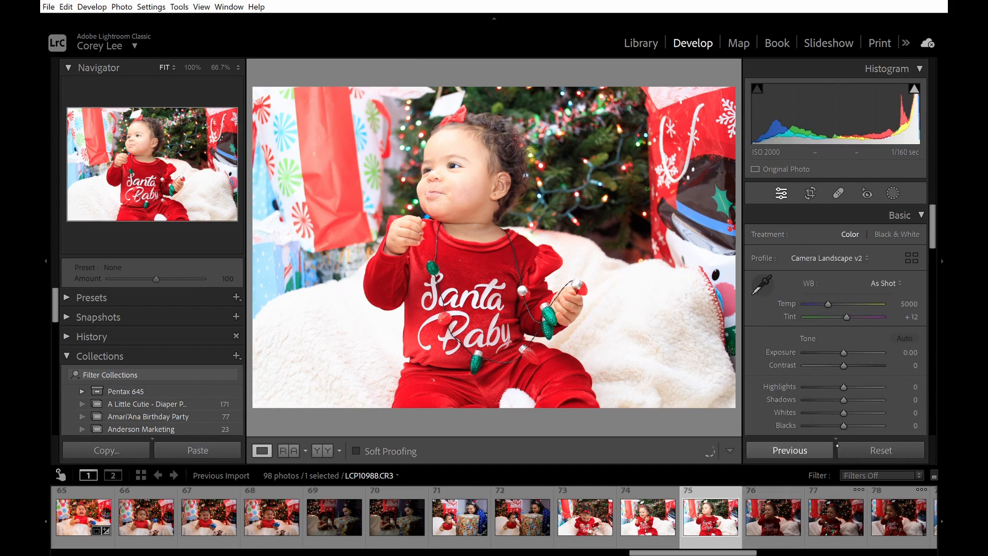
pyautogui.click(662, 525)
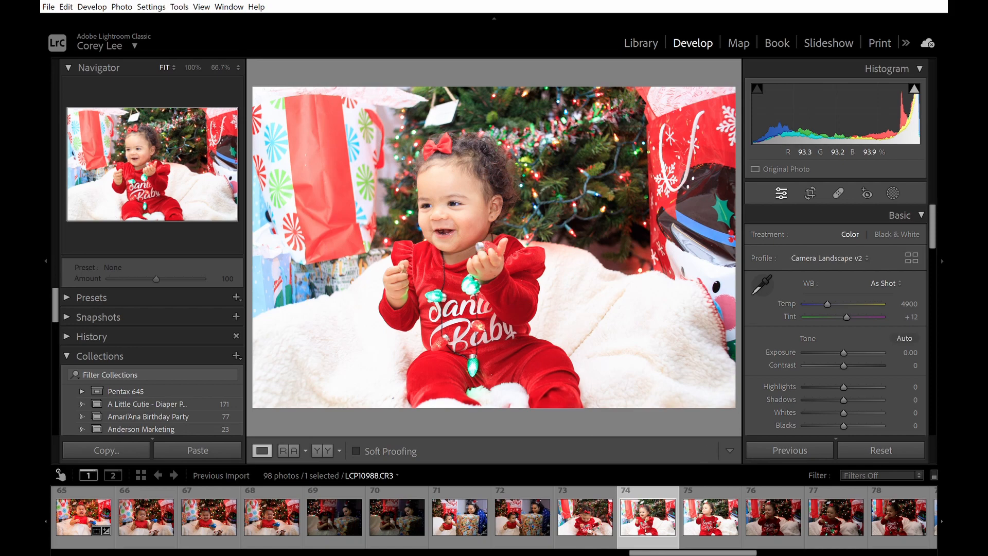
pyautogui.press('z')
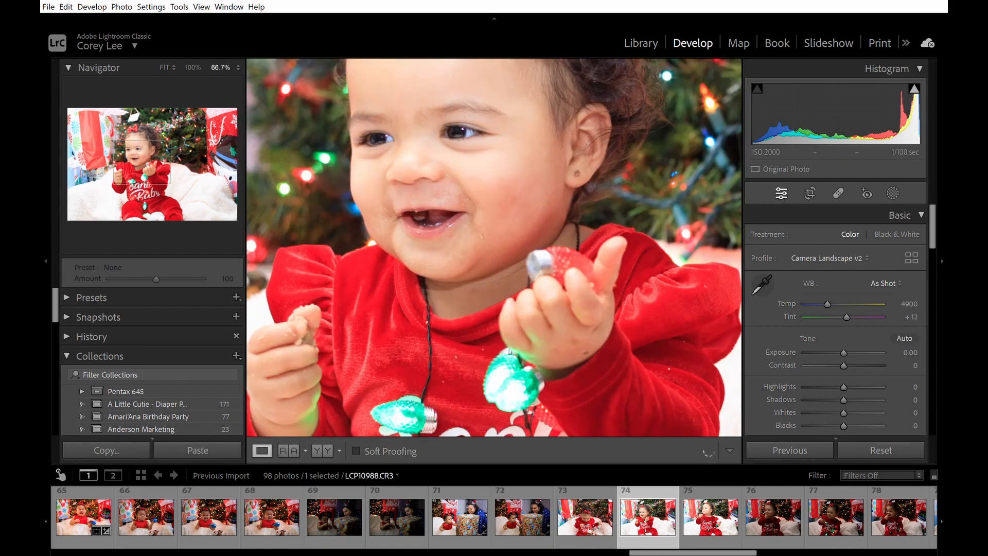
pyautogui.moveTo(480, 220); pyautogui.dragTo(550, 250)
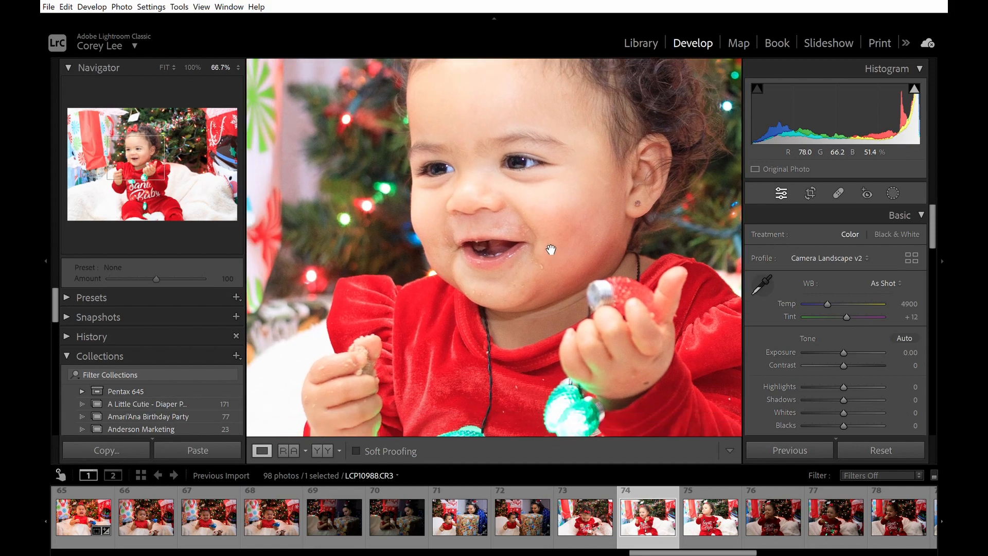
pyautogui.click(498, 249)
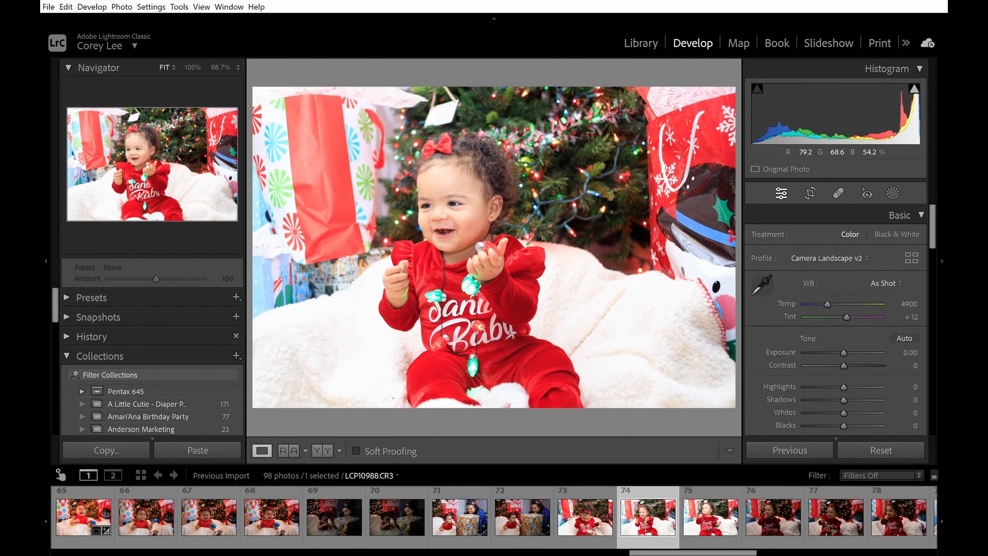
# Apply automatic tone adjustments to the smiling Santa Baby photo LCP10988
pyautogui.click(466, 278)
pyautogui.click(498, 305)
pyautogui.hotkey('ctrl', 'u')
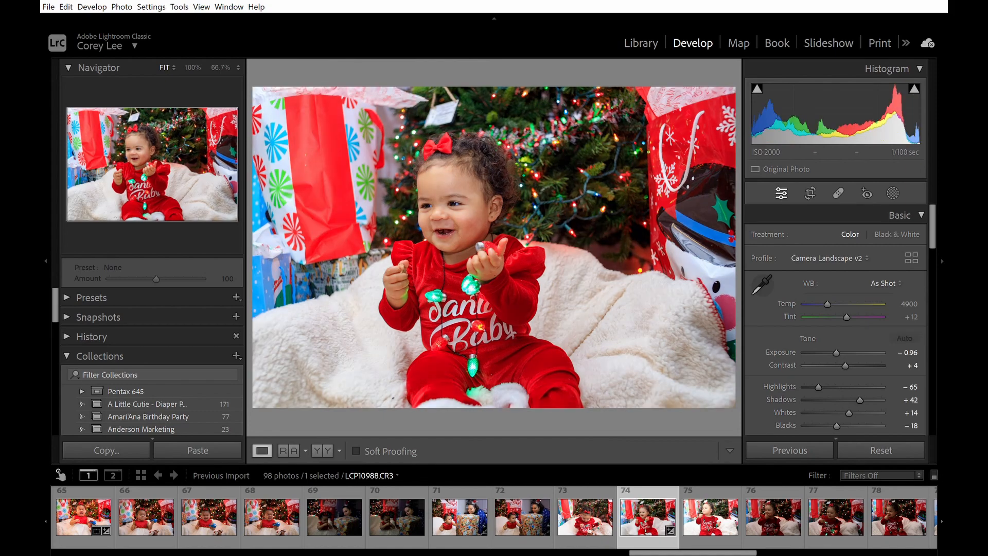
# Set LCP10988's Exposure to −0.56, Contrast to +44, Highlights to −100, Shadows to +55 and the post-crop vignetting Amount to −12
pyautogui.moveTo(916, 348)
pyautogui.mouseDown()
pyautogui.moveTo(935, 348)
pyautogui.moveTo(923, 348)
pyautogui.mouseUp()
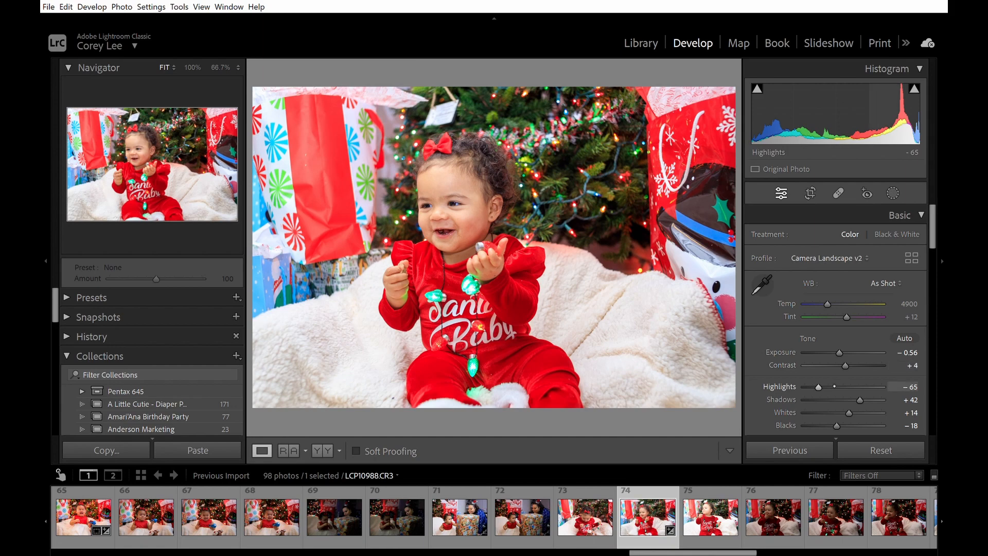
pyautogui.moveTo(859, 400); pyautogui.dragTo(878, 398)
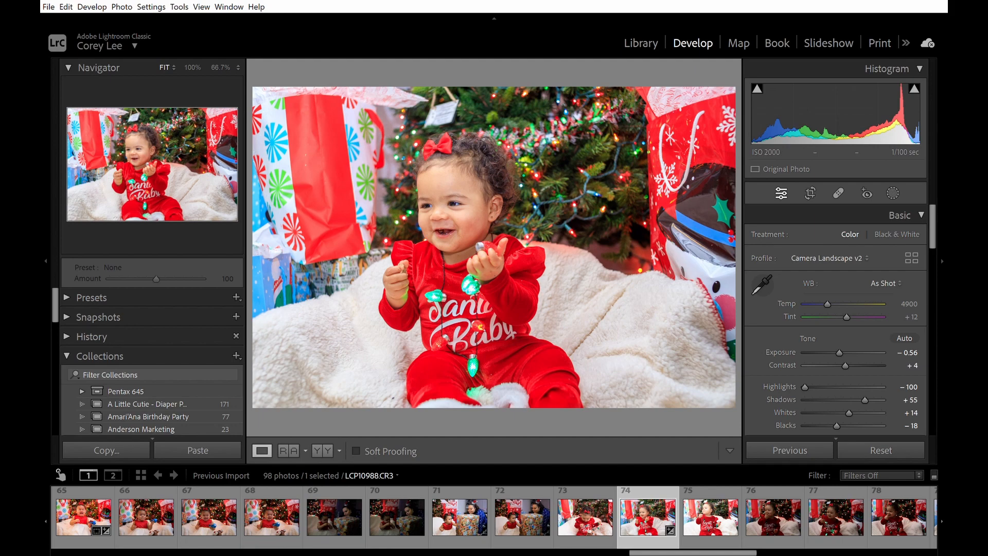
pyautogui.moveTo(859, 365); pyautogui.dragTo(875, 365)
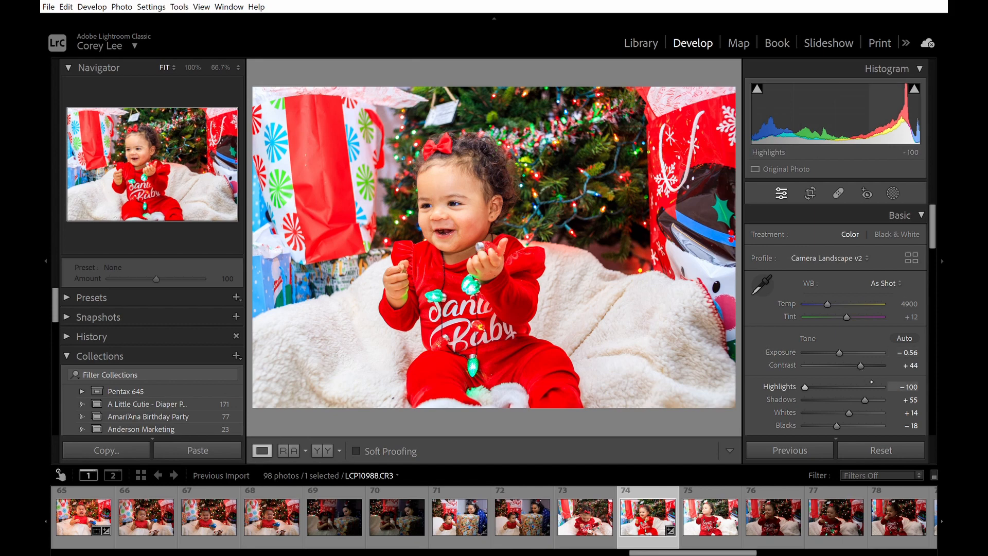
pyautogui.moveTo(932, 226); pyautogui.dragTo(937, 419)
pyautogui.moveTo(853, 319); pyautogui.dragTo(852, 318)
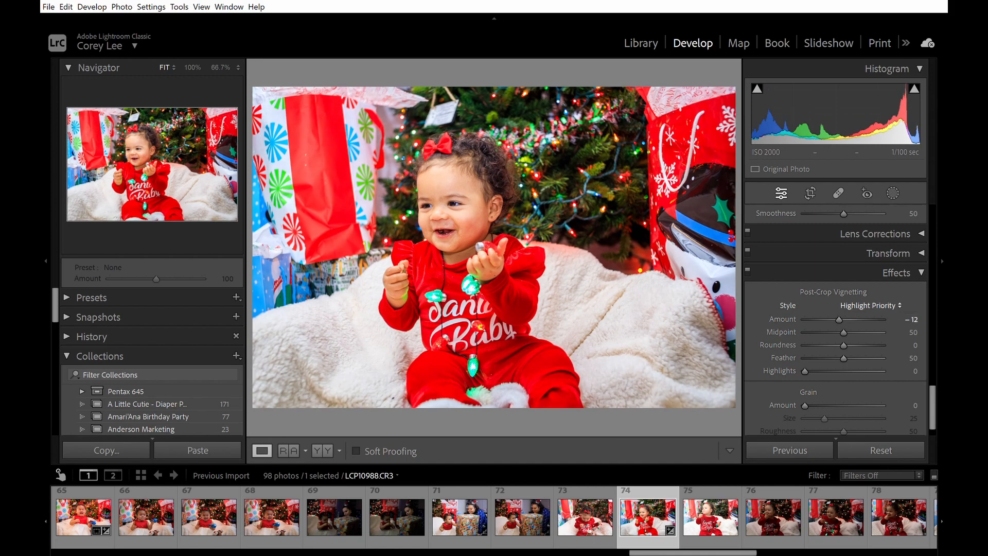
# Review the darker Santa Baby frames LCP10993 to LCP10998, comparing the baby's expressions and checking the face in LCP10993 up close
pyautogui.moveTo(760, 553); pyautogui.dragTo(804, 552)
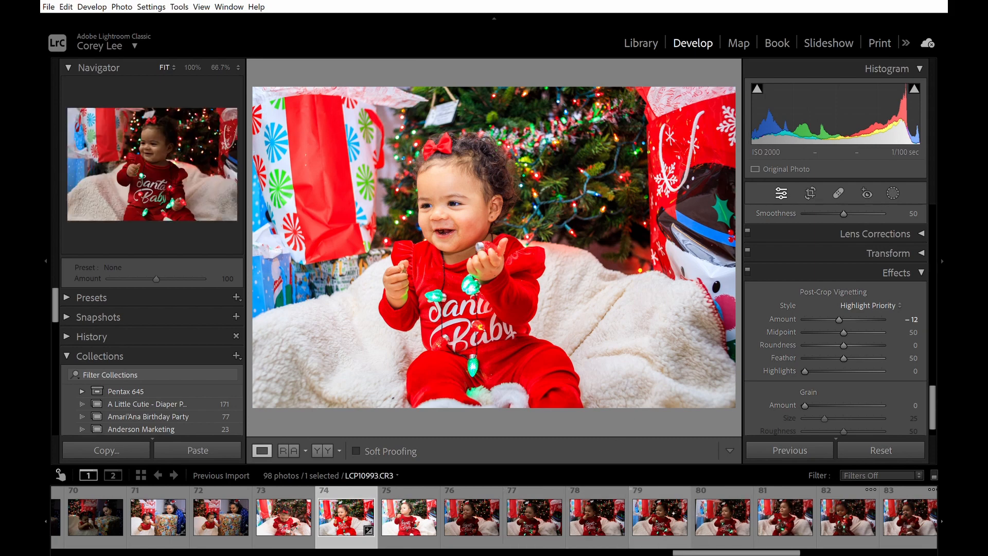
pyautogui.click(660, 516)
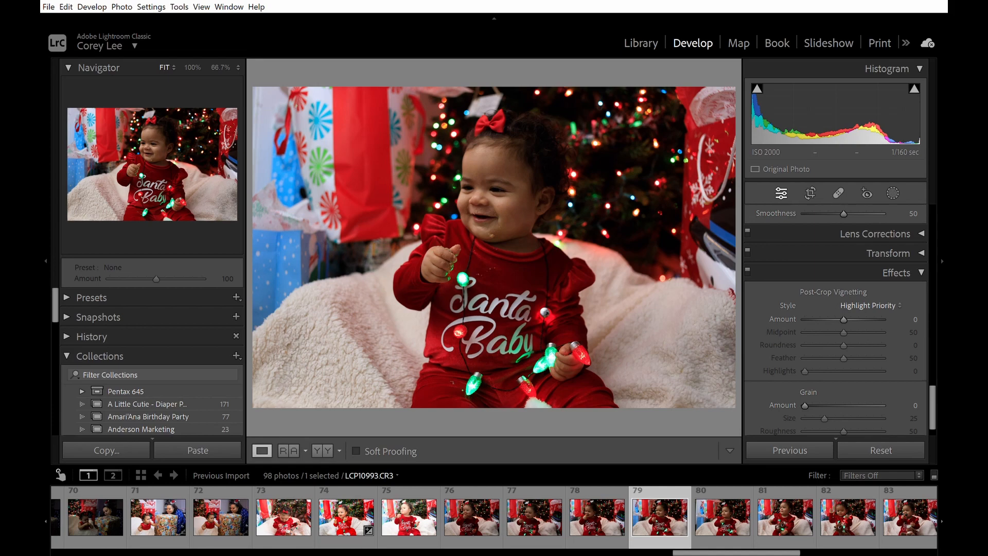
pyautogui.click(502, 214)
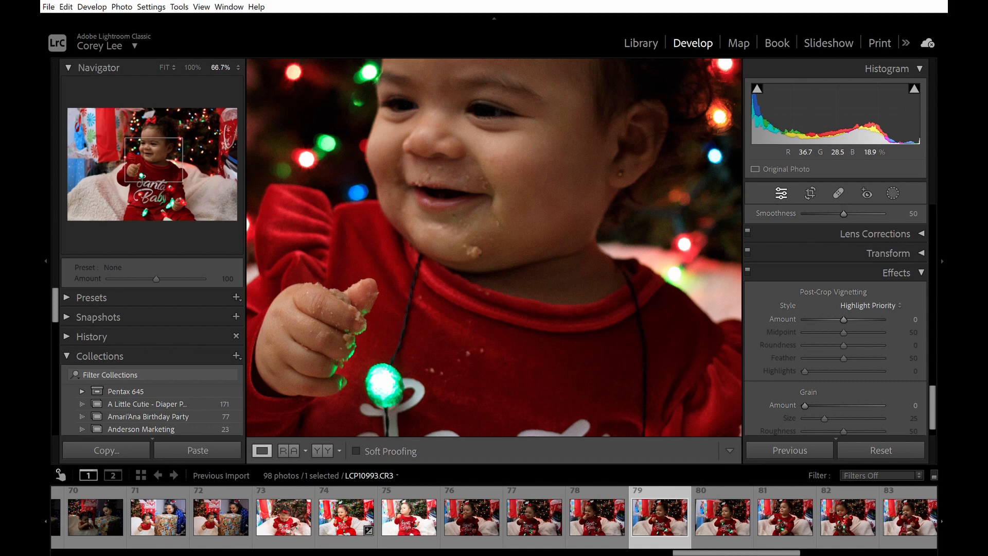
pyautogui.click(496, 237)
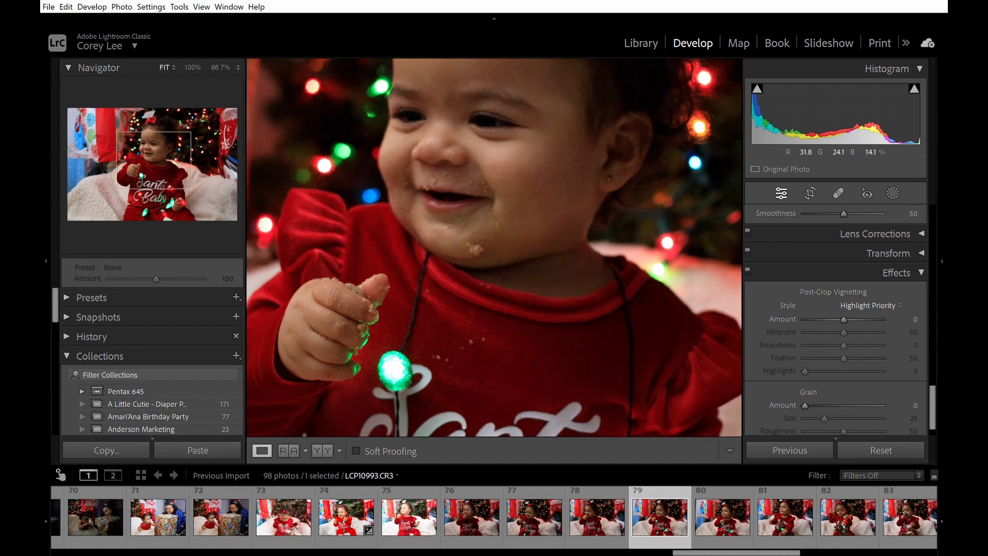
pyautogui.press('Right')
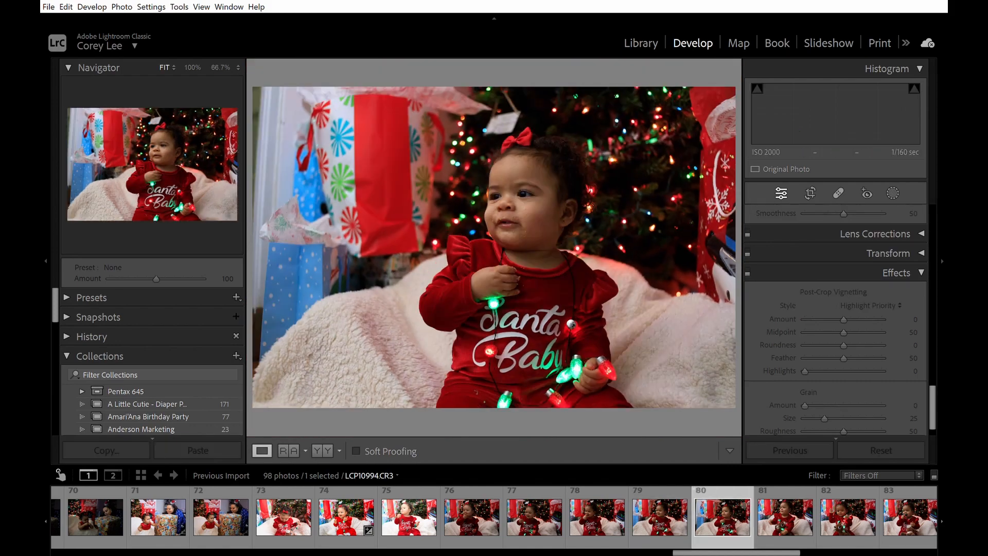
pyautogui.press('Right')
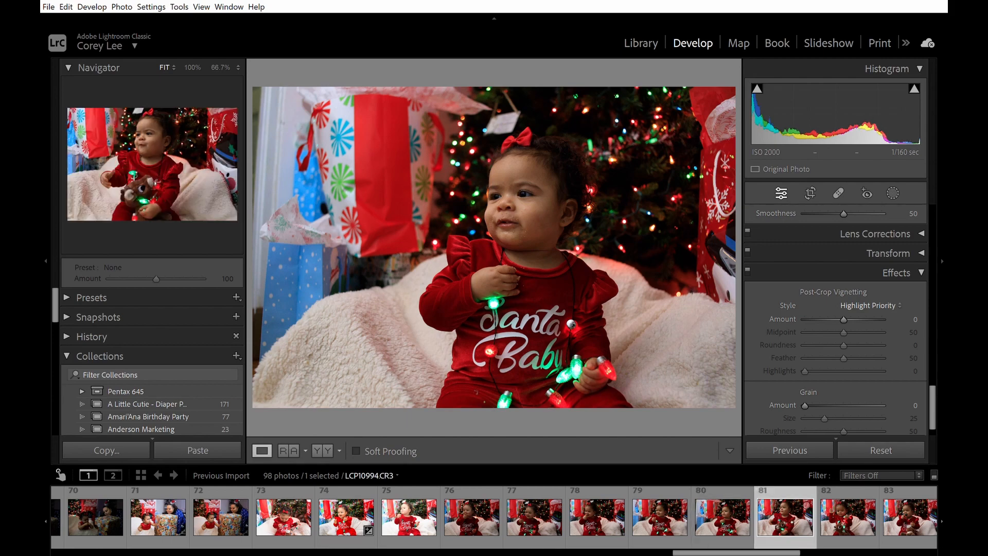
pyautogui.press('Right')
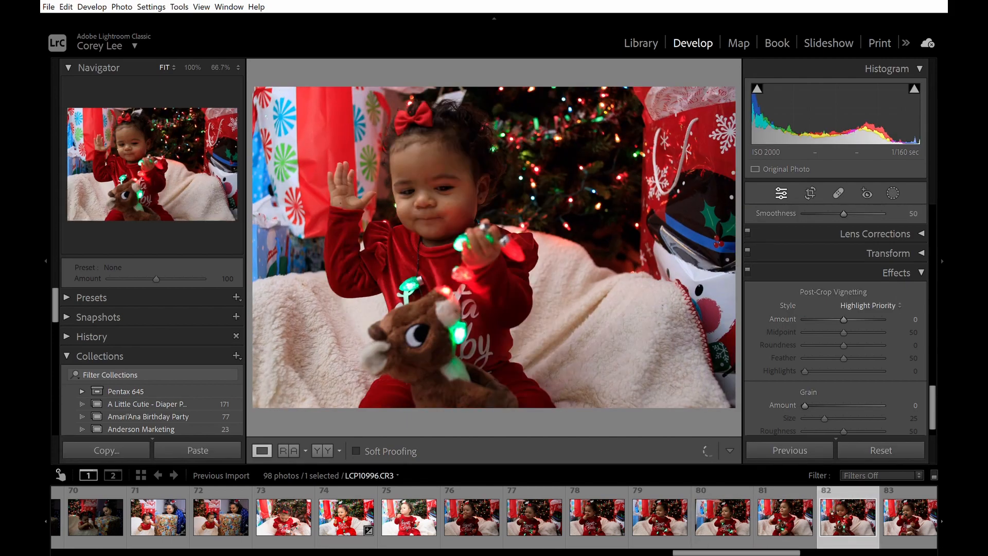
pyautogui.click(889, 513)
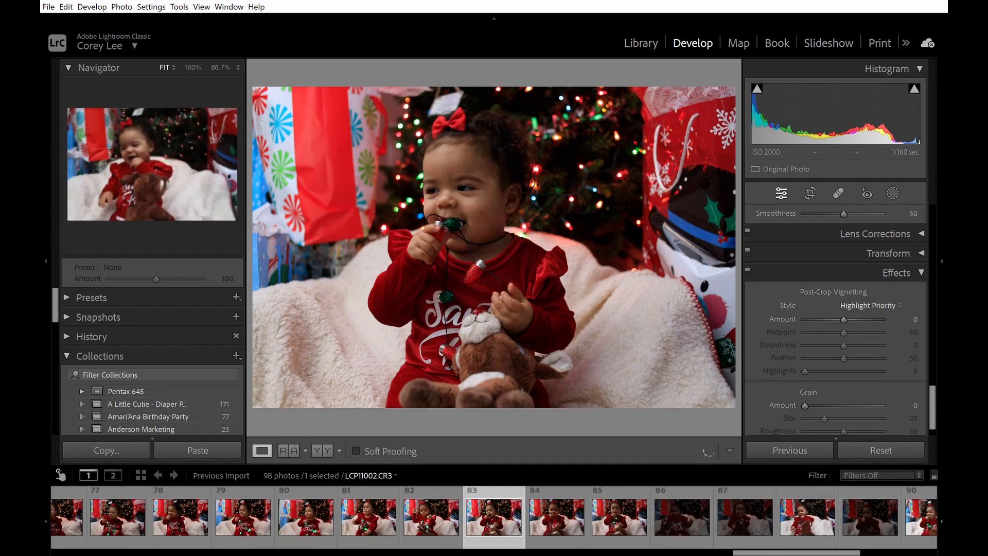
pyautogui.click(556, 516)
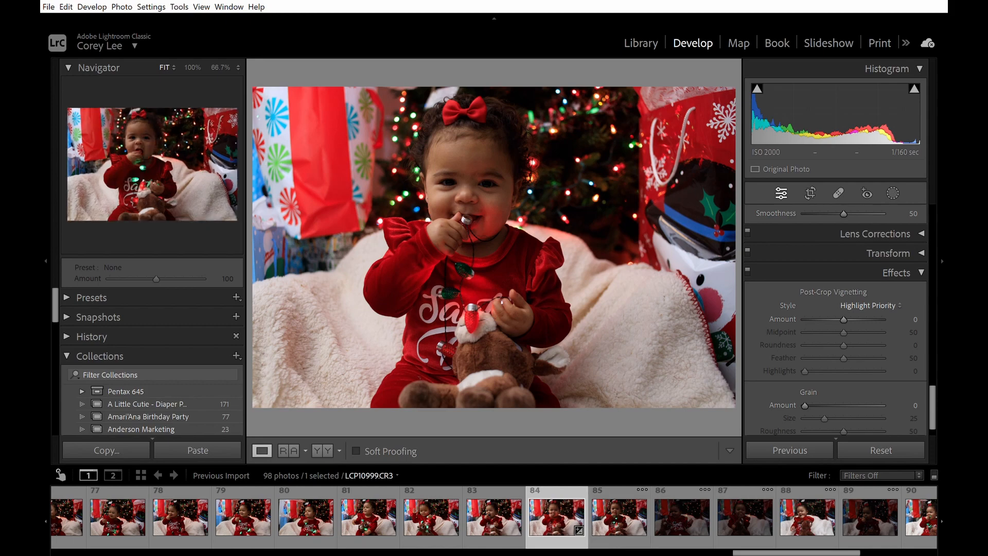
# Check the baby's face in LCP10998 up close and apply automatic tone adjustments to the photo
pyautogui.scroll(5, 835, 309)
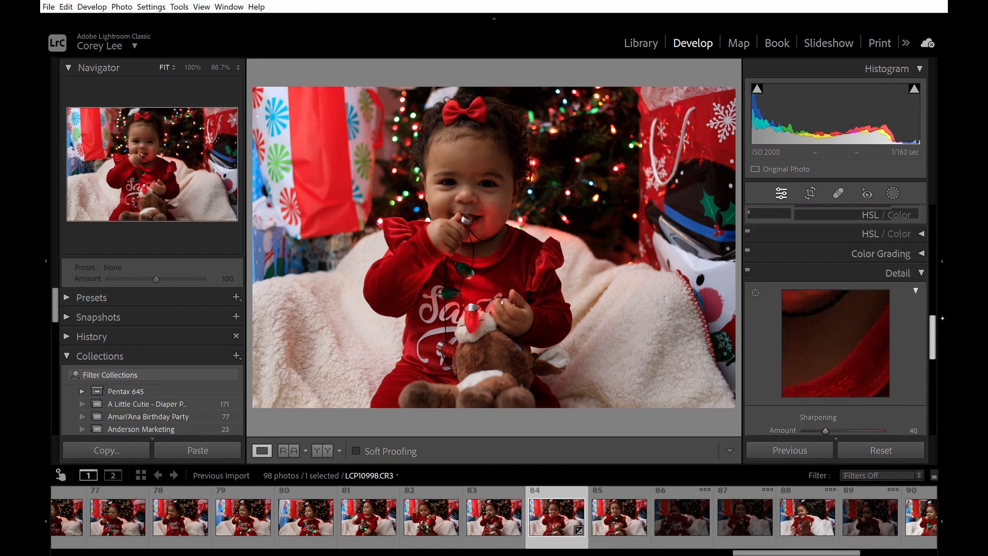
pyautogui.click(449, 183)
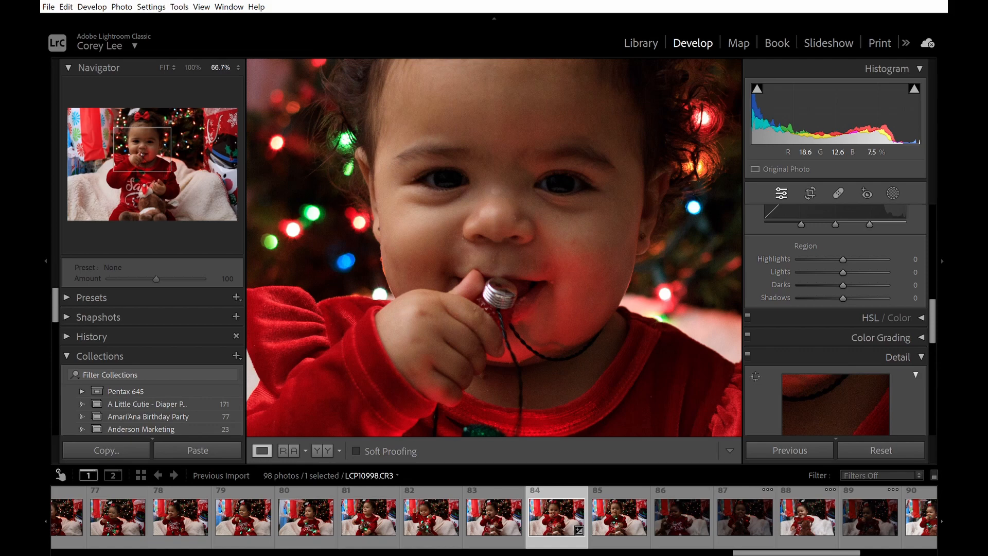
pyautogui.moveTo(942, 326); pyautogui.dragTo(938, 228)
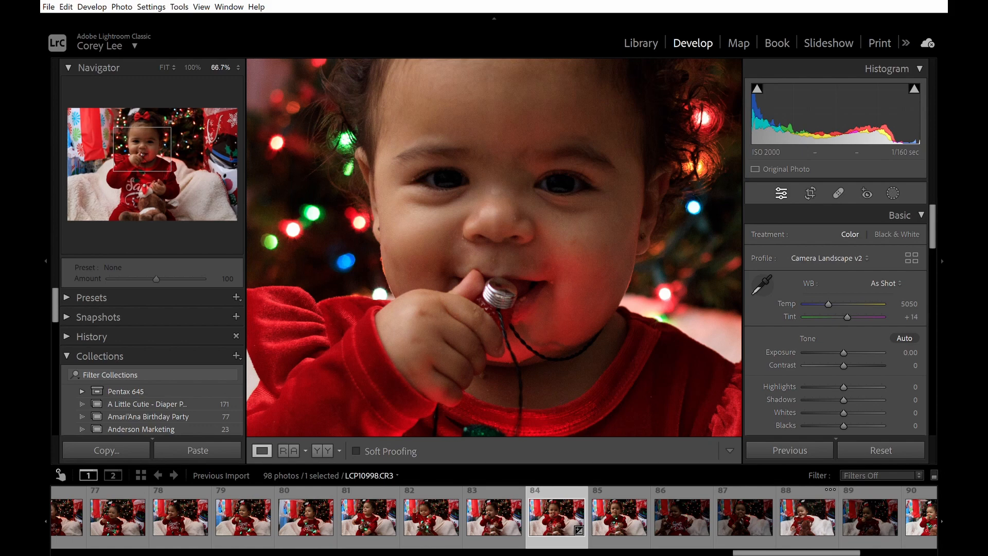
pyautogui.click(903, 338)
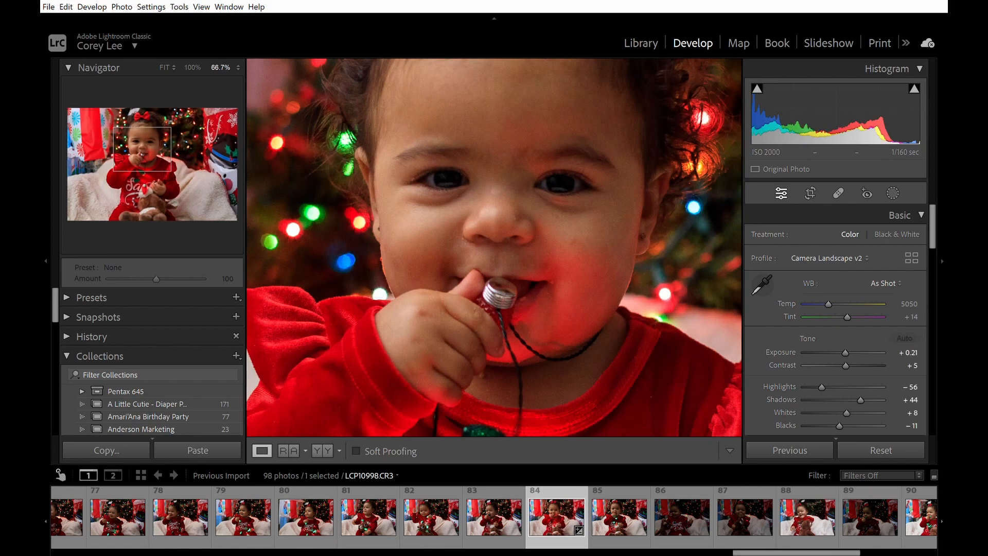
# Set LCP10998's Exposure to +0.91 and Shadows to +56
pyautogui.press('z')
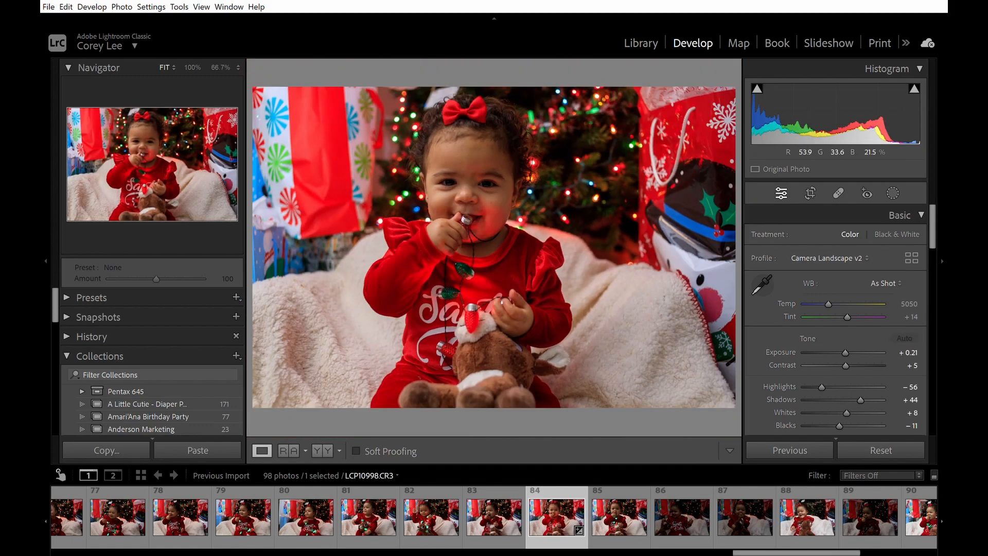
pyautogui.press('Up')
pyautogui.press('Up')
pyautogui.press('Up')
pyautogui.press('Up')
pyautogui.press('Up')
pyautogui.press('Up')
pyautogui.press('Up')
pyautogui.press('Up')
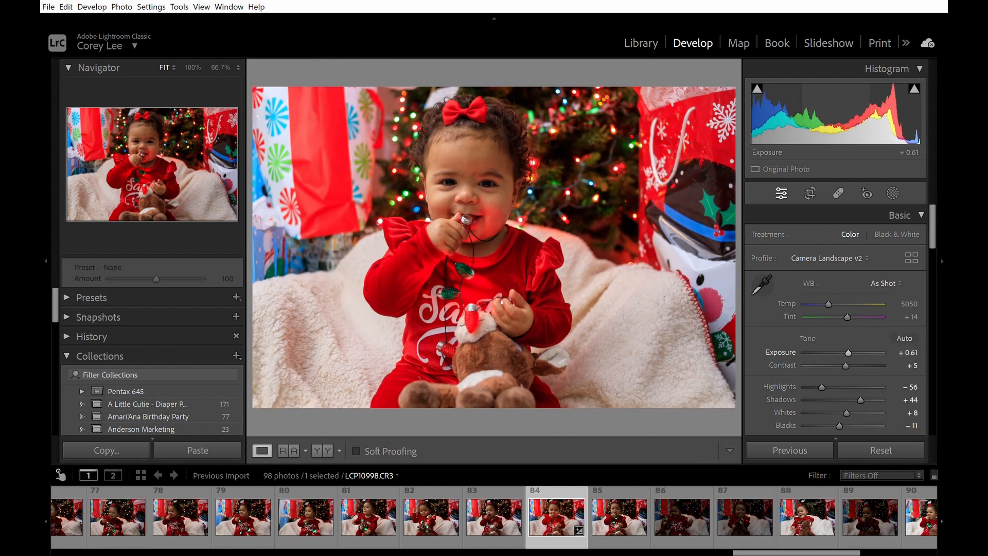
pyautogui.press('Up')
pyautogui.press('Up')
pyautogui.press('Up')
pyautogui.press('Up')
pyautogui.press('Up')
pyautogui.press('Up')
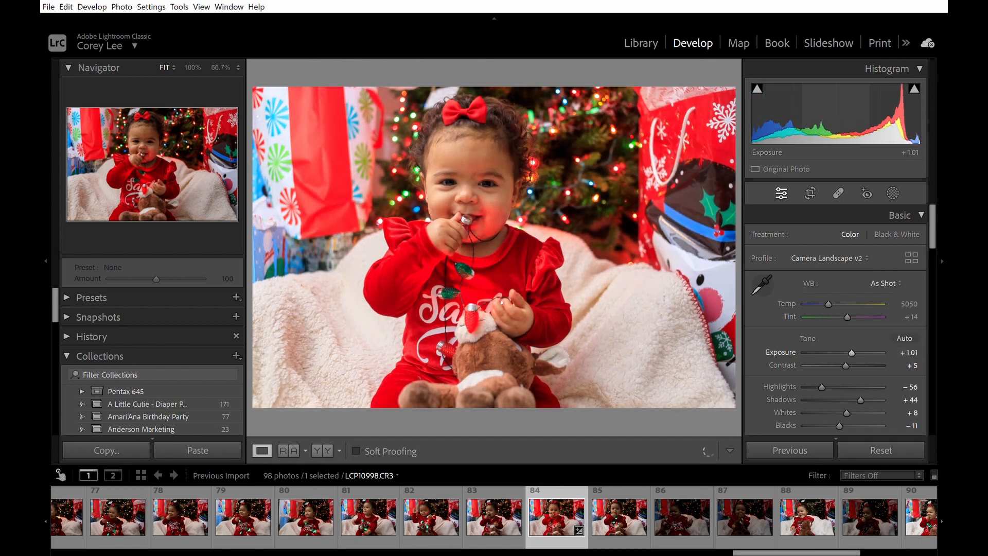
pyautogui.press('Tab')
pyautogui.press('Tab')
pyautogui.press('Tab')
pyautogui.press('Up')
pyautogui.press('Up')
pyautogui.press('Up')
pyautogui.press('Up')
pyautogui.press('Up')
pyautogui.press('Up')
pyautogui.press('Up')
pyautogui.press('Up')
pyautogui.press('Up')
pyautogui.press('Up')
pyautogui.press('Up')
pyautogui.press('Up')
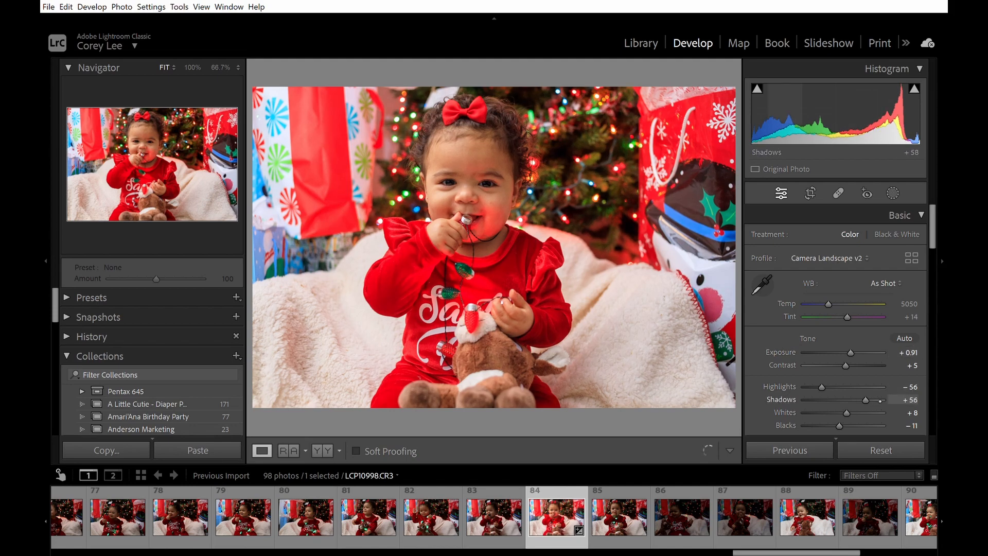
# Lower LCP10998's Highlights to −100
pyautogui.hotkey('shift', 'Tab')
pyautogui.hotkey('shift', 'Tab')
pyautogui.hotkey('shift', 'Tab')
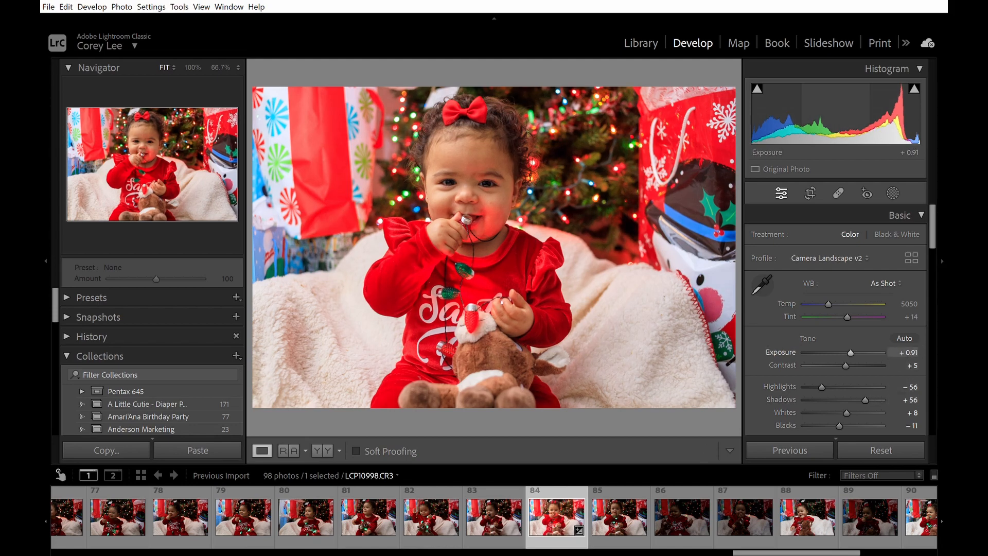
pyautogui.press('Tab')
pyautogui.press('Tab')
pyautogui.hotkey('shift', 'Down')
pyautogui.hotkey('shift', 'Down')
pyautogui.hotkey('shift', 'Down')
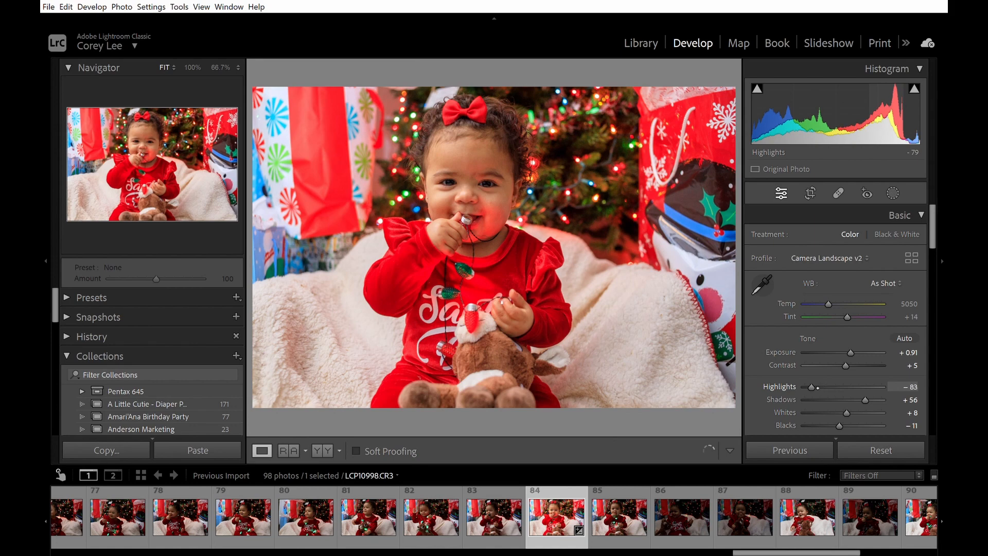
pyautogui.press('Return')
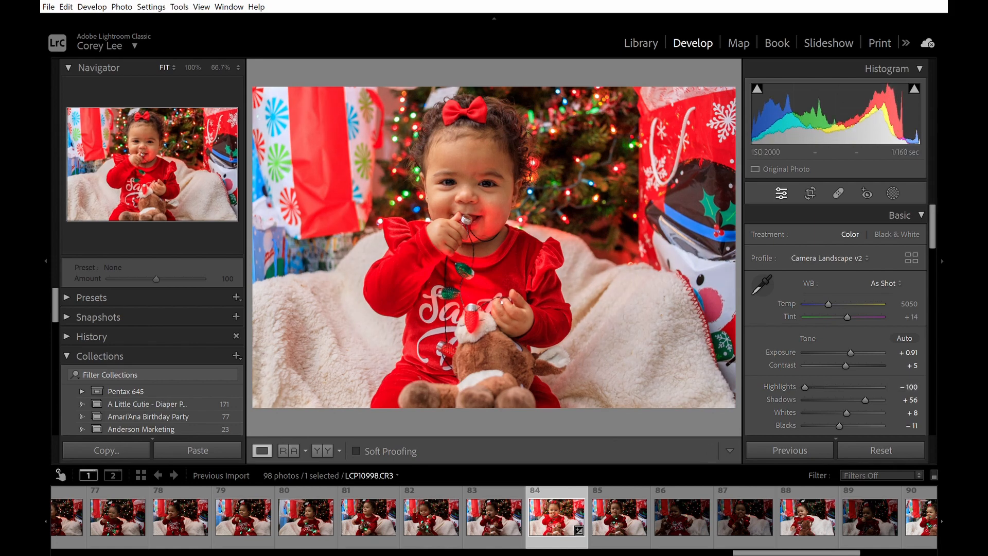
# Compare LCP10998 with Shadows at 0, and set Shadows to +79
pyautogui.press('Tab')
pyautogui.press('Tab')
pyautogui.write('0')
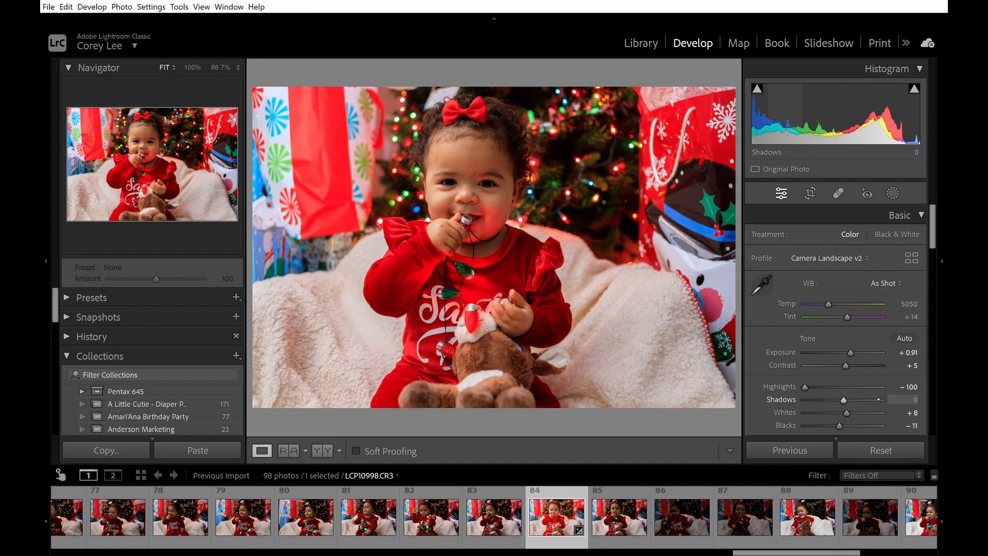
pyautogui.moveTo(874, 403); pyautogui.dragTo(897, 403)
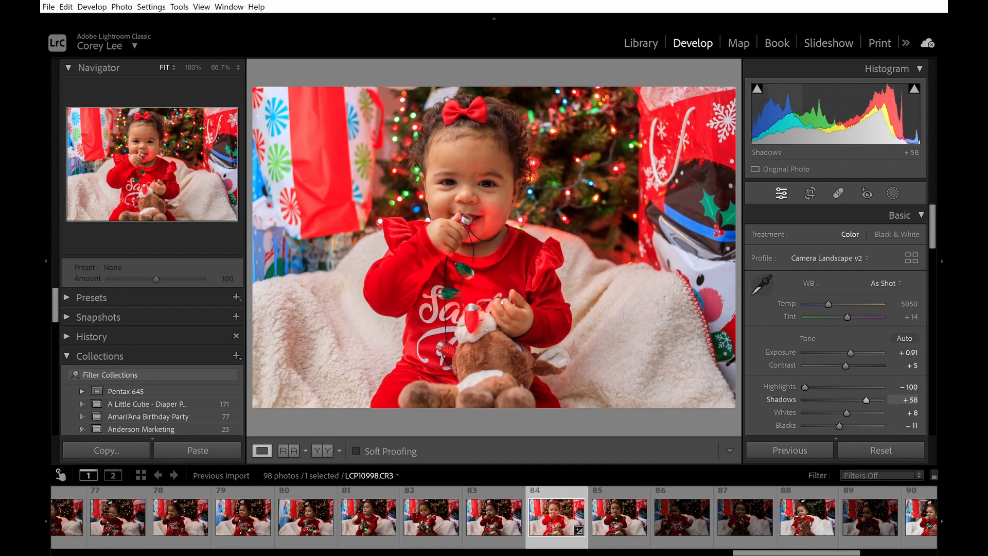
pyautogui.moveTo(879, 400); pyautogui.dragTo(885, 399)
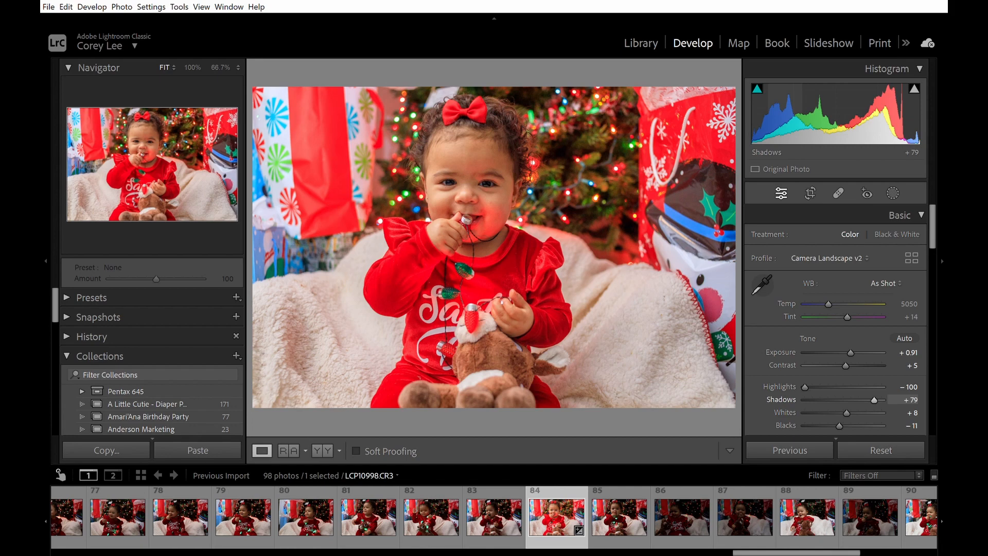
# Raise the Lights region of LCP10998's tone curve to +19
pyautogui.moveTo(944, 221); pyautogui.dragTo(933, 307)
pyautogui.moveTo(854, 321); pyautogui.dragTo(862, 320)
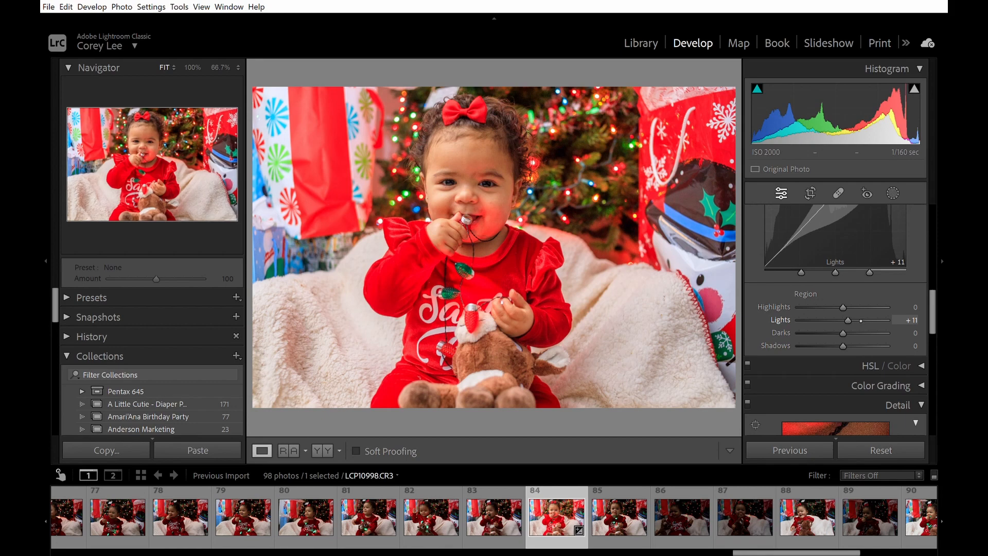
pyautogui.moveTo(860, 321); pyautogui.dragTo(864, 322)
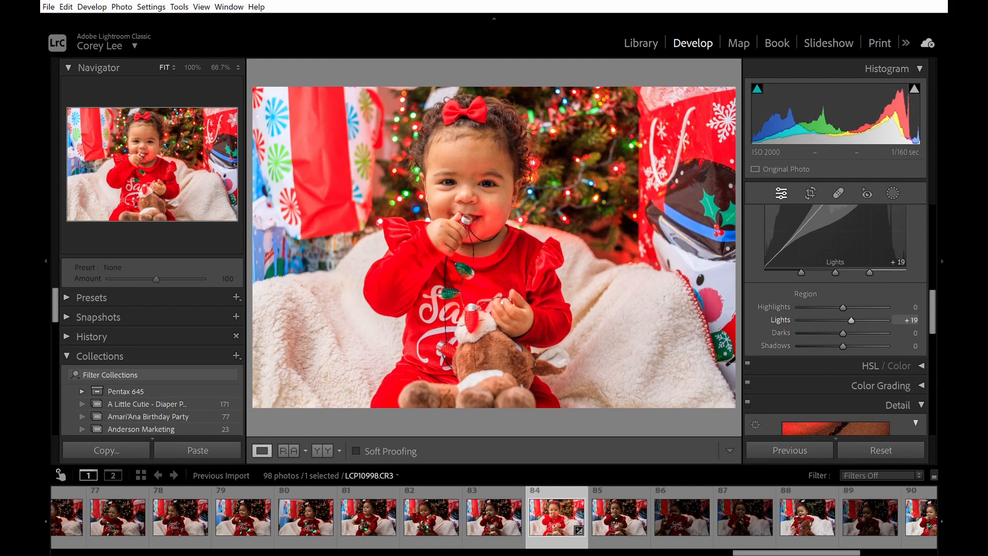
# Set LCP10998's Dehaze to +17 and Blacks to +3
pyautogui.moveTo(944, 315); pyautogui.dragTo(944, 260)
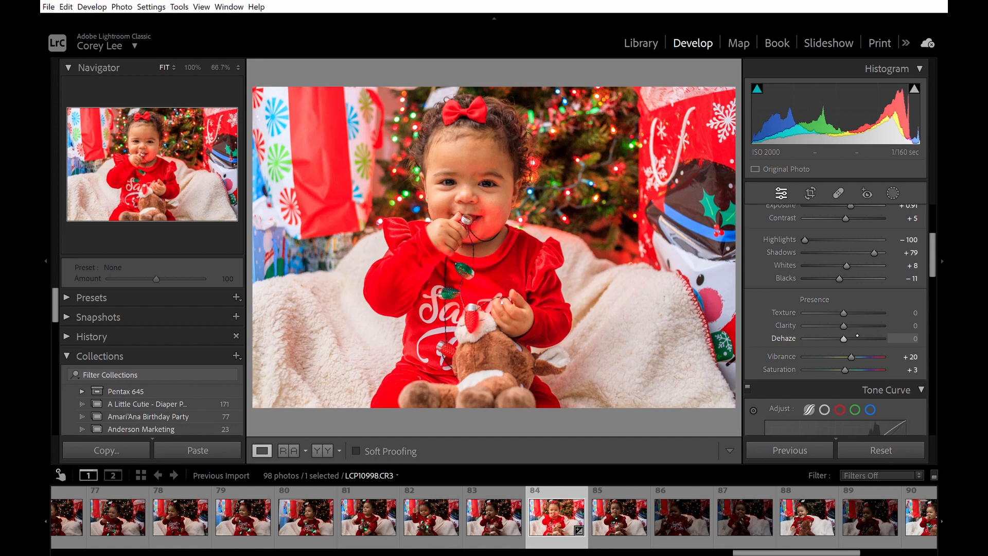
pyautogui.moveTo(857, 339); pyautogui.dragTo(864, 339)
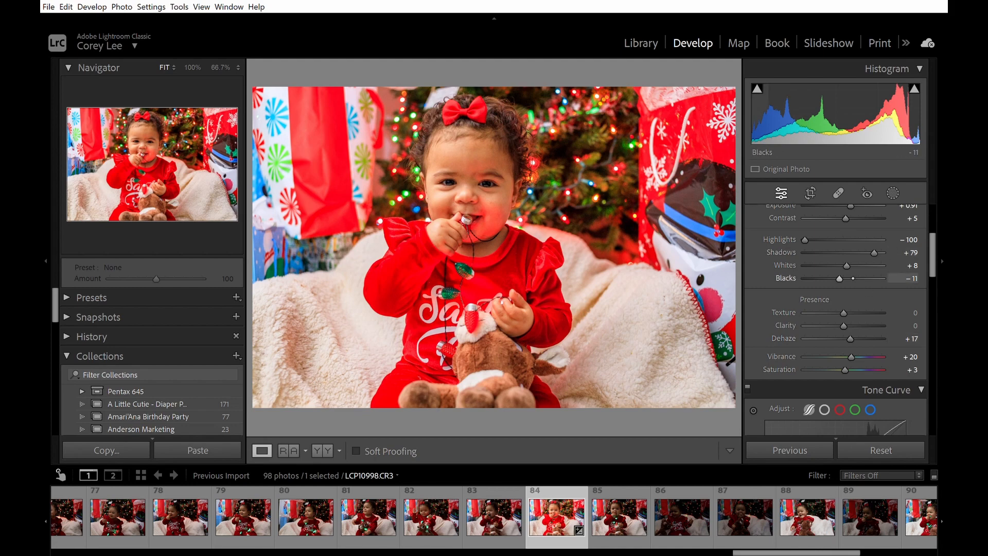
pyautogui.moveTo(854, 277); pyautogui.dragTo(859, 277)
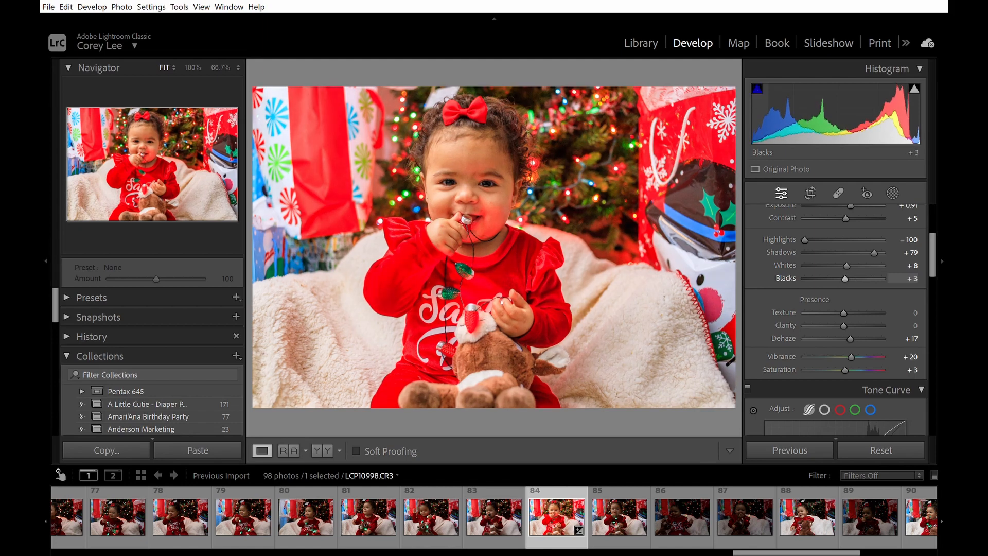
pyautogui.scroll(5, 835, 319)
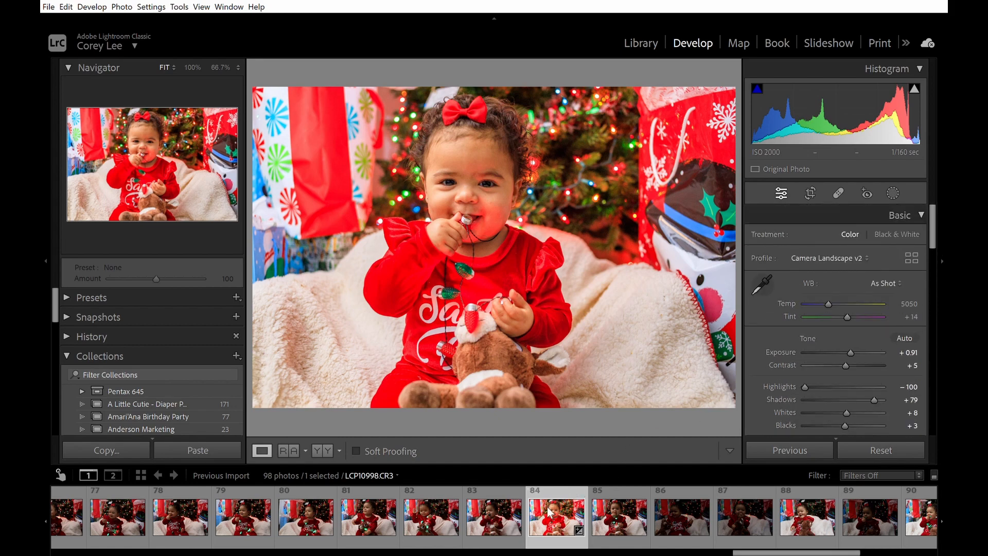
# Create a virtual copy of LCP10998 and convert the copy to black and white
pyautogui.hotkey('ctrl', "'")
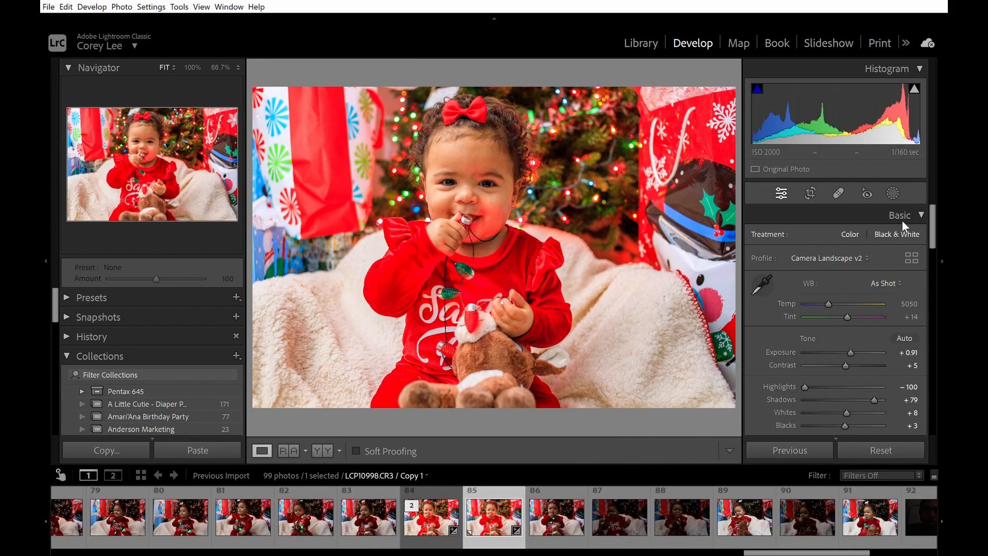
pyautogui.press('v')
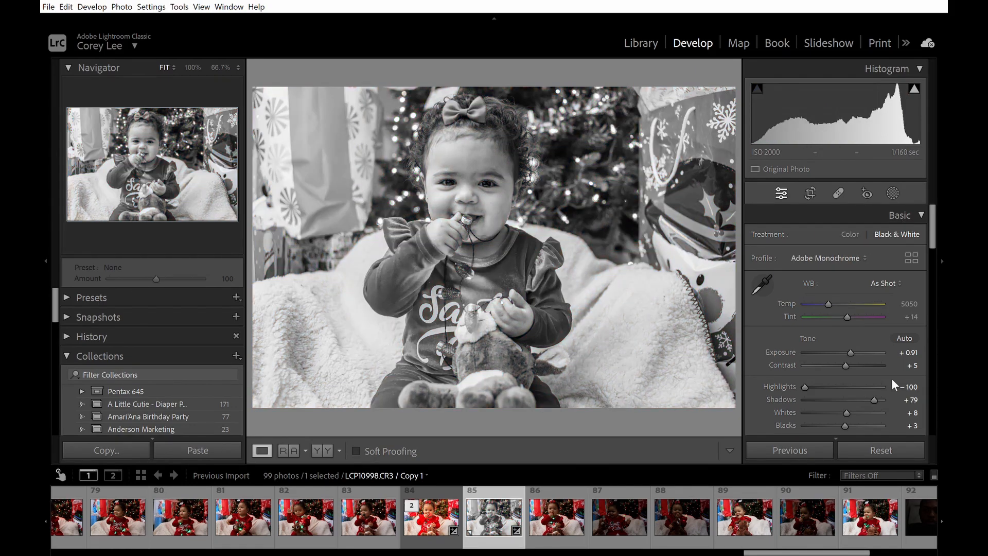
pyautogui.moveTo(875, 386)
pyautogui.mouseDown()
pyautogui.moveTo(857, 388)
pyautogui.moveTo(878, 387)
pyautogui.mouseUp()
# Apply the Strong Contrast point curve to the black-and-white copy
pyautogui.moveTo(930, 221); pyautogui.dragTo(932, 314)
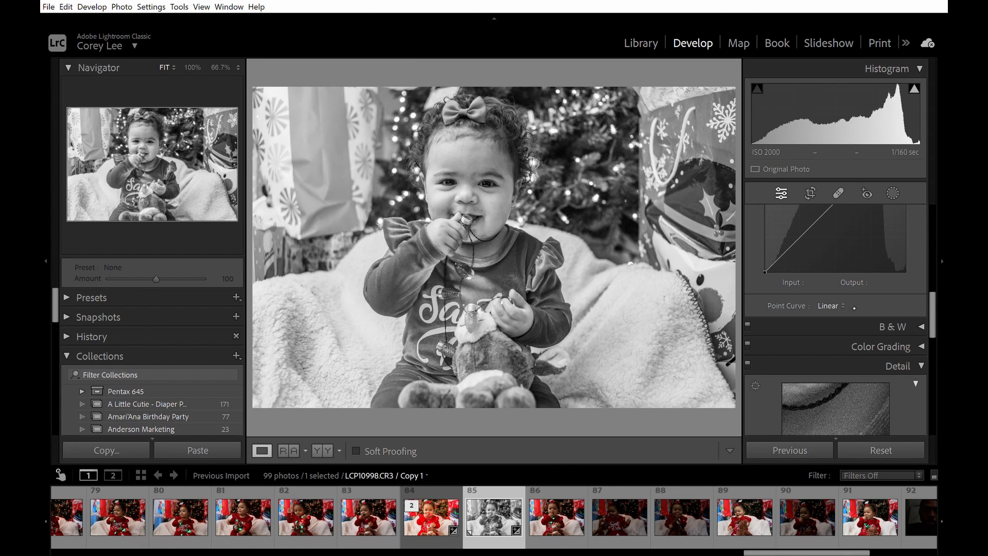
pyautogui.click(829, 306)
pyautogui.click(866, 314)
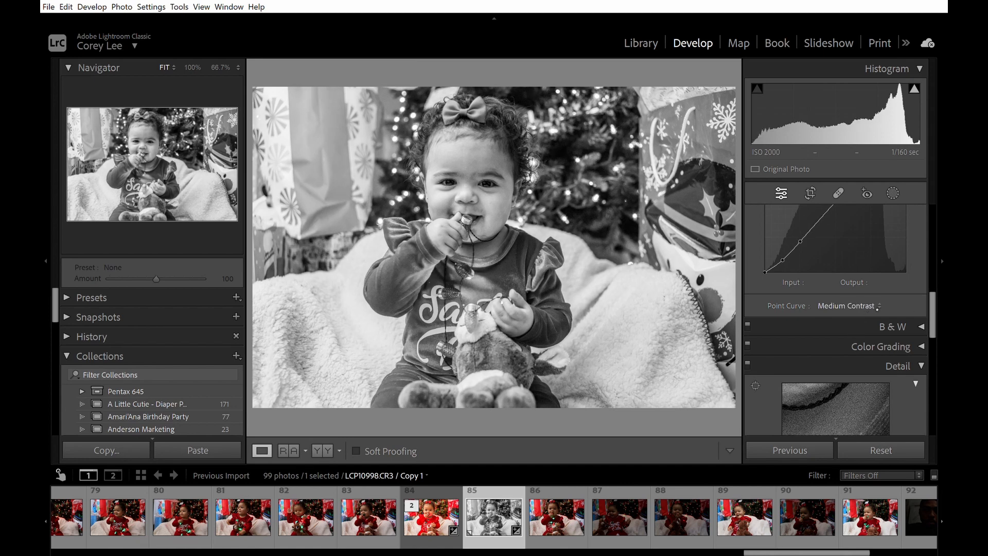
pyautogui.click(861, 345)
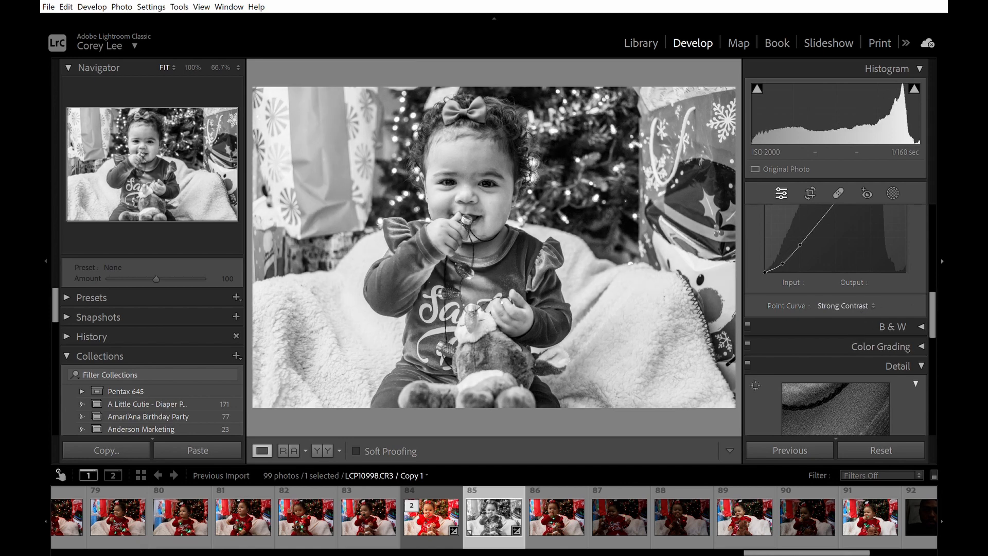
# Set the copy's parametric tone curve to Lights +23, Darks +22 and Shadows −26
pyautogui.scroll(4, 861, 344)
pyautogui.click(809, 281)
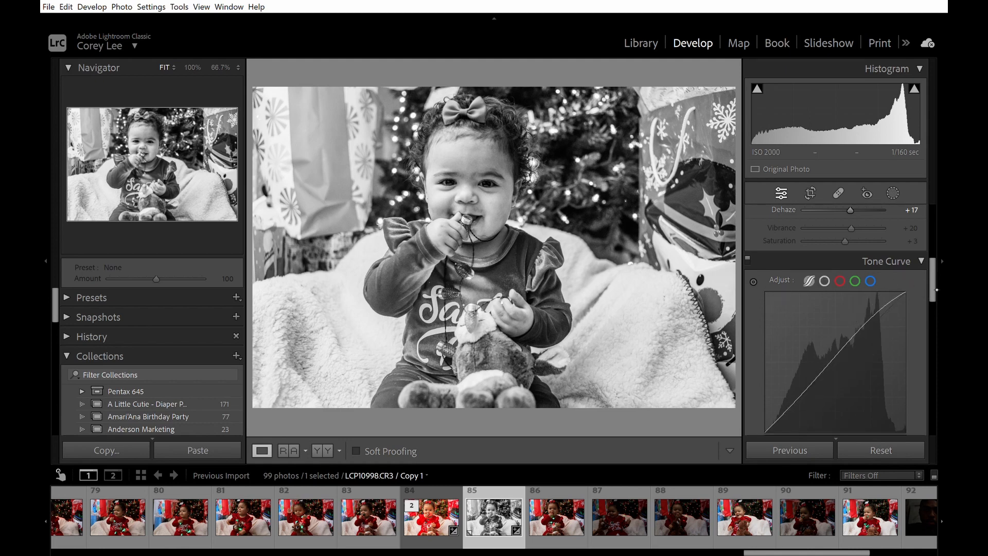
pyautogui.scroll(-3, 937, 289)
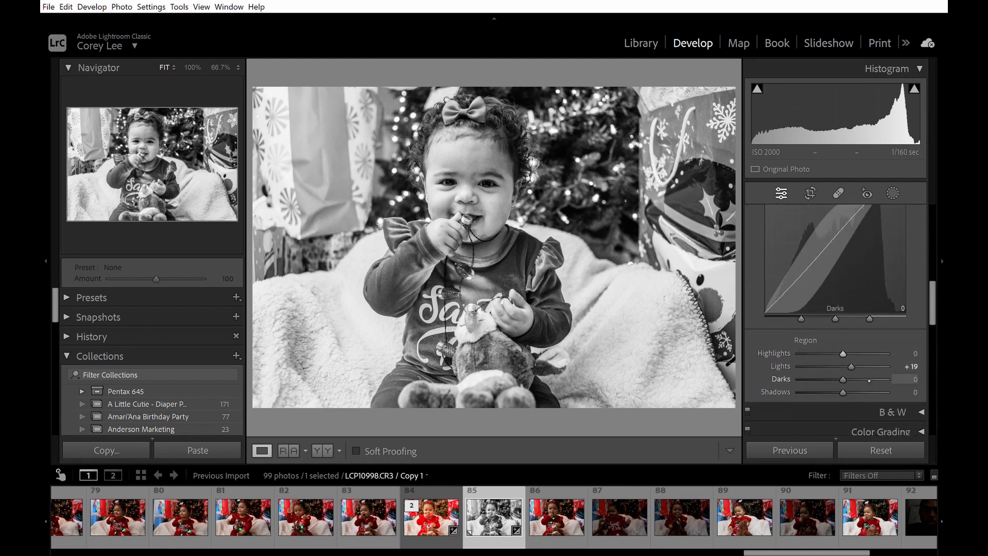
pyautogui.moveTo(857, 378); pyautogui.dragTo(866, 377)
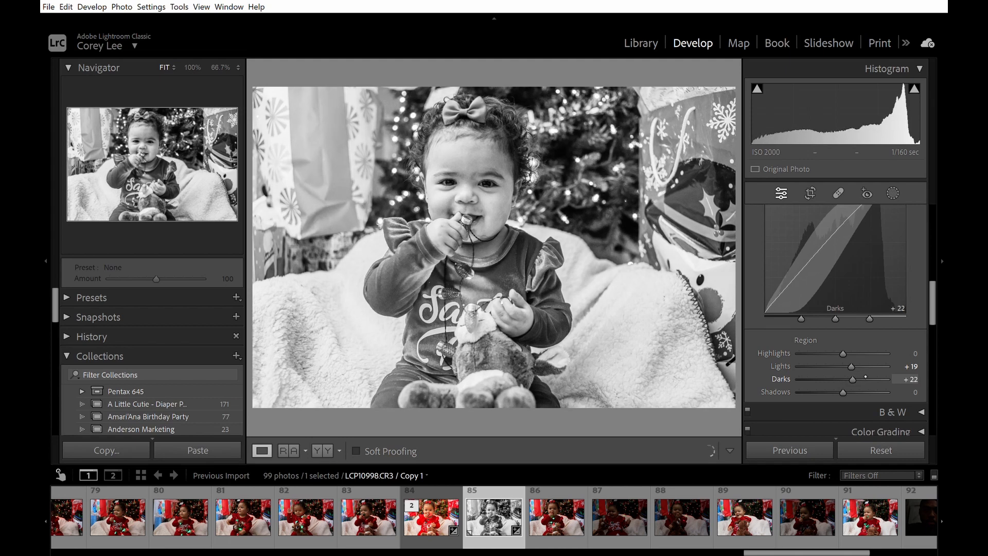
pyautogui.moveTo(856, 392); pyautogui.dragTo(846, 390)
pyautogui.moveTo(864, 366); pyautogui.dragTo(867, 366)
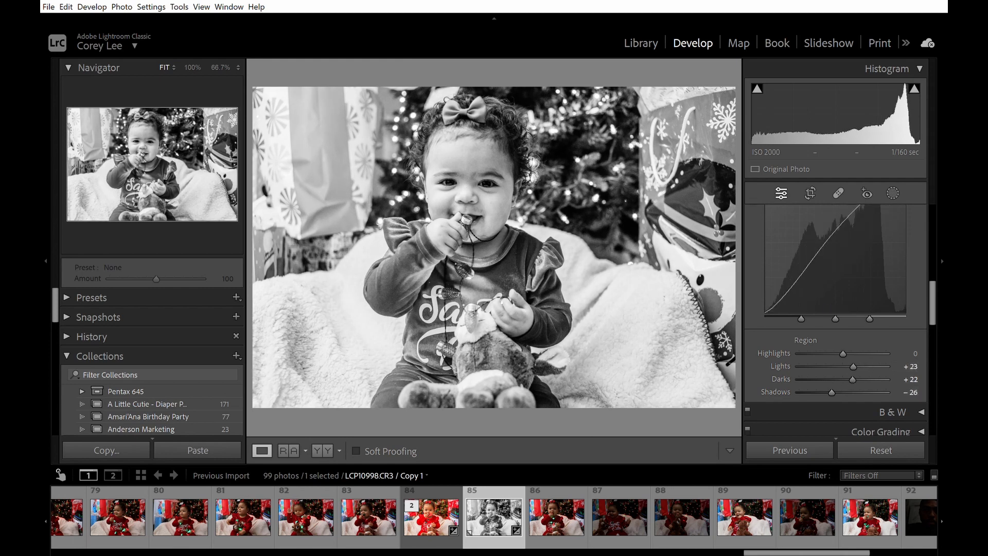
# View the laughing frame LCP11002, and return to the black-and-white copy of LCP10998 to examine the baby's face up close
pyautogui.click(745, 516)
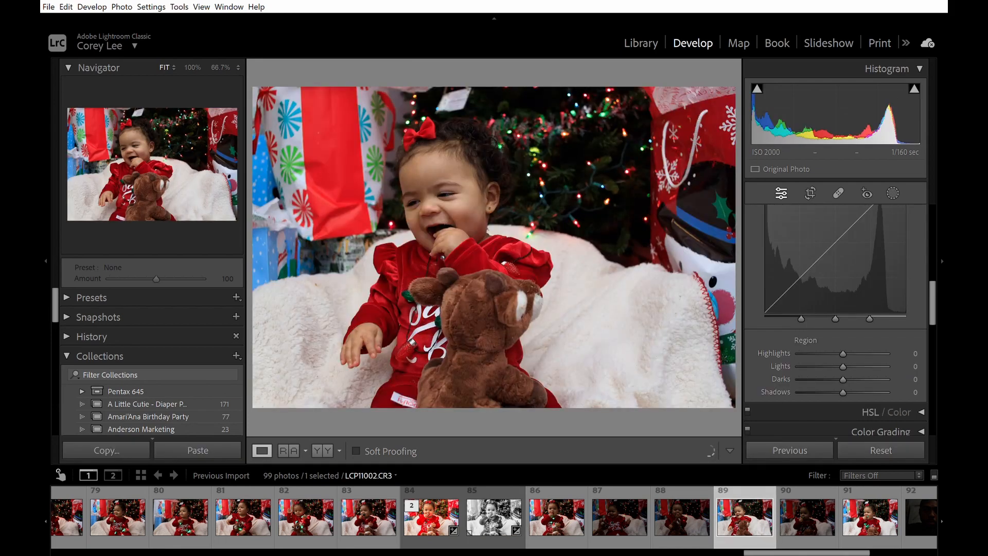
pyautogui.click(493, 517)
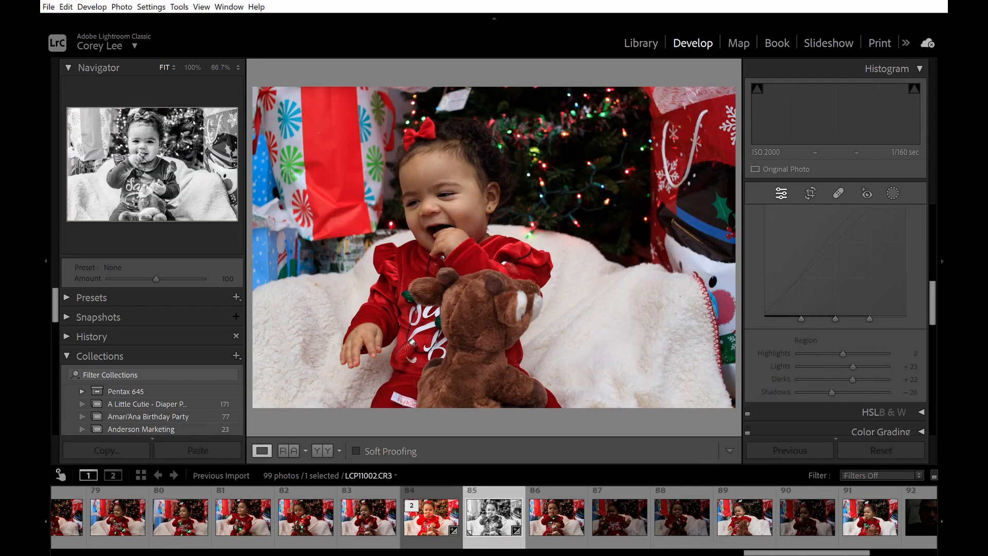
pyautogui.click(492, 208)
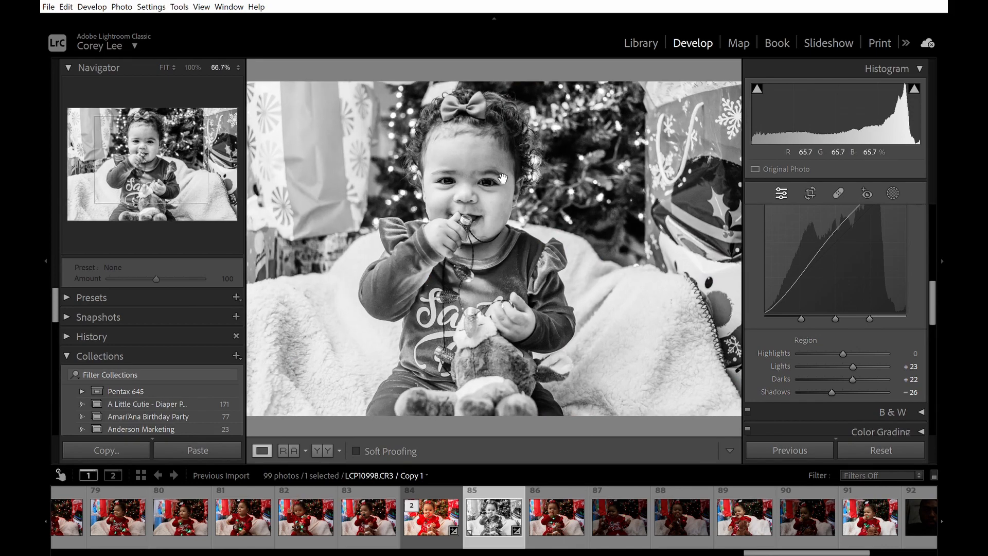
pyautogui.moveTo(515, 244); pyautogui.dragTo(554, 225)
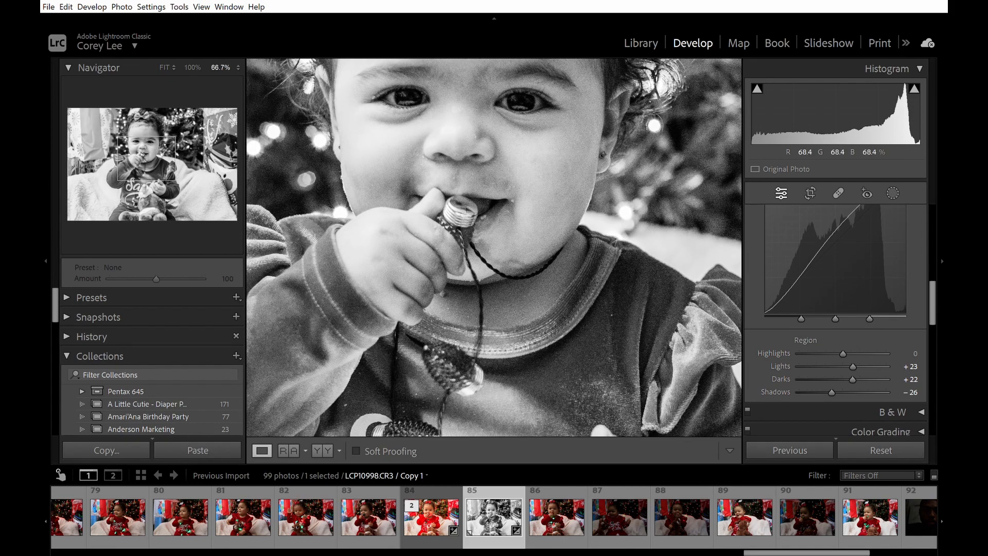
# Paint a Brush mask over the skin around the baby's mouth and cheeks on the black-and-white copy
pyautogui.click(901, 192)
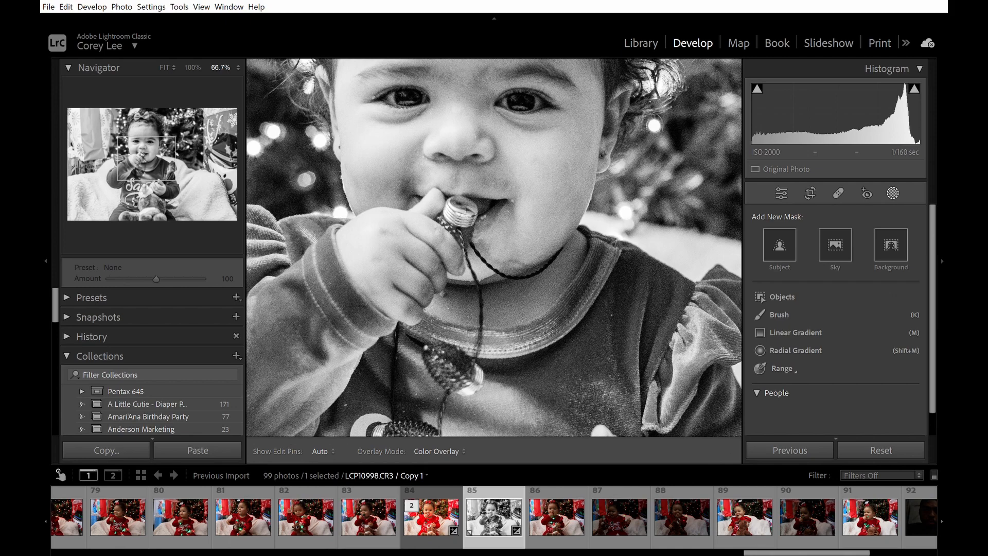
pyautogui.click(803, 312)
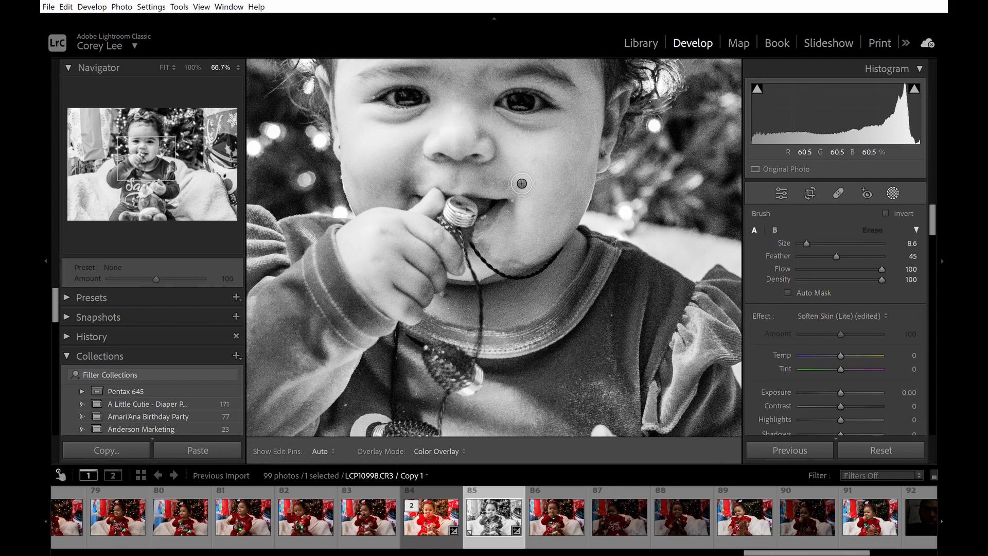
pyautogui.moveTo(524, 183); pyautogui.dragTo(420, 183)
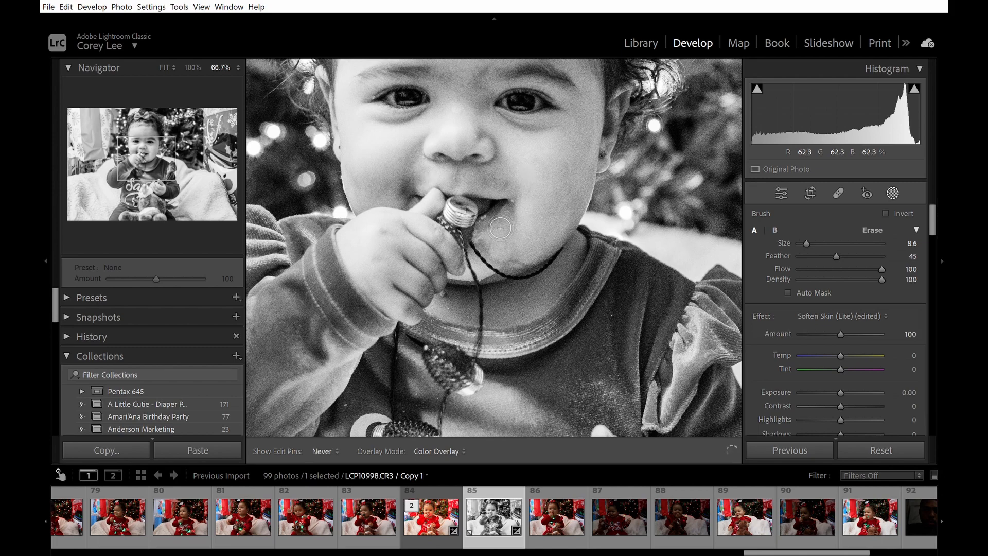
pyautogui.moveTo(543, 203); pyautogui.dragTo(513, 184)
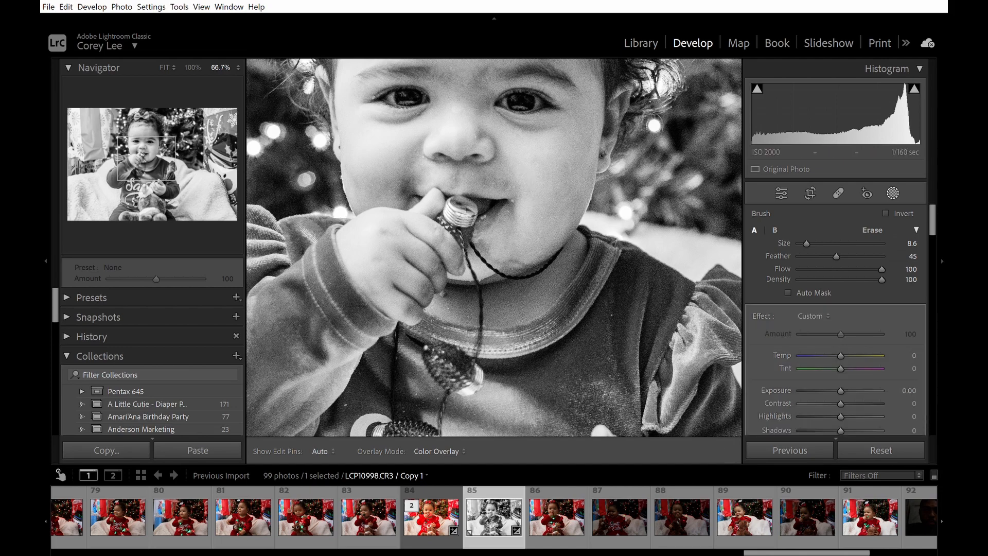
# Apply the Soften Skin (Lite) effect to the face mask with its Amount at 167
pyautogui.scroll(-2, 872, 298)
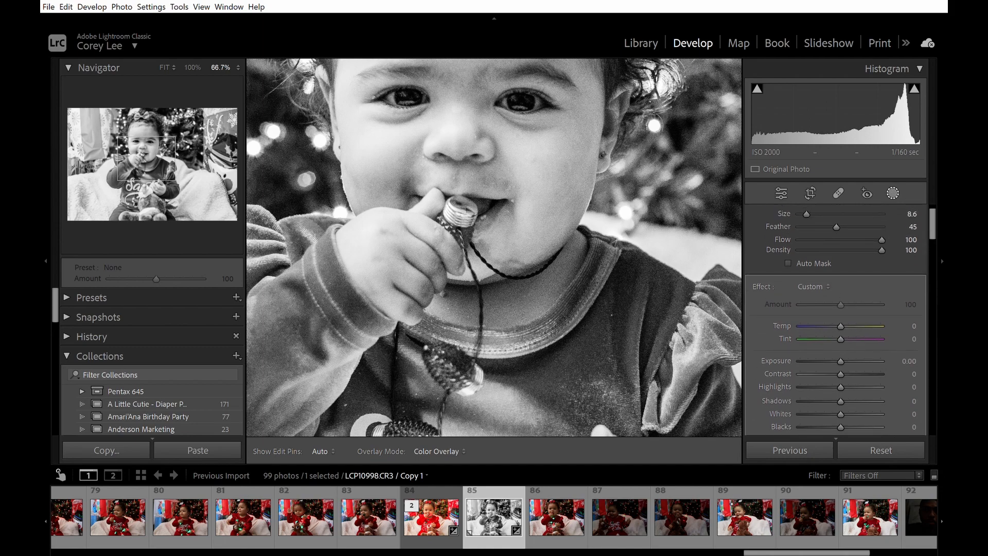
pyautogui.click(764, 517)
pyautogui.moveTo(855, 304); pyautogui.dragTo(878, 302)
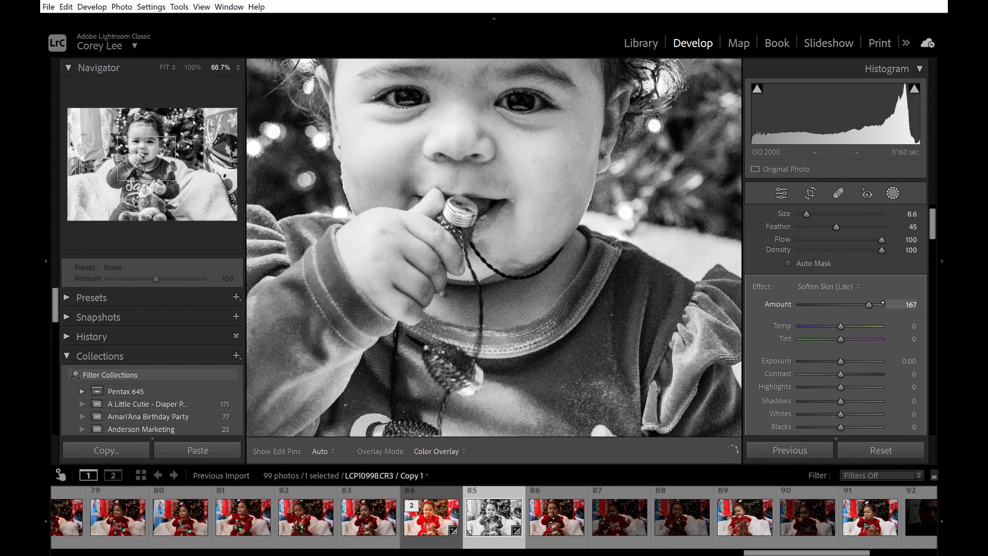
# Finish masking the black-and-white copy of LCP10998, view the laughing frame LCP11002, and open LCP11004
pyautogui.click(893, 193)
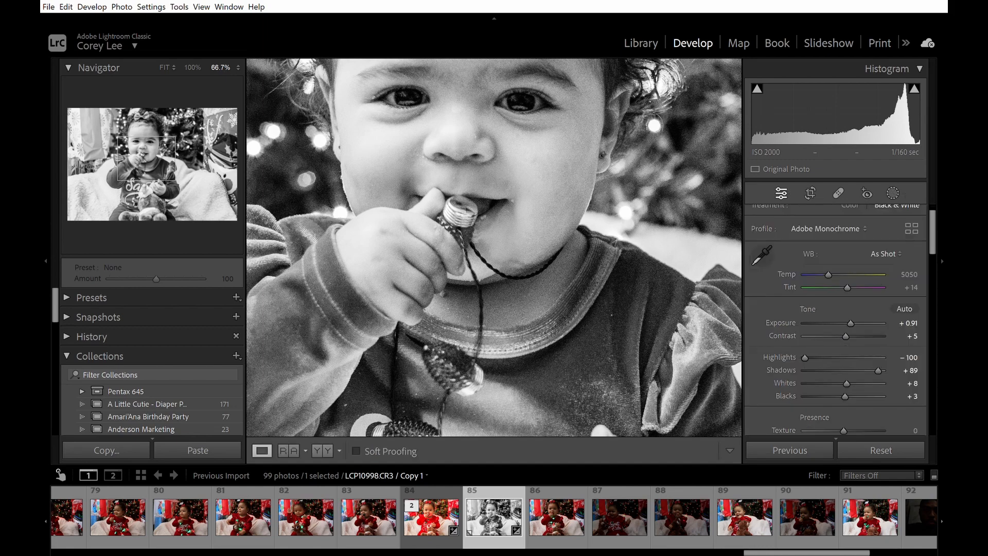
pyautogui.click(479, 139)
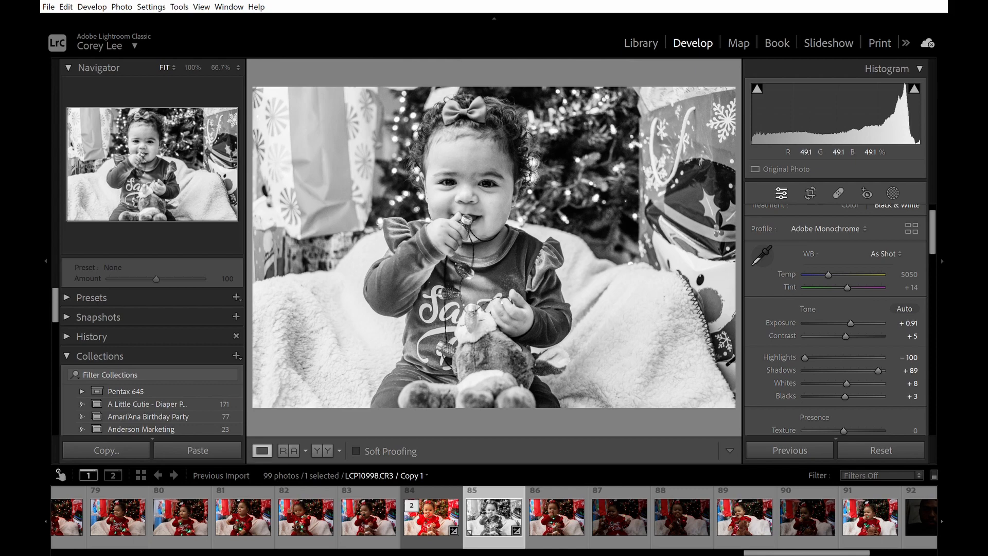
pyautogui.press('Right')
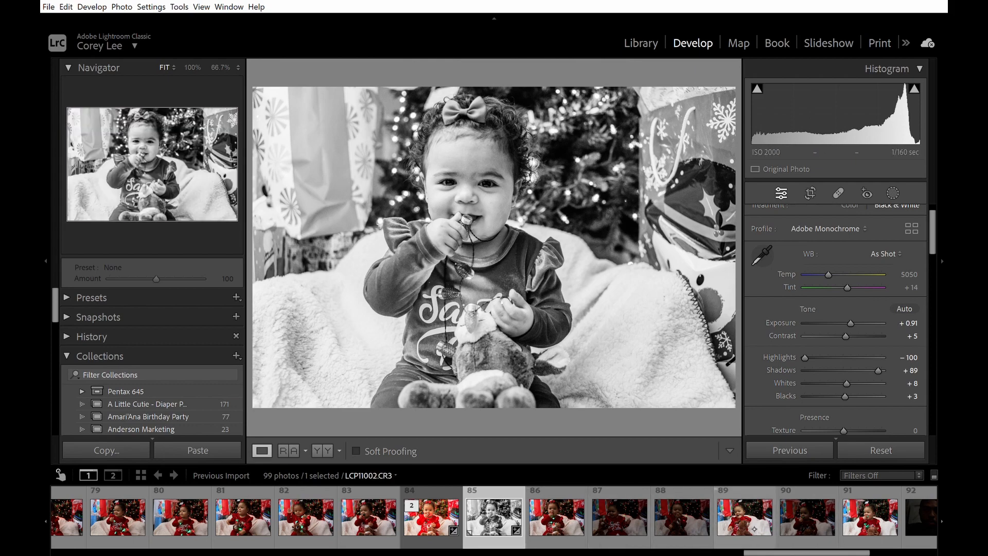
pyautogui.click(754, 524)
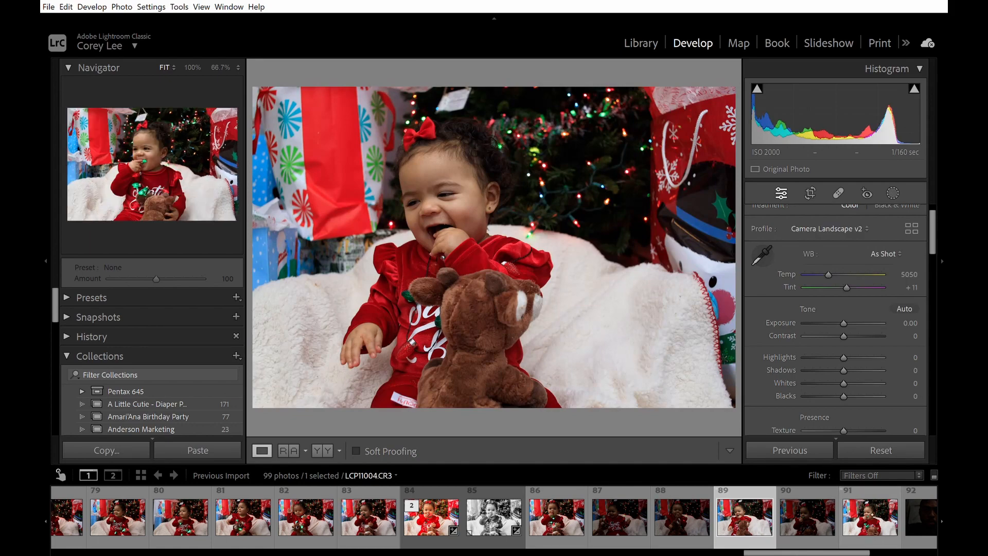
pyautogui.click(869, 517)
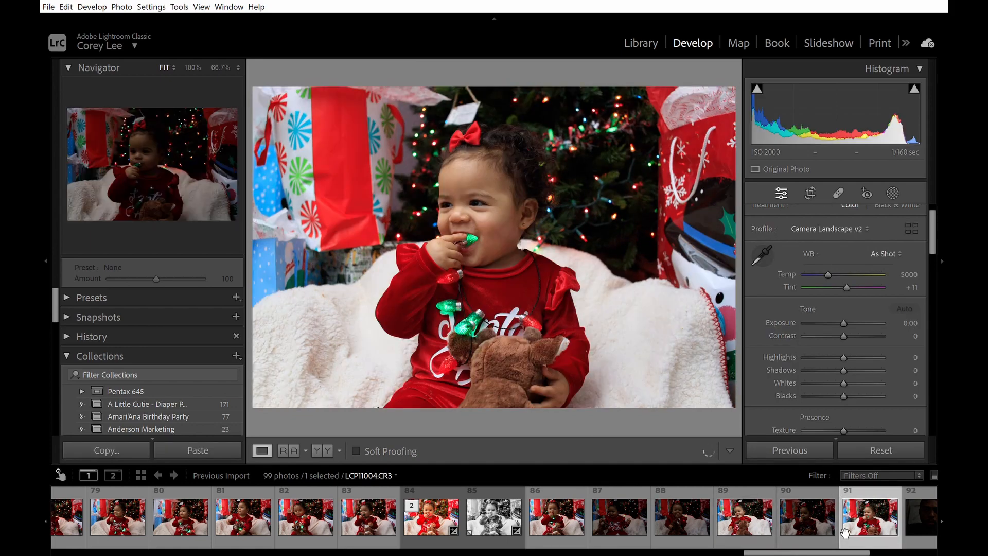
# Apply Auto tone to LCP11004 and set its Shadows to +67
pyautogui.press('F6')
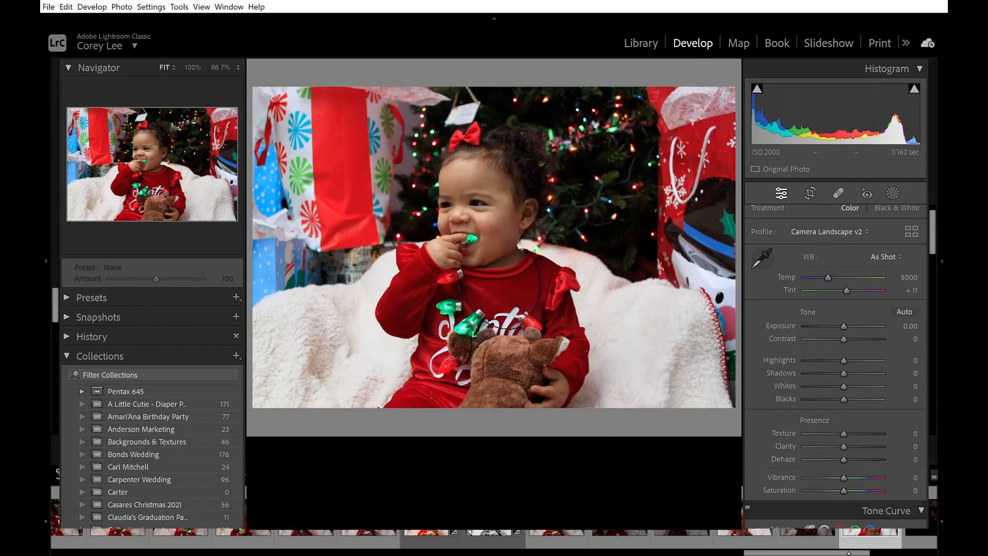
pyautogui.press('F6')
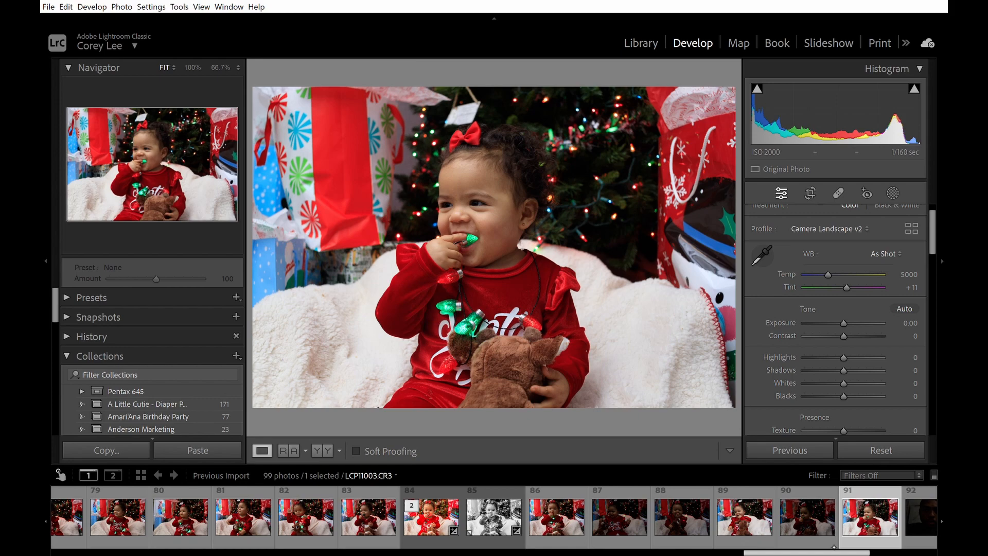
pyautogui.moveTo(876, 552); pyautogui.dragTo(859, 551)
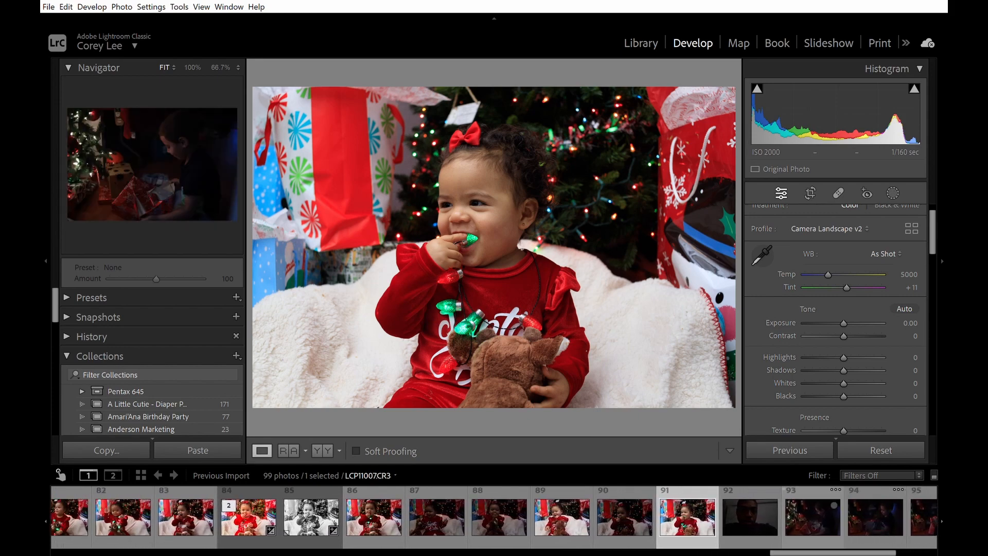
pyautogui.click(483, 195)
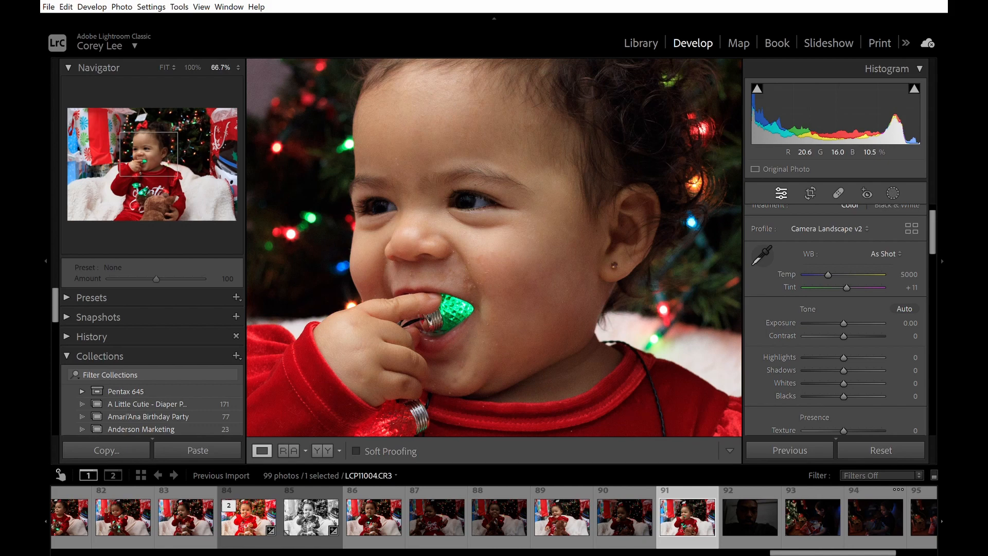
pyautogui.click(481, 193)
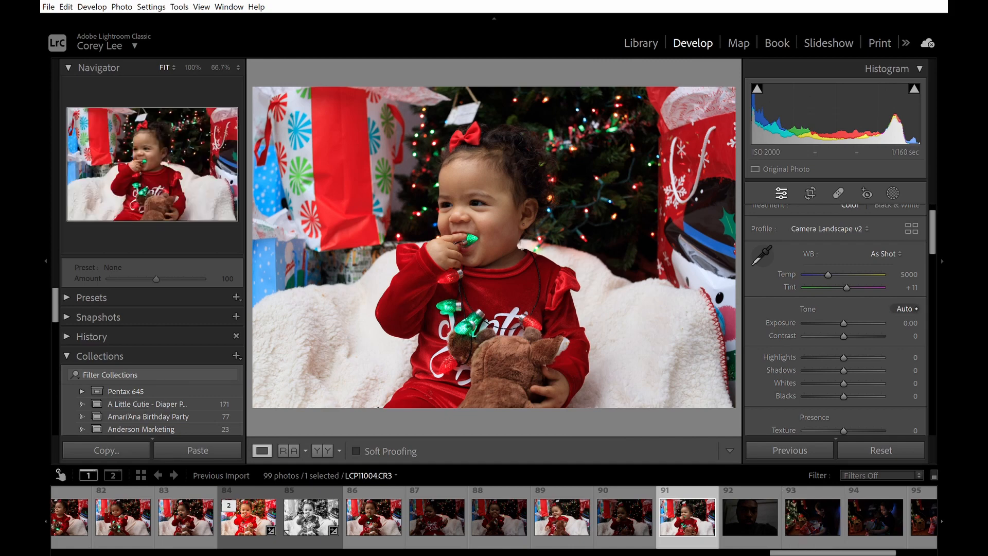
pyautogui.click(903, 308)
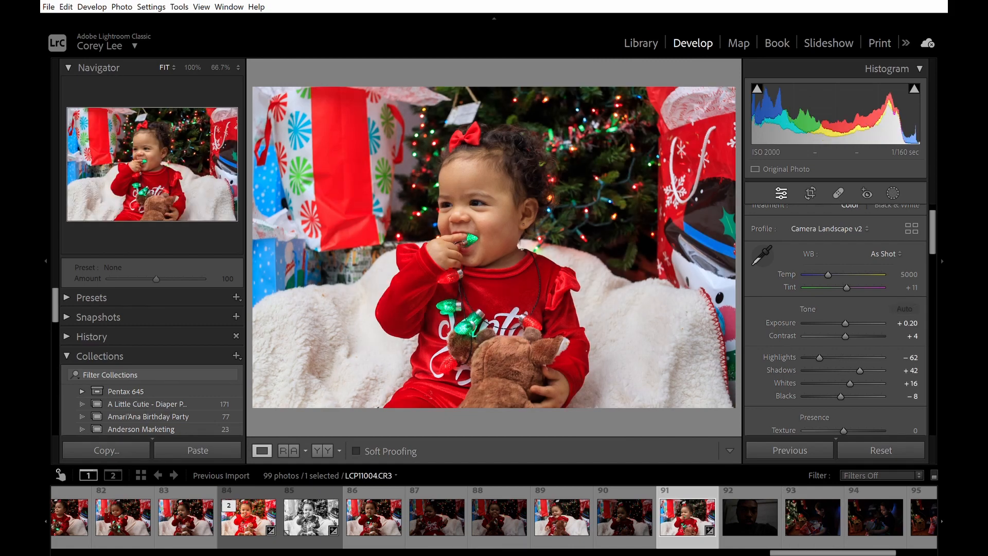
pyautogui.moveTo(872, 369); pyautogui.dragTo(874, 369)
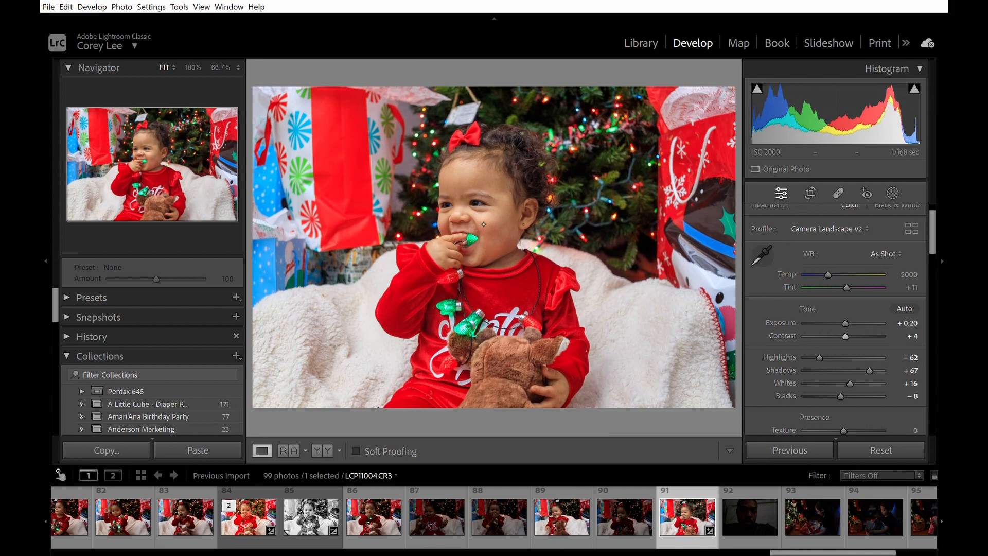
# Try to brush a Soften Skin (Lite) mask over the skin beside the baby's mouth on LCP11004
pyautogui.click(478, 230)
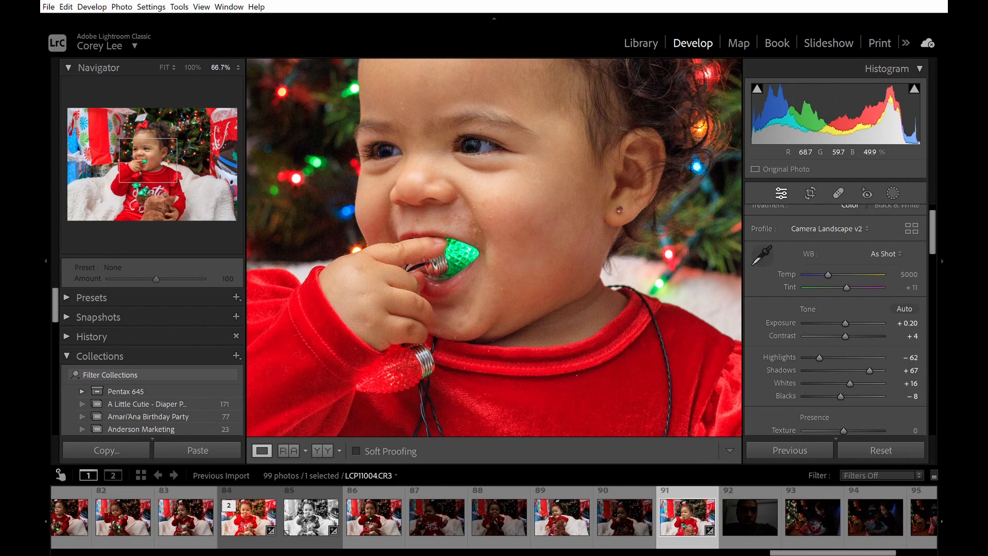
pyautogui.hotkey('shift', 'w')
pyautogui.press('k')
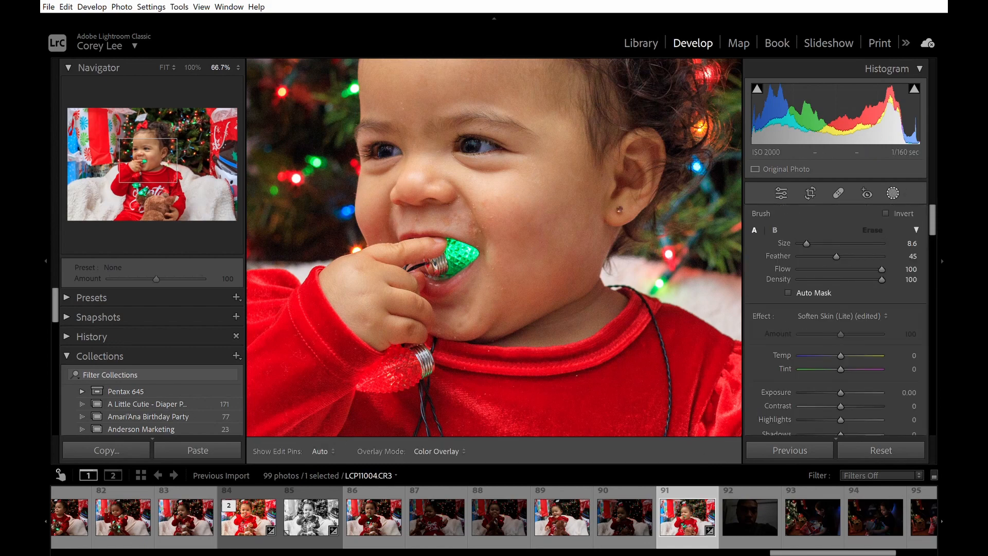
pyautogui.click(482, 230)
pyautogui.press('h')
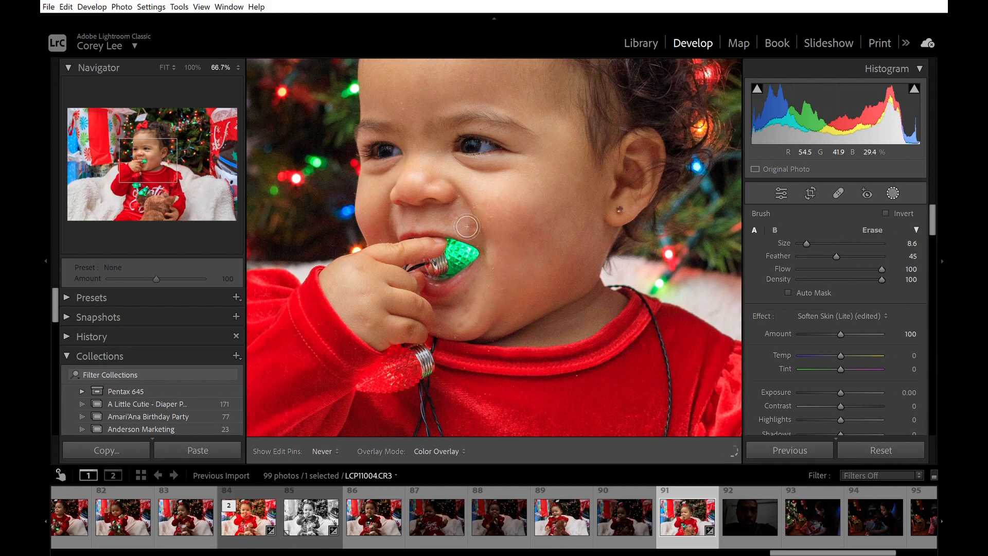
pyautogui.click(503, 243)
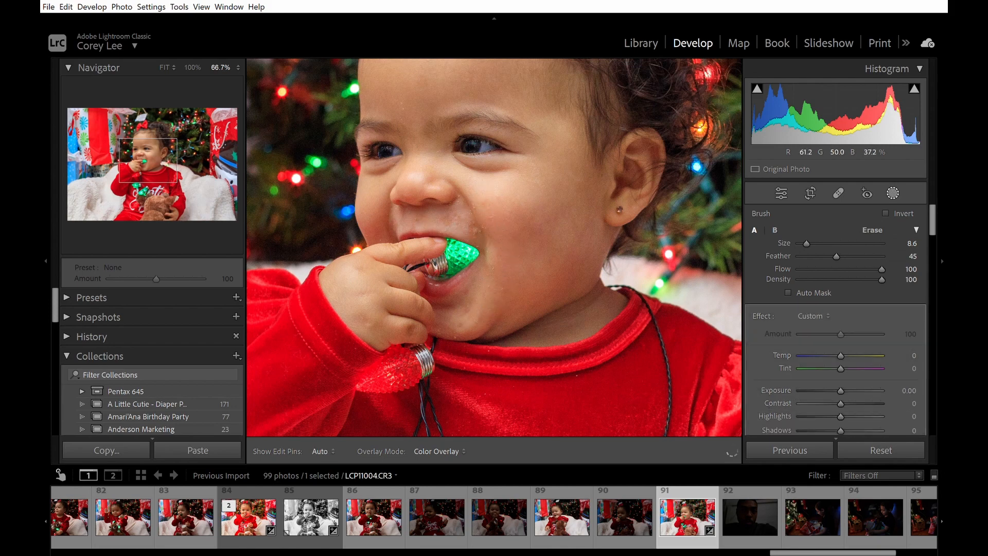
pyautogui.click(193, 68)
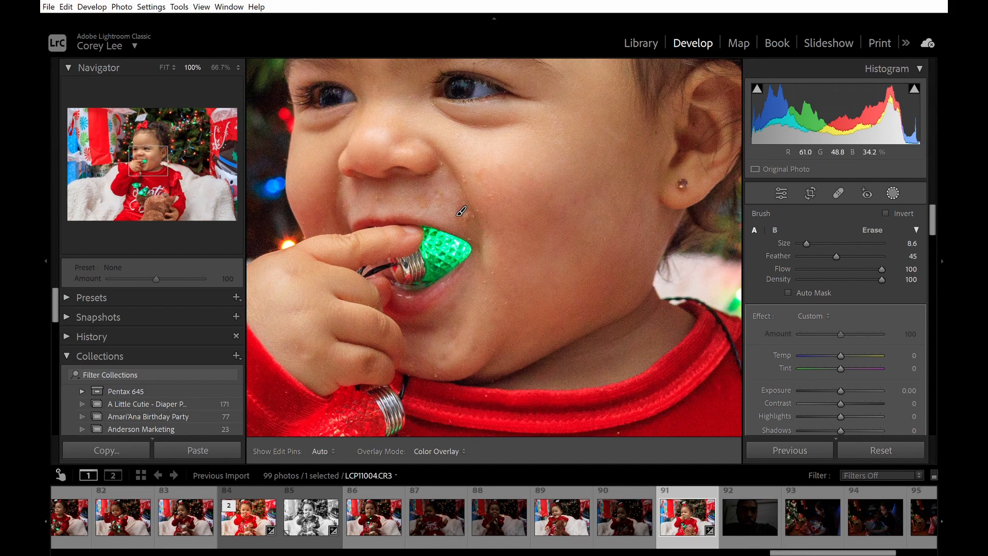
pyautogui.press('k')
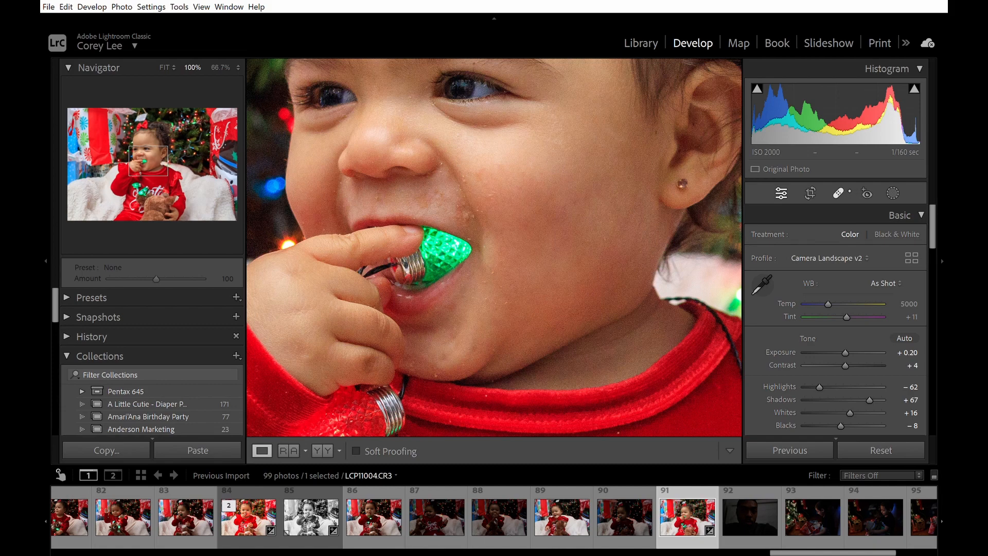
# Try content-aware removal on the marks beside the baby's mouth, and delete that correction spot
pyautogui.press('q')
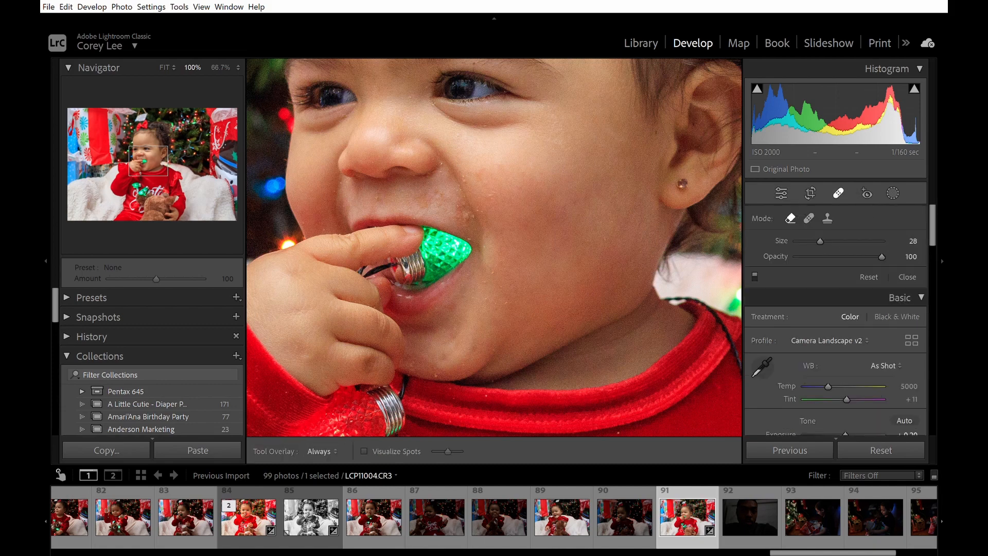
pyautogui.click(468, 210)
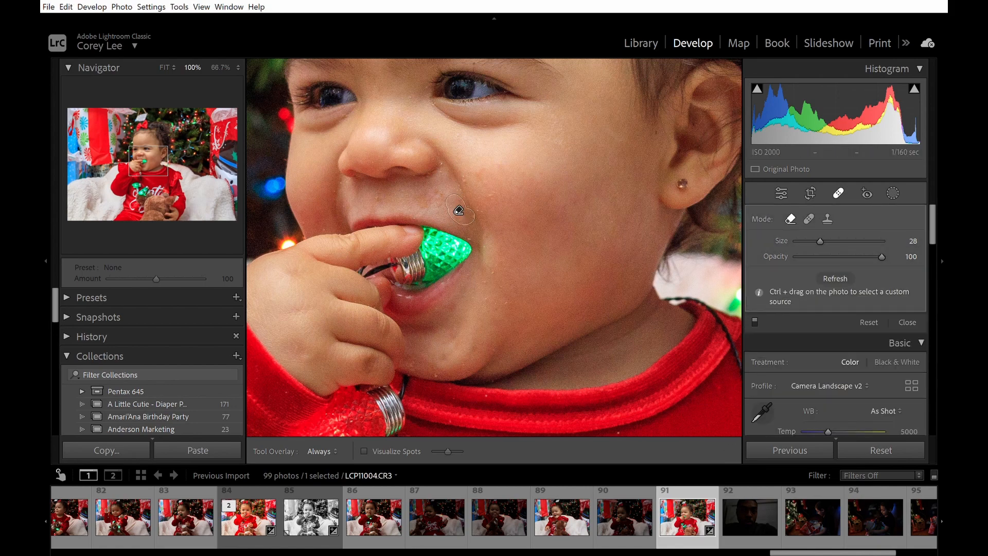
pyautogui.press('q')
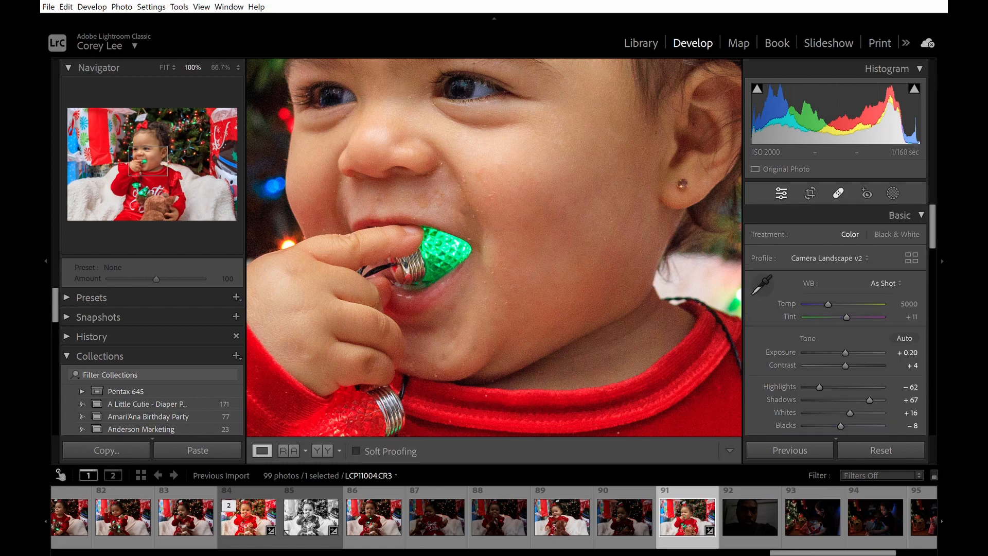
pyautogui.press('q')
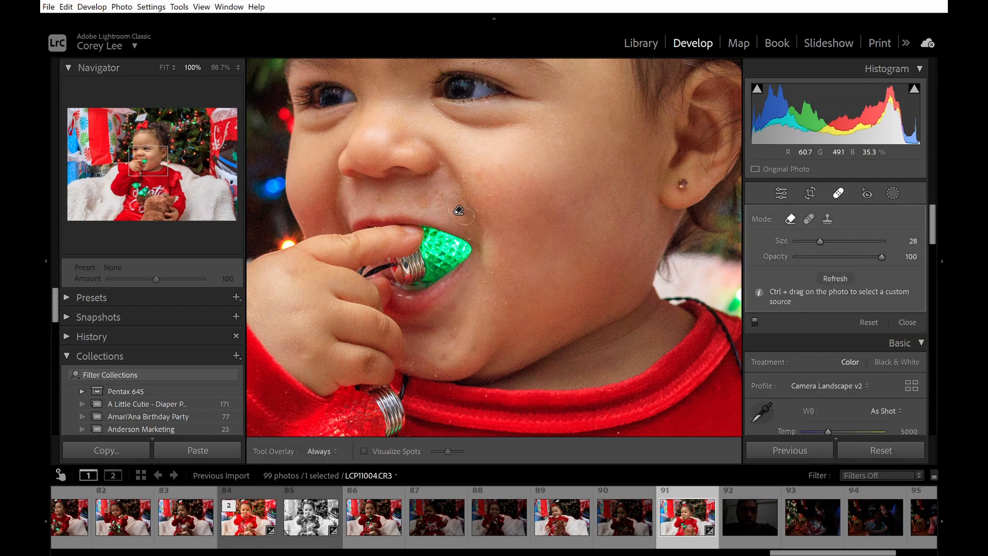
pyautogui.press('Delete')
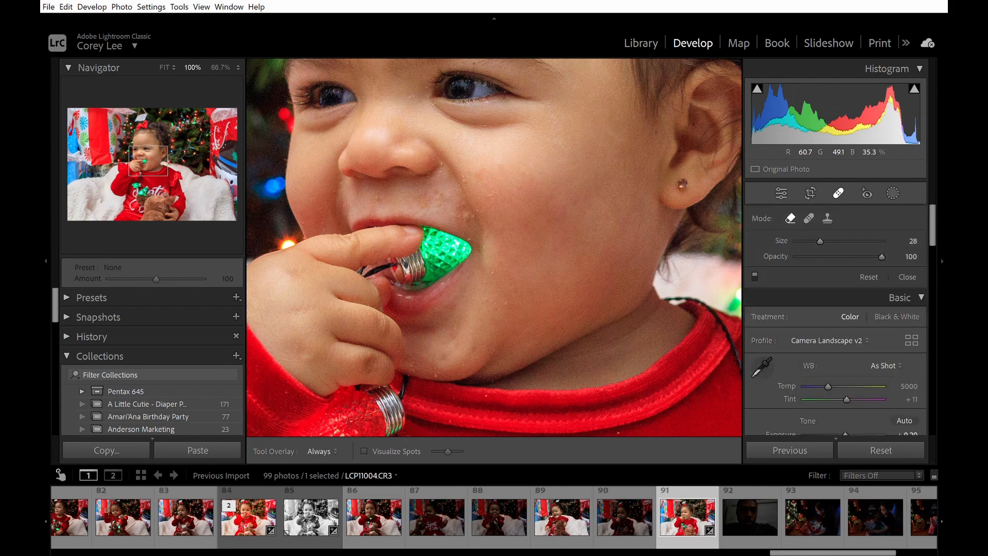
# Paint a Brush mask with the Soften Skin effect over the baby's cheek and the skin around the mouth on LCP11004
pyautogui.press('k')
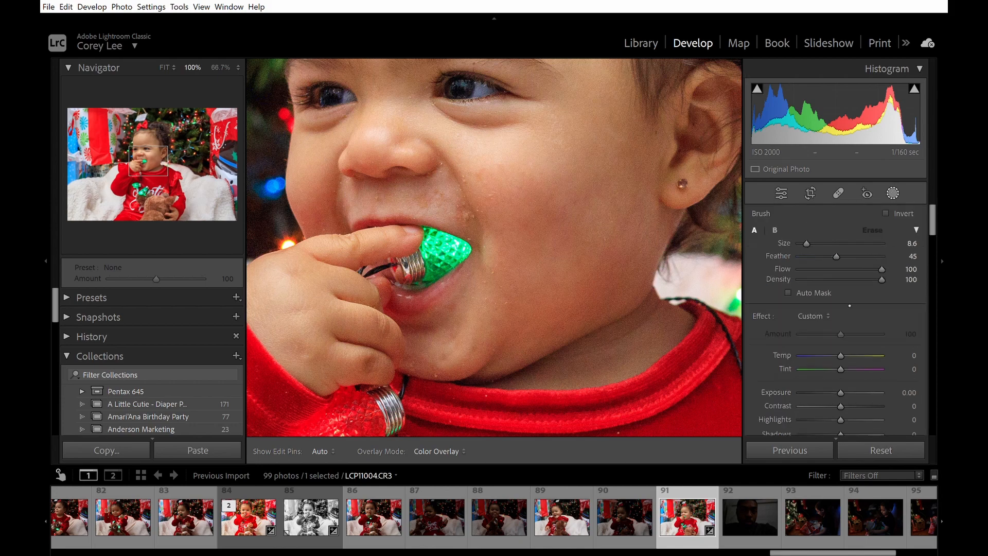
pyautogui.click(813, 315)
pyautogui.press('h')
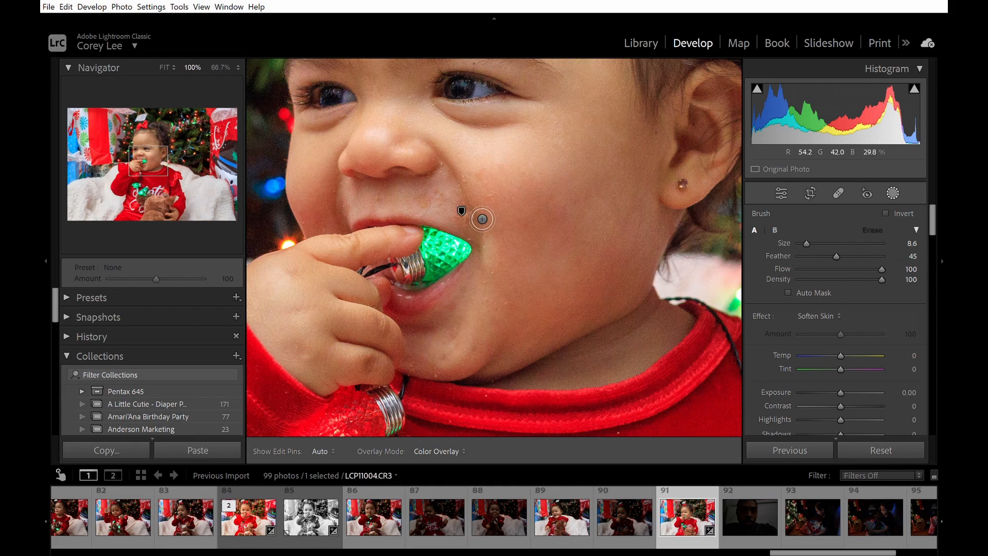
pyautogui.moveTo(485, 220)
pyautogui.mouseDown()
pyautogui.moveTo(468, 196)
pyautogui.moveTo(467, 205)
pyautogui.moveTo(433, 205)
pyautogui.moveTo(472, 211)
pyautogui.moveTo(471, 189)
pyautogui.moveTo(490, 233)
pyautogui.moveTo(487, 205)
pyautogui.moveTo(488, 313)
pyautogui.moveTo(512, 293)
pyautogui.moveTo(482, 343)
pyautogui.moveTo(427, 371)
pyautogui.moveTo(476, 359)
pyautogui.moveTo(479, 303)
pyautogui.moveTo(447, 326)
pyautogui.moveTo(521, 312)
pyautogui.moveTo(501, 359)
pyautogui.moveTo(504, 261)
pyautogui.moveTo(481, 176)
pyautogui.moveTo(503, 202)
pyautogui.moveTo(468, 163)
pyautogui.moveTo(420, 195)
pyautogui.moveTo(362, 186)
pyautogui.moveTo(363, 214)
pyautogui.moveTo(365, 191)
pyautogui.moveTo(387, 216)
pyautogui.moveTo(438, 202)
pyautogui.moveTo(346, 207)
pyautogui.moveTo(349, 194)
pyautogui.moveTo(351, 213)
pyautogui.moveTo(341, 196)
pyautogui.moveTo(330, 216)
pyautogui.moveTo(321, 210)
pyautogui.moveTo(354, 220)
pyautogui.moveTo(350, 191)
pyautogui.moveTo(355, 220)
pyautogui.moveTo(377, 209)
pyautogui.mouseUp()
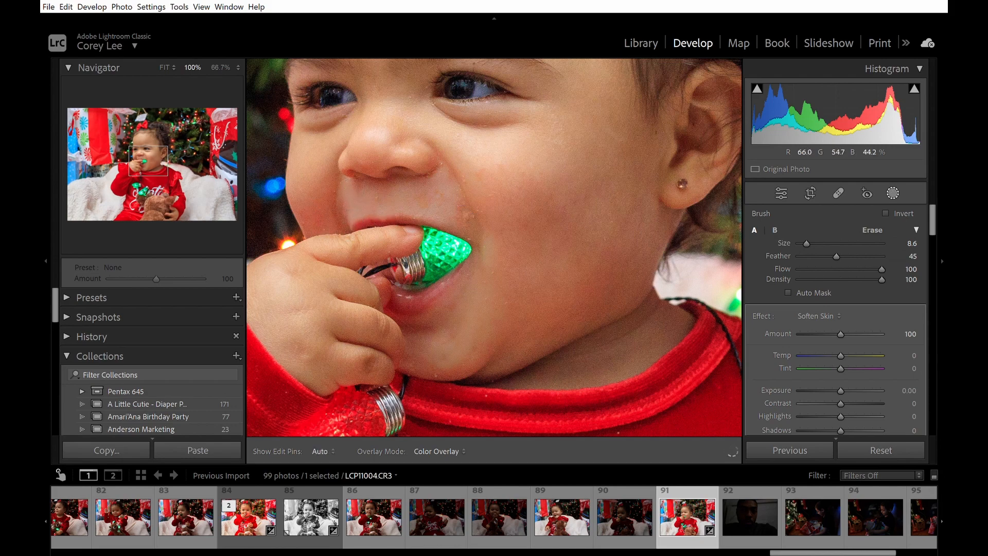
pyautogui.press('k')
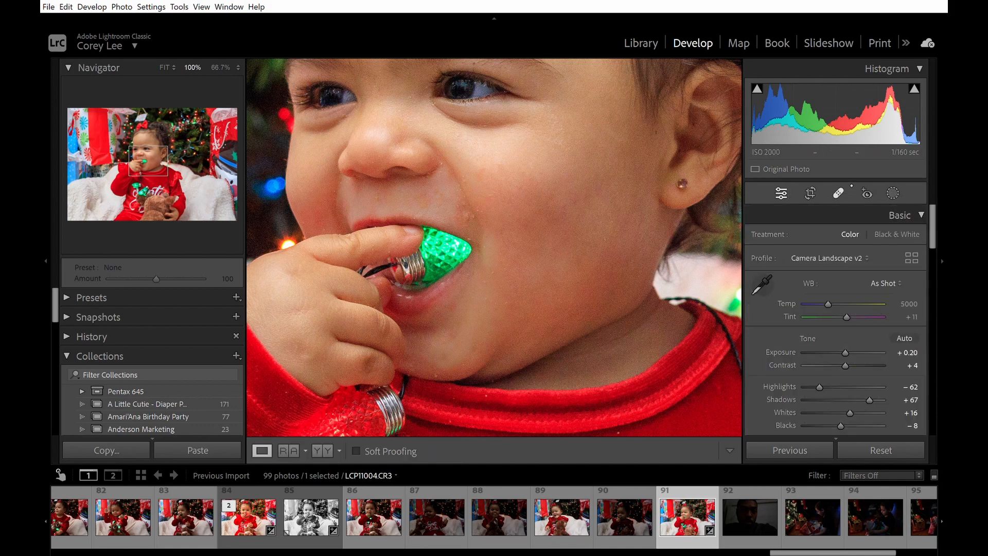
# Retouch the marks on the skin beside the baby's mouth, using Heal mode for the correction spot
pyautogui.click(838, 193)
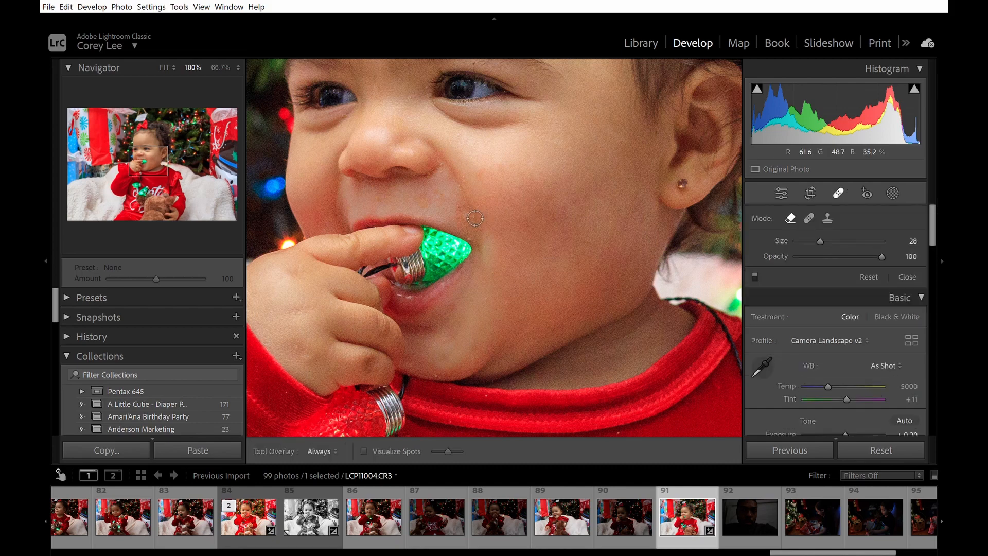
pyautogui.click(464, 203)
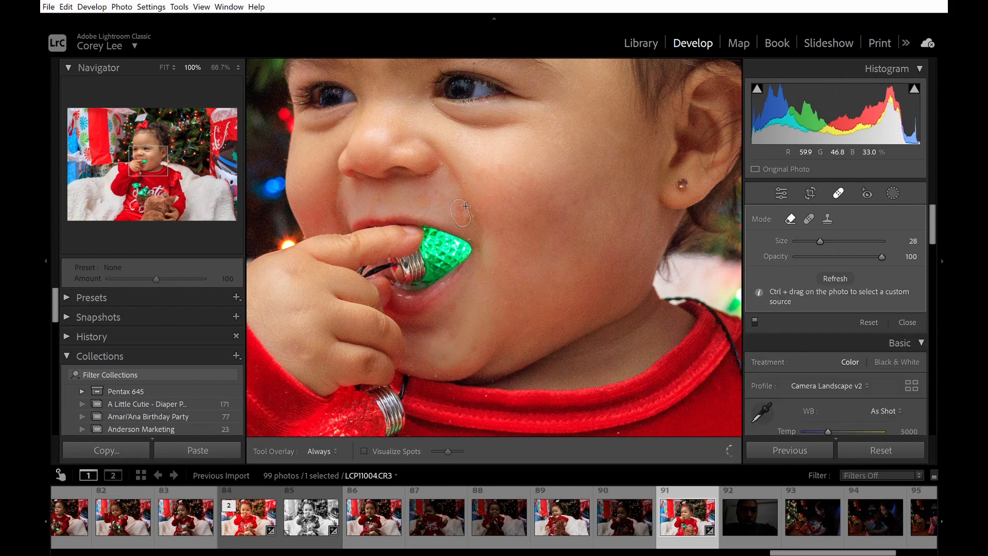
pyautogui.click(456, 210)
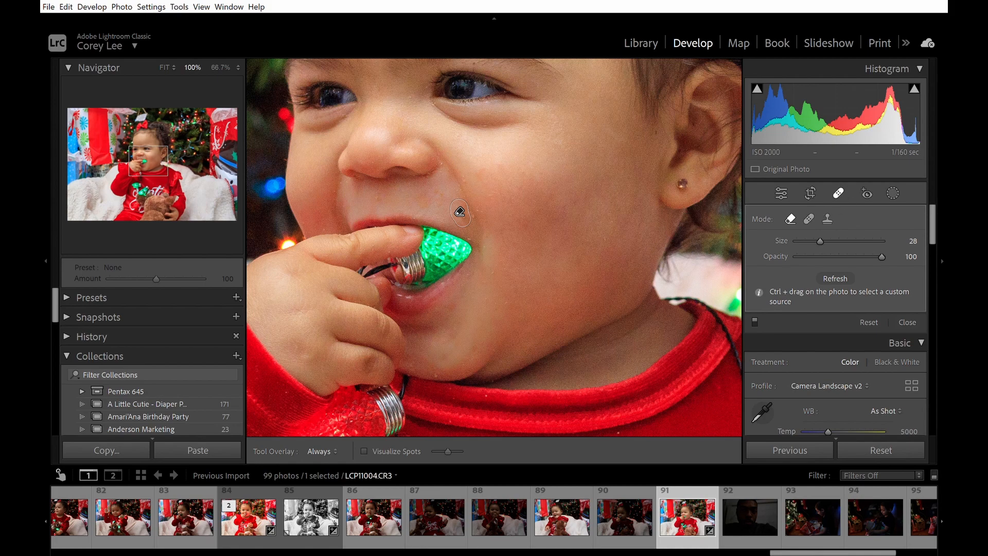
pyautogui.hotkey('shift', 'q')
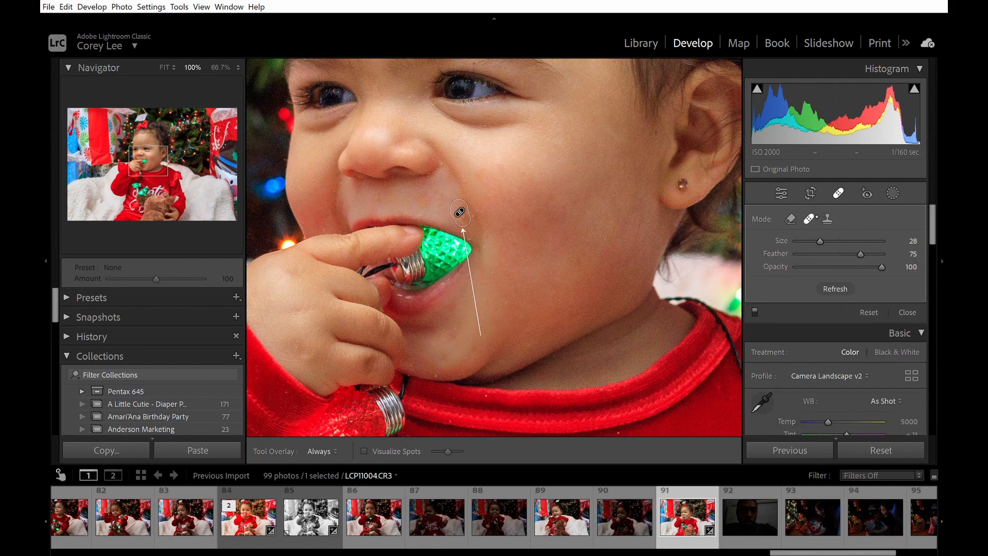
pyautogui.press('q')
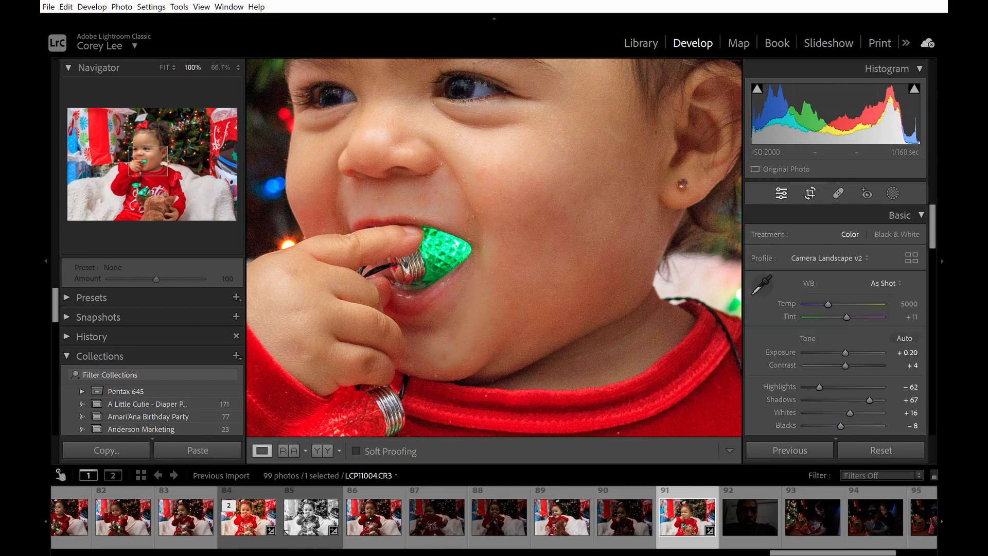
# Return to the Library grid and select photo 17, the edited portrait of the baby in front of the Christmas tree
pyautogui.press('z')
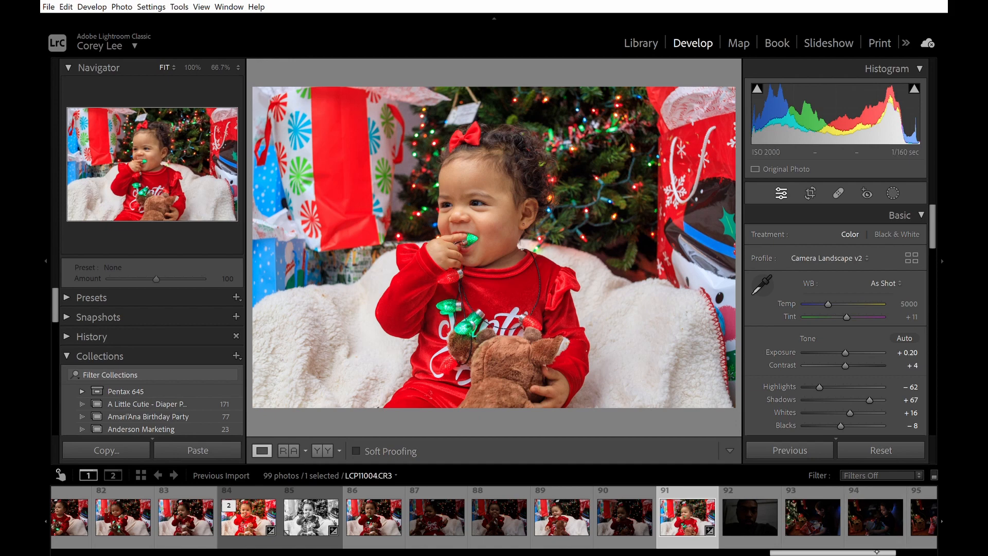
pyautogui.press('g')
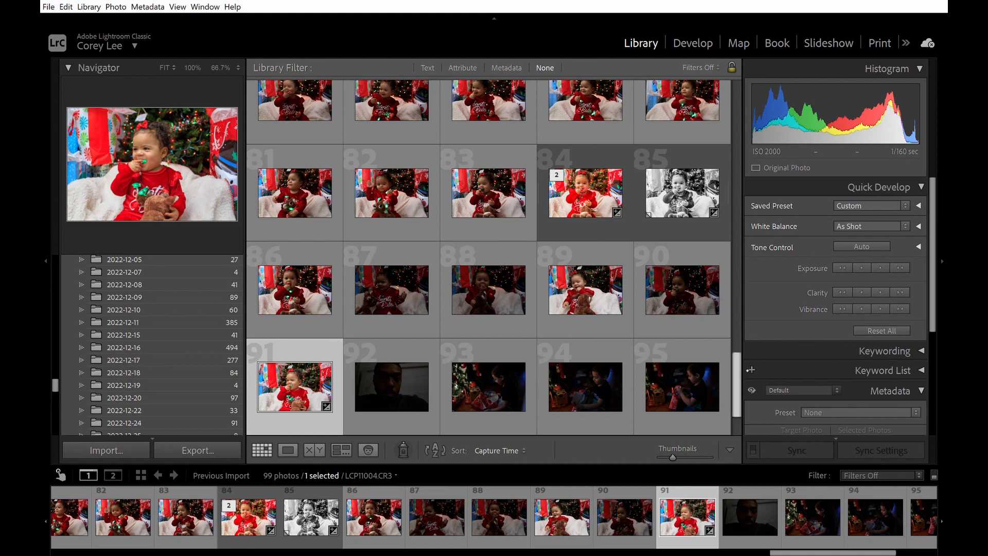
pyautogui.scroll(1, 737, 386)
pyautogui.moveTo(748, 362); pyautogui.dragTo(749, 129)
pyautogui.click(391, 267)
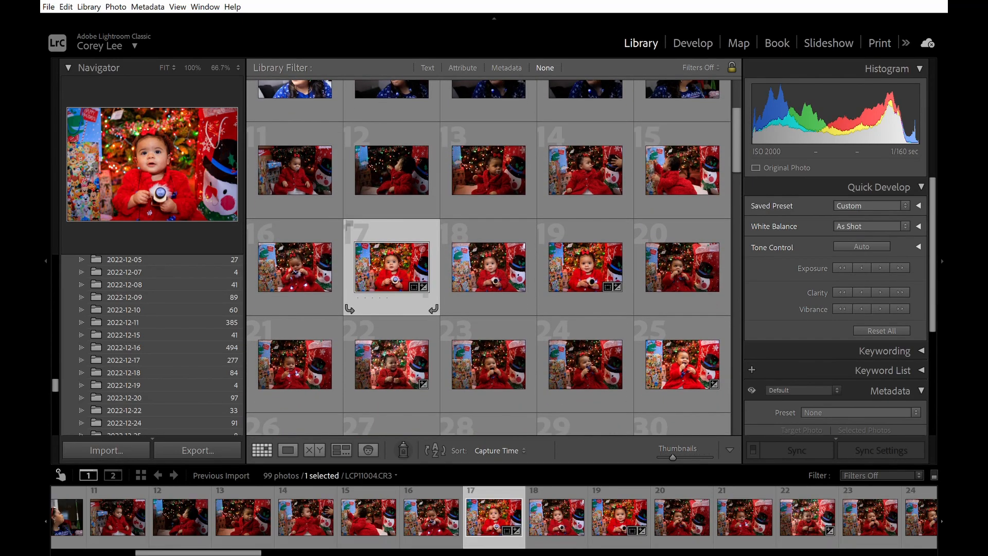
# Add the edited portraits 19, 25, 49, 59, 60, 62 and 65 to the grid selection alongside photo 17
pyautogui.keyDown('ctrl'); pyautogui.click(585, 267); pyautogui.keyUp('ctrl')
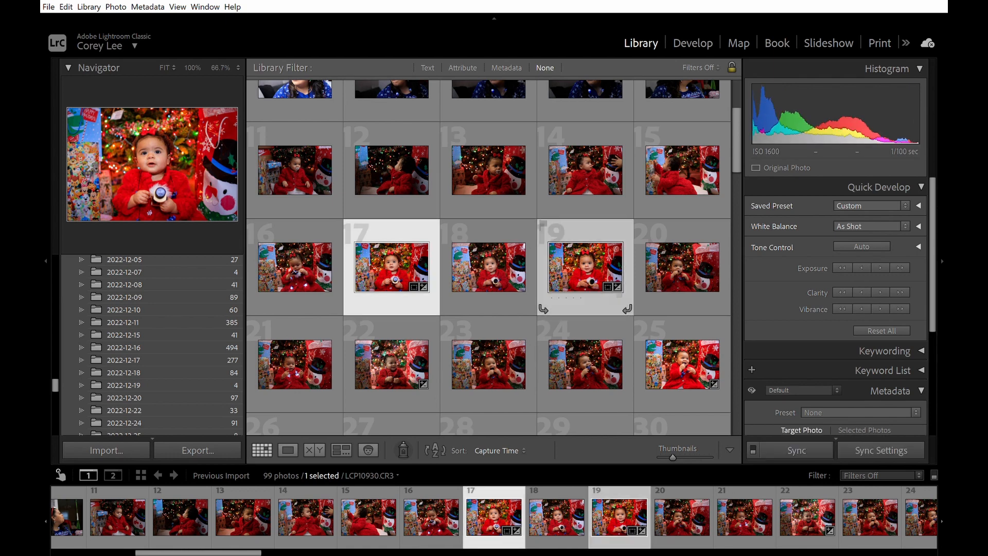
pyautogui.keyDown('ctrl'); pyautogui.click(683, 364); pyautogui.keyUp('ctrl')
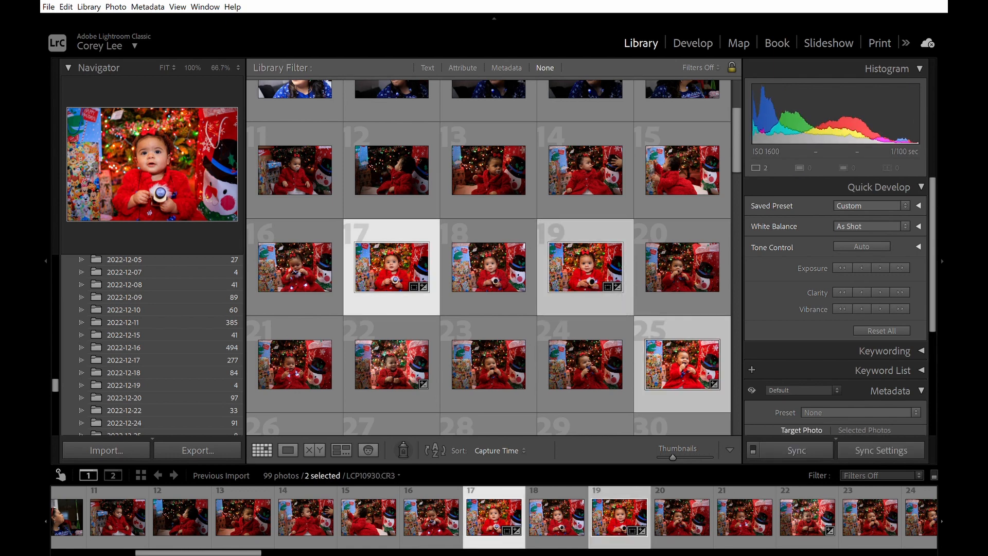
pyautogui.scroll(-1, 489, 257)
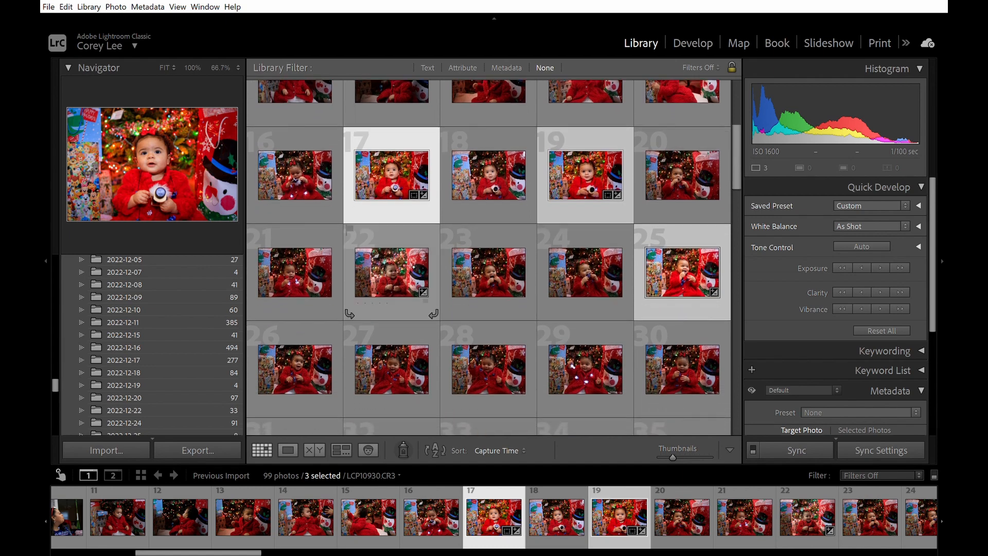
pyautogui.scroll(-2, 489, 257)
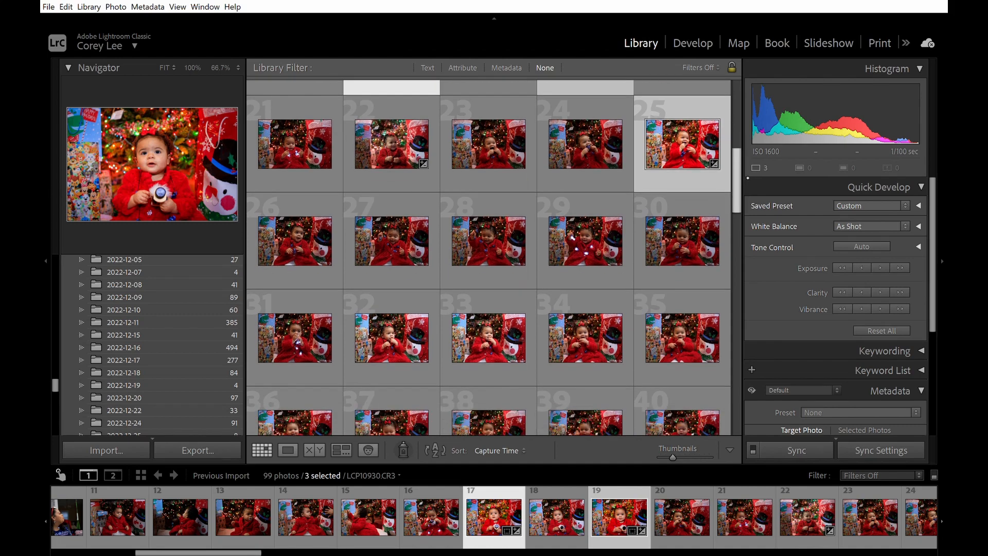
pyautogui.moveTo(749, 176); pyautogui.dragTo(740, 268)
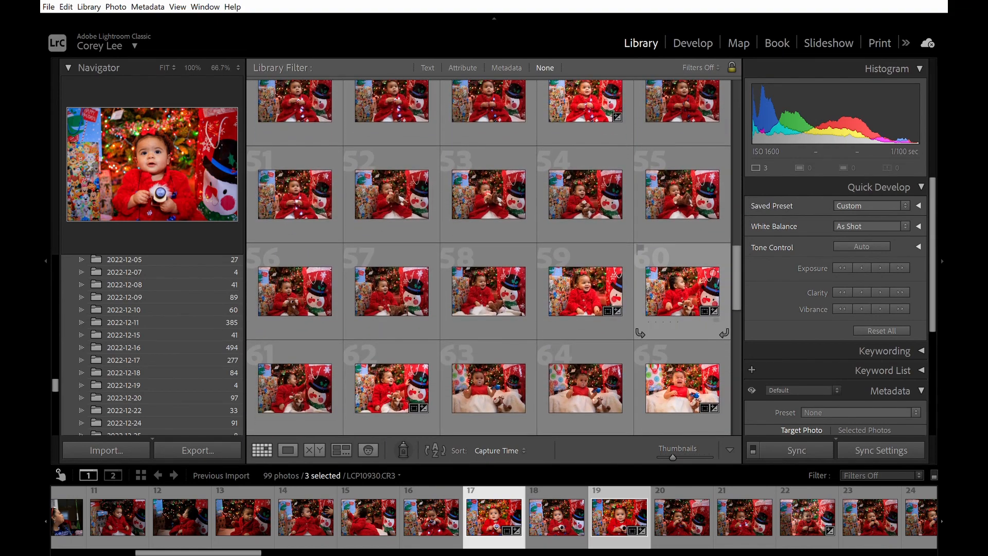
pyautogui.keyDown('ctrl'); pyautogui.click(585, 291); pyautogui.keyUp('ctrl')
pyautogui.keyDown('ctrl'); pyautogui.click(683, 291); pyautogui.keyUp('ctrl')
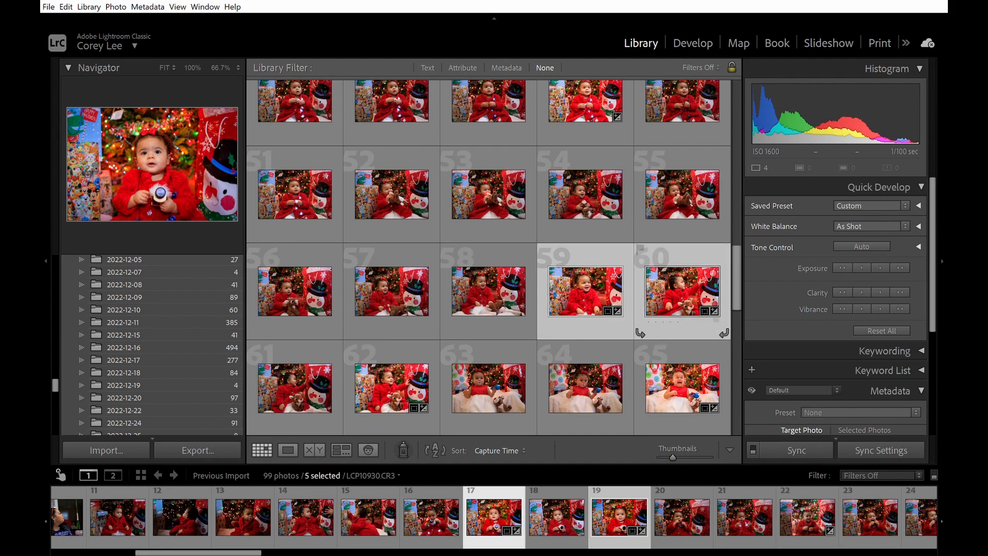
pyautogui.keyDown('ctrl'); pyautogui.click(392, 387); pyautogui.keyUp('ctrl')
pyautogui.keyDown('ctrl'); pyautogui.click(682, 387); pyautogui.keyUp('ctrl')
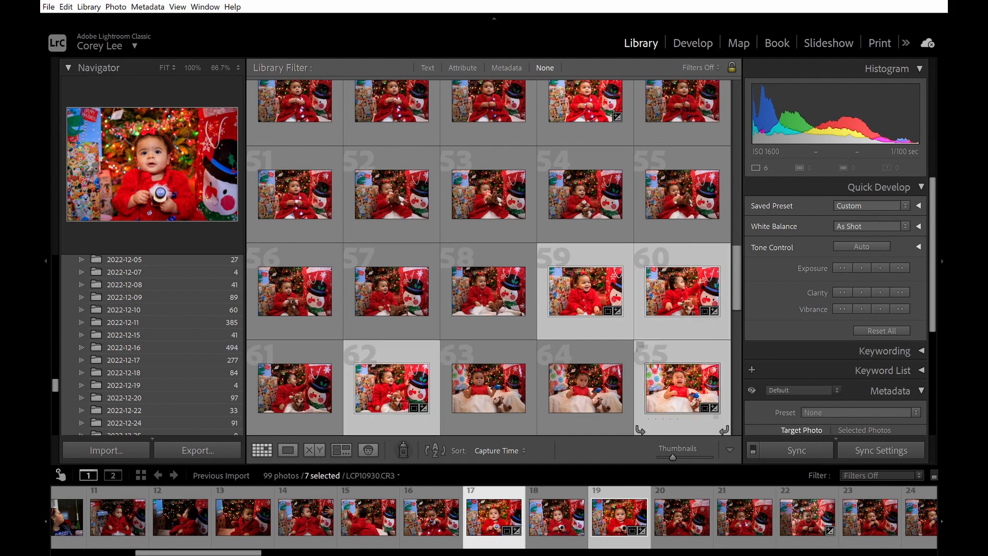
pyautogui.scroll(2, 741, 252)
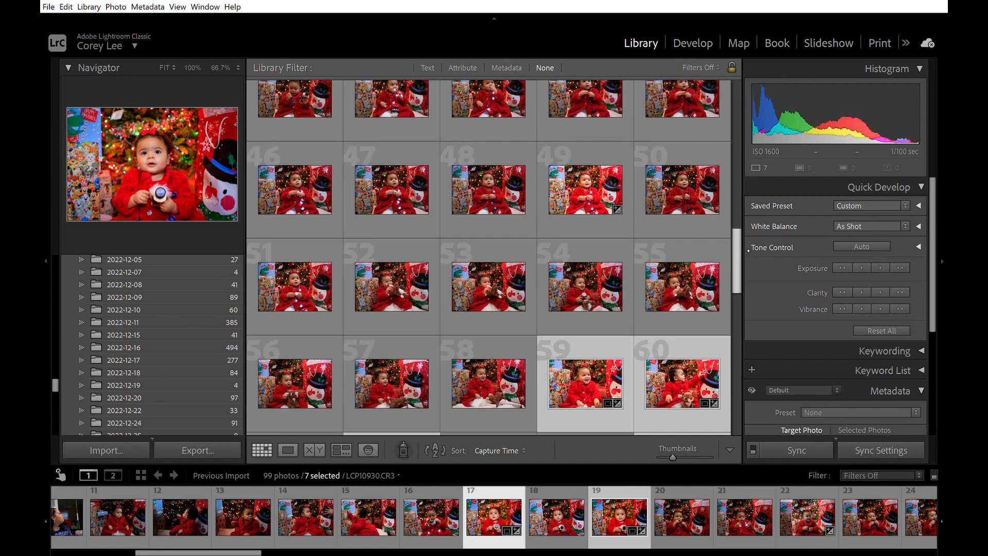
pyautogui.keyDown('ctrl'); pyautogui.click(584, 189); pyautogui.keyUp('ctrl')
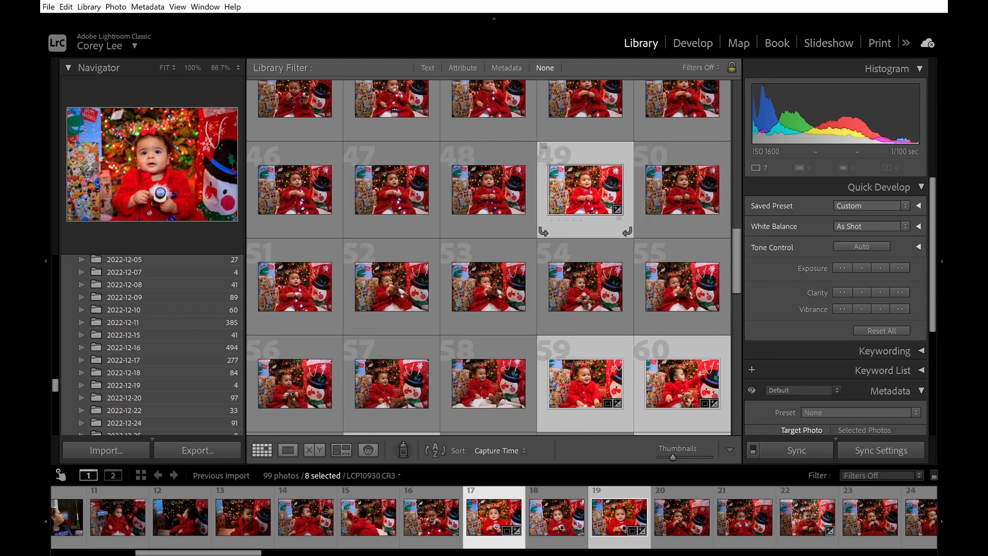
# Extend the selection with the edited photos 74 and 84 and the black-and-white copy, photo 85
pyautogui.moveTo(751, 255); pyautogui.dragTo(749, 192)
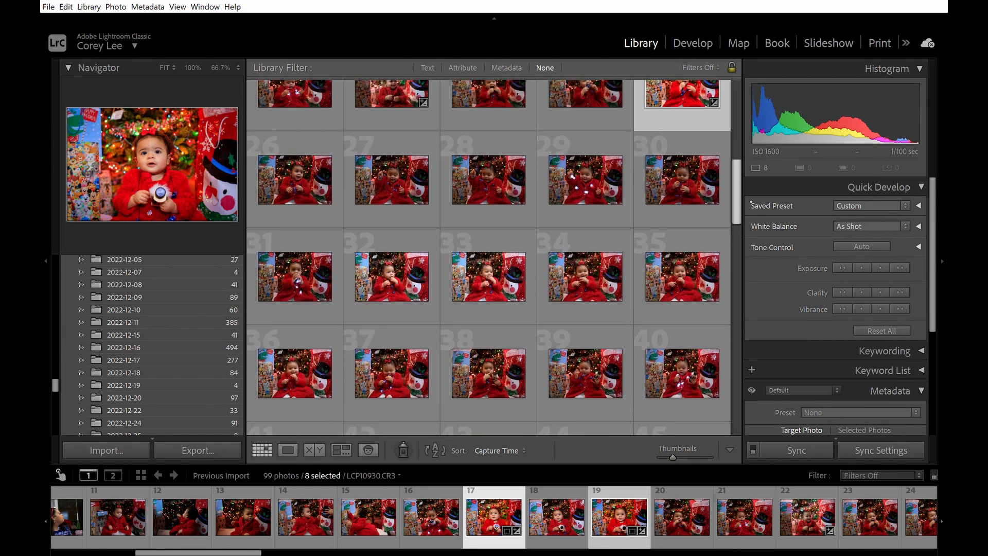
pyautogui.moveTo(749, 192); pyautogui.dragTo(739, 321)
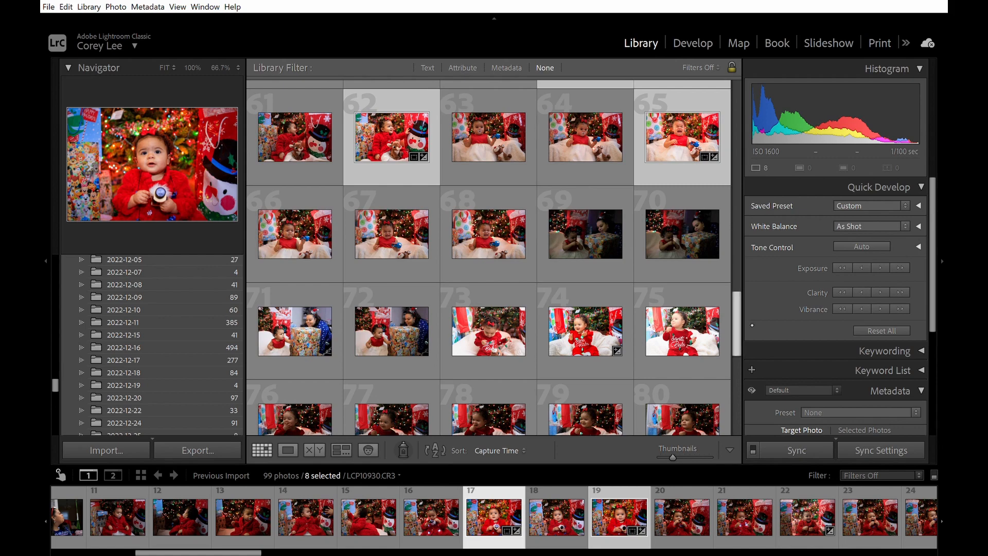
pyautogui.keyDown('ctrl'); pyautogui.click(585, 331); pyautogui.keyUp('ctrl')
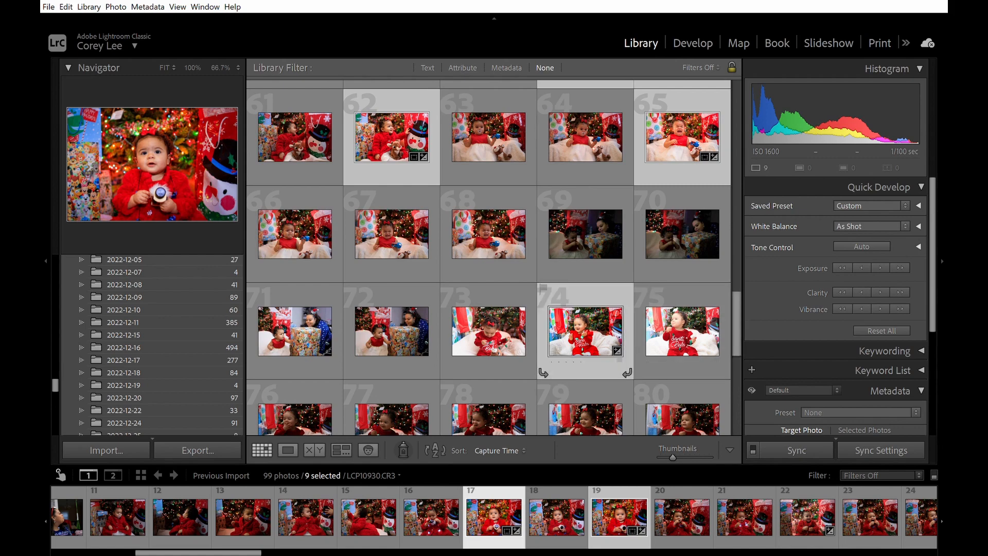
pyautogui.moveTo(741, 298); pyautogui.dragTo(744, 332)
pyautogui.keyDown('ctrl'); pyautogui.click(586, 341); pyautogui.keyUp('ctrl')
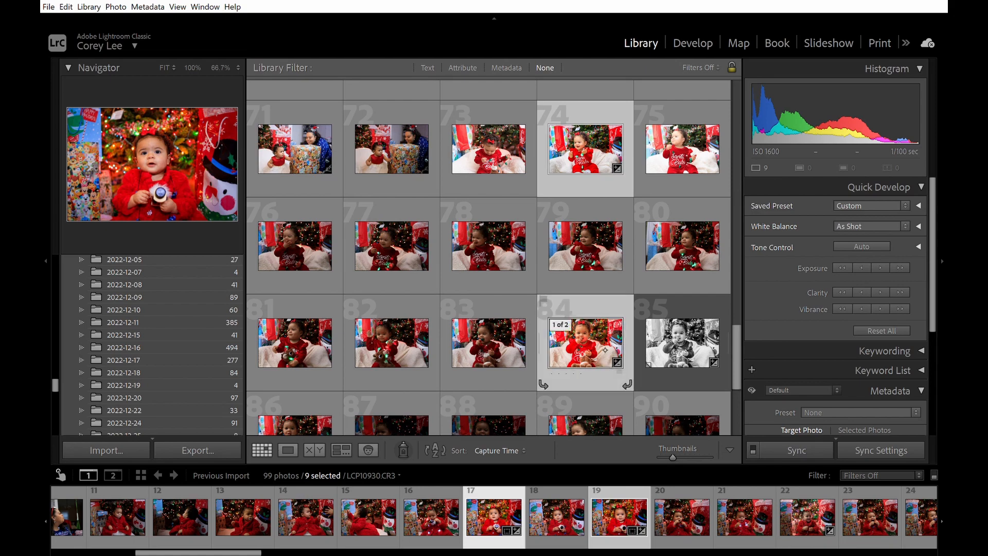
pyautogui.keyDown('ctrl'); pyautogui.click(680, 342); pyautogui.keyUp('ctrl')
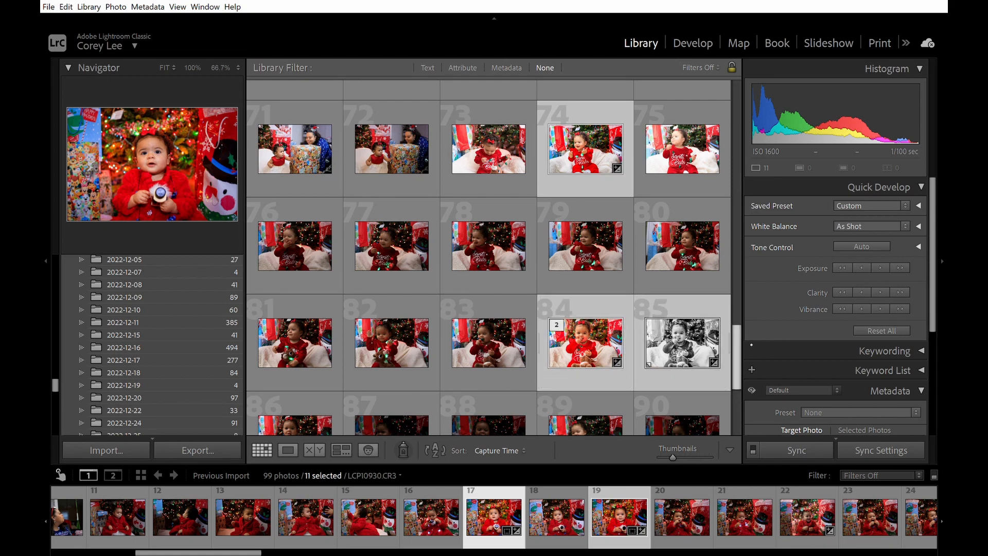
# Add the edited photo 91 to the selection and start an export of all selected photos
pyautogui.scroll(-4, 488, 257)
pyautogui.keyDown('ctrl'); pyautogui.click(295, 348); pyautogui.keyUp('ctrl')
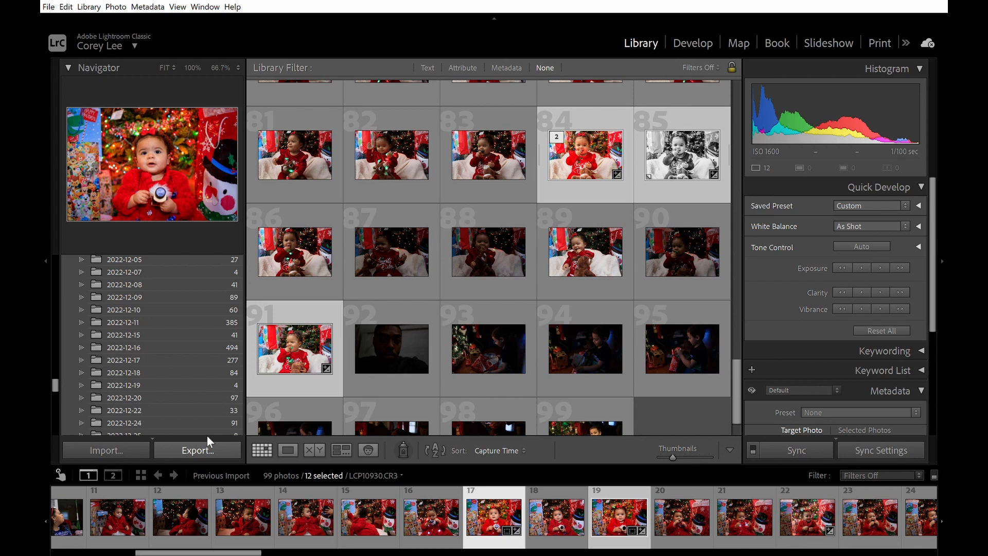
pyautogui.click(208, 437)
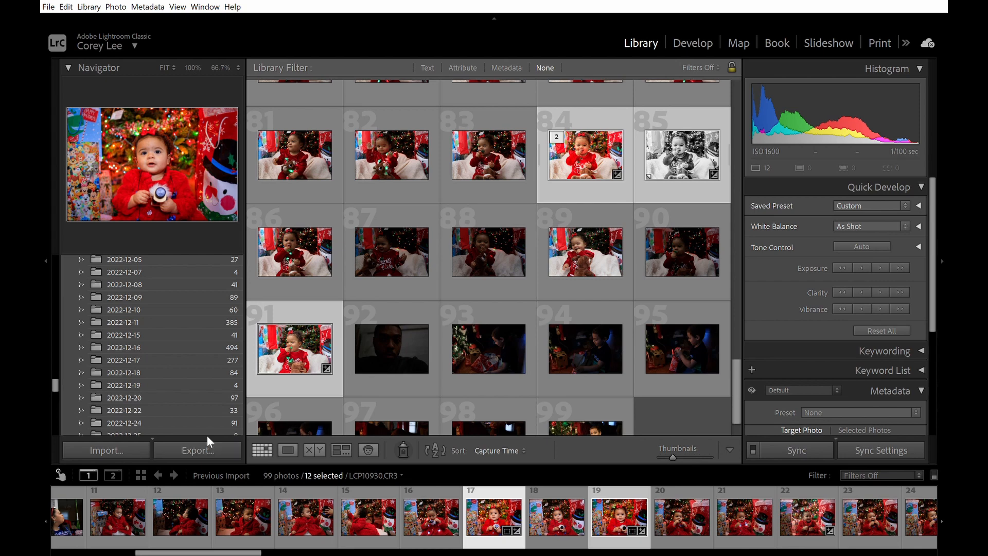